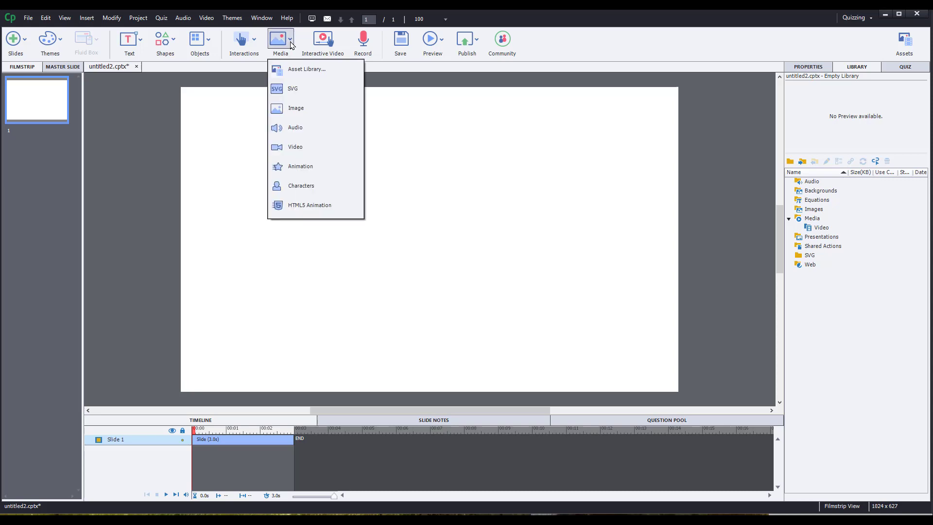
Insert the image blank.png from the States folder inside Pixel onto the slide.
left_click(312, 108)
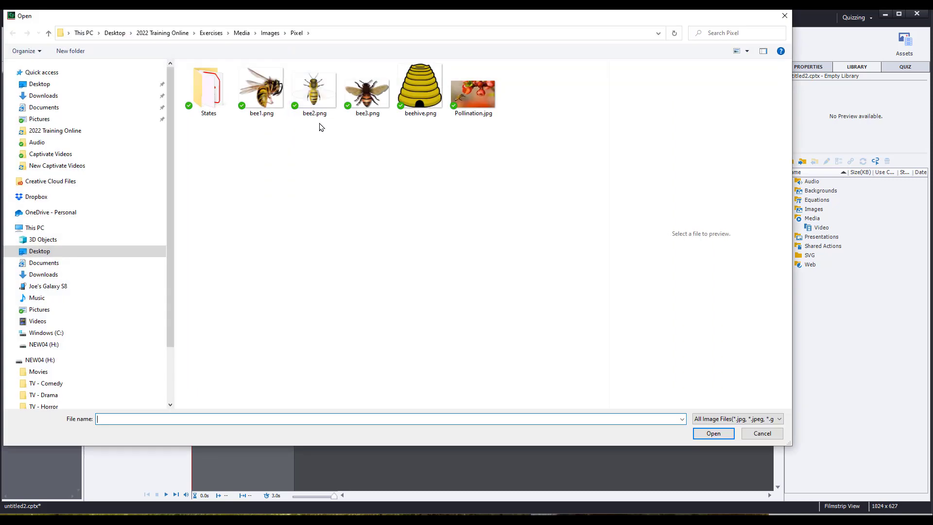
double_click(209, 88)
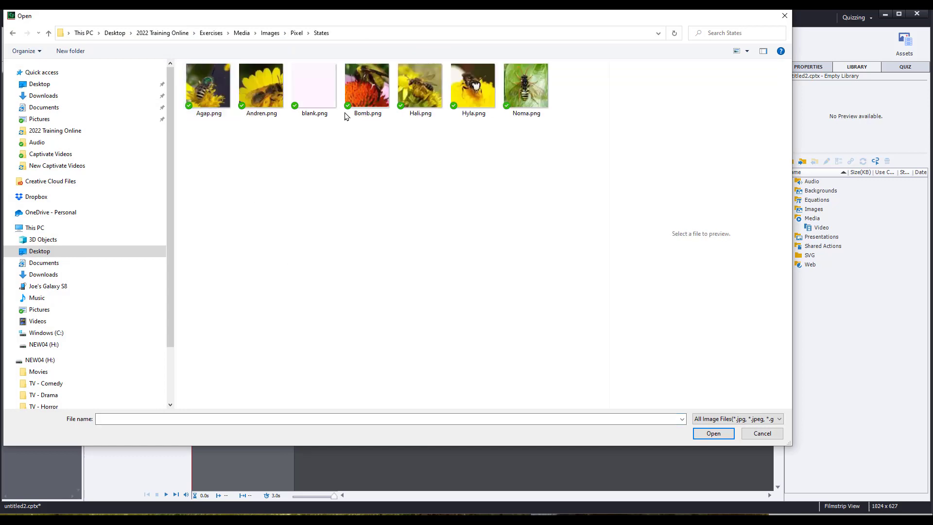
left_click(327, 87)
left_click(714, 434)
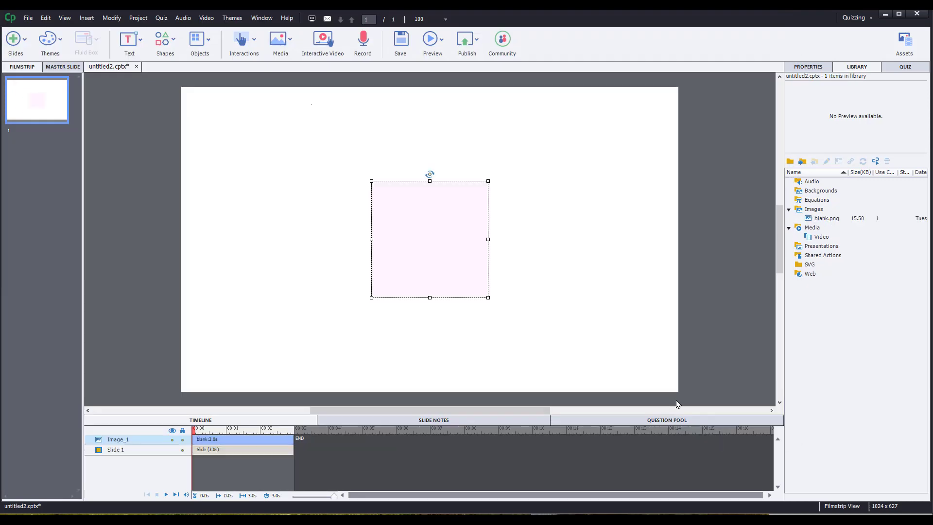
Move the blank image from the slide's centre into its right half.
left_click_drag(311, 104, 563, 281)
left_click(578, 337)
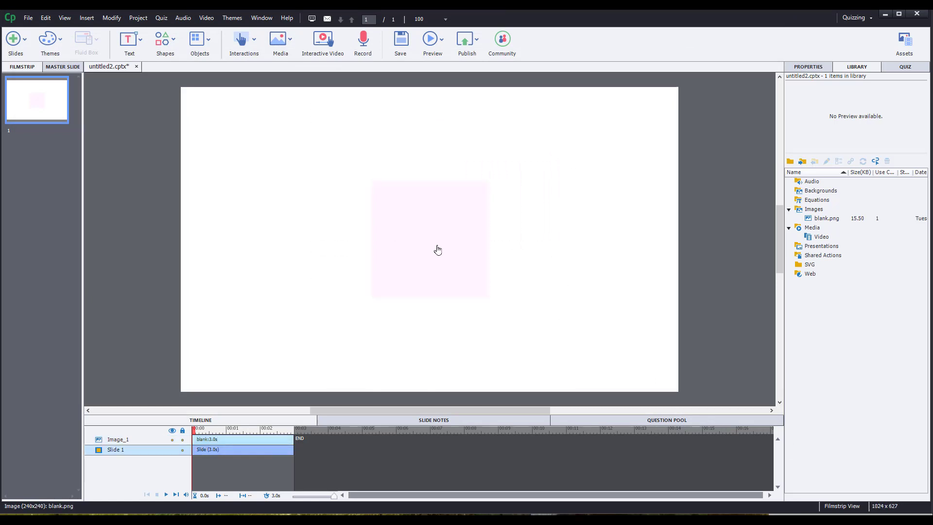
left_click_drag(437, 256, 536, 256)
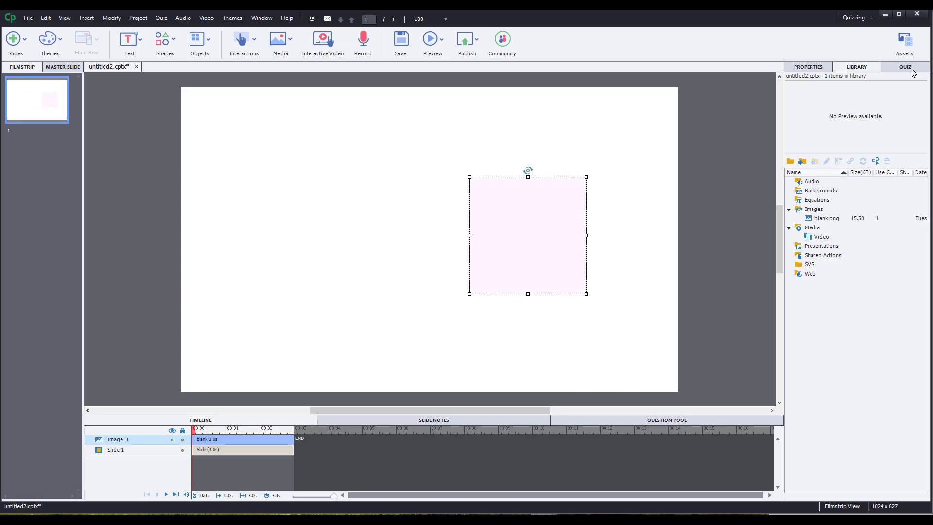
Give the slide a Custom background, sampling its slide color from the pale pink blank image with the eyedropper, and select the image again.
left_click(818, 68)
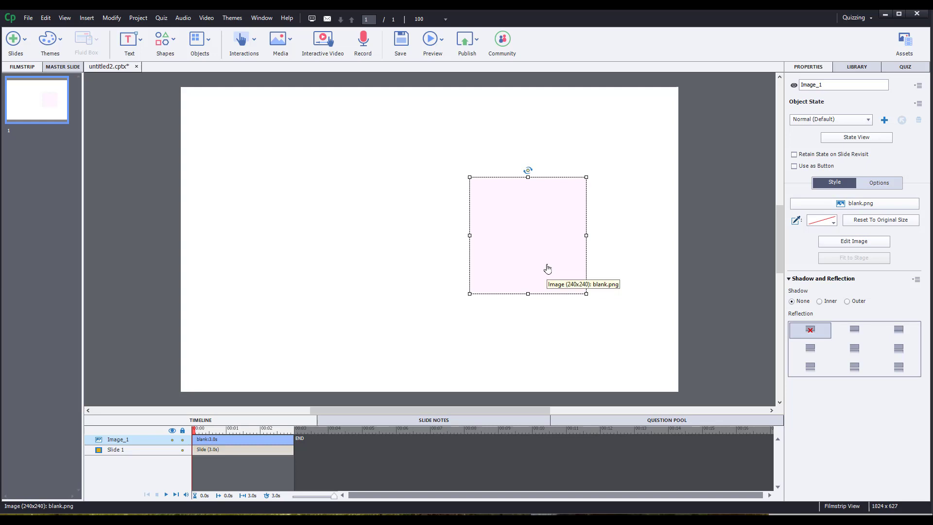
left_click(627, 298)
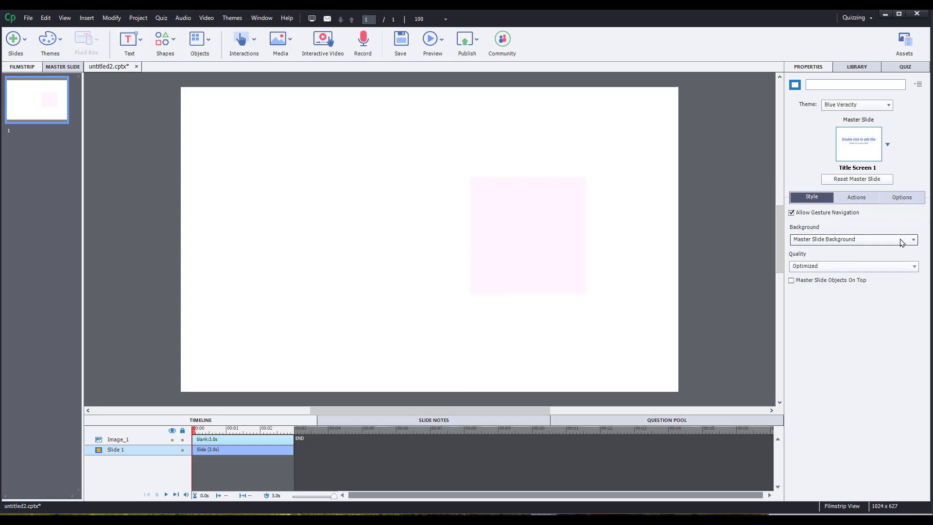
left_click(917, 240)
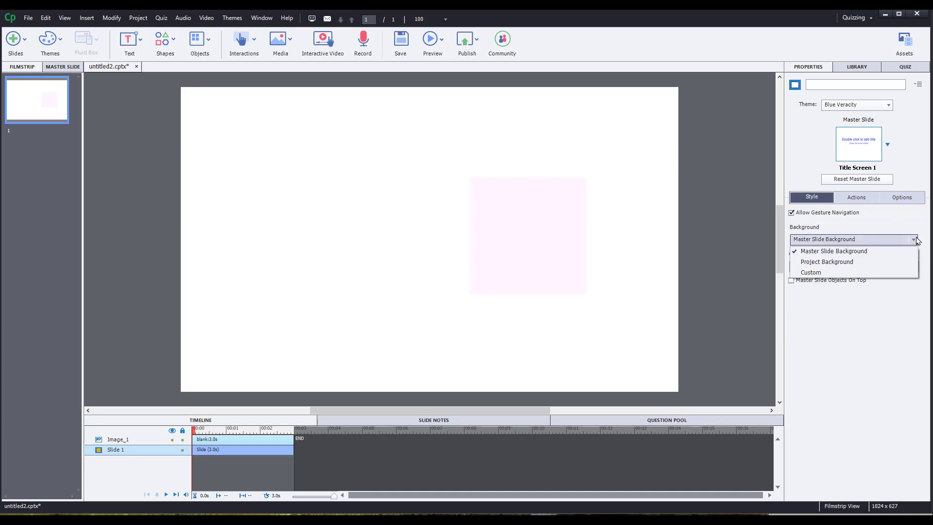
left_click(871, 273)
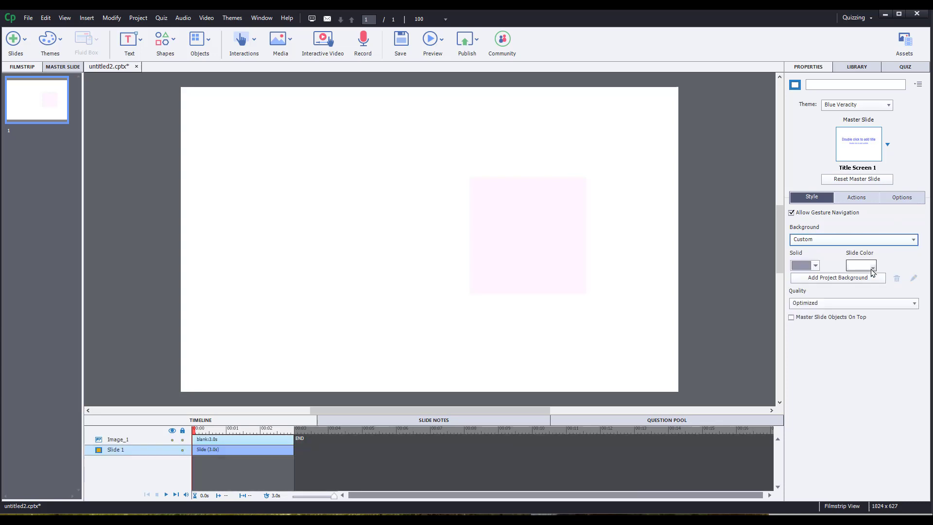
left_click(815, 266)
left_click(831, 279)
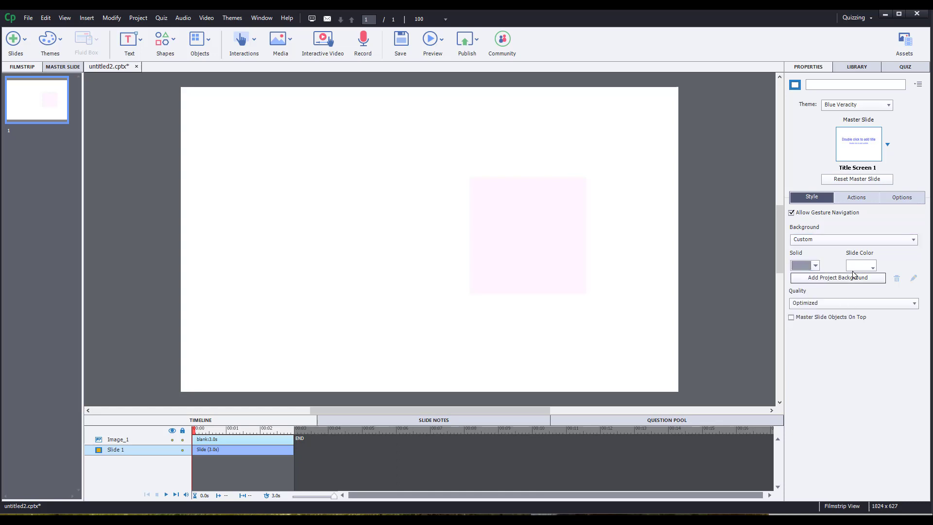
left_click(863, 266)
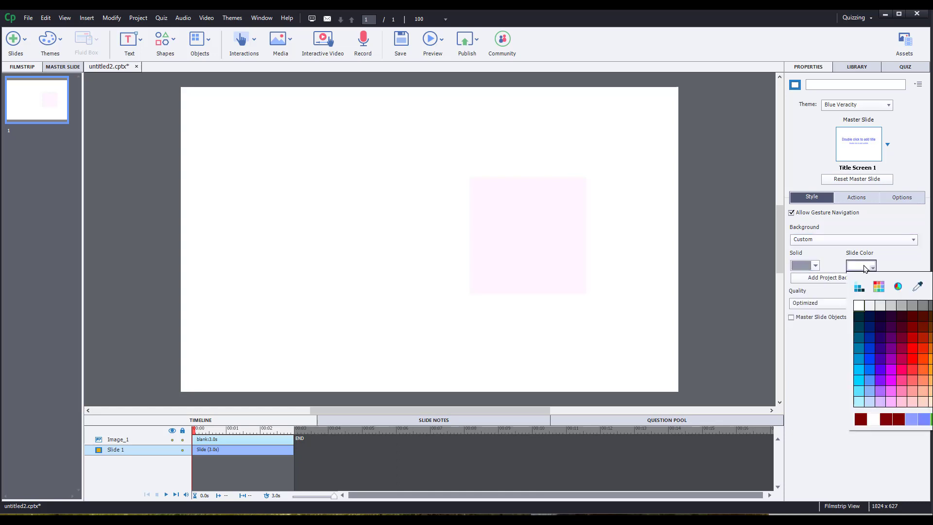
left_click(917, 288)
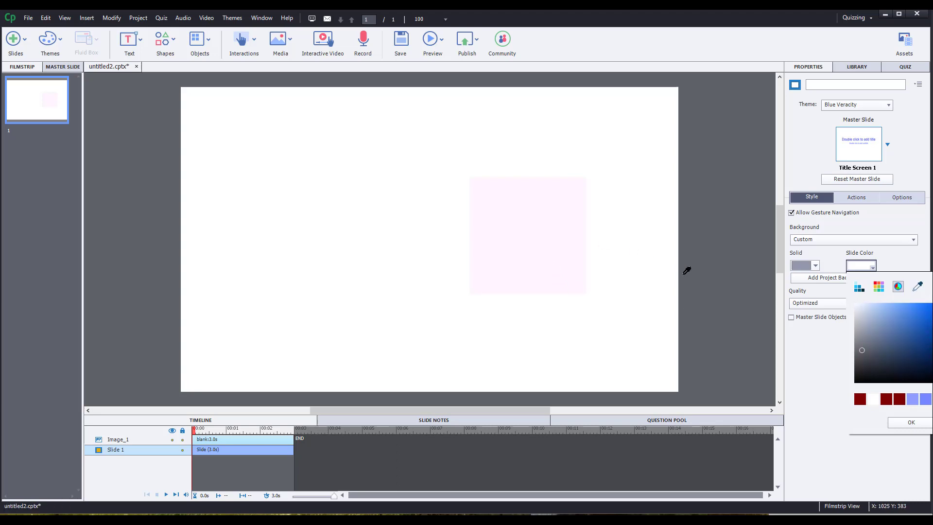
left_click(541, 246)
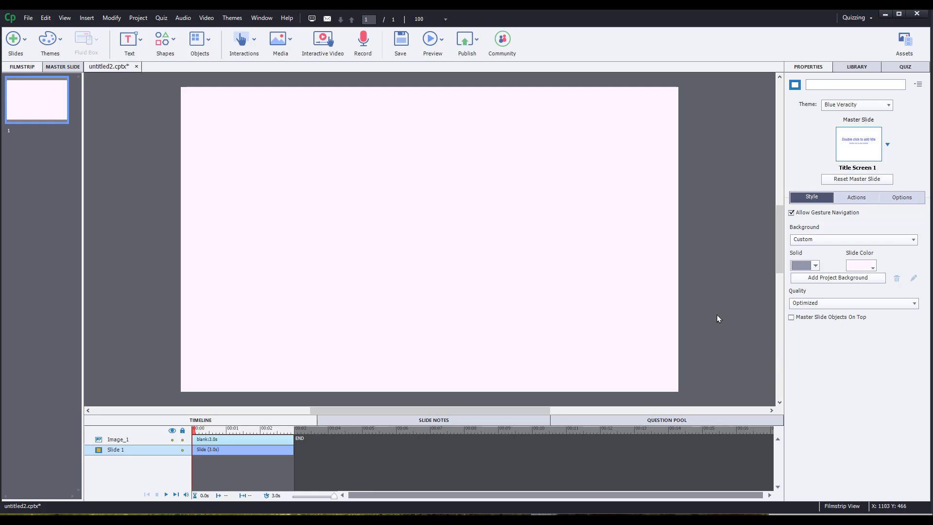
left_click(510, 233)
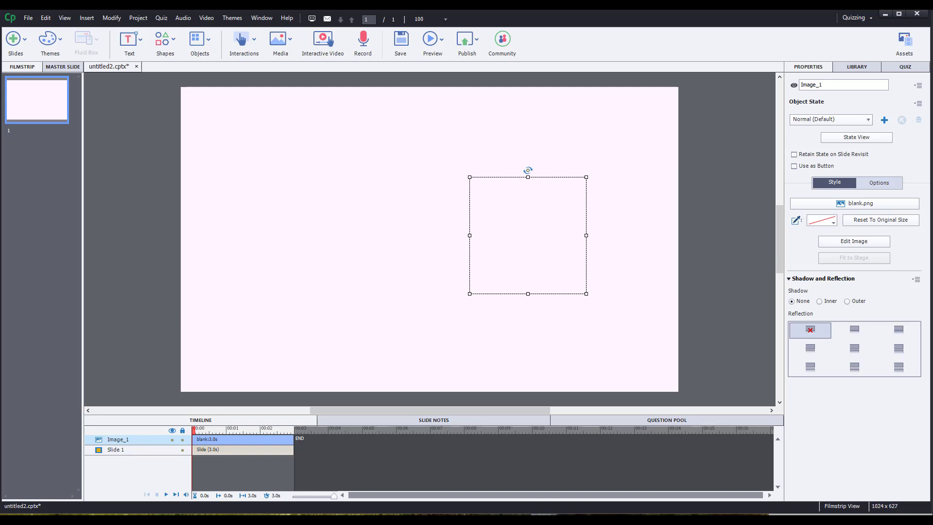
Import Agap.png, Andren.png, Bomb.png, Hali.png, Hyla.png and Noma.png from the States folder in File Explorer into the project library's images.
left_click_drag(0, 211, 321, 161)
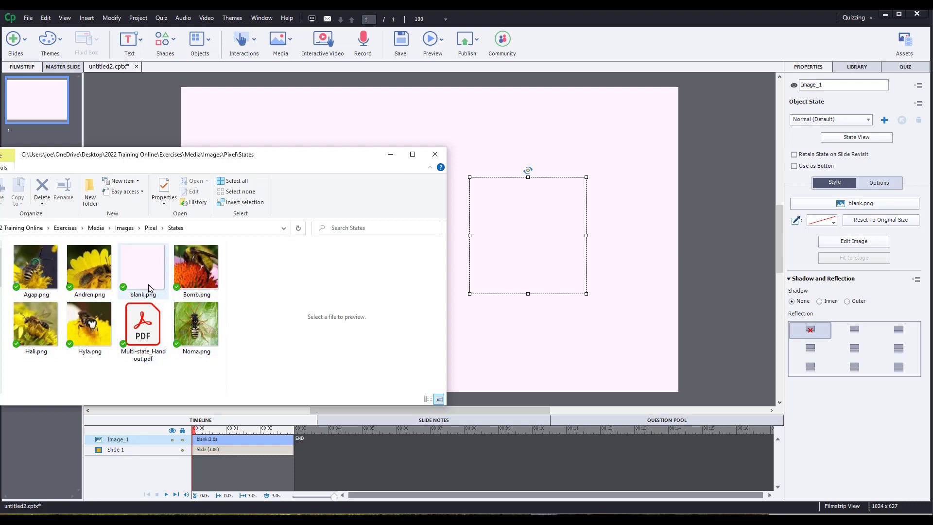
left_click(860, 69)
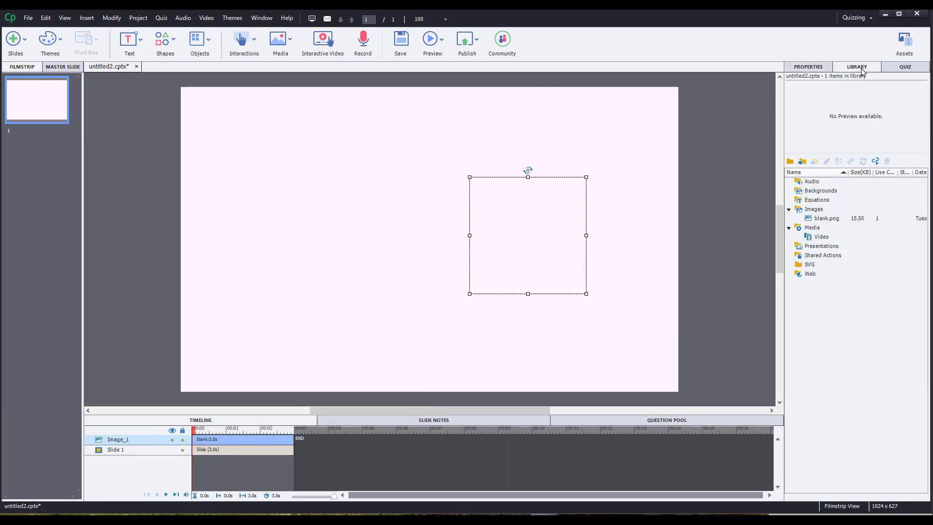
key("alt+Tab")
left_click(35, 269)
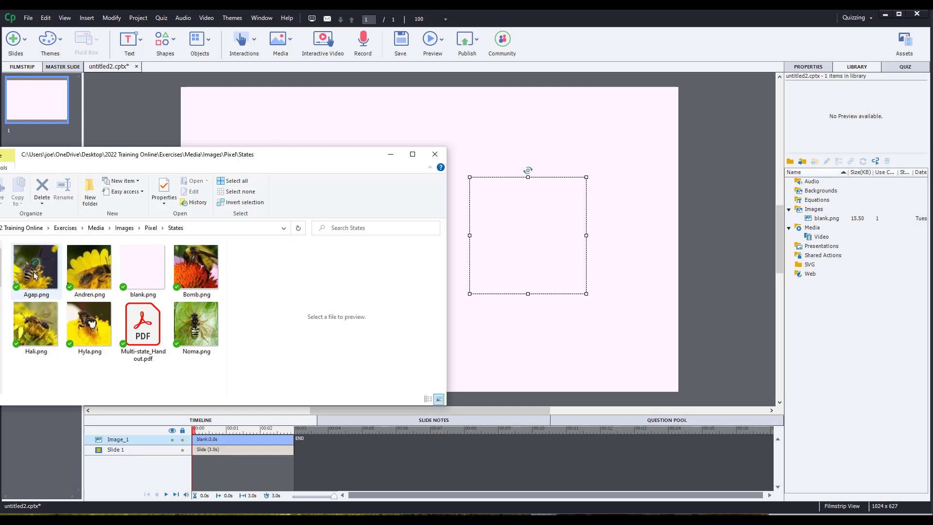
left_click(86, 269, "ctrl")
left_click(90, 323, "ctrl")
left_click(45, 321, "ctrl")
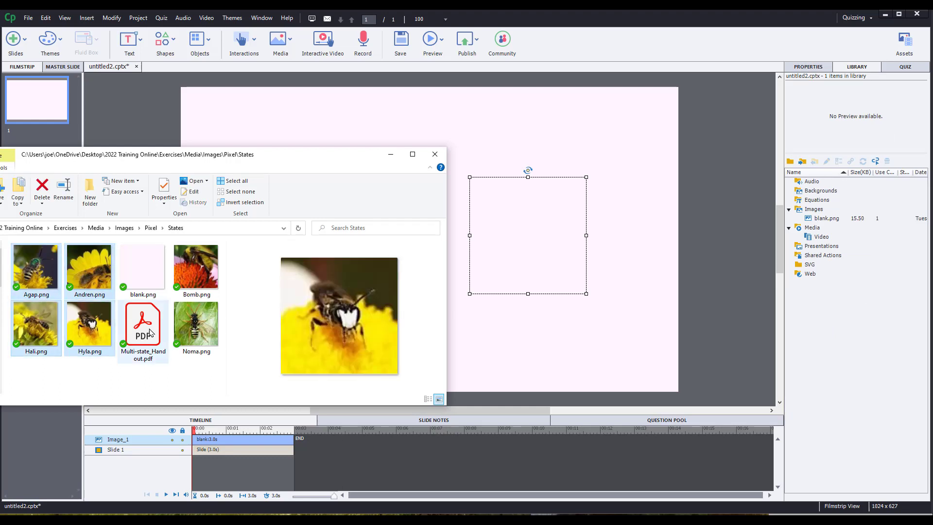
left_click(194, 330, "ctrl")
left_click(191, 263, "ctrl")
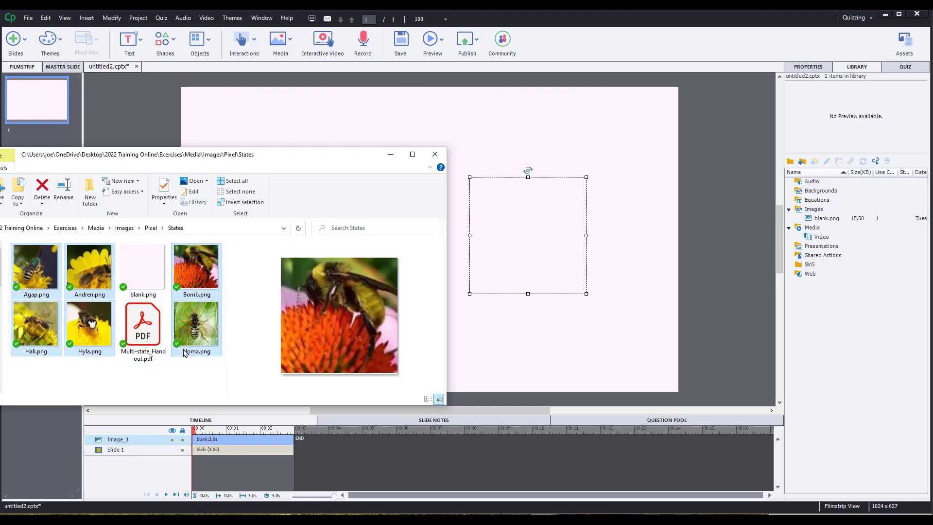
left_click_drag(201, 326, 841, 220)
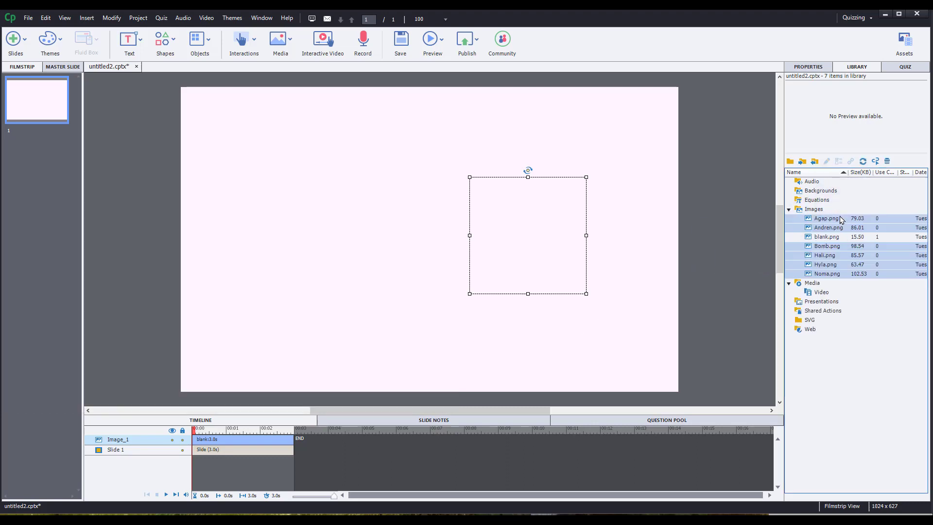
left_click(860, 396)
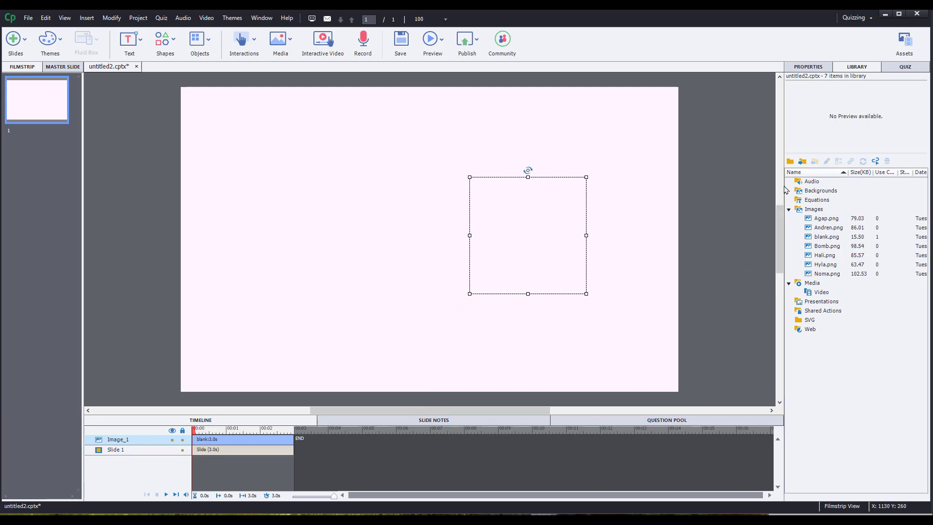
Add a new object state named Agap to the blank image Image_1.
left_click(802, 68)
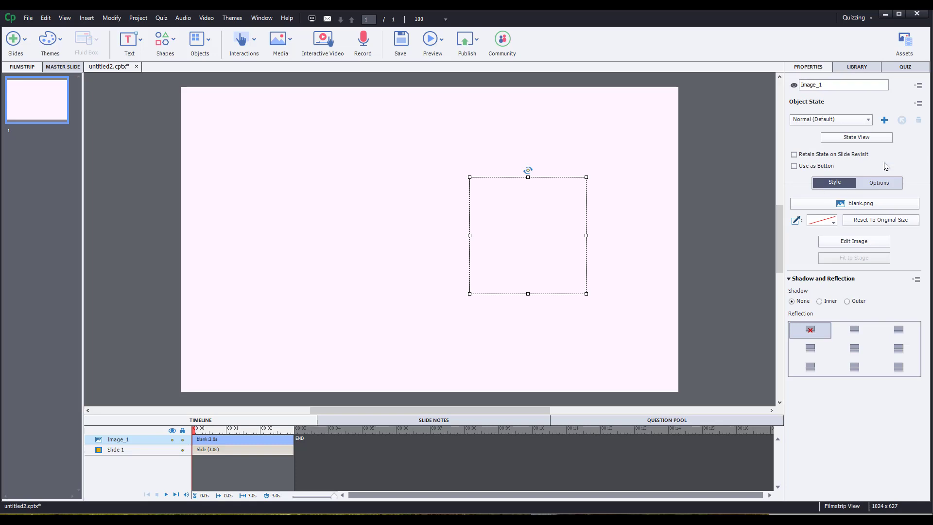
left_click(884, 120)
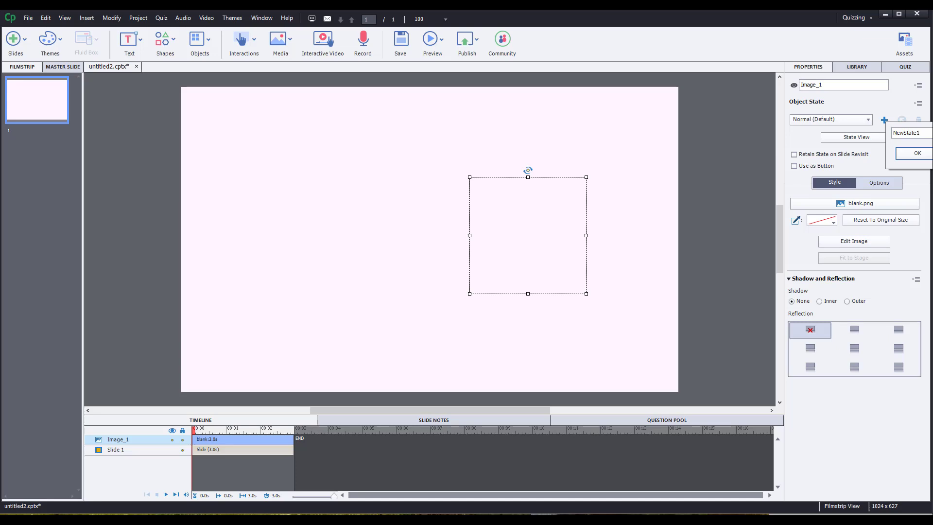
key("Tab")
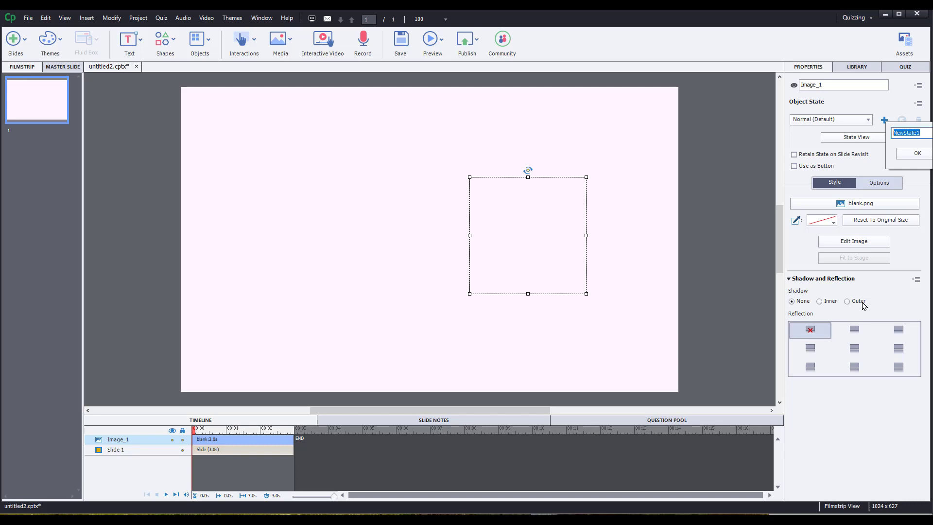
type("Agap")
left_click(917, 154)
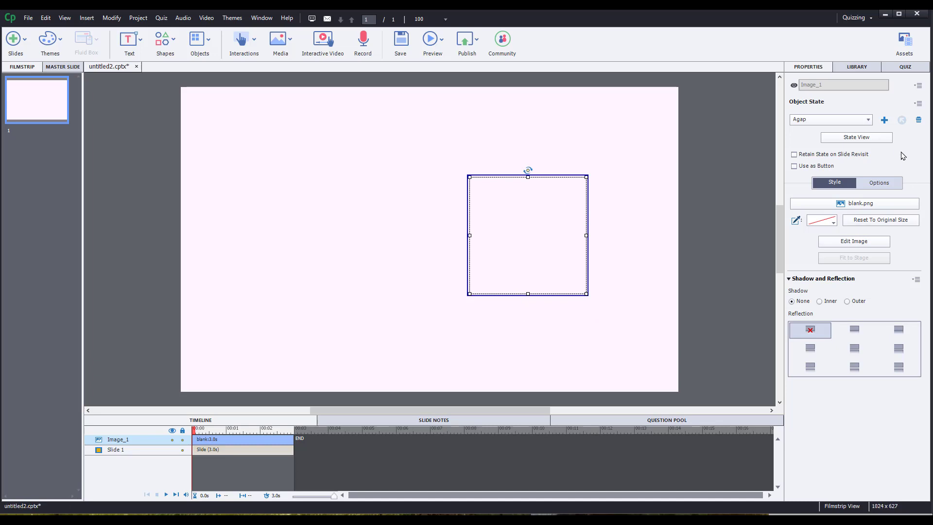
Replace the blank picture in the Agap state with Agap.png from the library, and try moving it leftward before undoing that move.
left_click(858, 72)
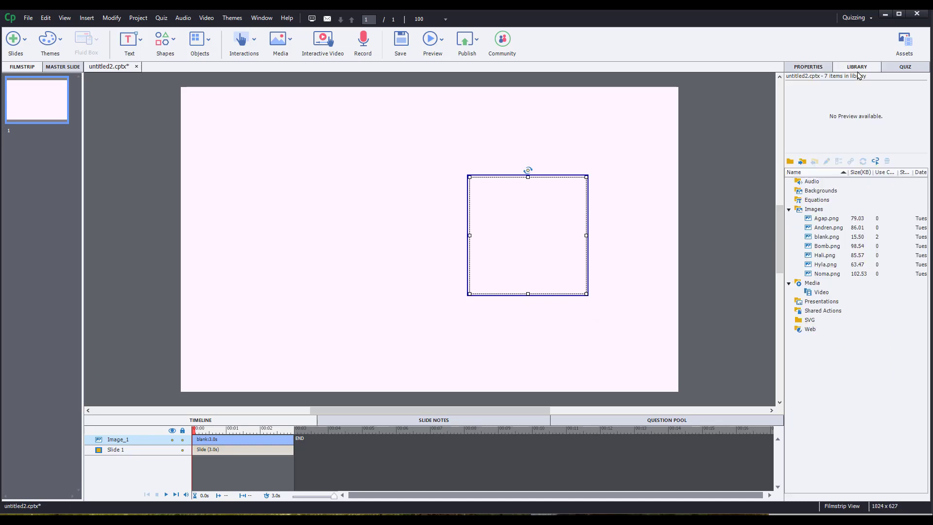
left_click(836, 222)
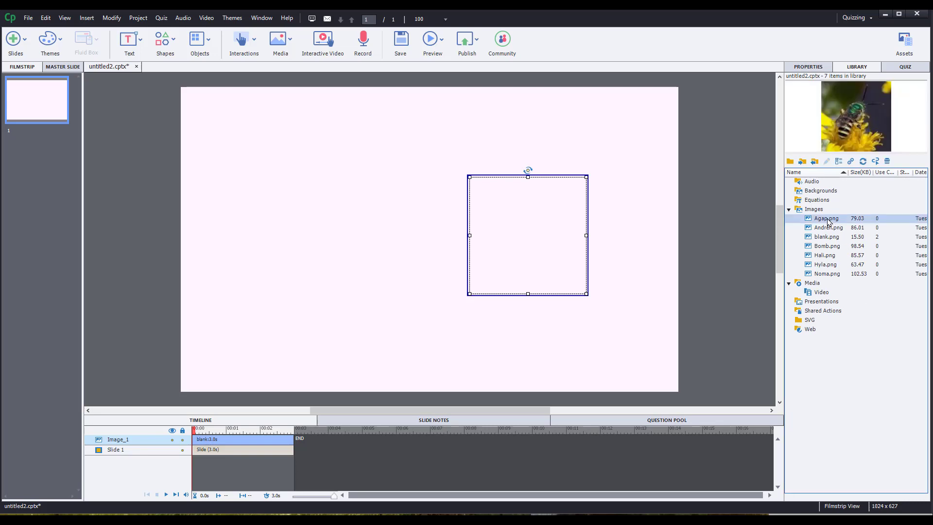
left_click_drag(829, 221, 520, 216)
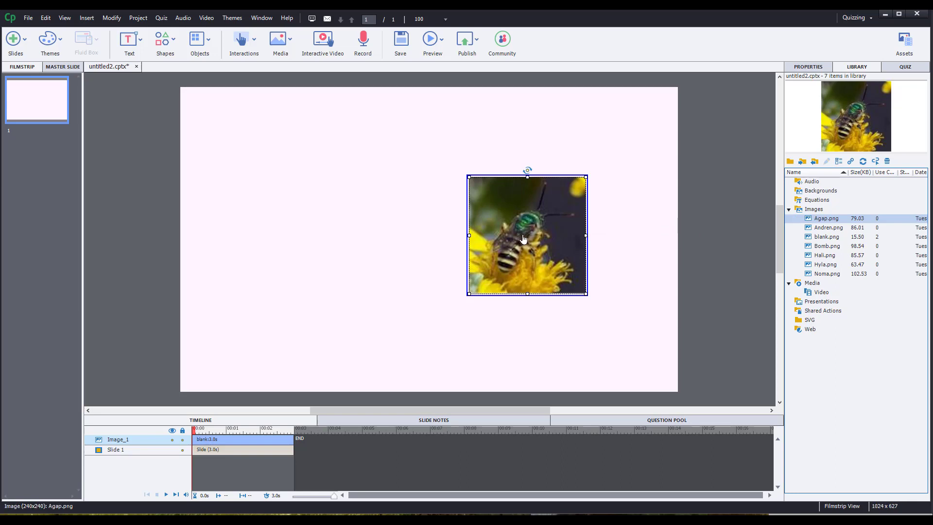
left_click_drag(521, 240, 367, 243)
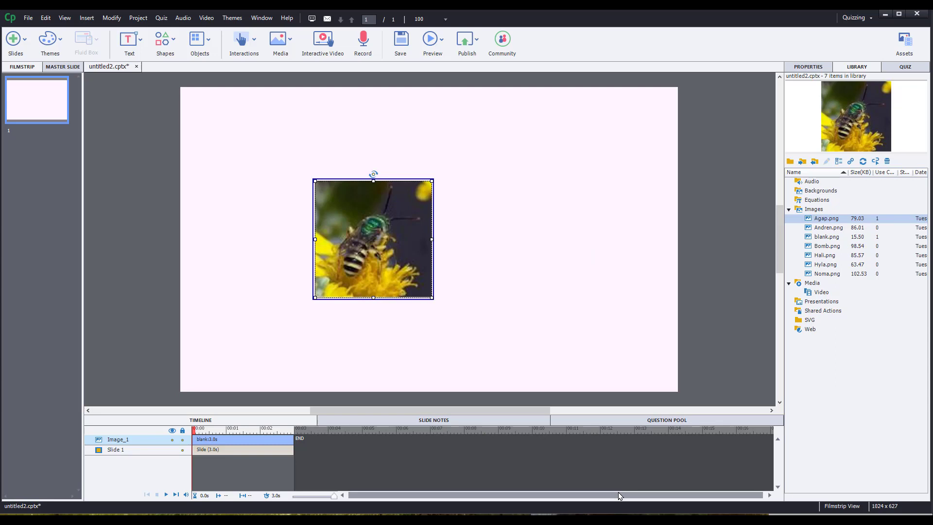
key("ctrl+z")
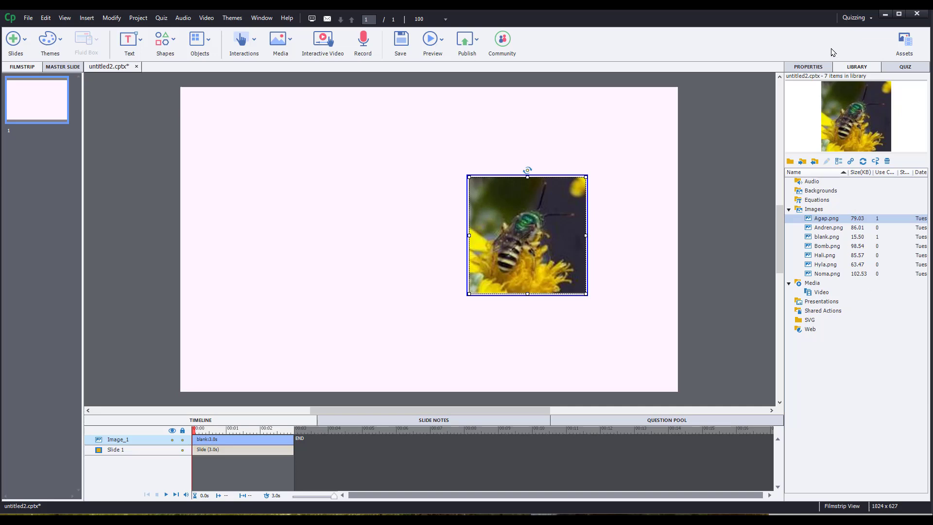
Open the state view of Image_1 and add another state named Andren, with the library showing.
left_click(826, 67)
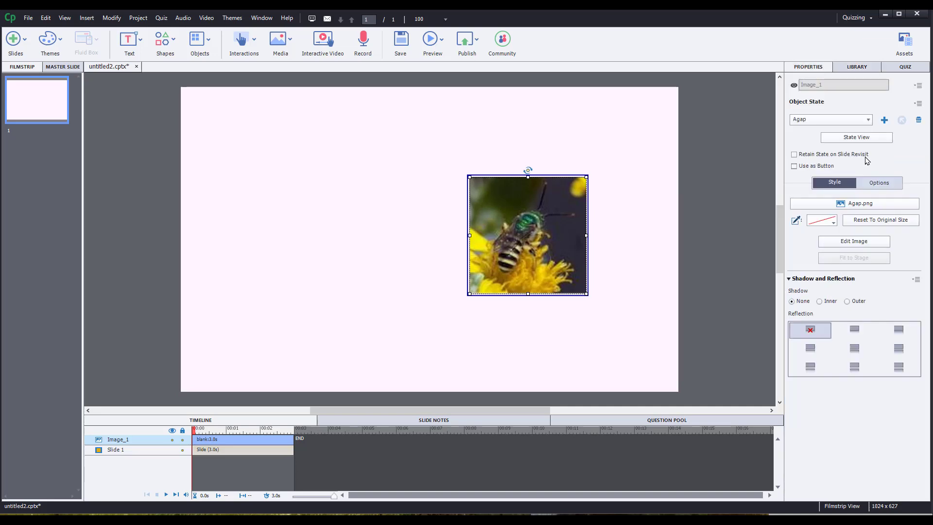
left_click(856, 137)
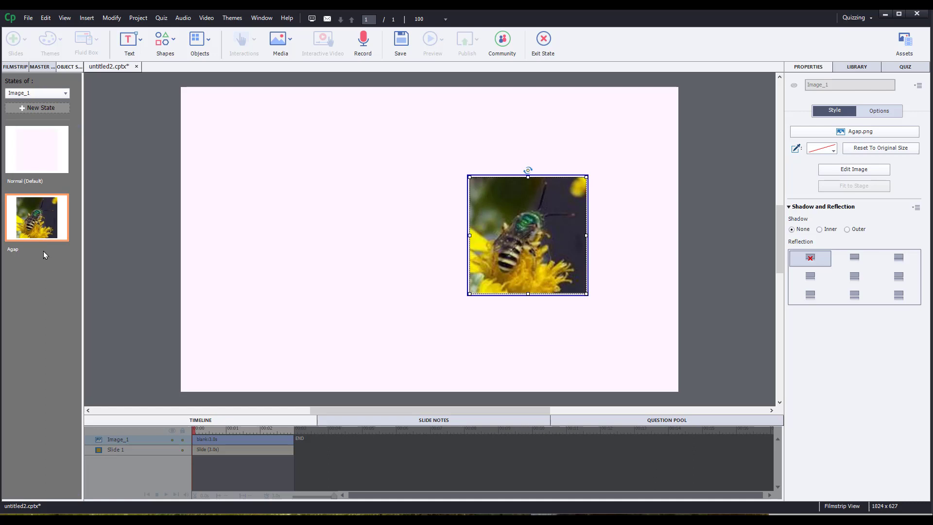
left_click(856, 67)
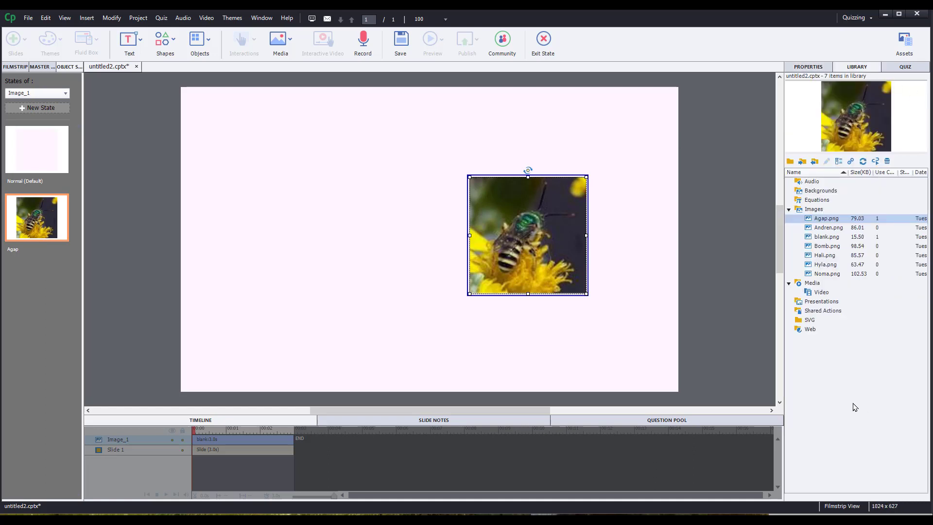
left_click(28, 108)
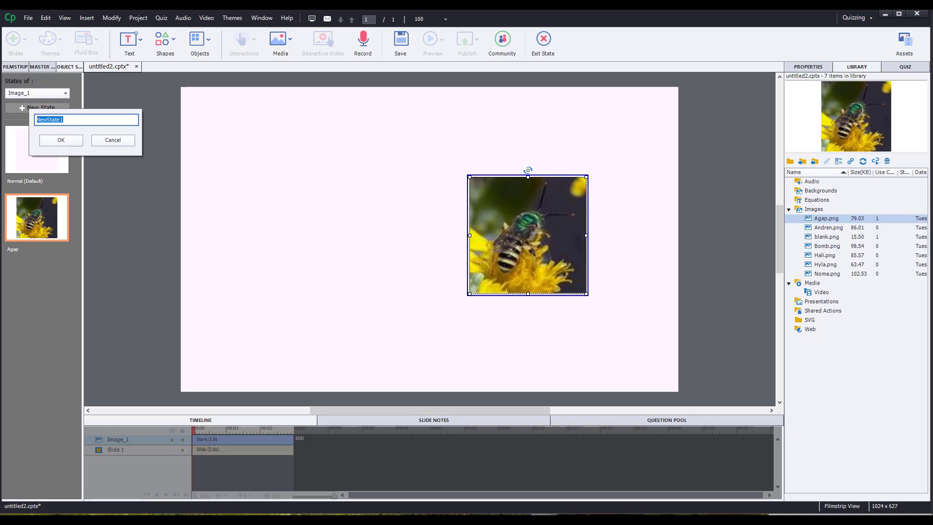
type("Andren")
left_click(61, 141)
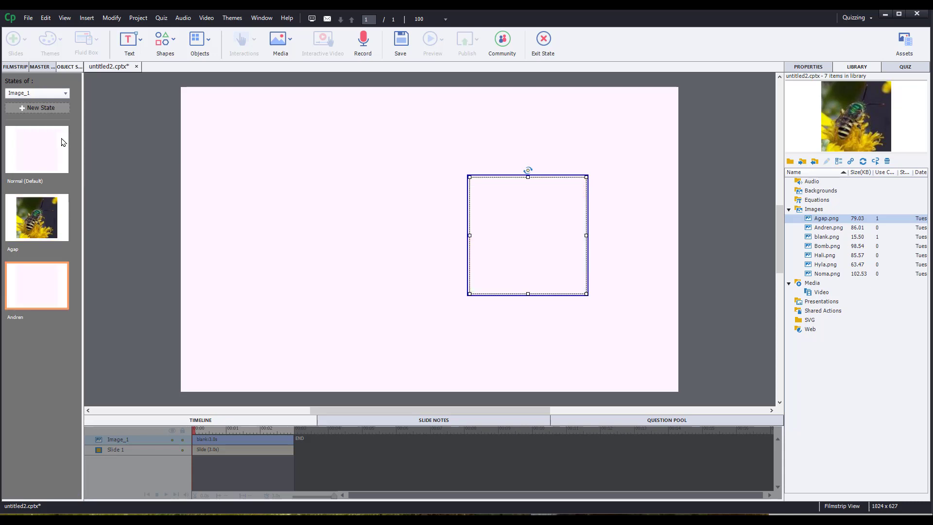
Add two more object states to Image_1, named Bomb and Hali.
left_click(33, 108)
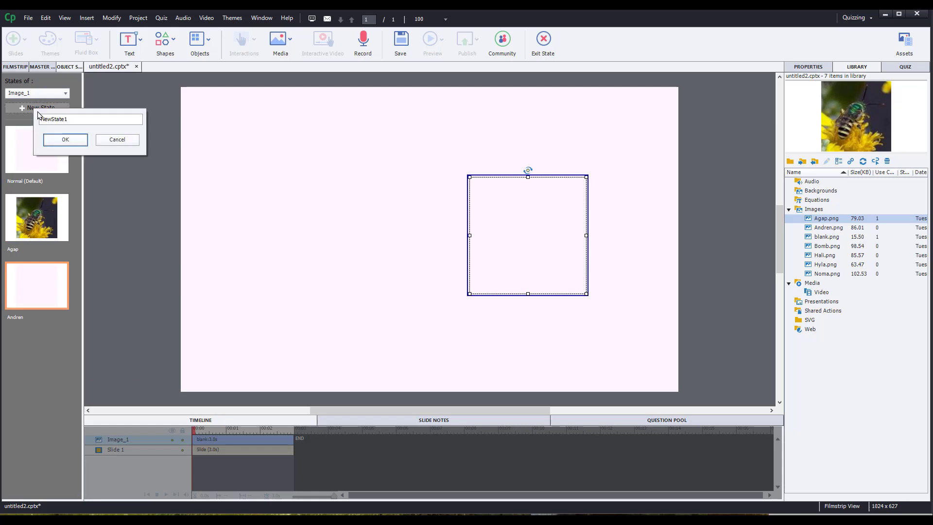
double_click(73, 119)
type("Bomb")
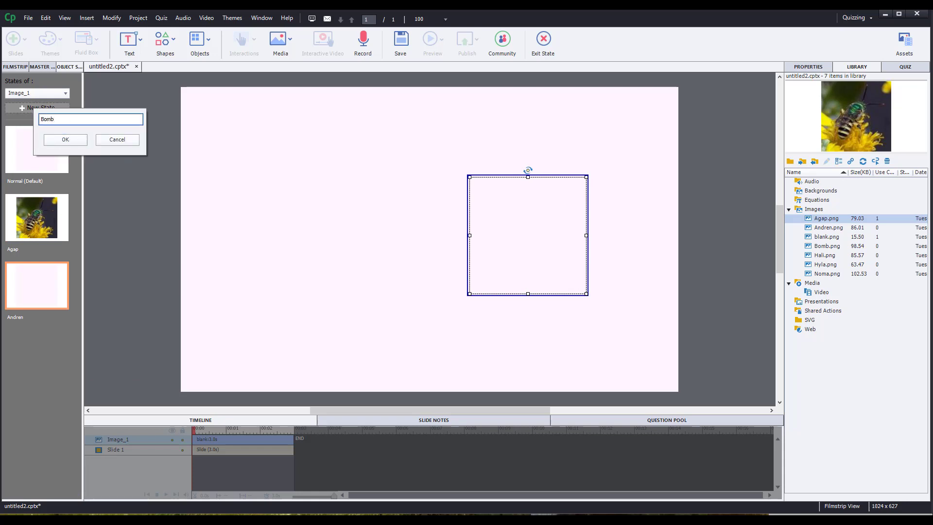
left_click(65, 140)
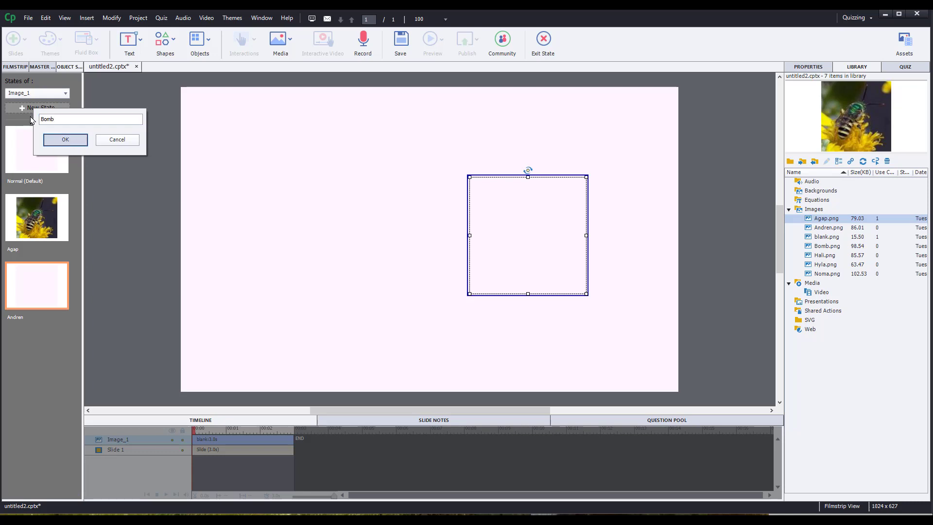
left_click(23, 112)
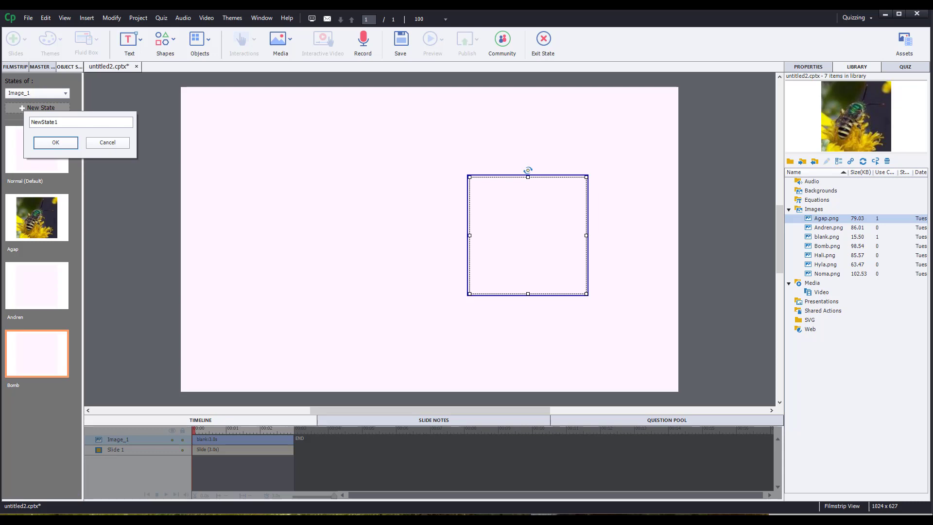
double_click(75, 122)
type("Hali")
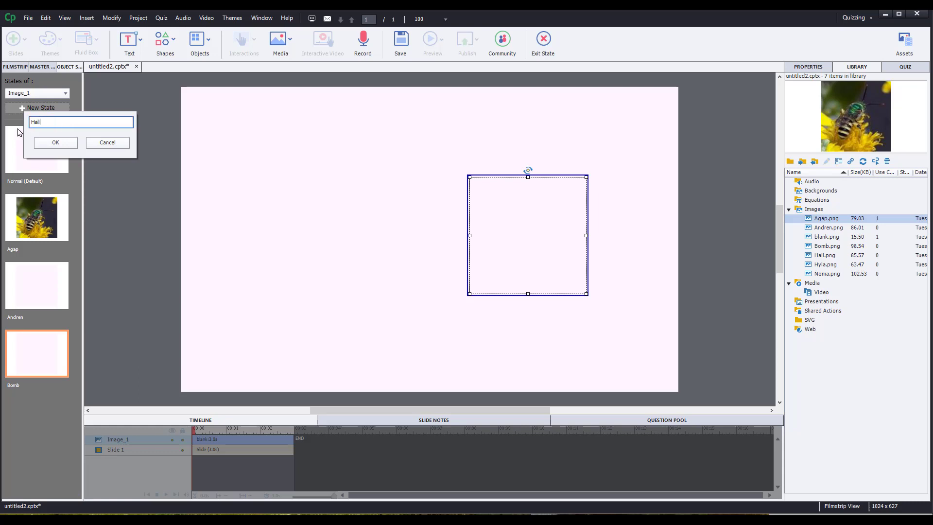
left_click(55, 142)
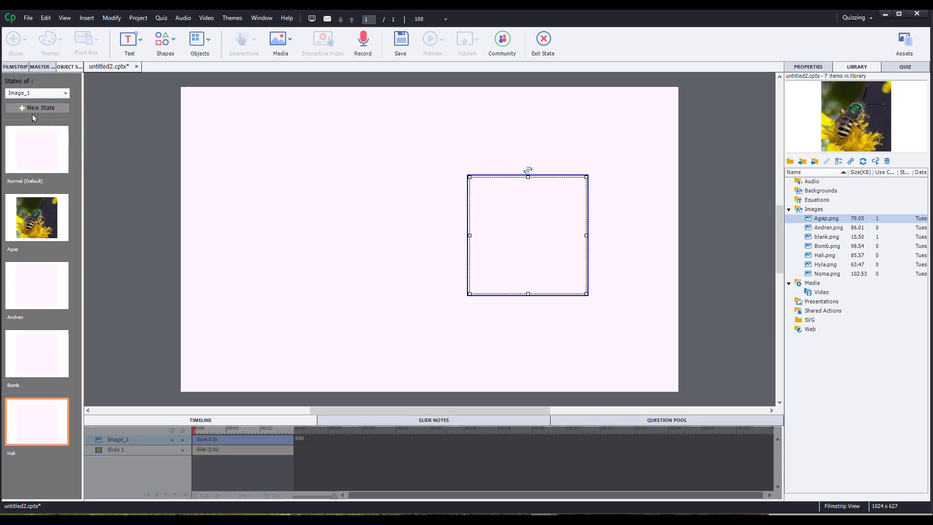
Add object states named Hyla and Noma to Image_1.
left_click(29, 107)
double_click(72, 118)
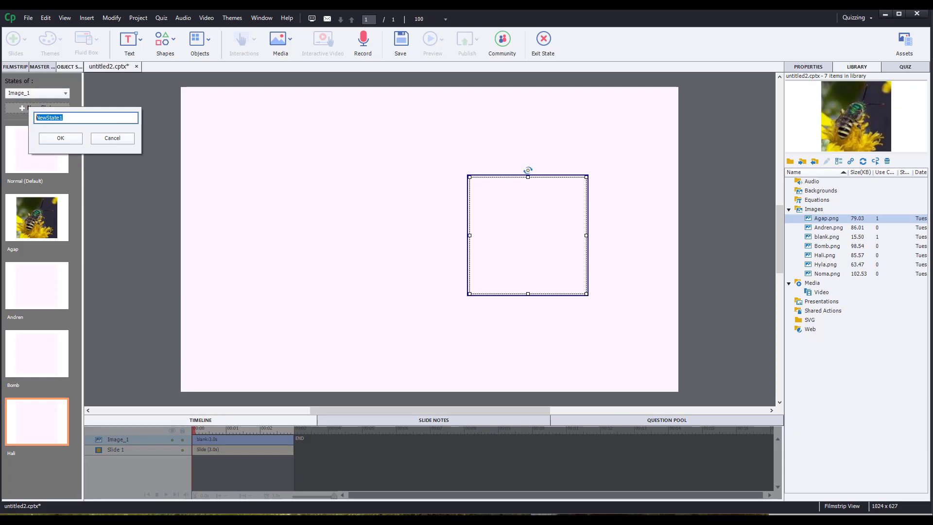
type("Hyla")
left_click(60, 139)
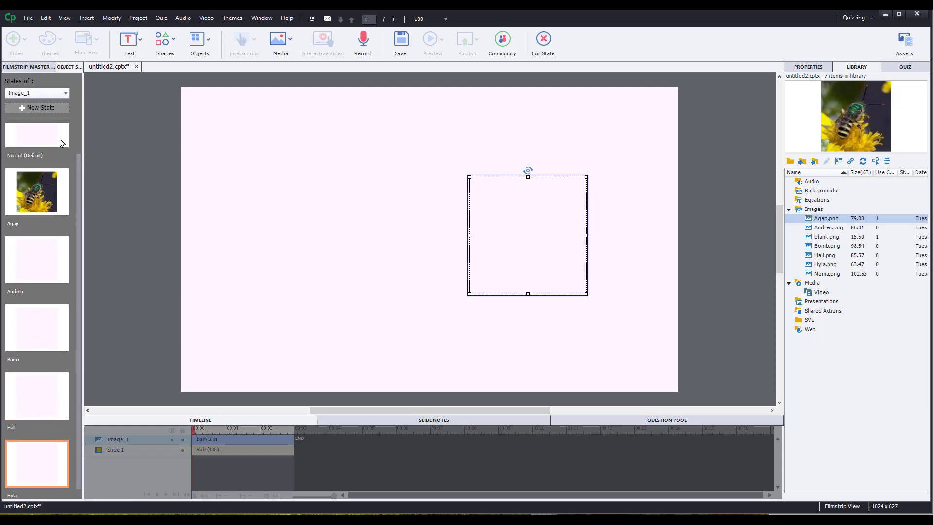
left_click(40, 108)
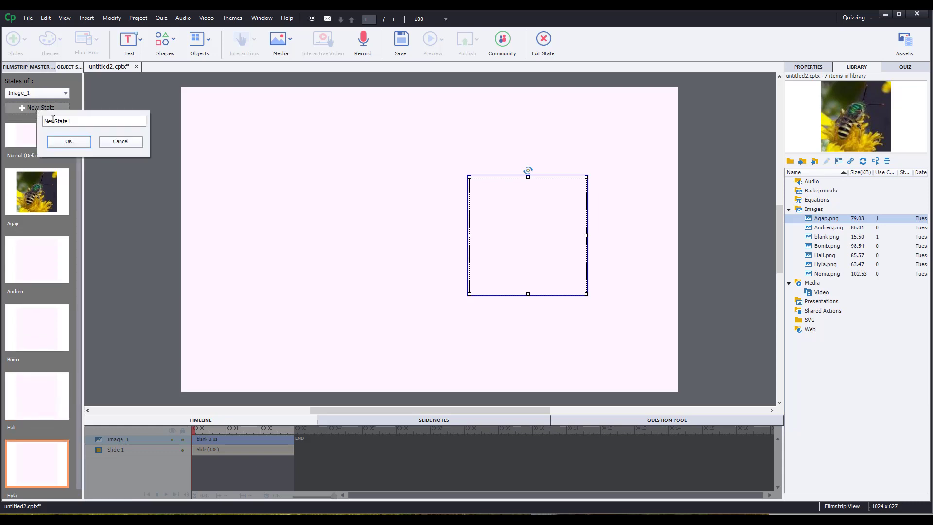
left_click_drag(90, 123, 45, 121)
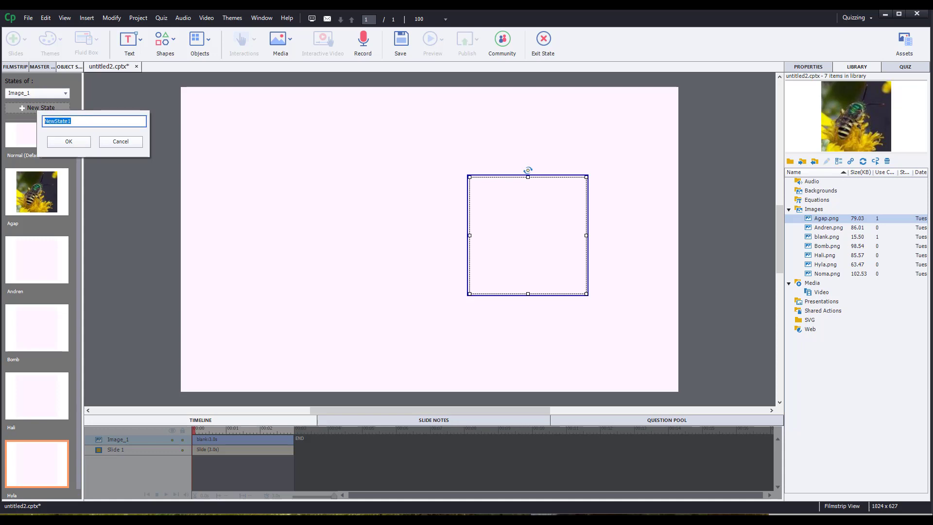
type("Noma")
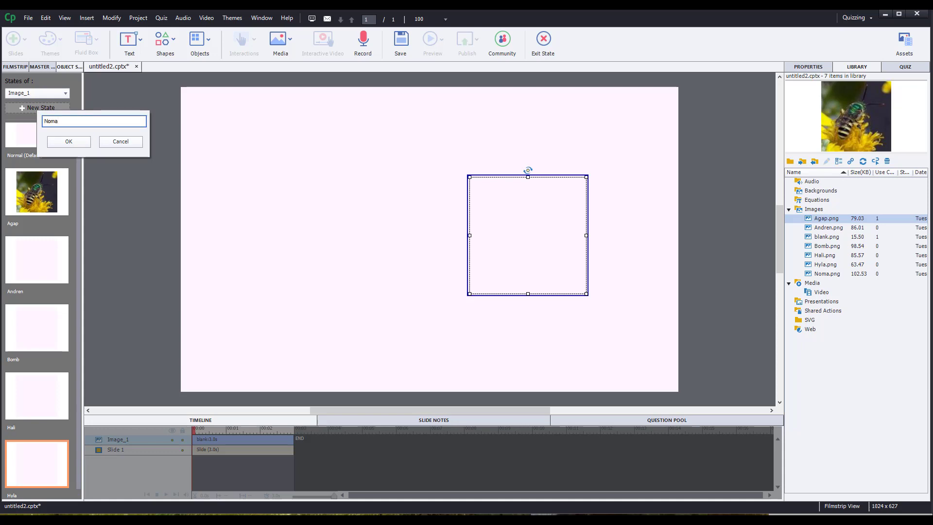
left_click(68, 142)
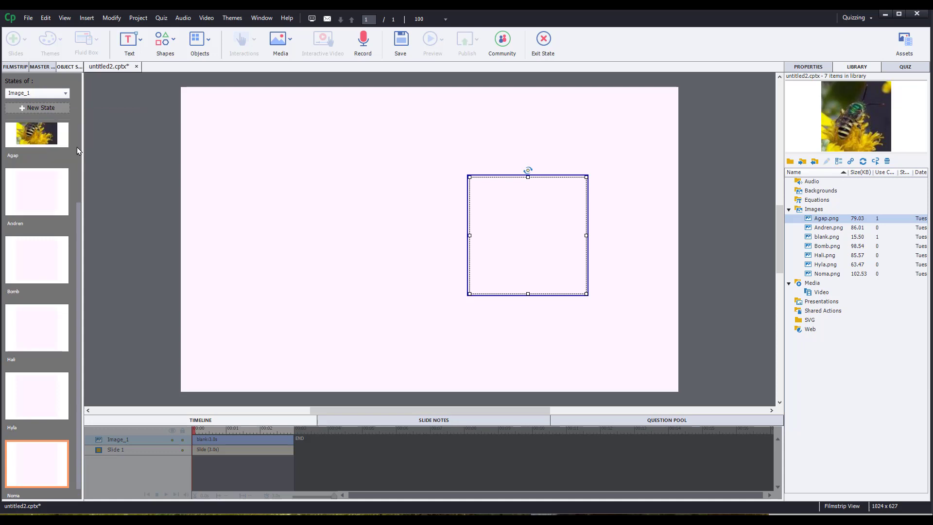
Replace the blank picture with Andren.png in the Andren state and with Bomb.png in the Bomb state.
left_click(41, 205)
scroll(41, 221, "up", 2)
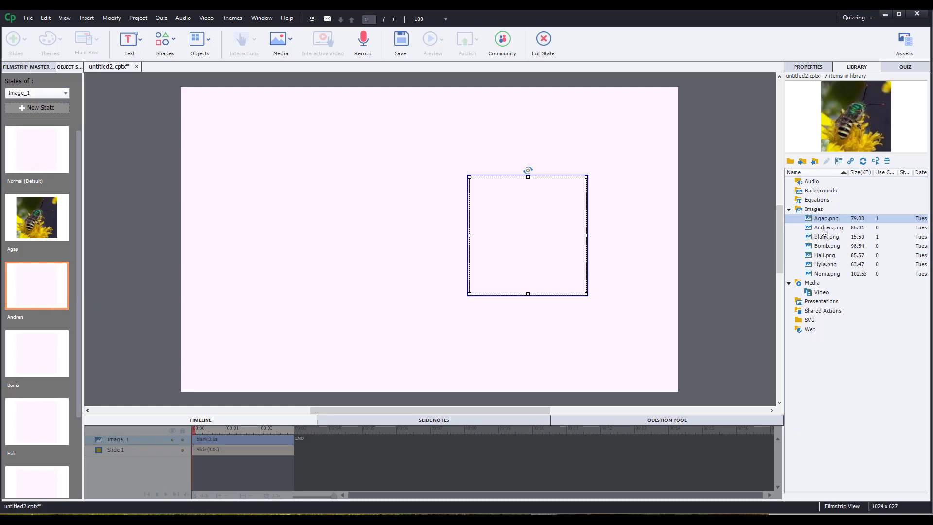
left_click_drag(822, 233, 508, 209)
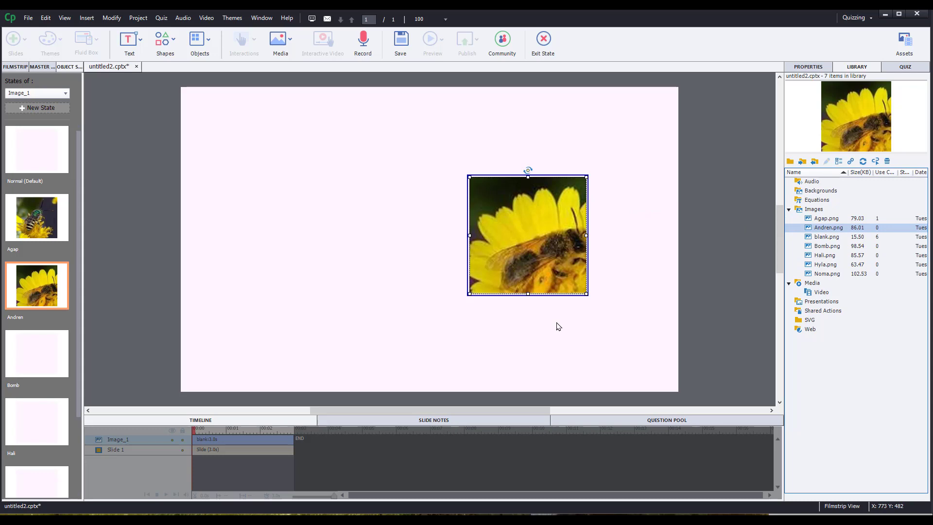
left_click(42, 363)
left_click_drag(836, 246, 547, 194)
Replace the blank picture with Hali.png in the Hali state and with Hyla.png in the Hyla state.
left_click(57, 427)
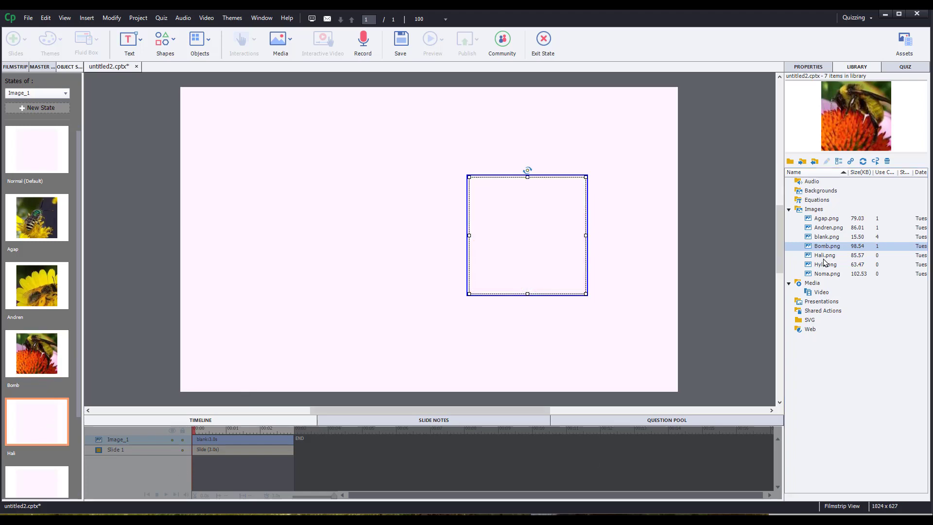
left_click_drag(825, 256, 538, 222)
scroll(48, 448, "down", 3)
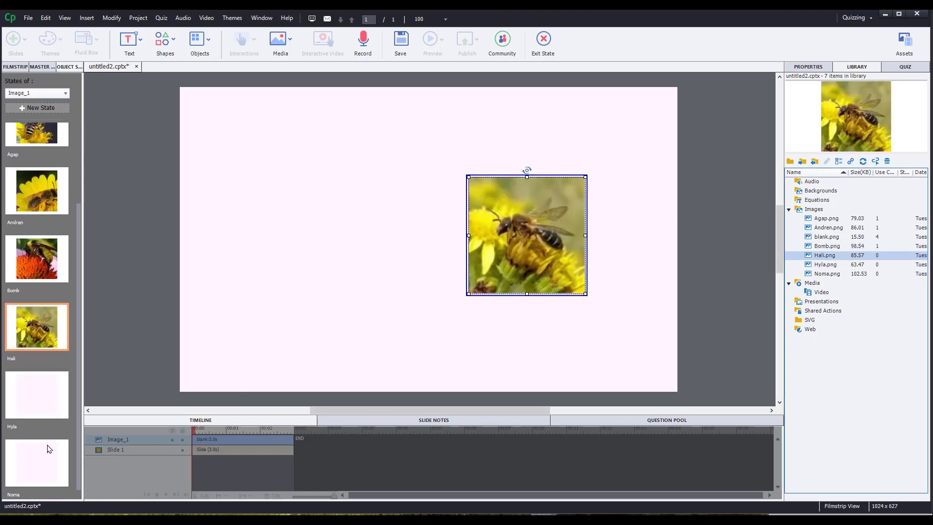
left_click(32, 398)
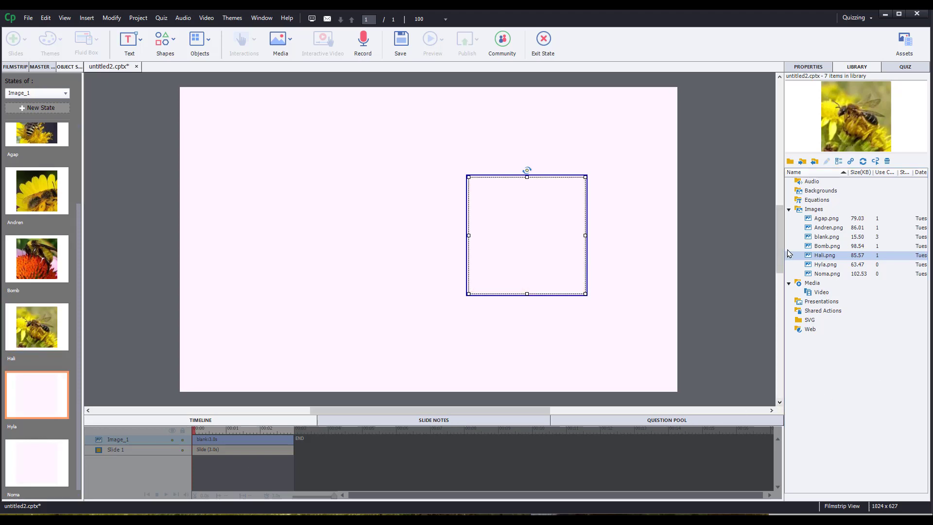
left_click_drag(821, 264, 530, 221)
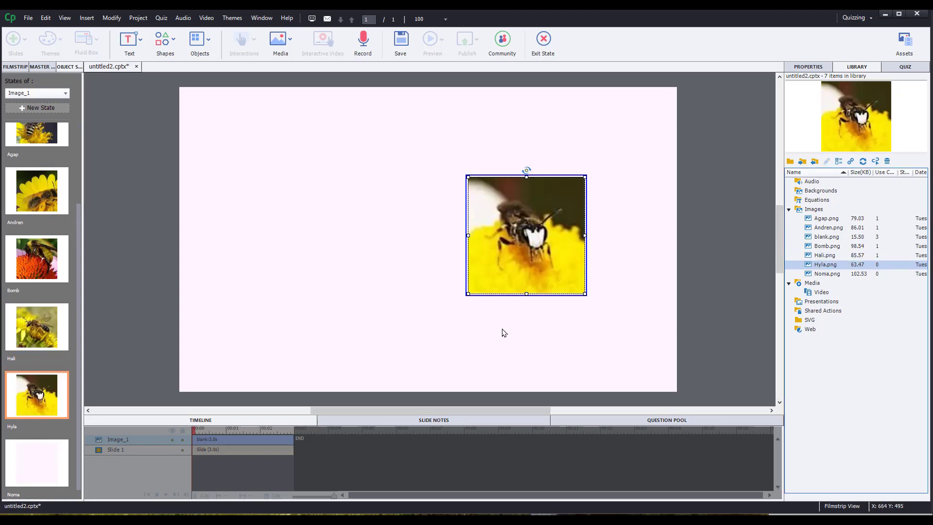
Replace the blank picture in the Noma state with Noma.png, and exit the state view back to the slide.
left_click(55, 475)
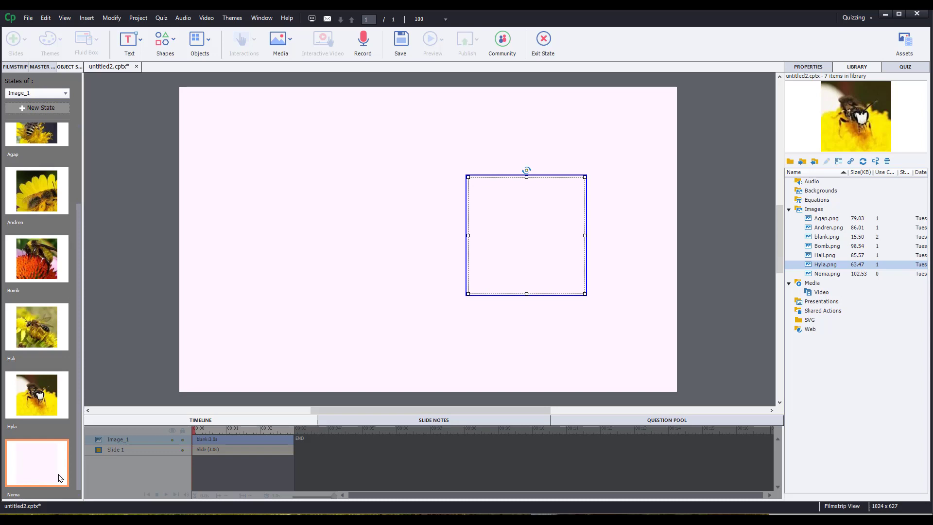
left_click_drag(828, 274, 534, 224)
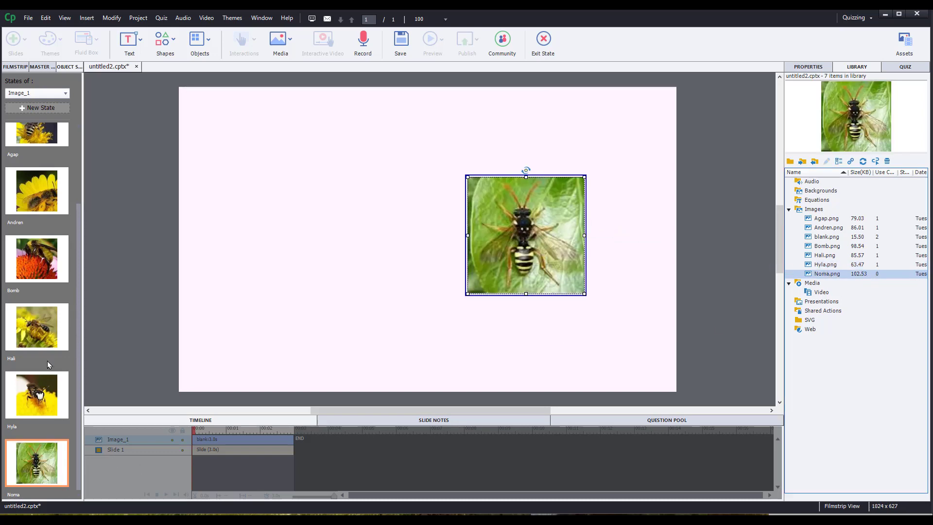
scroll(49, 364, "up", 3)
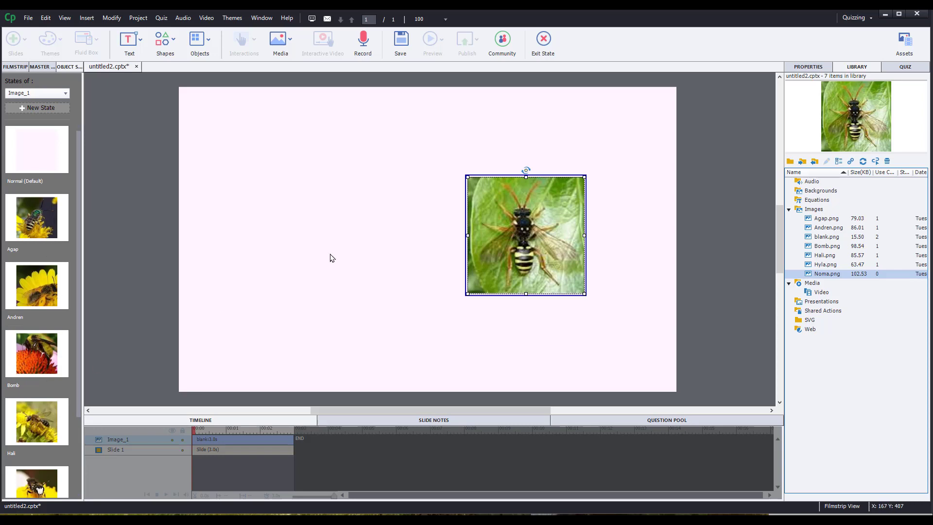
left_click(547, 47)
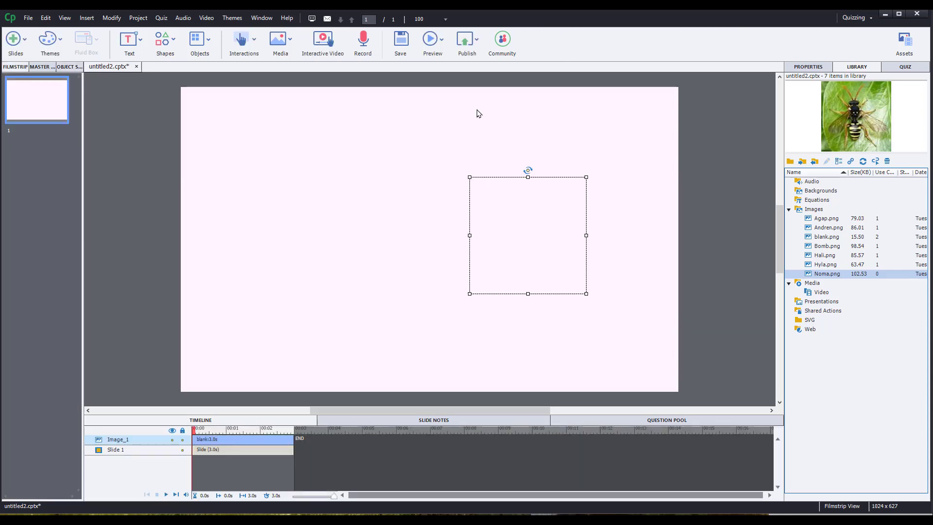
left_click(600, 343)
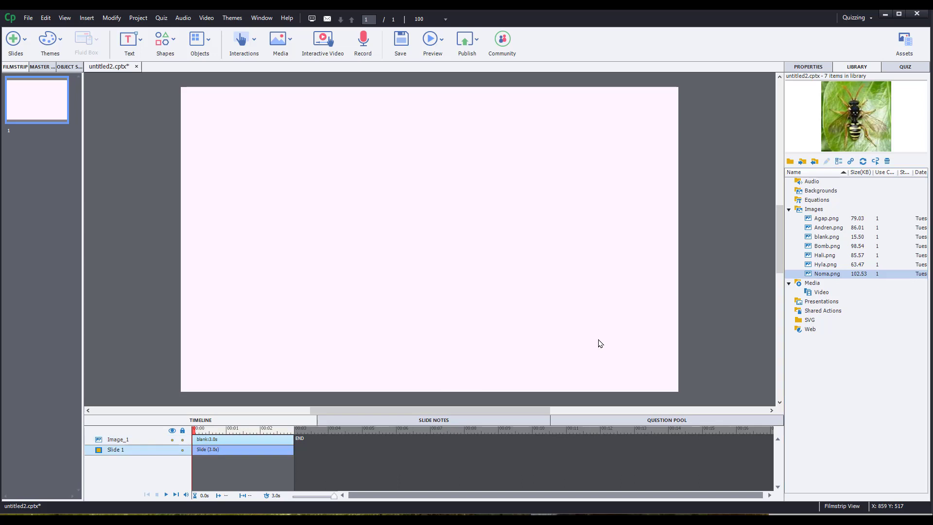
left_click(560, 260)
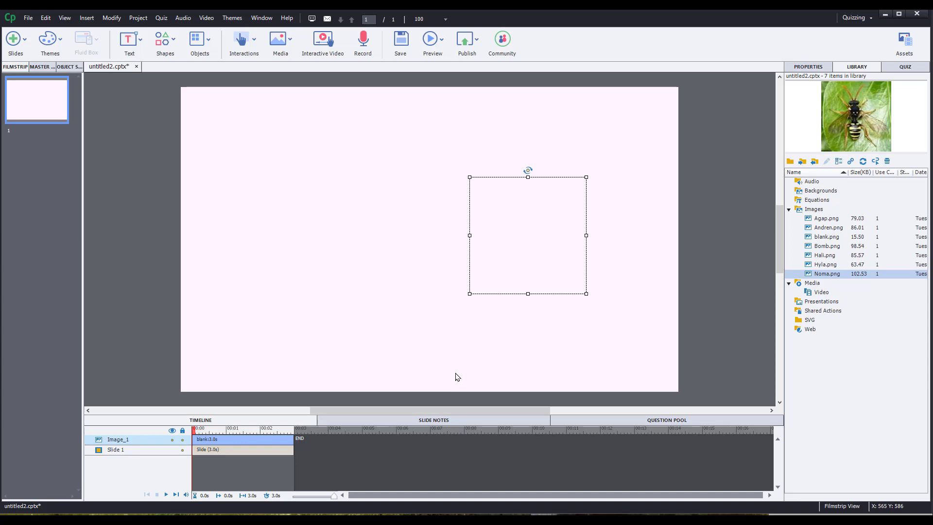
Draw a rounded rectangle about 159 by 70 px in the slide's left half and label it "Next Bee".
left_click(164, 45)
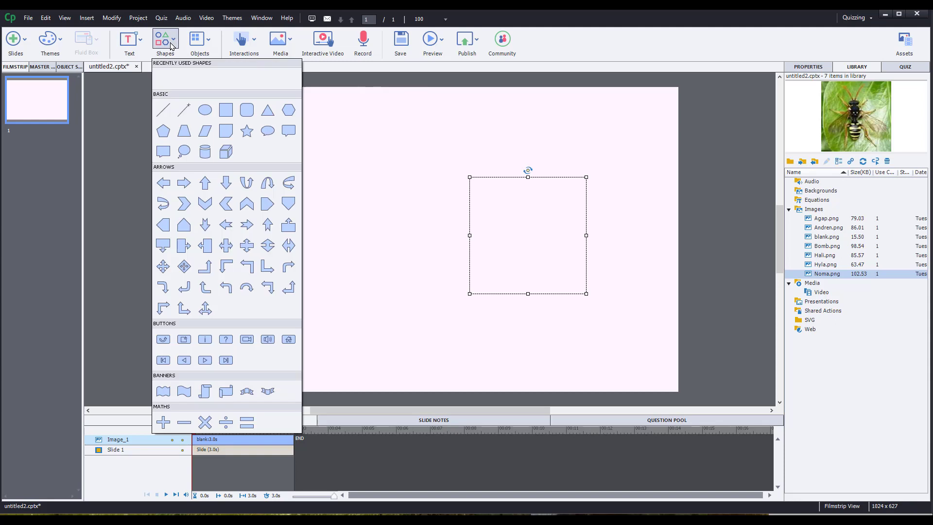
left_click(247, 110)
left_click_drag(253, 184, 331, 217)
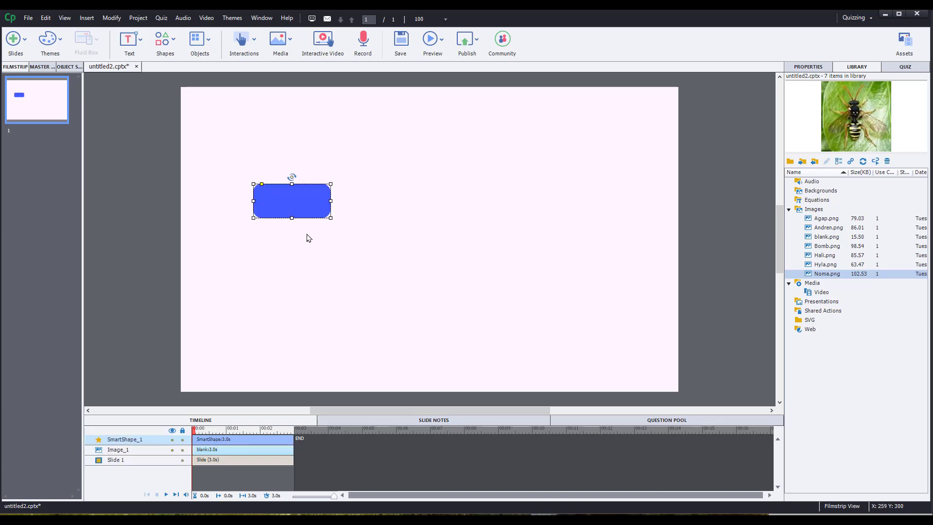
left_click(293, 201)
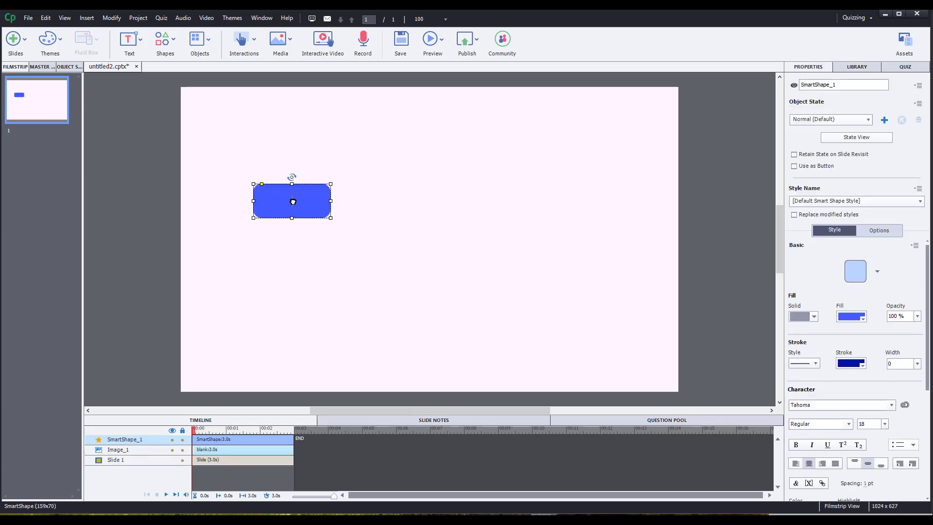
type("Next Bee")
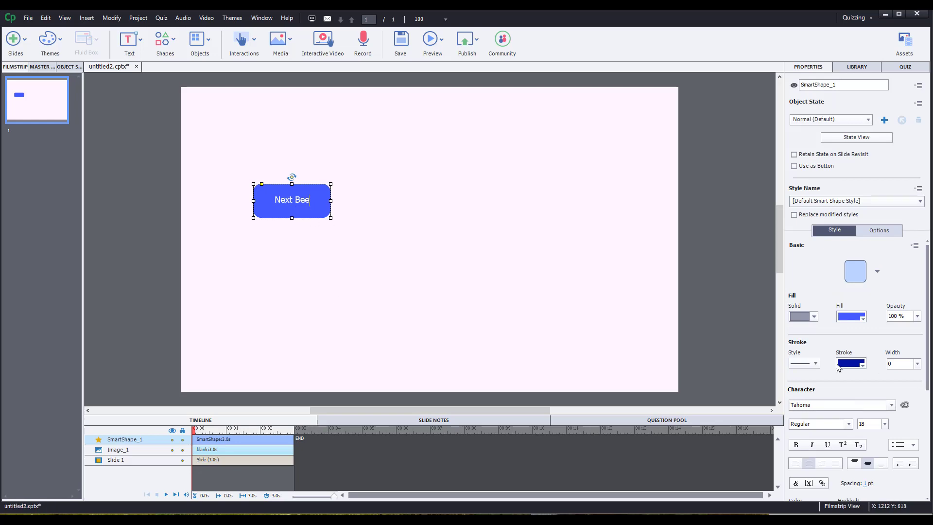
Set the "Next Bee" text to font size 24 and make the shape usable as a button.
key("ctrl+a")
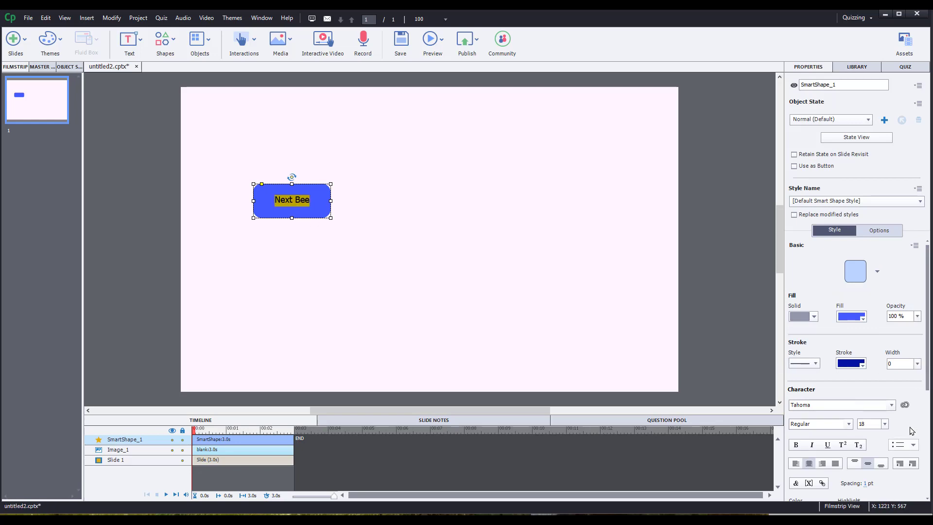
left_click(884, 424)
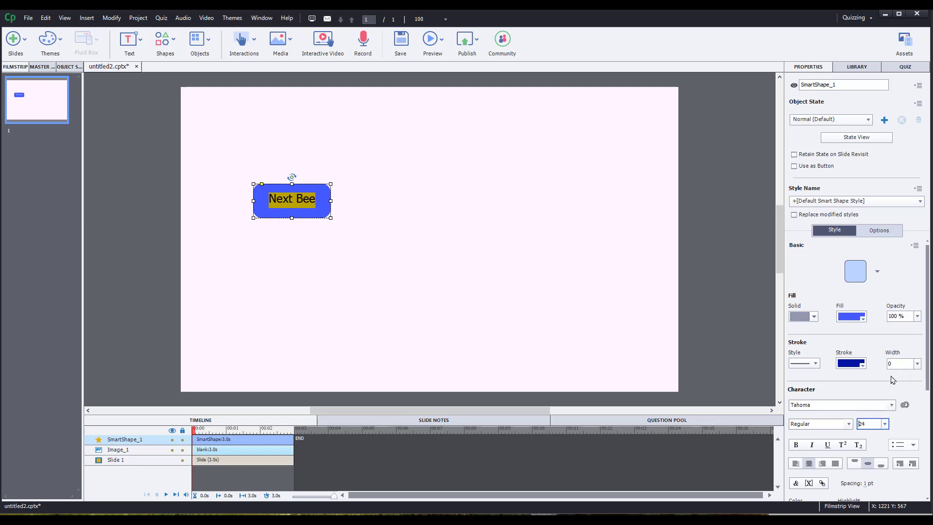
left_click(894, 369)
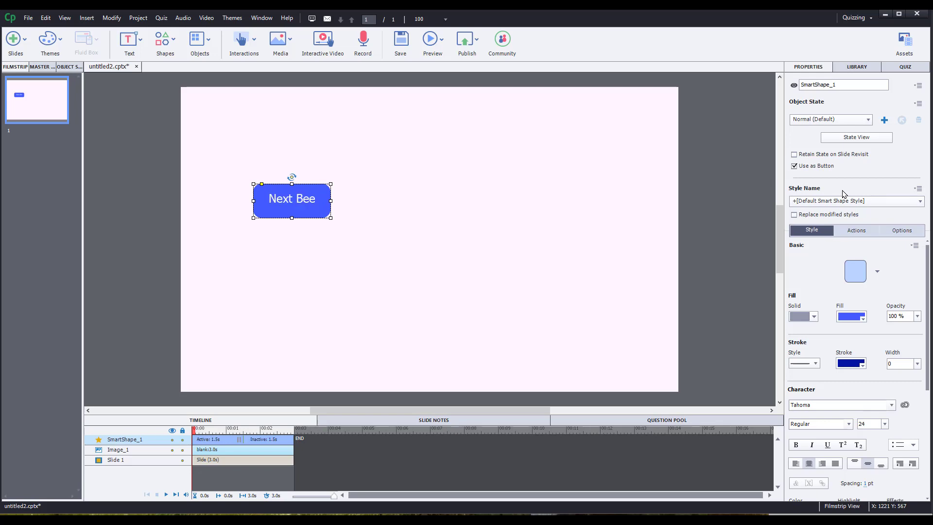
Examine the RollOver and Down states of the Next Bee button.
left_click(868, 119)
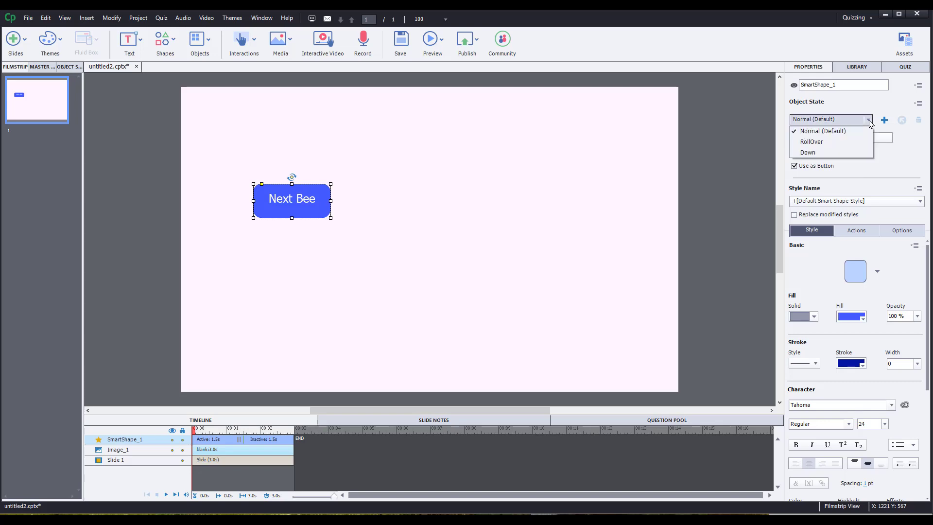
left_click(858, 144)
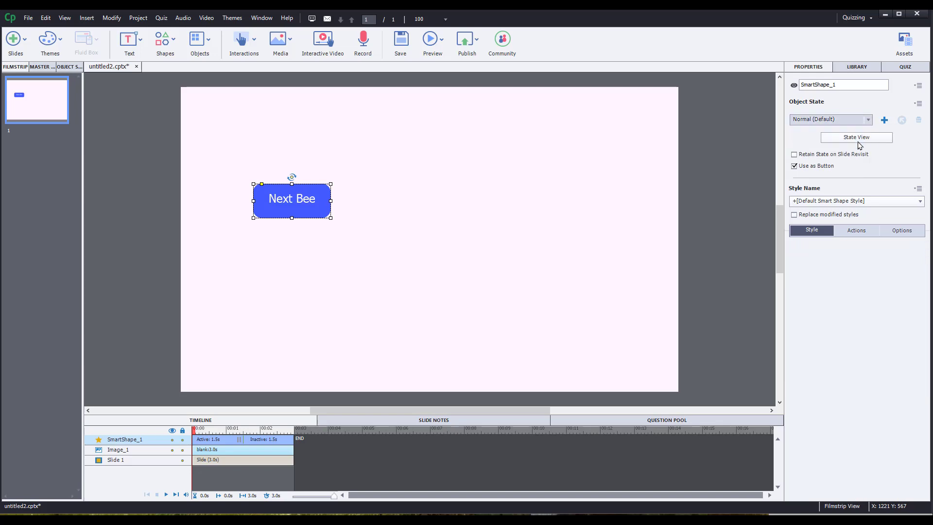
left_click(860, 119)
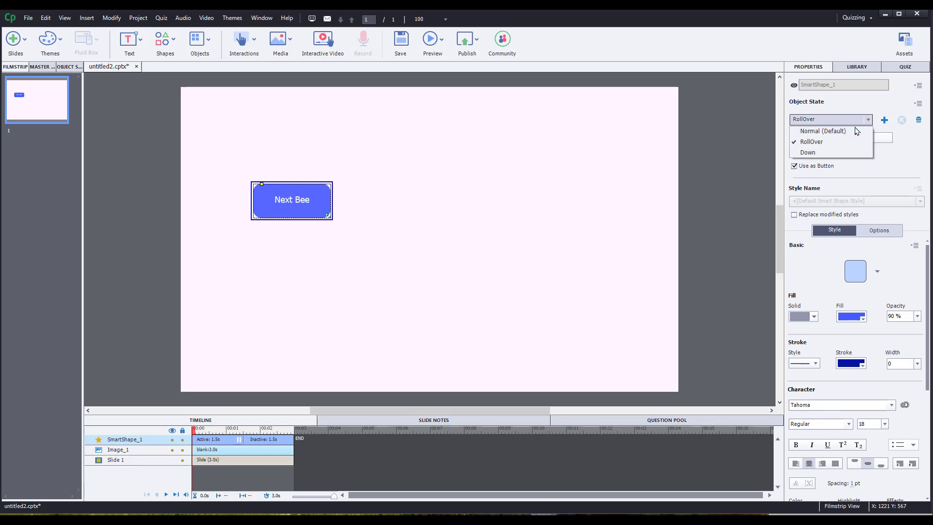
left_click(821, 153)
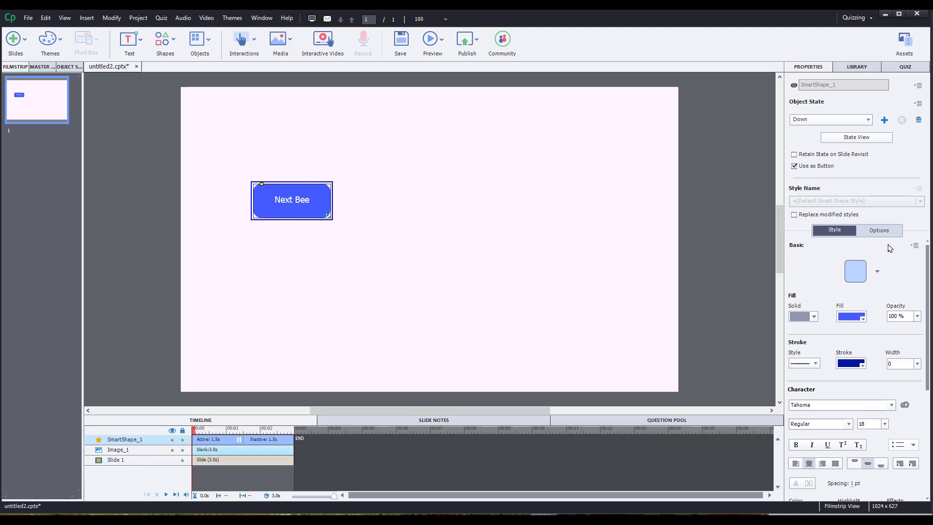
Set the "Next Bee" text to font size 24 in both the Down and RollOver states of the button.
left_click(885, 423)
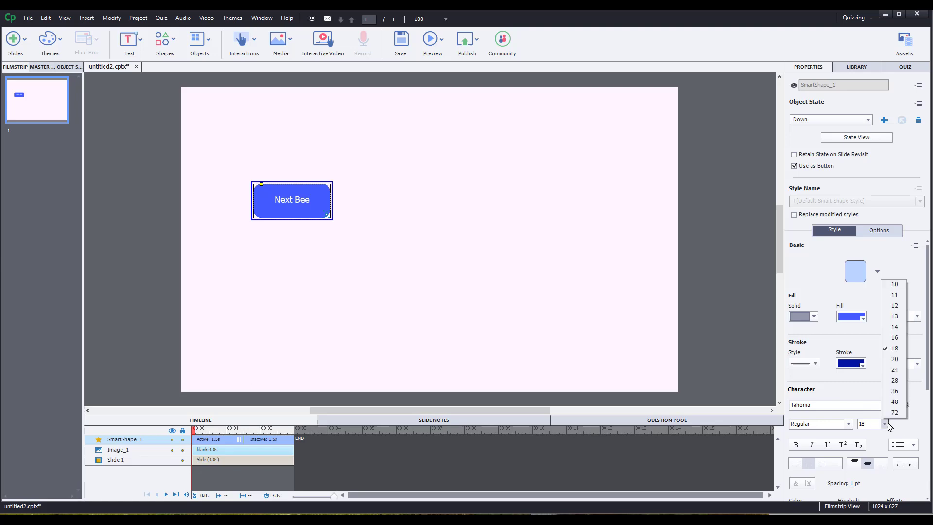
left_click(896, 370)
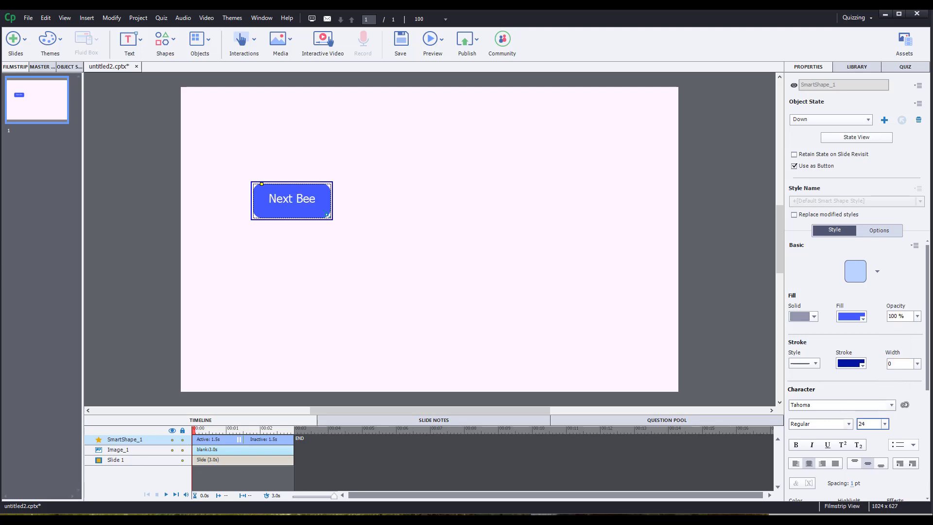
left_click(848, 119)
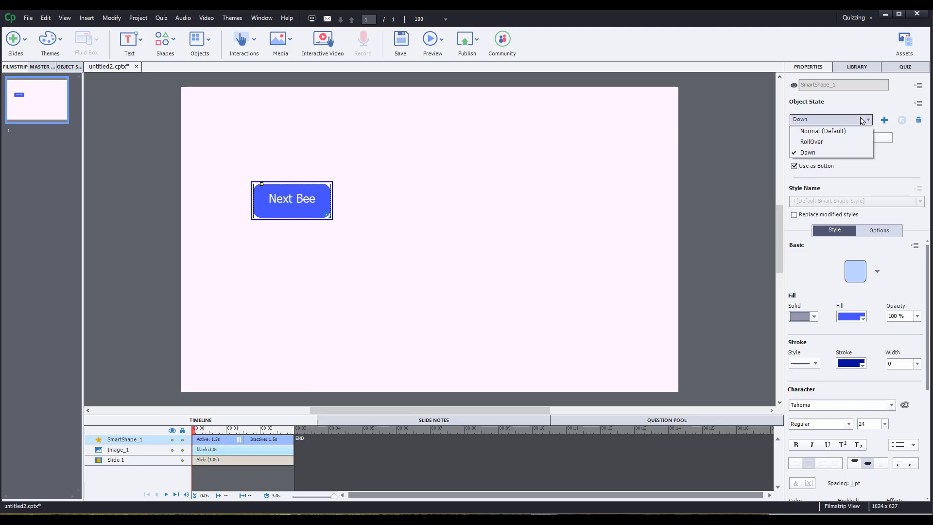
left_click(837, 141)
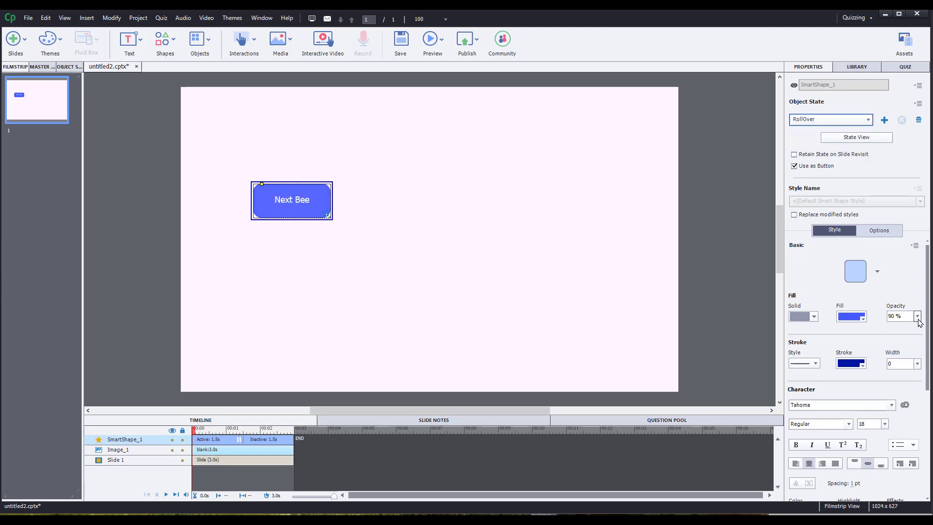
left_click(884, 424)
left_click(897, 372)
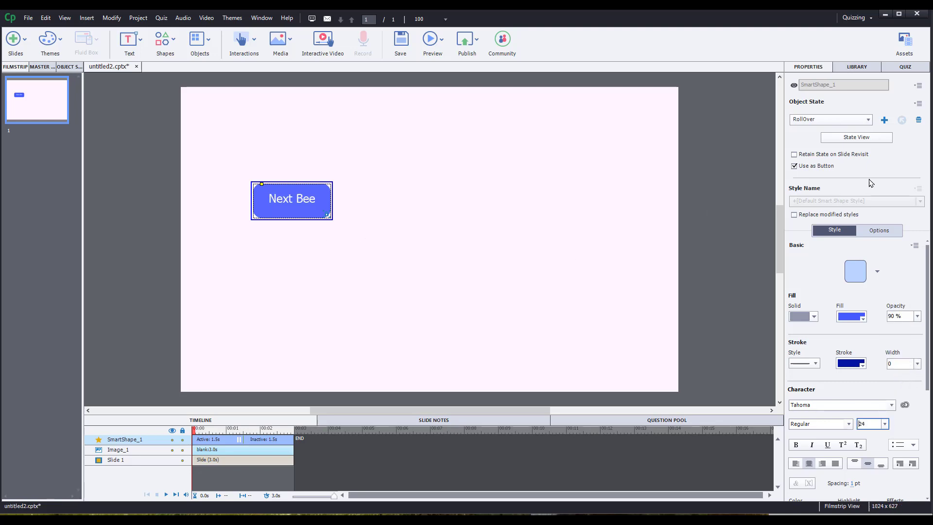
Compare the Next Bee button's Normal and RollOver states, and fill its Down state with dark blue.
left_click(862, 120)
left_click(850, 130)
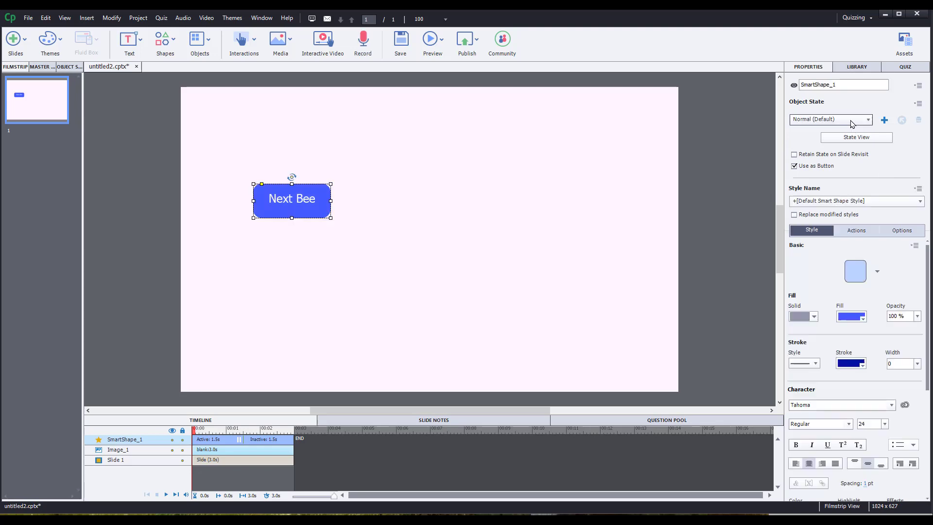
left_click(851, 120)
left_click(838, 145)
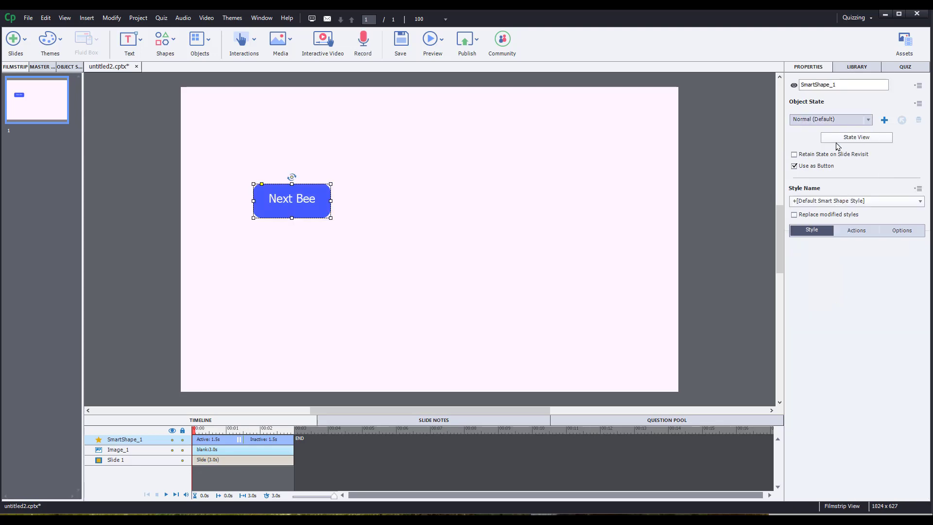
left_click(841, 122)
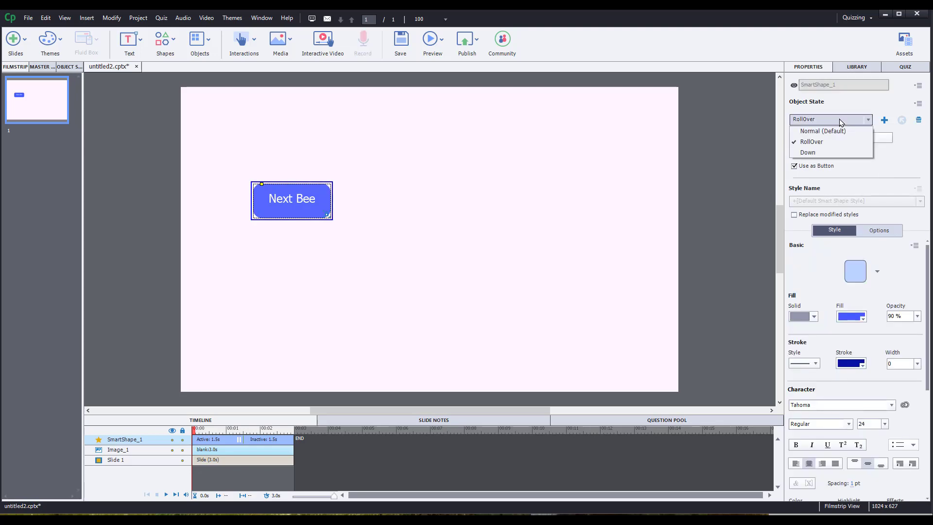
left_click(826, 152)
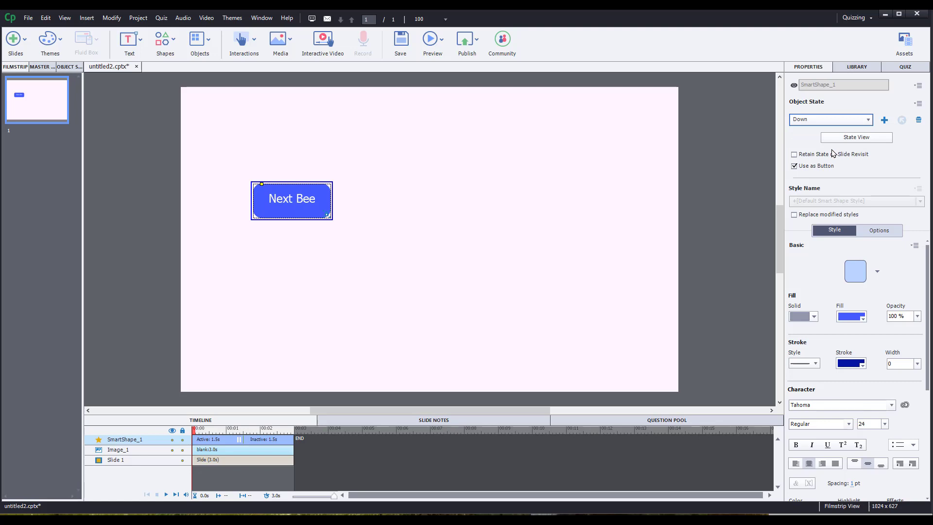
left_click(851, 317)
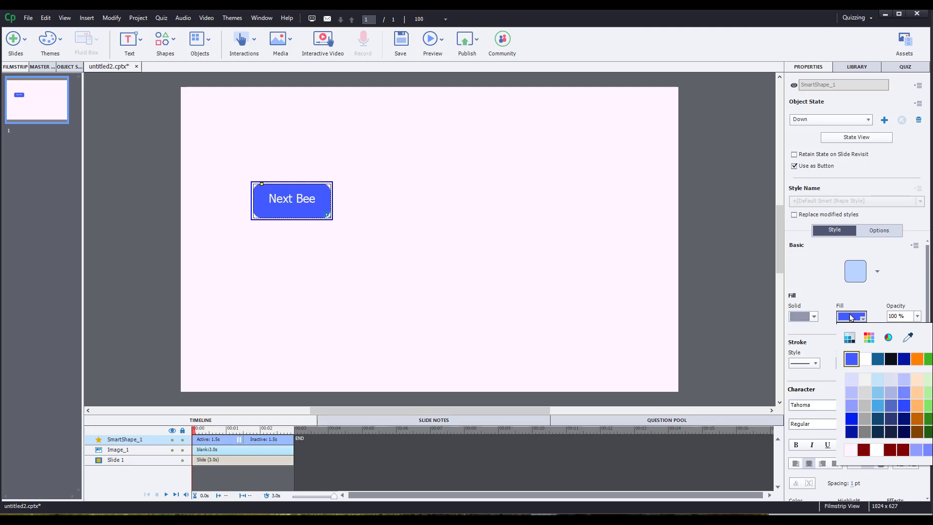
left_click(851, 432)
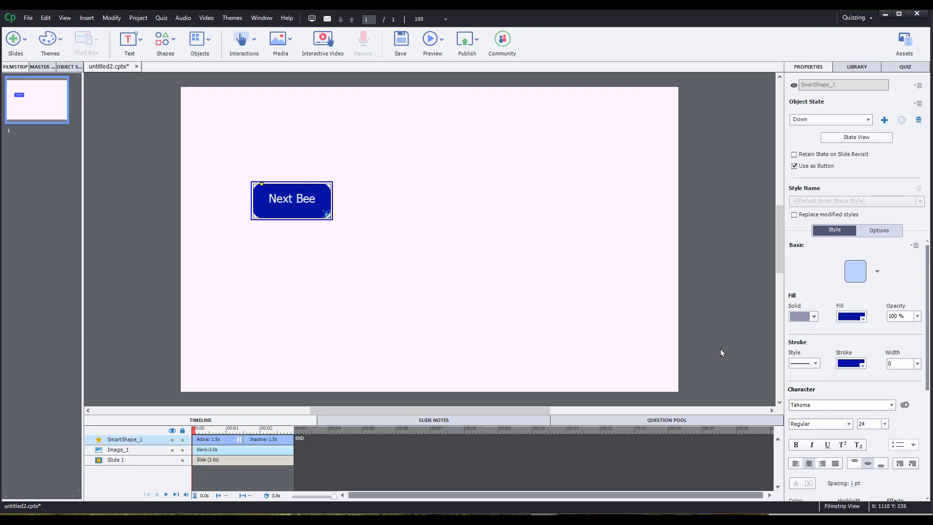
Review the Next Bee button's states in the state view, fill the RollOver state with pale blue, and return to the slide.
left_click(878, 140)
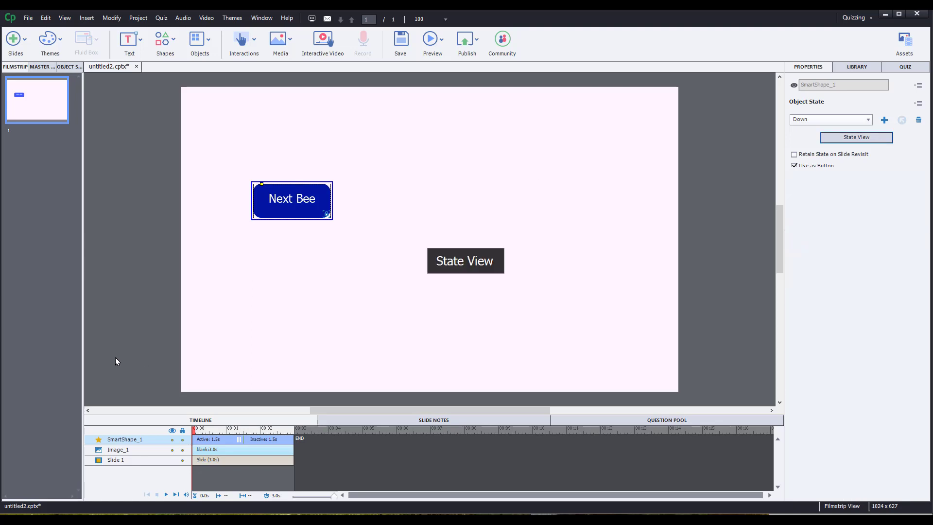
left_click(30, 148)
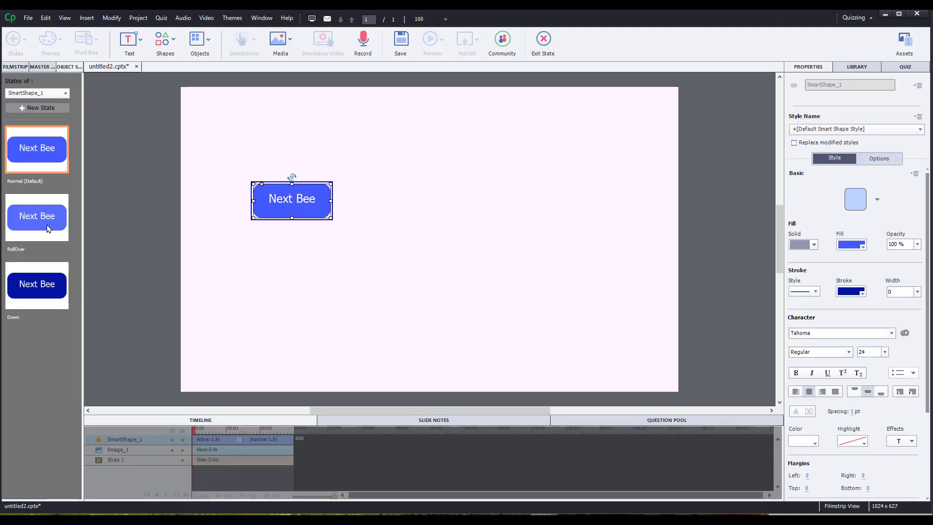
left_click(41, 214)
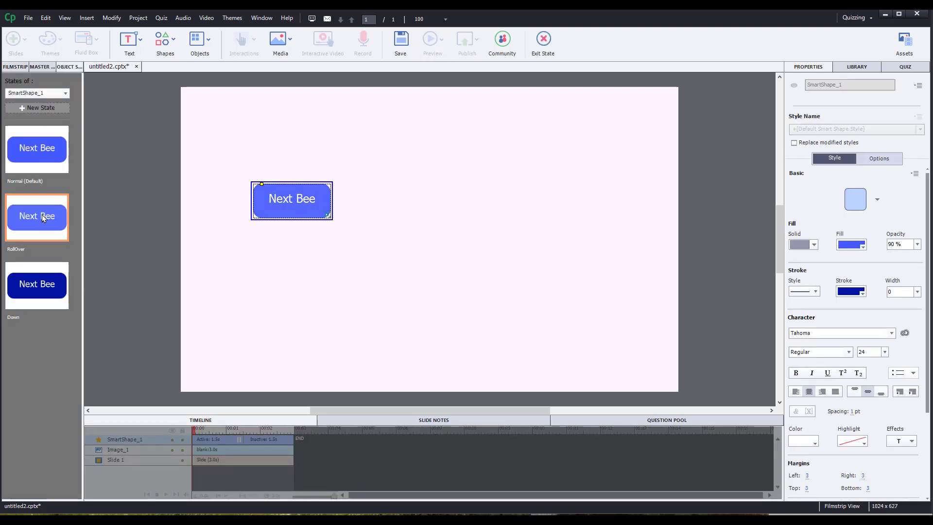
left_click(35, 304)
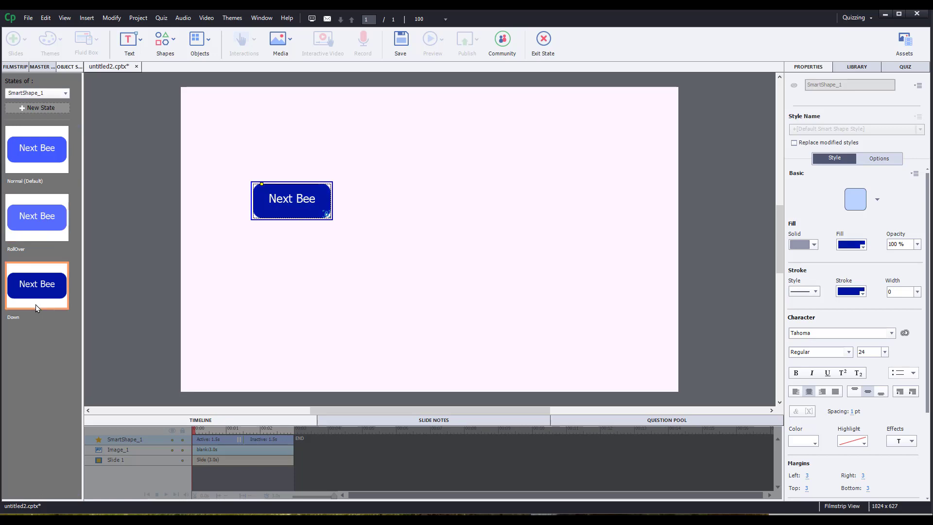
left_click(52, 166)
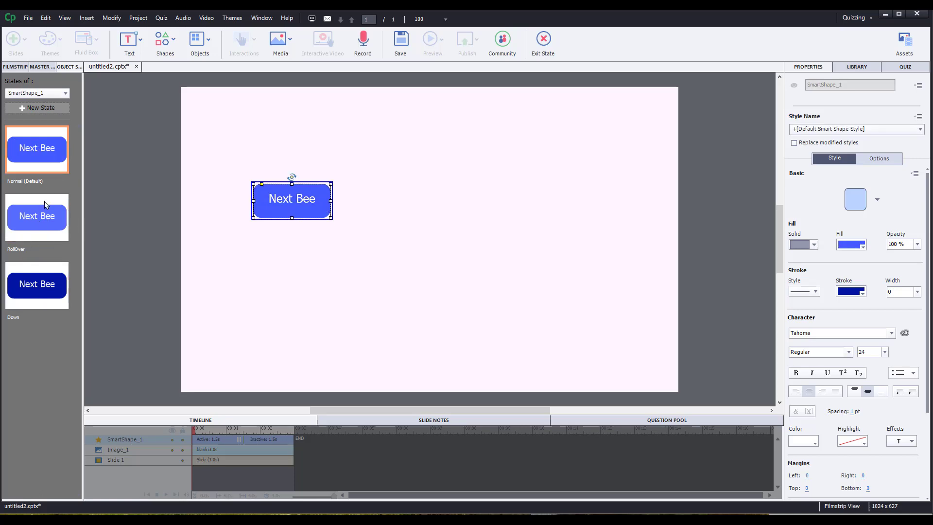
left_click(42, 212)
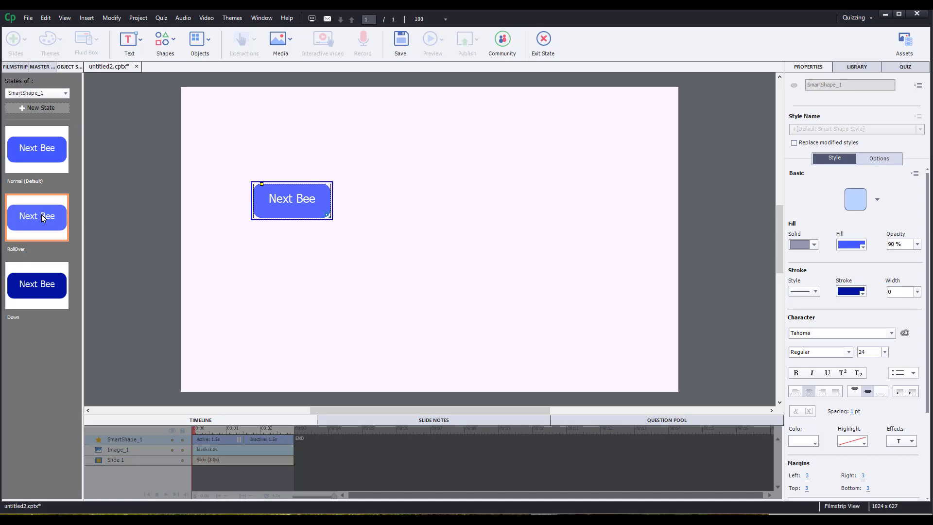
left_click(856, 246)
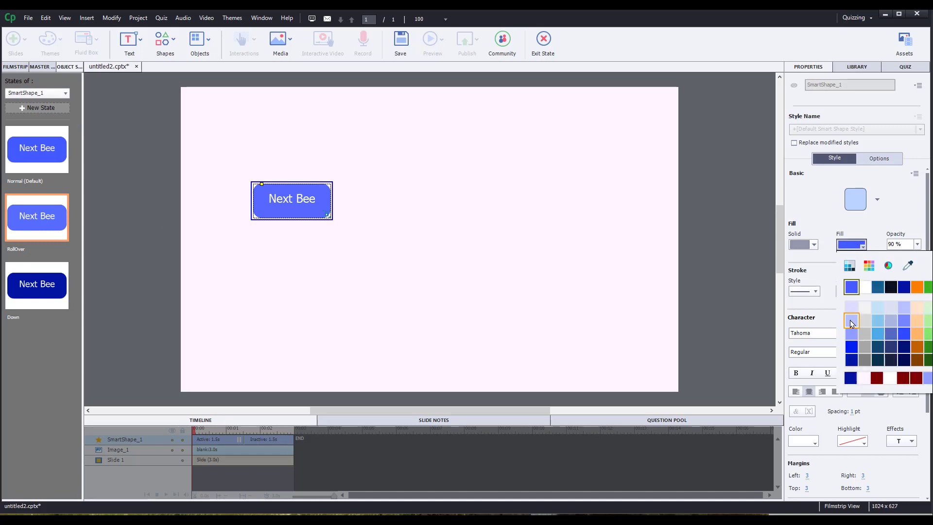
left_click(851, 322)
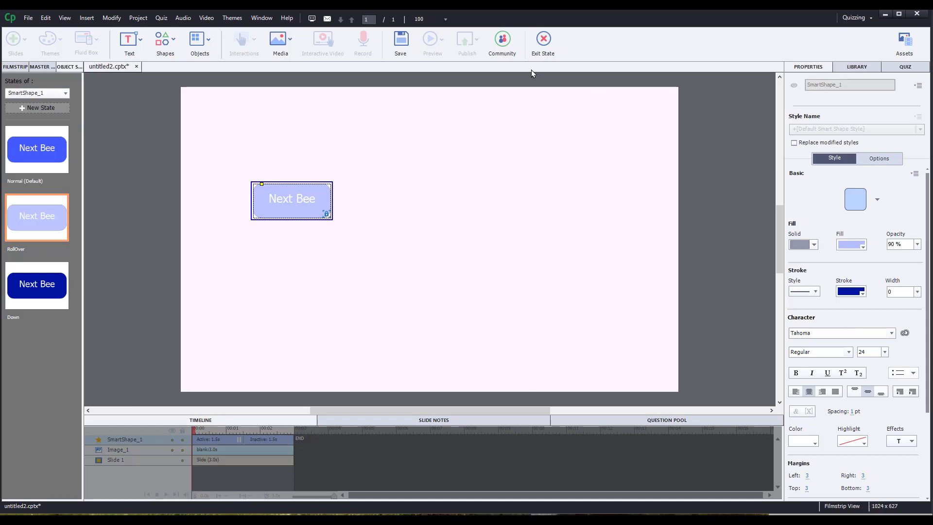
left_click(536, 41)
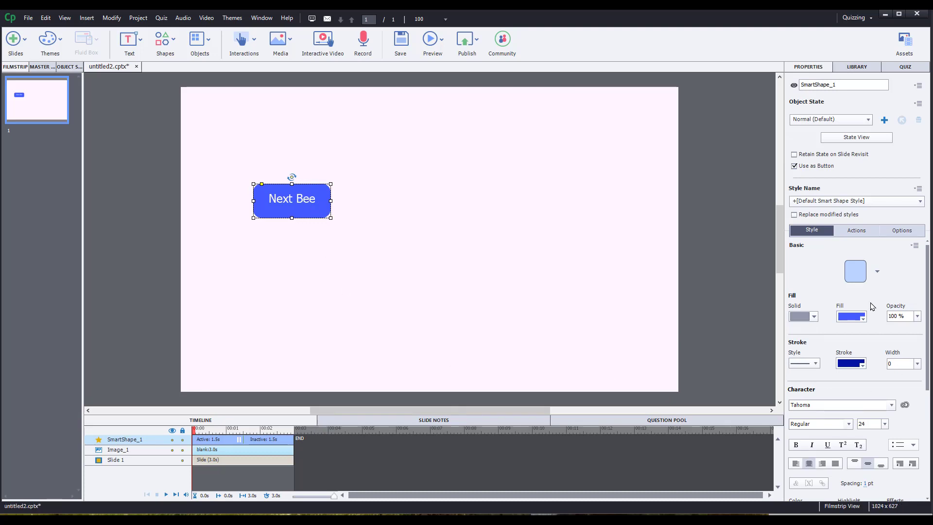
Disable the click sound and enable the hand cursor for the Next Bee button.
left_click(862, 235)
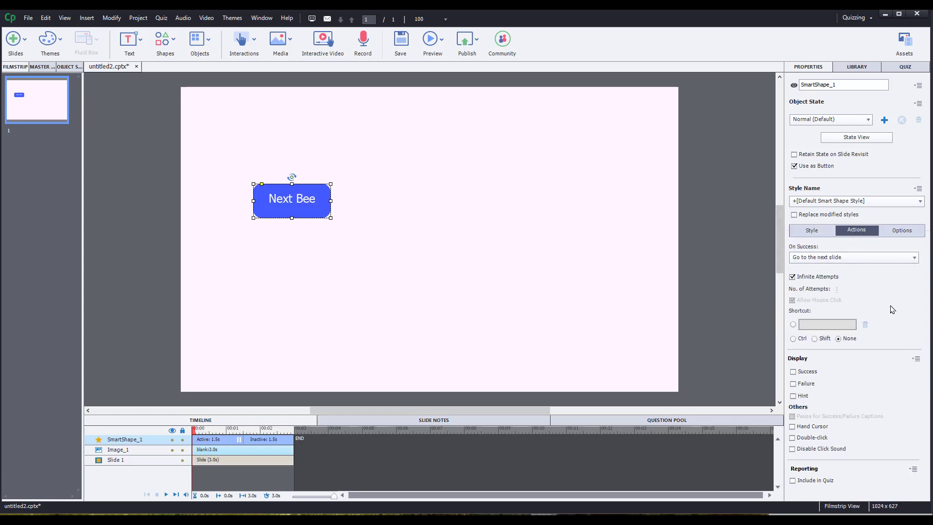
left_click(792, 448)
left_click(793, 426)
Set the Next Bee button's success action to Go To Next State for Image_1, without continuing to play the project.
left_click(910, 259)
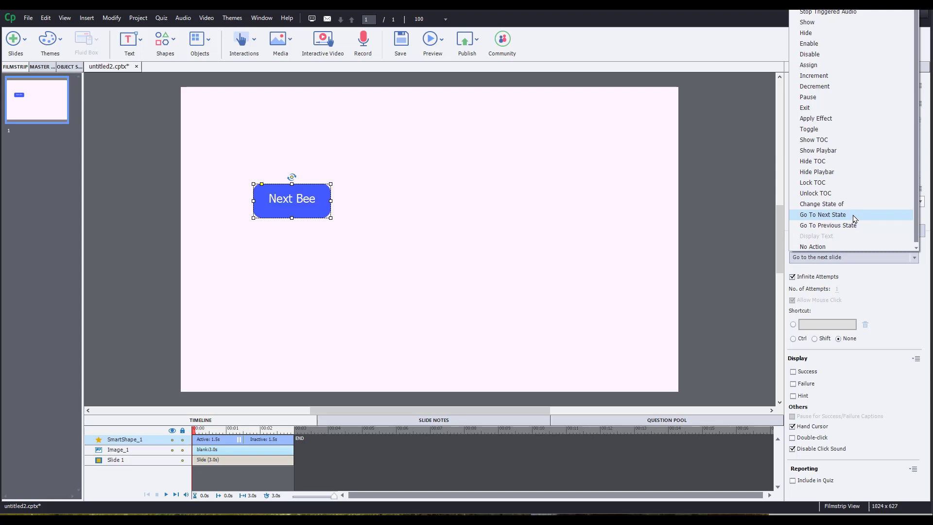
left_click(855, 218)
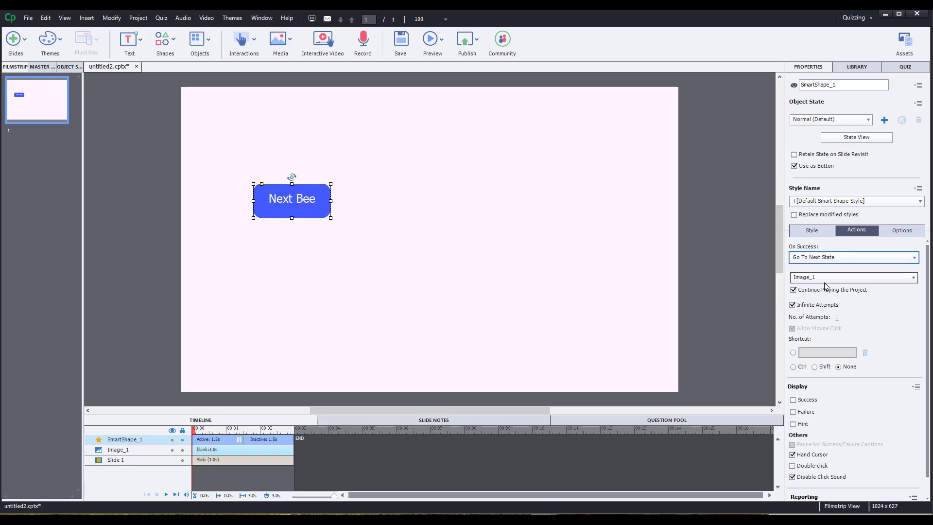
left_click(793, 290)
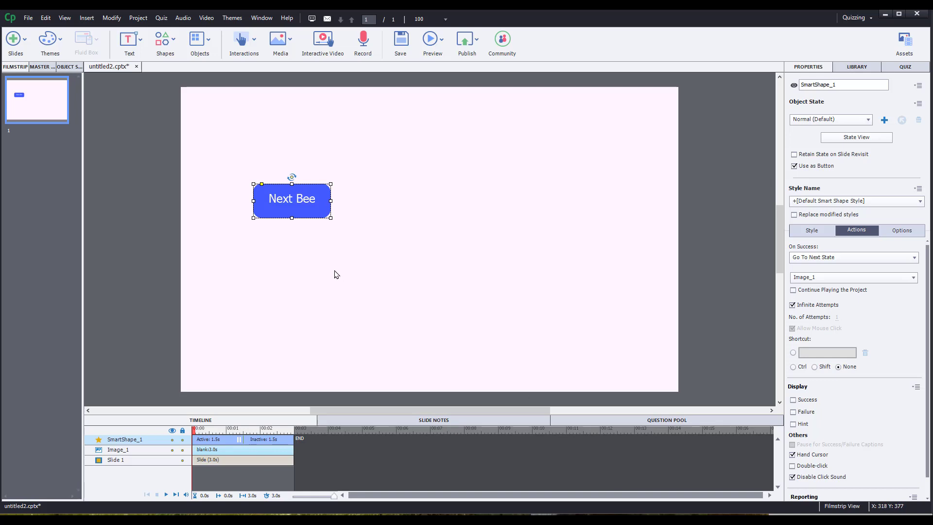
Duplicate the Next Bee button directly below the original and relabel the copy "Previous Bee".
left_click_drag(311, 216, 167, 235)
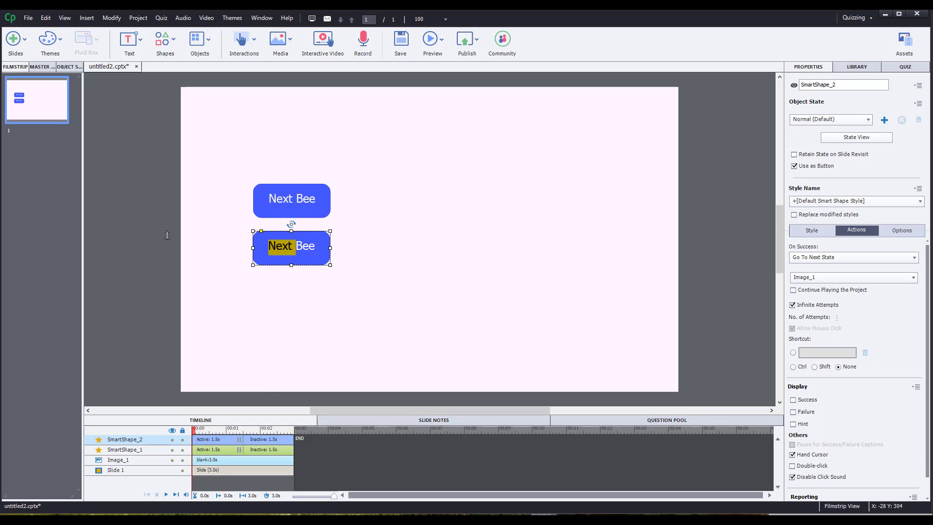
type("Previous")
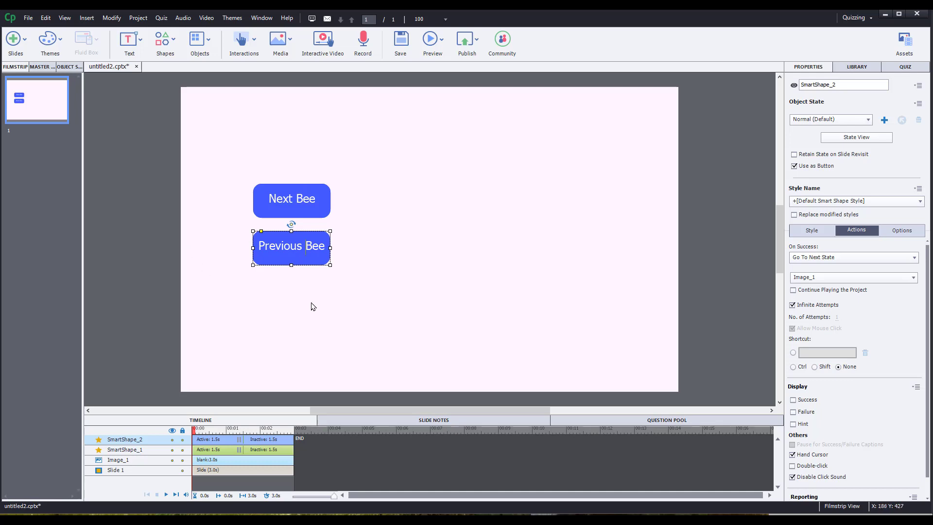
Examine the RollOver and Down states of the Previous Bee button, and return it to the Normal state.
left_click(858, 120)
left_click(855, 142)
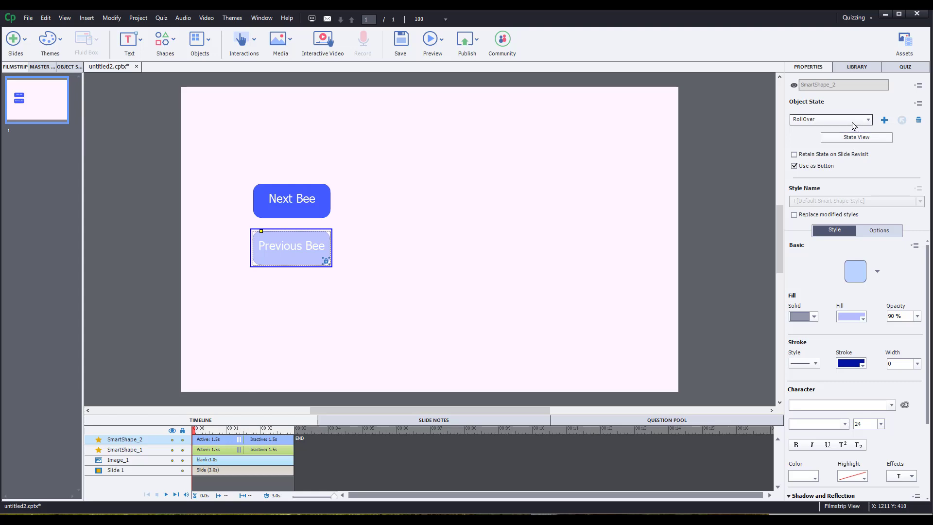
left_click(850, 121)
left_click(847, 154)
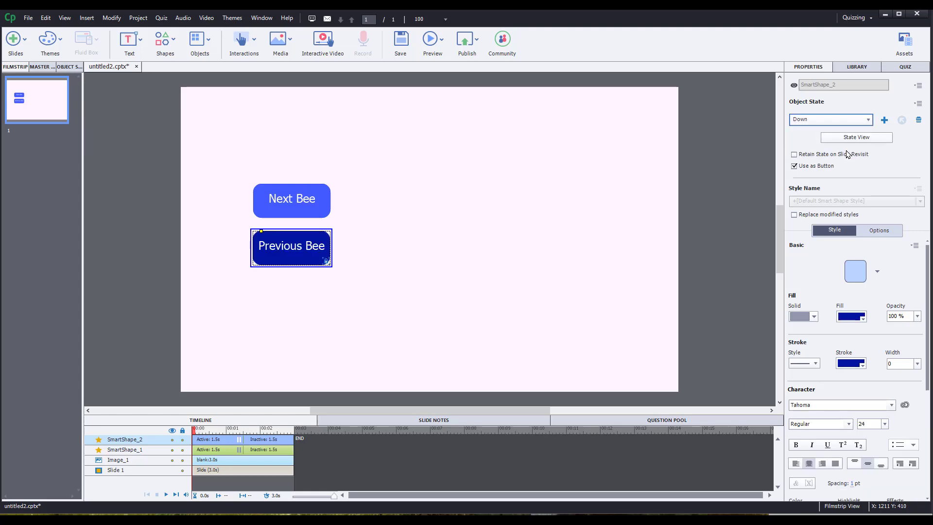
left_click(852, 121)
left_click(848, 130)
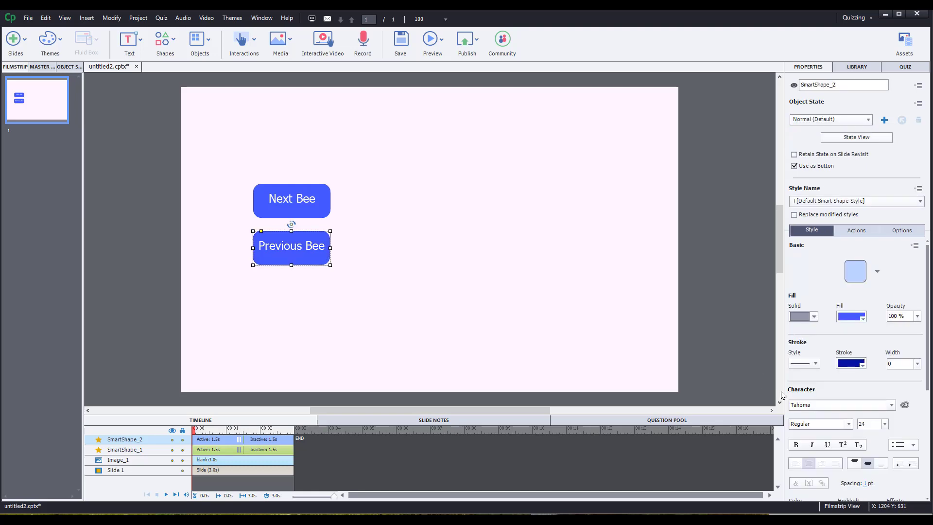
Set the Previous Bee button's success action to Go To Previous State for Image_1, and deselect the button.
left_click(862, 233)
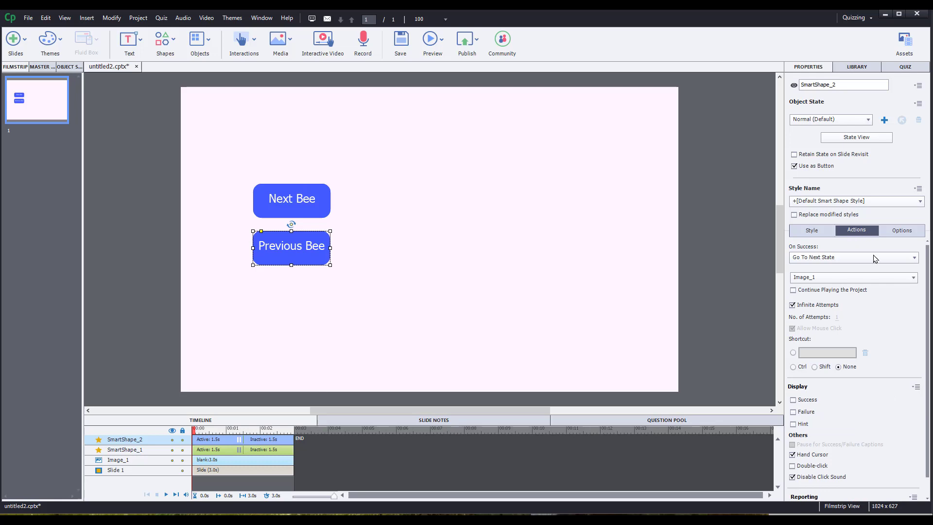
left_click(864, 257)
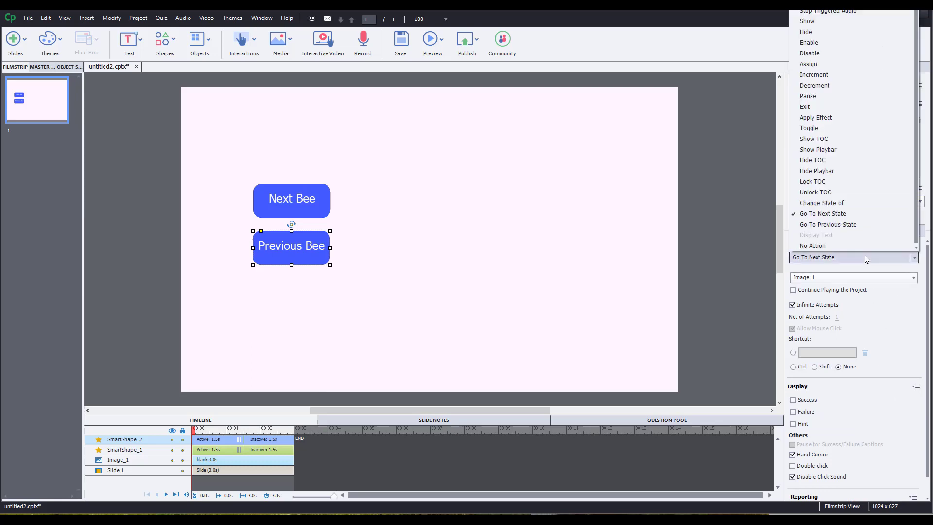
left_click(859, 225)
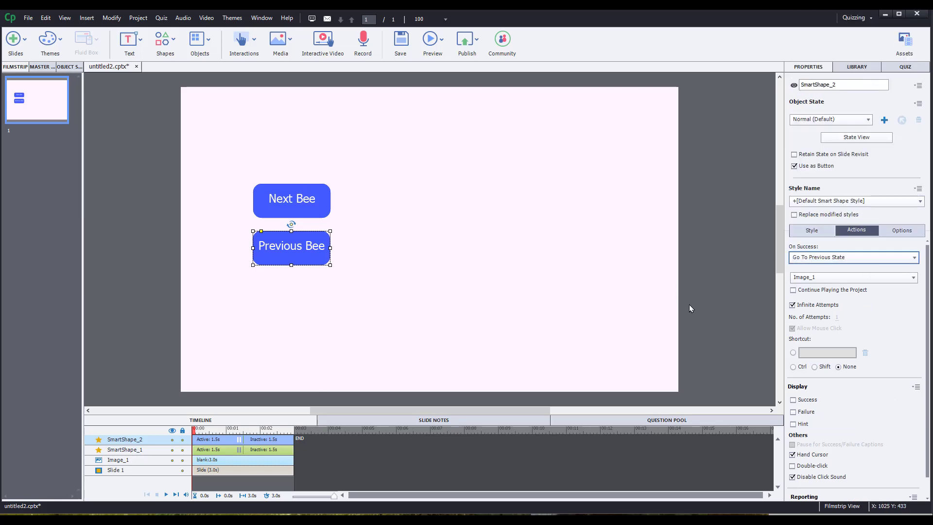
left_click(758, 314)
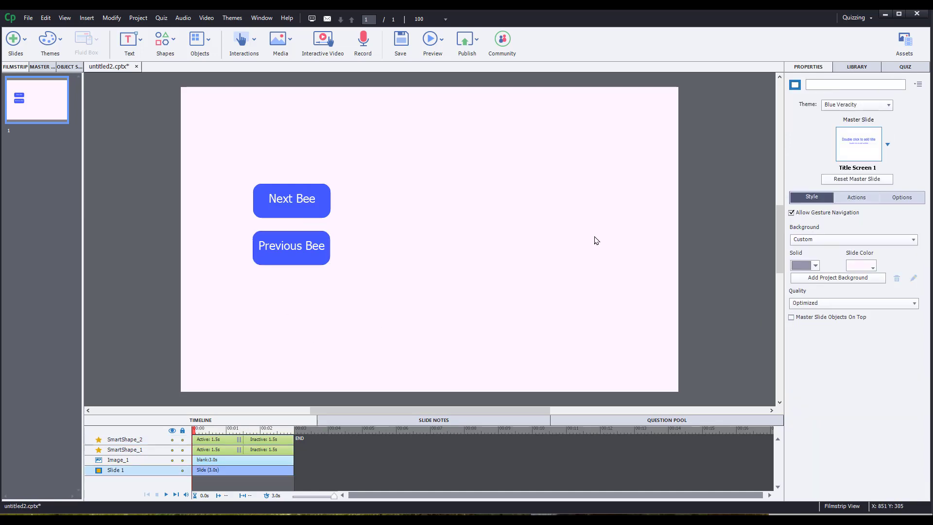
Preview the project and start its playback to test the Next Bee and Previous Bee buttons.
left_click(433, 44)
left_click(438, 72)
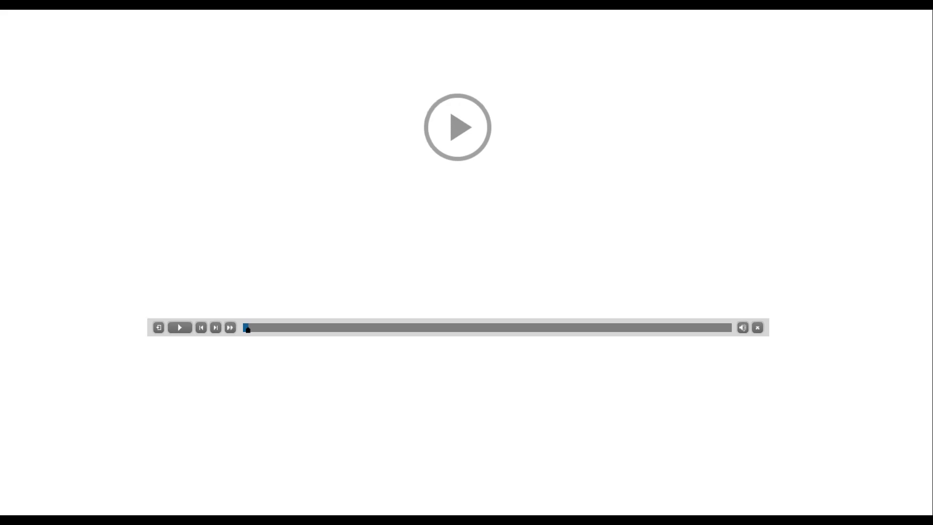
left_click(457, 127)
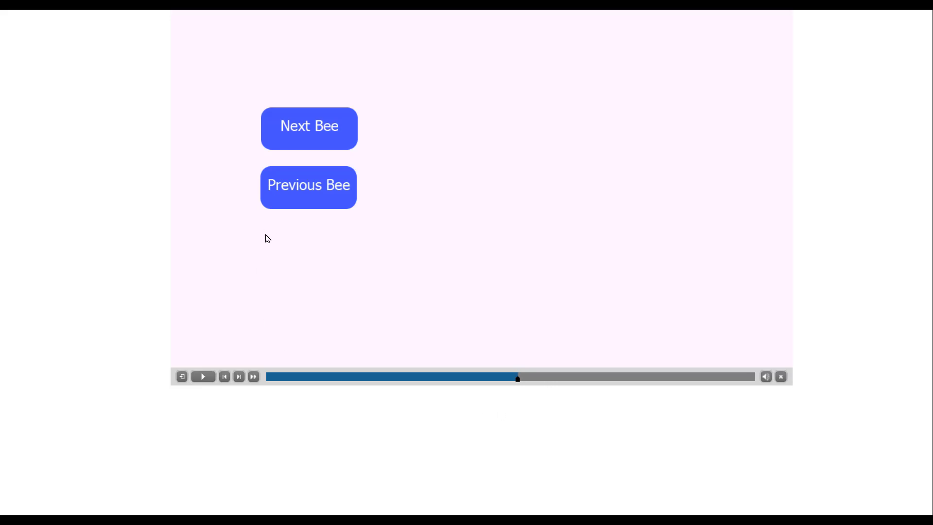
Test the Next Bee button in the preview by cycling forward repeatedly through the bee image states.
left_click(319, 130)
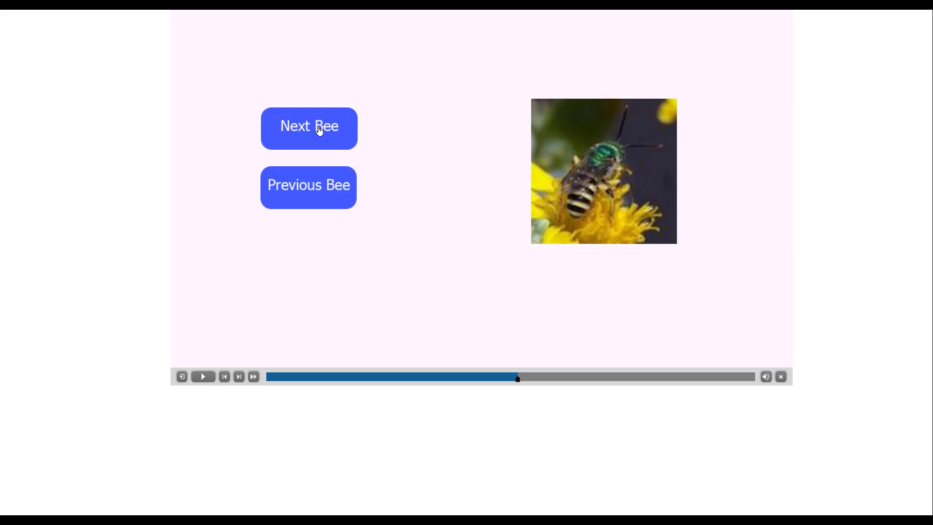
left_click(319, 130)
left_click(319, 131)
left_click(319, 130)
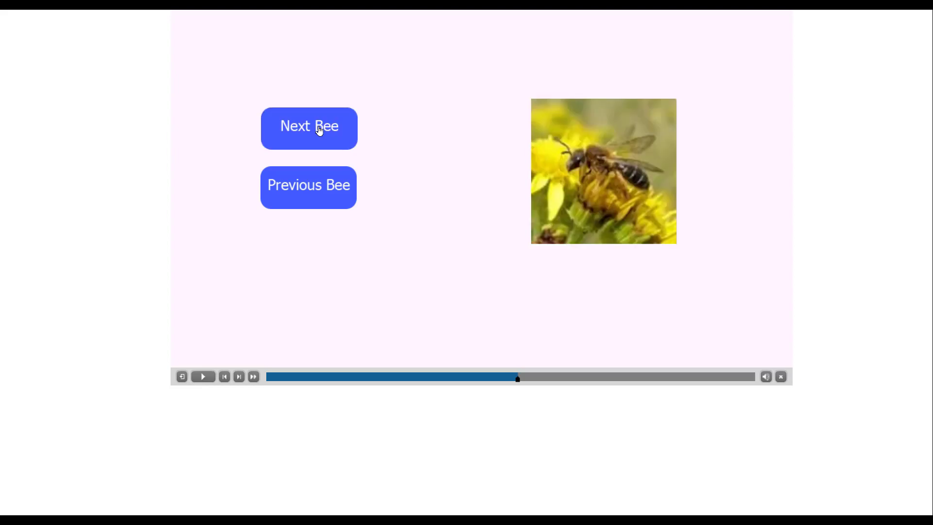
left_click(319, 131)
left_click(319, 130)
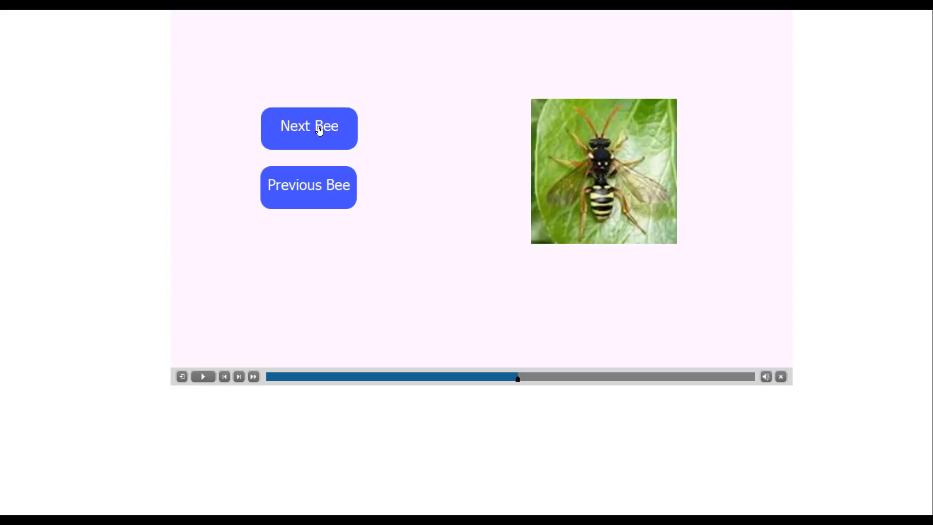
left_click(319, 130)
left_click(320, 130)
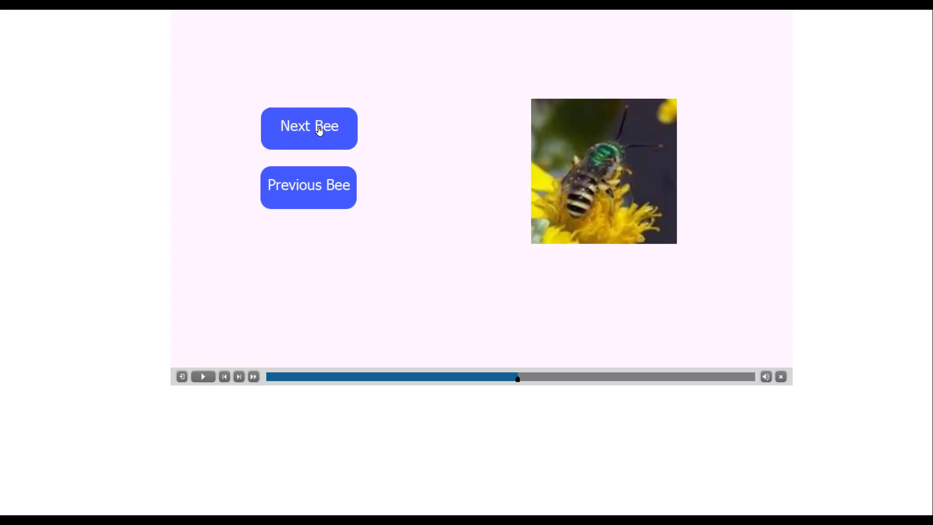
Test the Previous Bee button in the preview by stepping backward repeatedly through the bee image states.
left_click(336, 193)
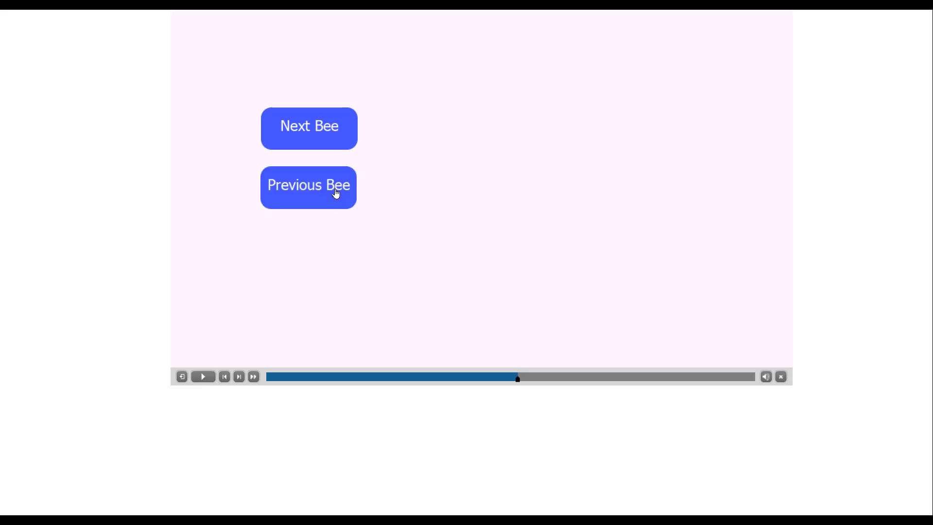
left_click(336, 193)
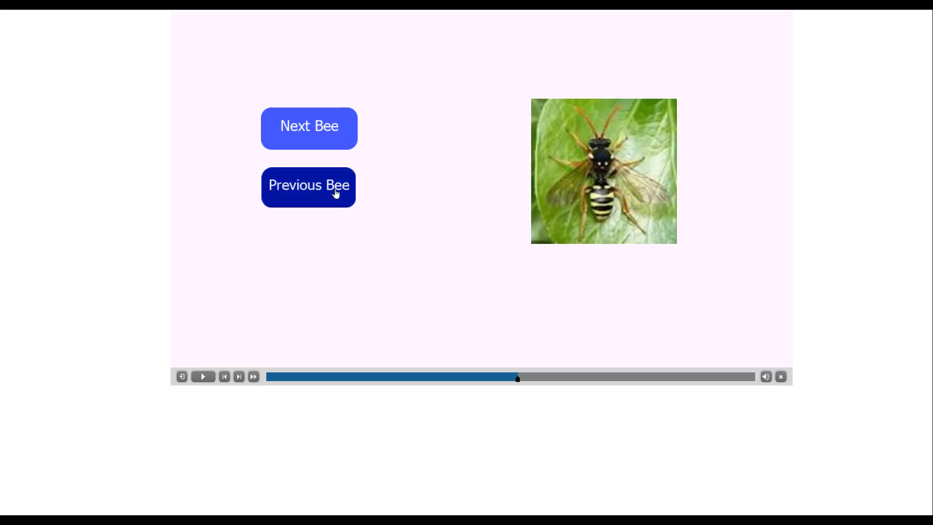
left_click(336, 193)
left_click(335, 193)
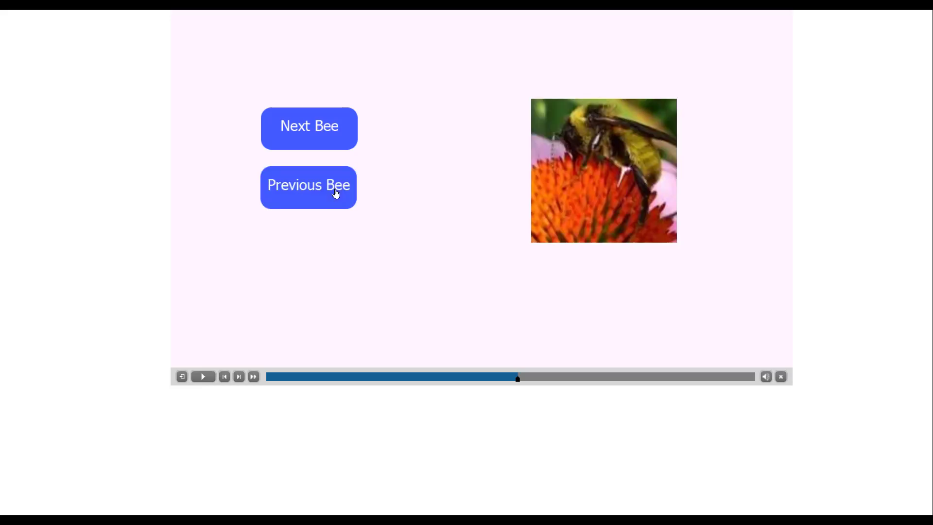
left_click(335, 193)
left_click(336, 193)
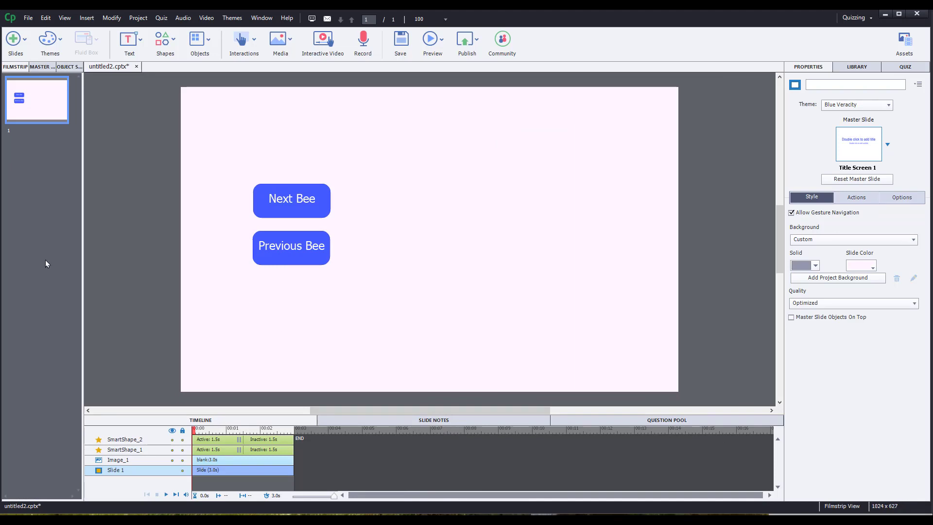
Duplicate the Previous Bee button directly below the original and relabel the copy "Show Me Hali", checking the bee image names in the library.
left_click(305, 264)
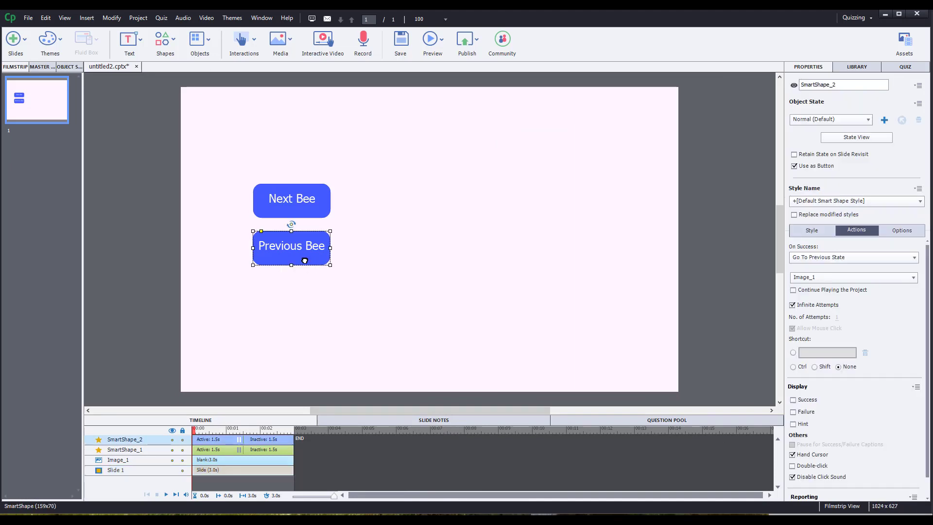
left_click_drag(304, 258, 300, 302)
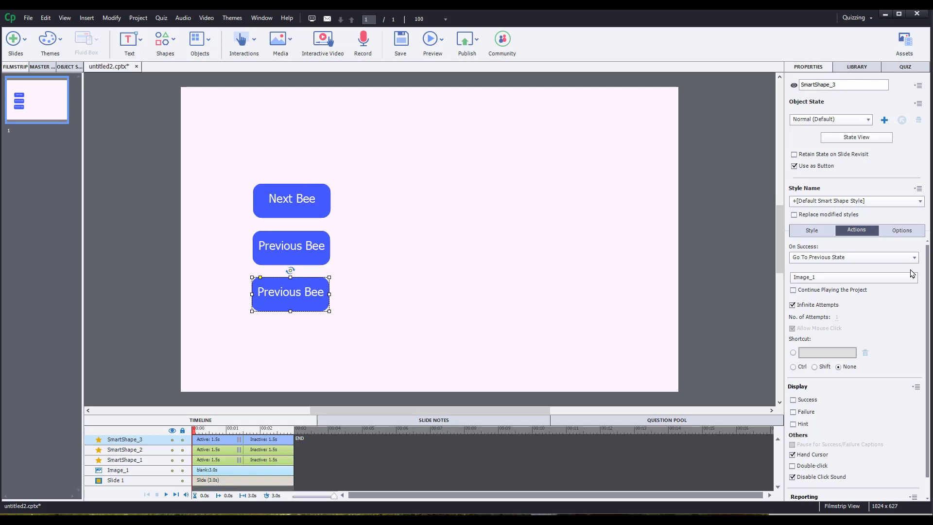
left_click(857, 66)
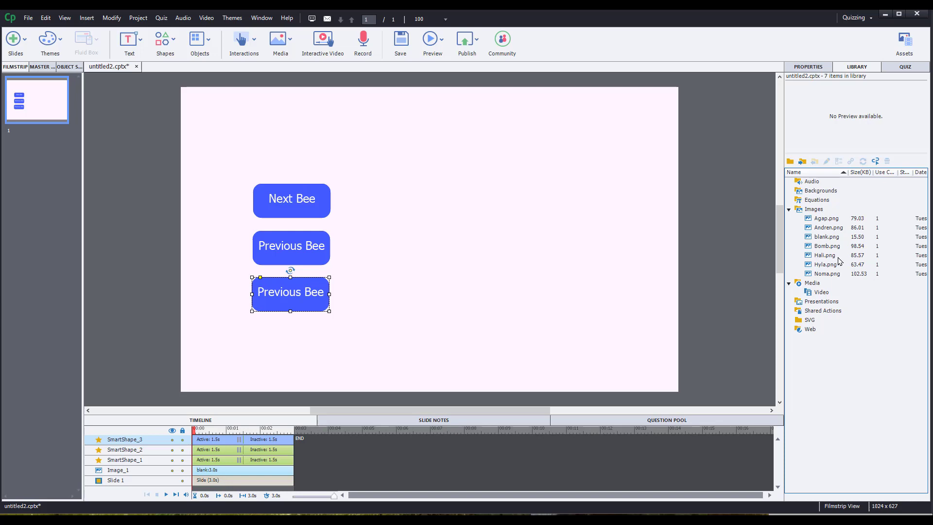
left_click(813, 68)
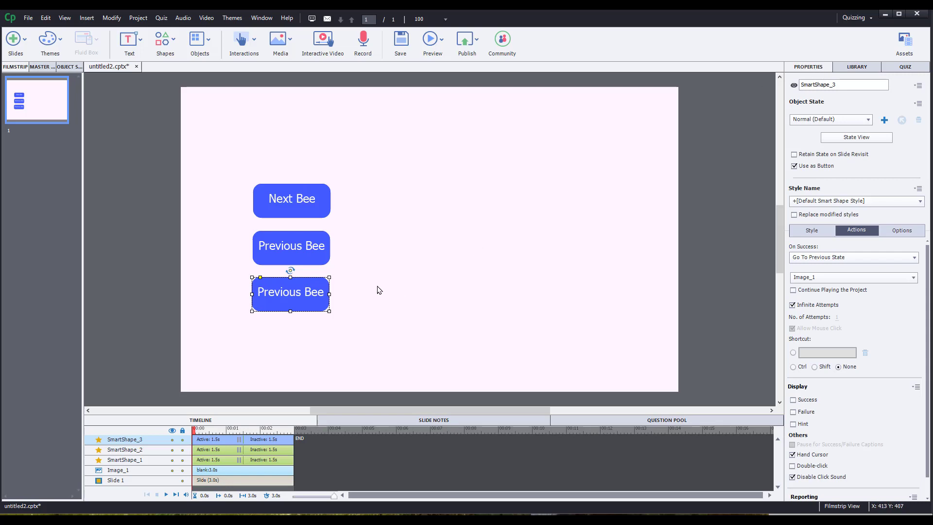
double_click(291, 304)
type("A")
key("ctrl+a")
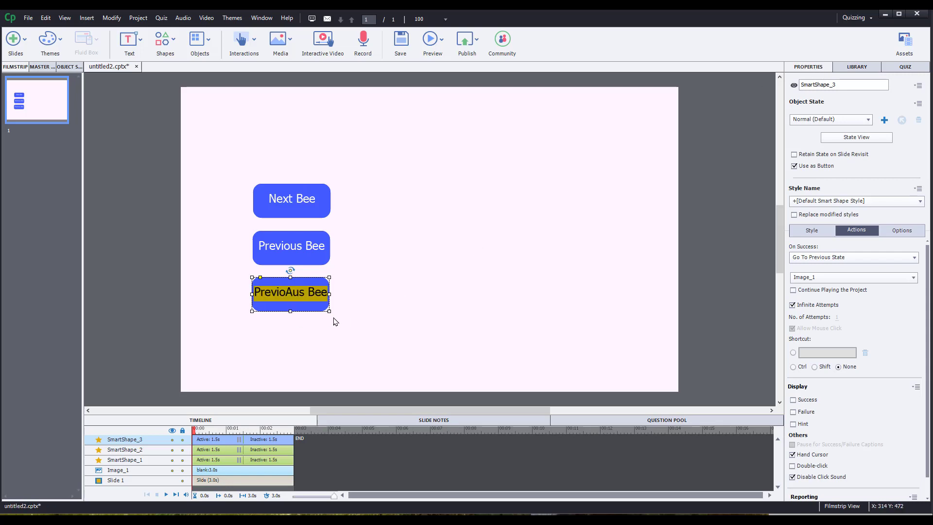
type("Show Me Hali")
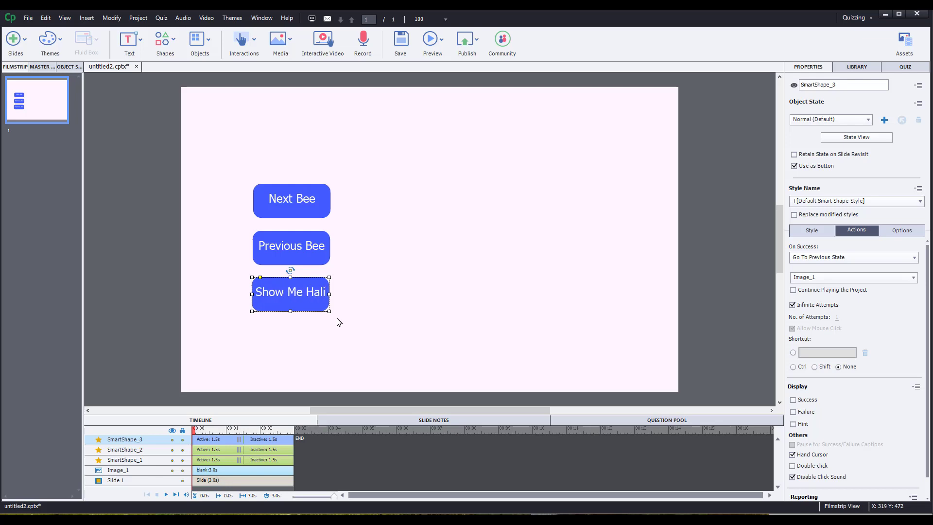
Set the Show Me Hali button's success action to Change State of Image_1 to Hali.
left_click(903, 258)
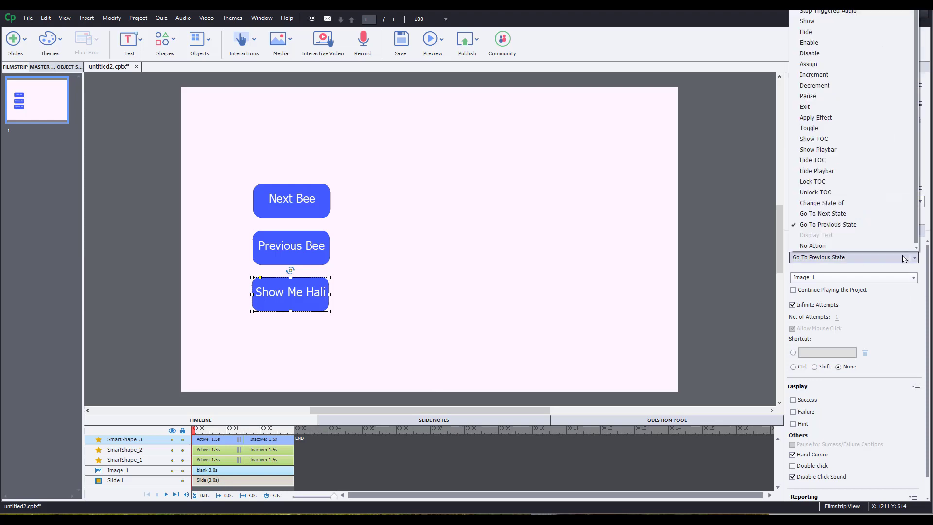
left_click(859, 206)
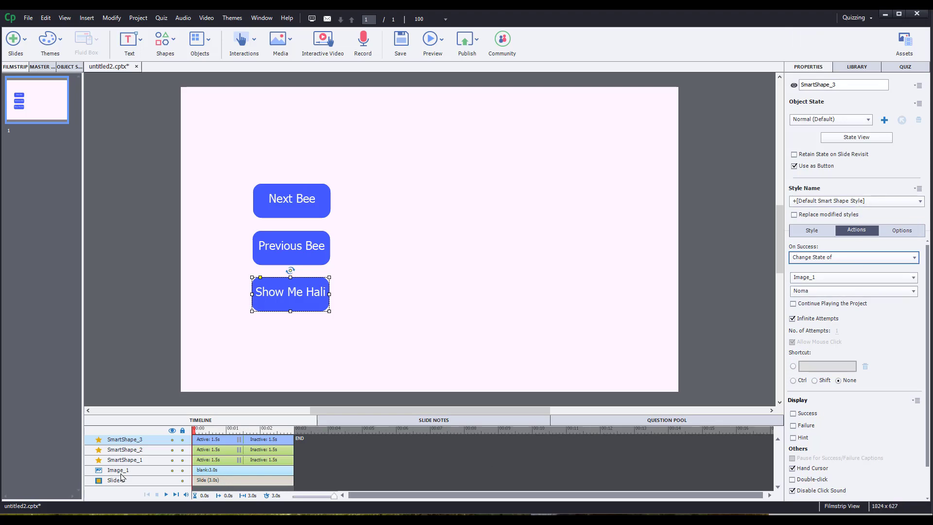
left_click(884, 292)
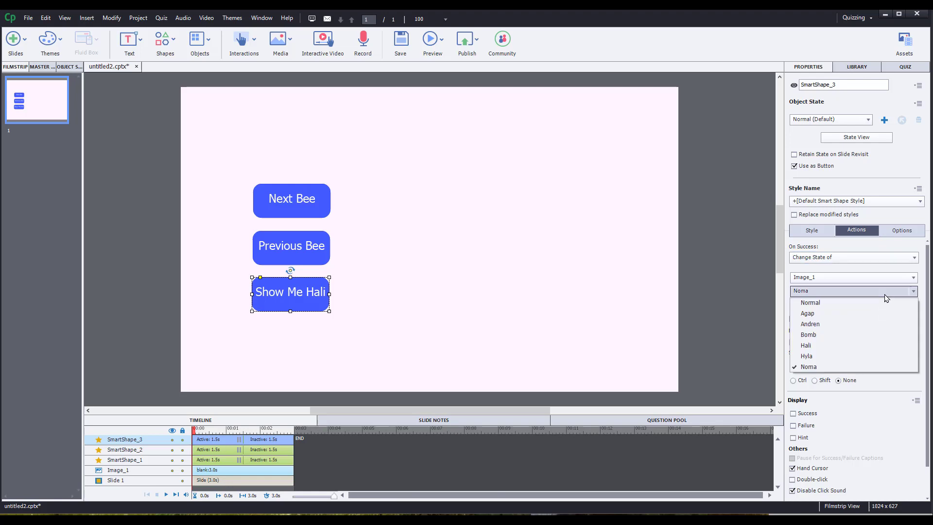
left_click(865, 345)
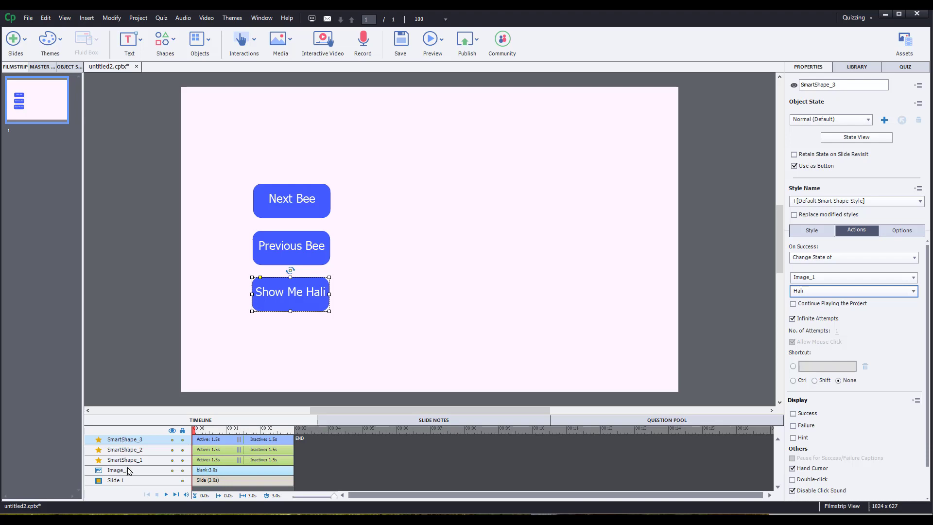
Name the Show Me Hali button object "Show Me Hali".
left_click(291, 298)
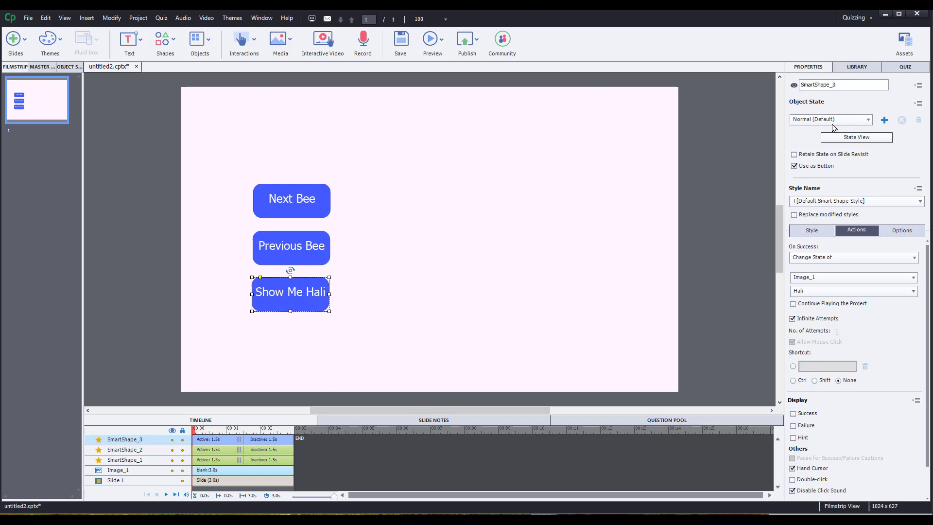
left_click(849, 84)
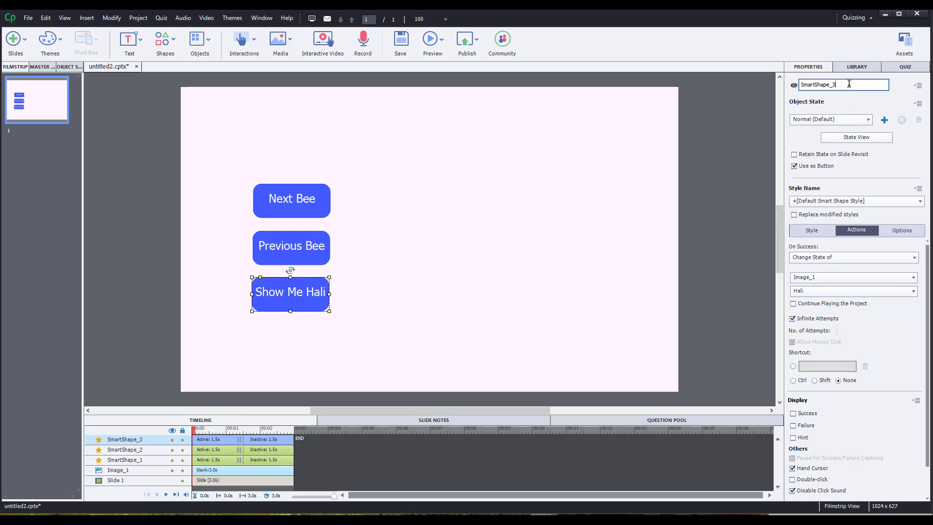
double_click(849, 84)
type("S")
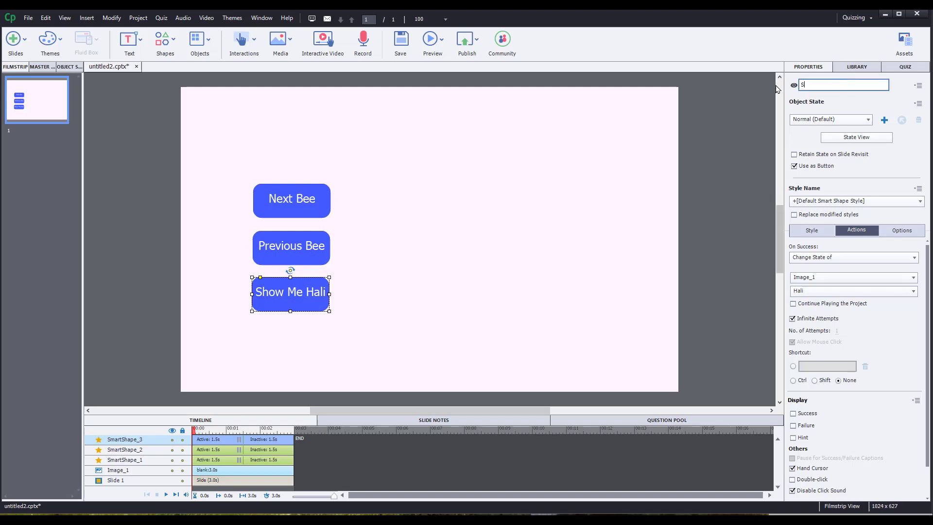
type("how Me Hali")
Rename the Previous Bee button object as "Previous" and the Next Bee button object as "Next".
left_click(279, 255)
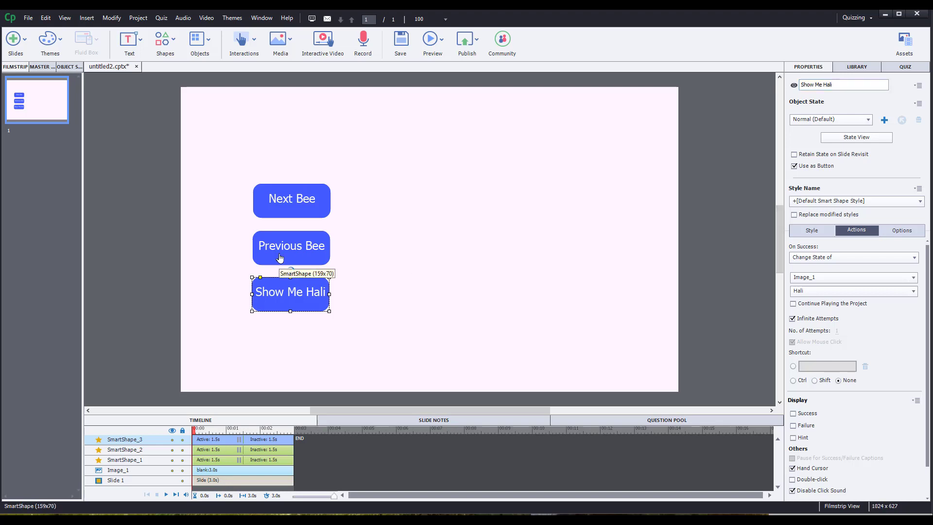
left_click(291, 255)
double_click(862, 85)
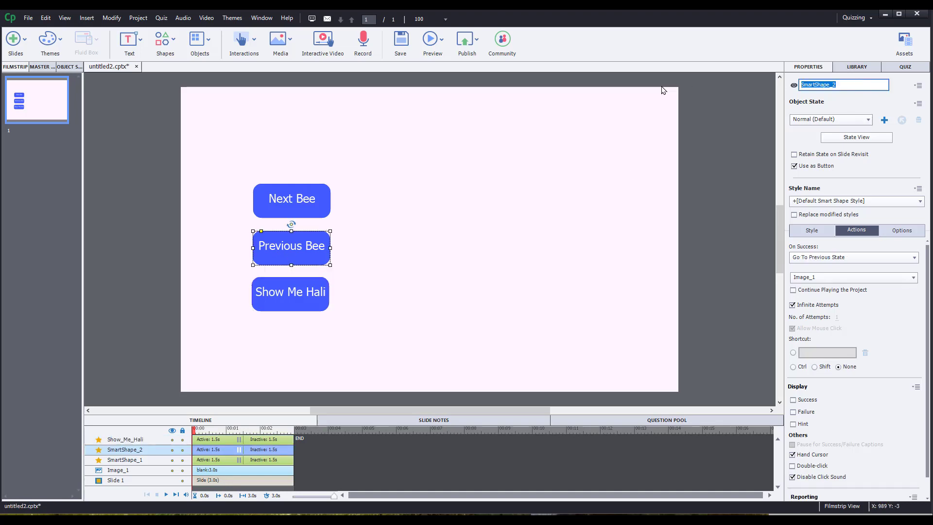
type("Previous")
left_click(291, 207)
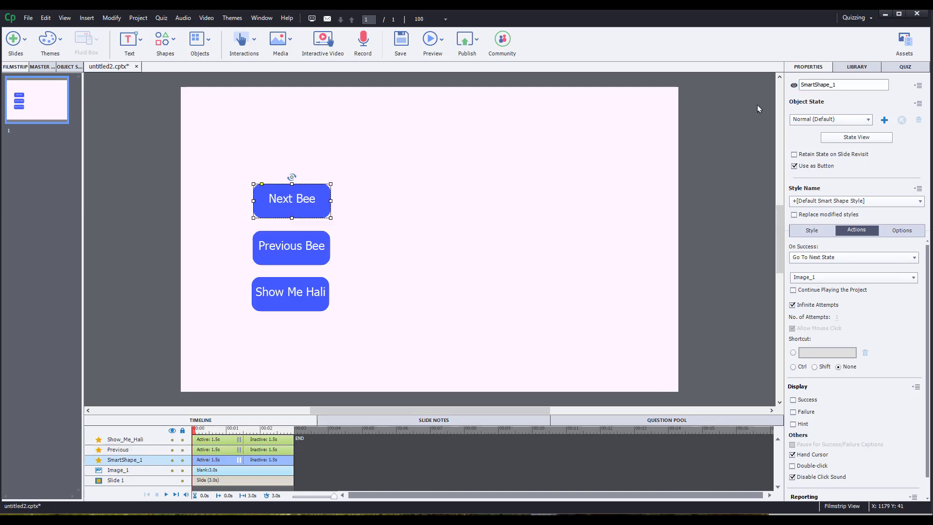
double_click(842, 86)
type("Next")
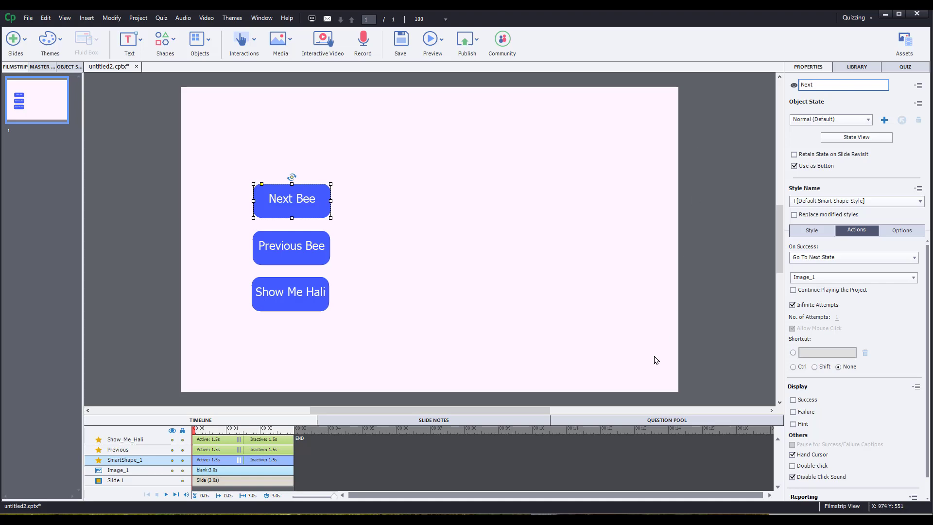
Rename the blank multi-state image object as "Bees" and check the target of the Next Bee and Show Me Hali button actions.
left_click(503, 236)
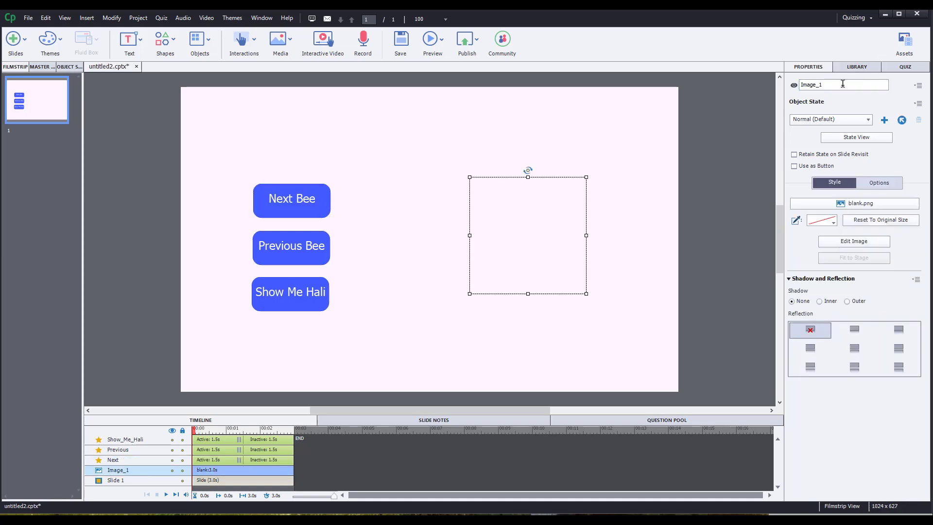
left_click_drag(841, 84, 615, 67)
type("Bees")
key("Return")
left_click(293, 208)
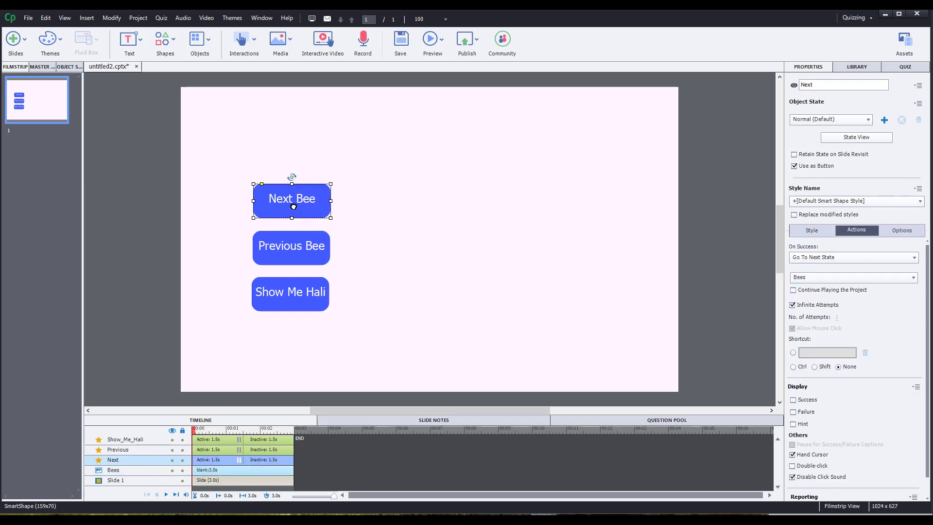
left_click(299, 294)
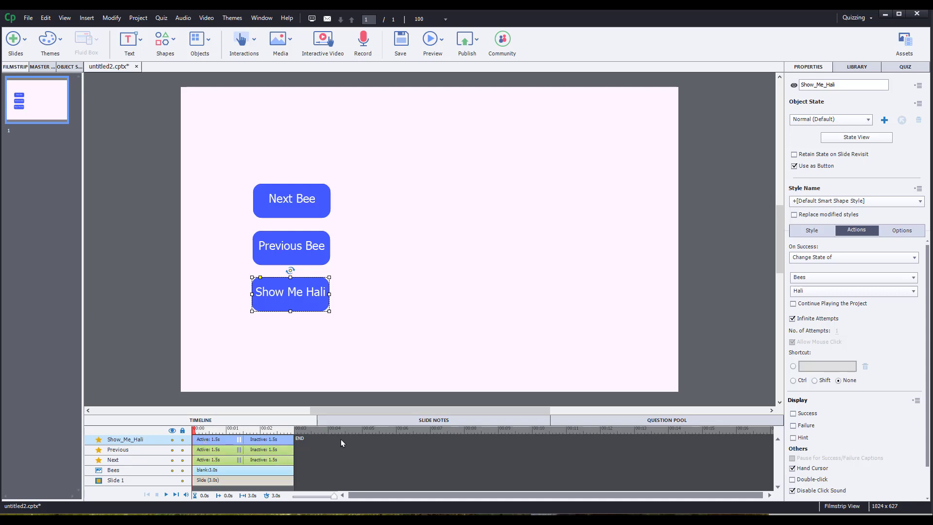
Preview the project, start playback, and test stepping through the images with the Next Bee and Previous Bee buttons.
left_click(431, 40)
left_click(433, 71)
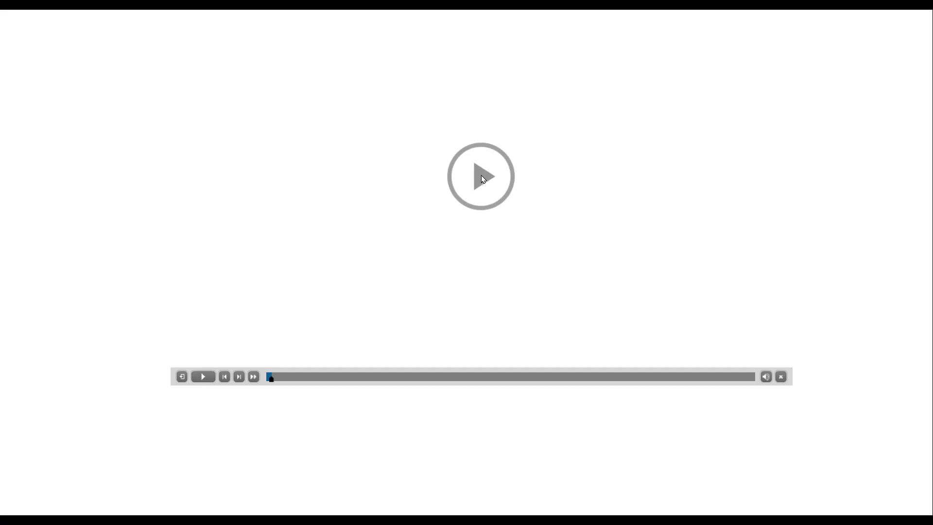
left_click(482, 177)
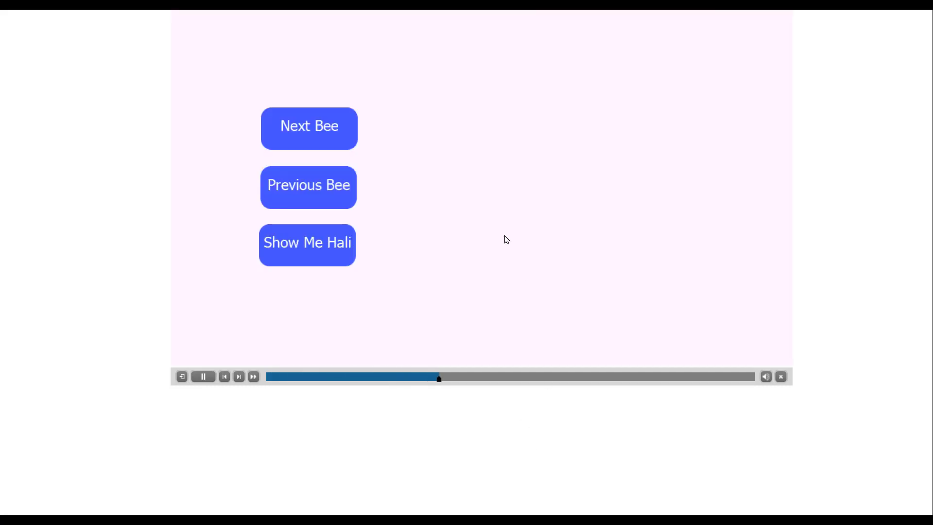
left_click(352, 149)
left_click(345, 191)
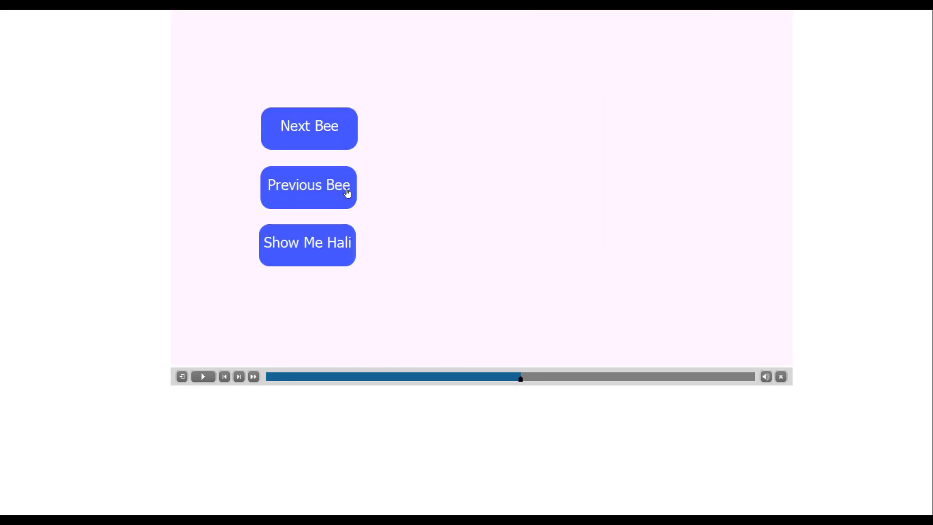
left_click(338, 177)
left_click(327, 138)
left_click(328, 137)
Test the Show Me Hali button in the preview, switching away from Hali with Previous Bee between tries.
left_click(311, 240)
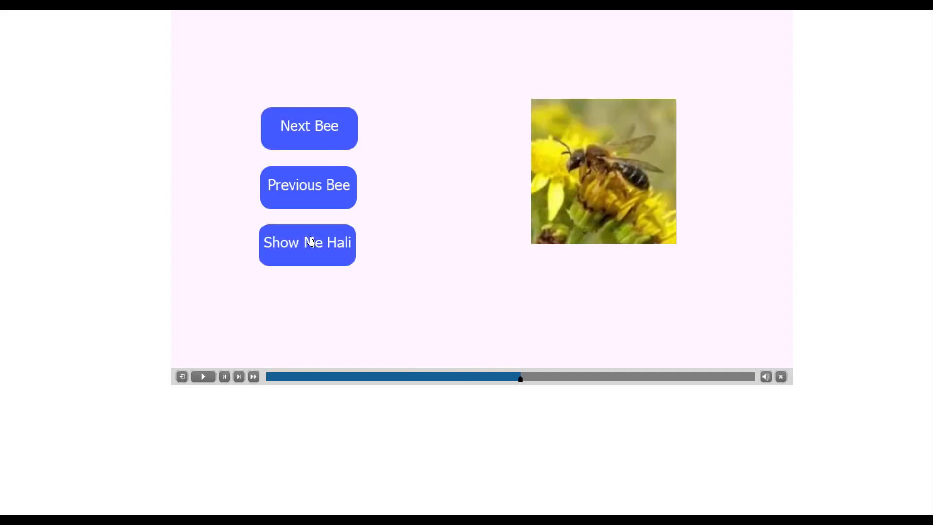
left_click(323, 197)
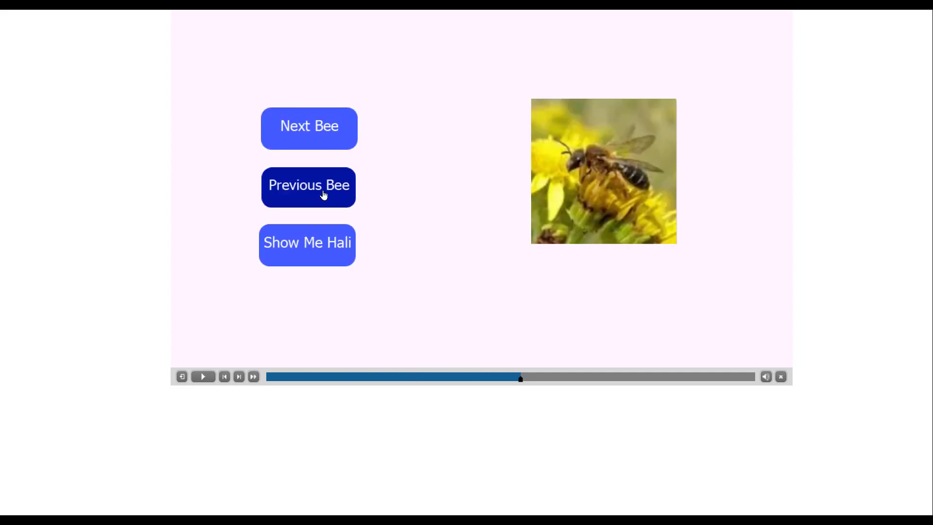
left_click(315, 243)
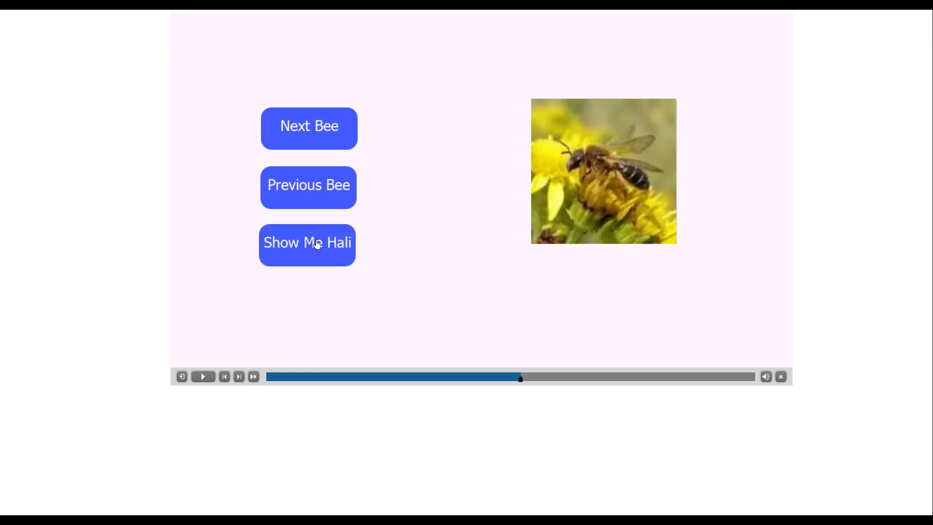
left_click(320, 203)
left_click(322, 202)
left_click(318, 232)
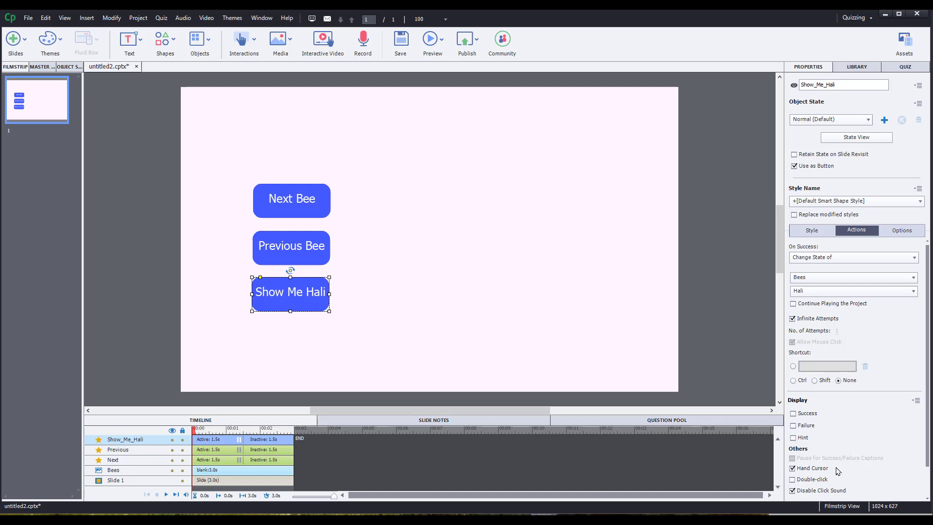
Check the list of available actions for the Show Me Hali button and the action assigned to the Next Bee button.
left_click(914, 258)
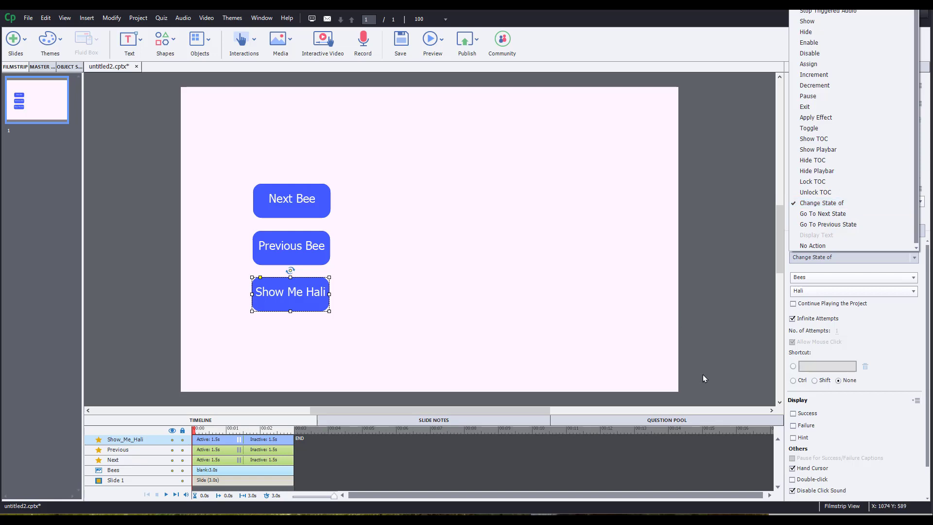
left_click(519, 361)
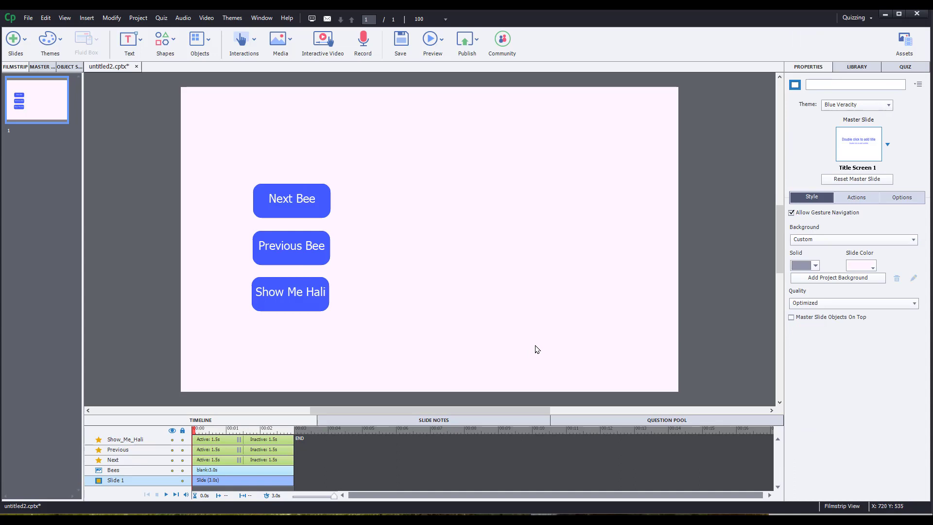
left_click(299, 203)
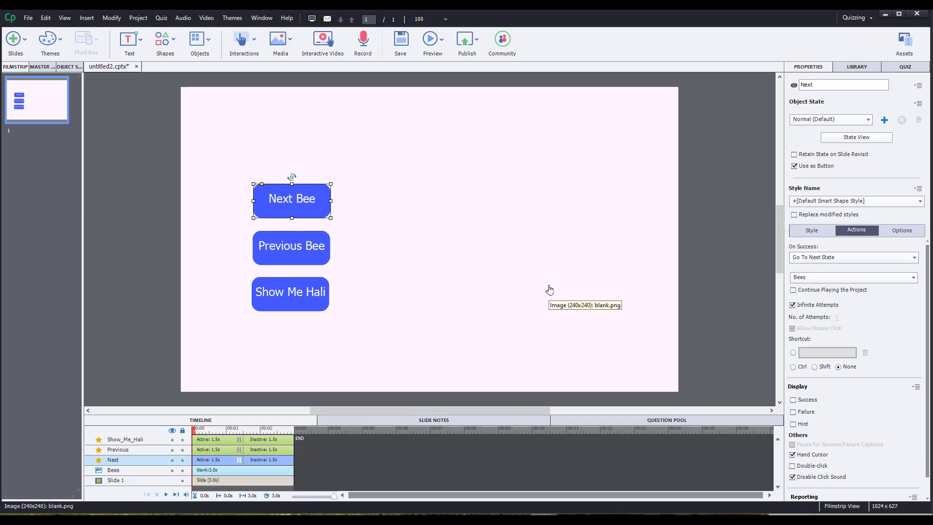
Try to add a star shape directly on the slide while the Bees image shows its Andren state, and delete the star.
left_click(531, 238)
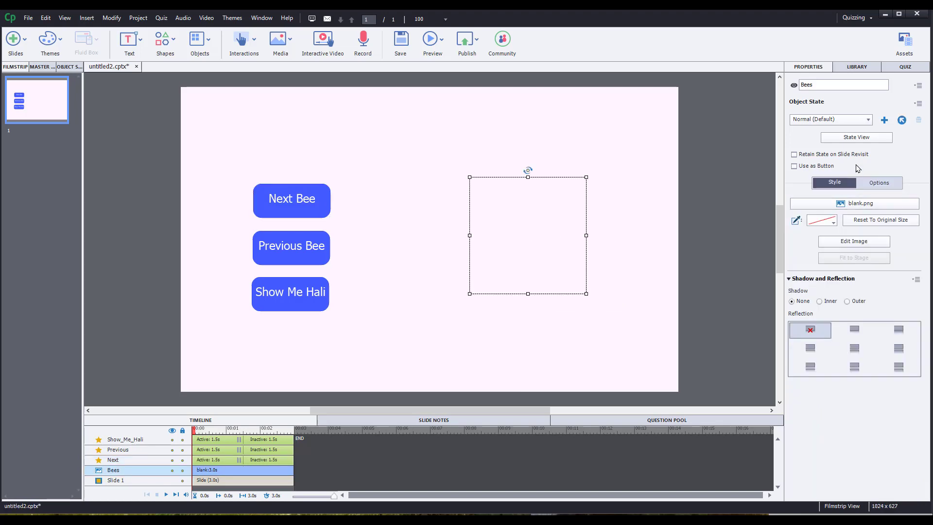
left_click(868, 122)
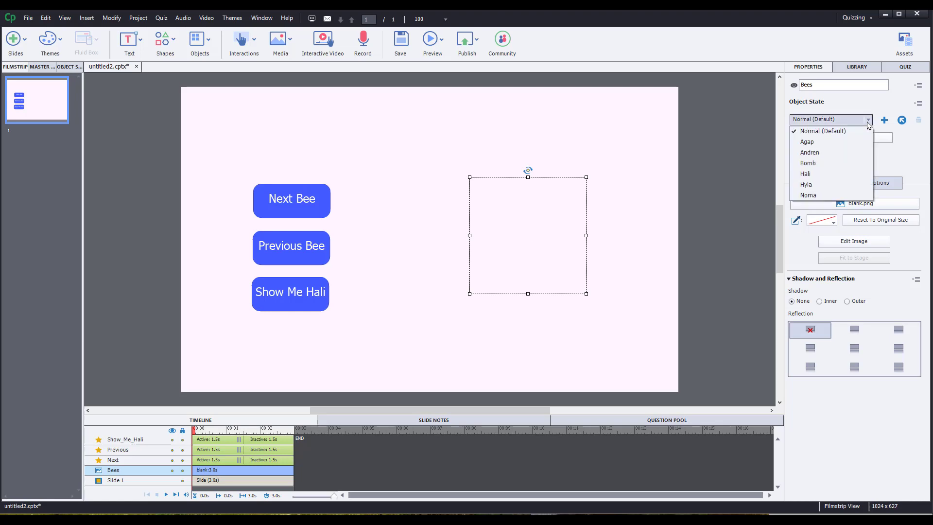
left_click(845, 152)
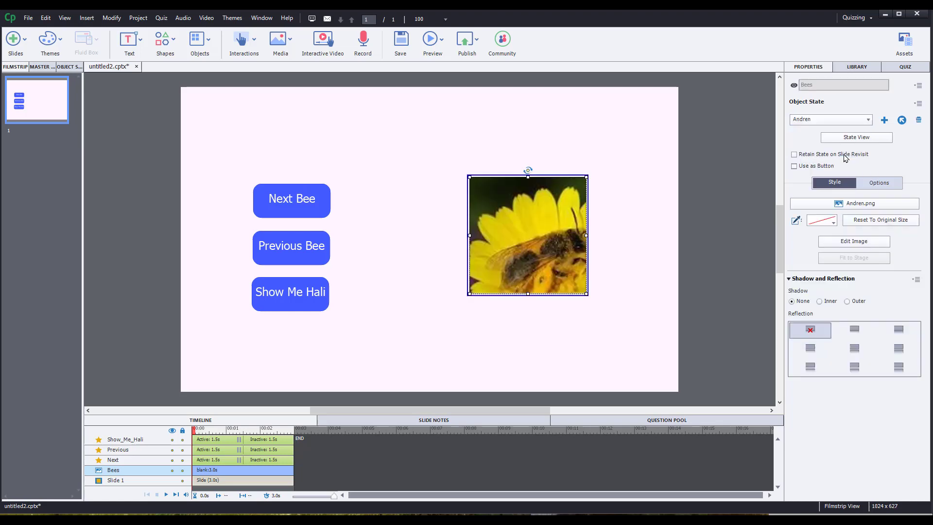
left_click(170, 46)
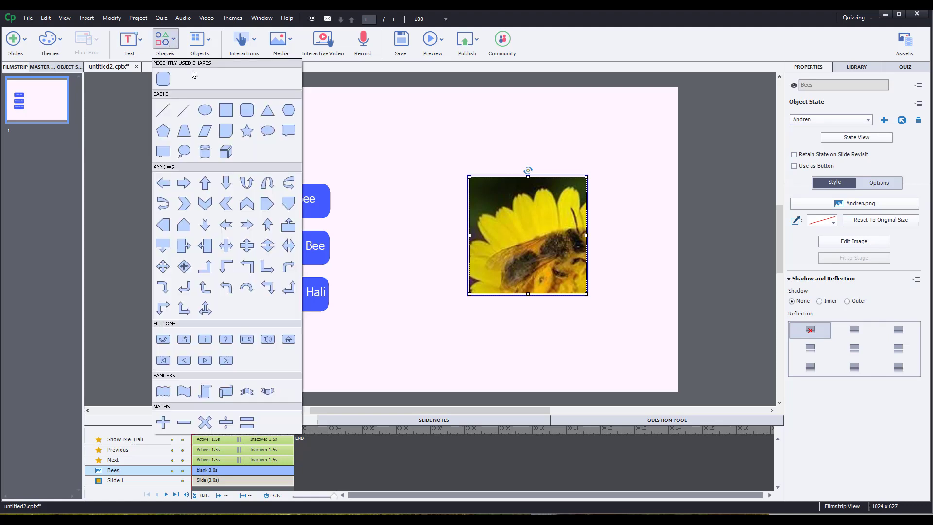
left_click(246, 130)
left_click_drag(388, 219, 451, 286)
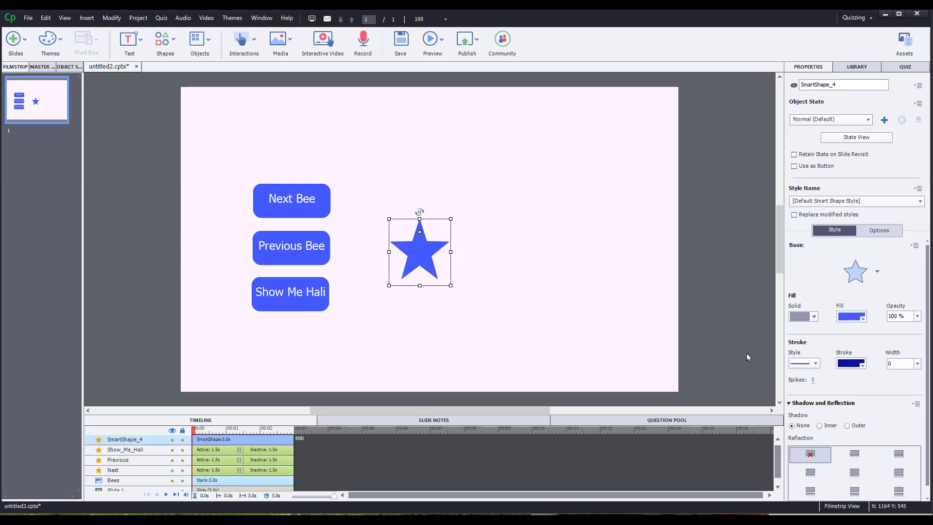
key("Delete")
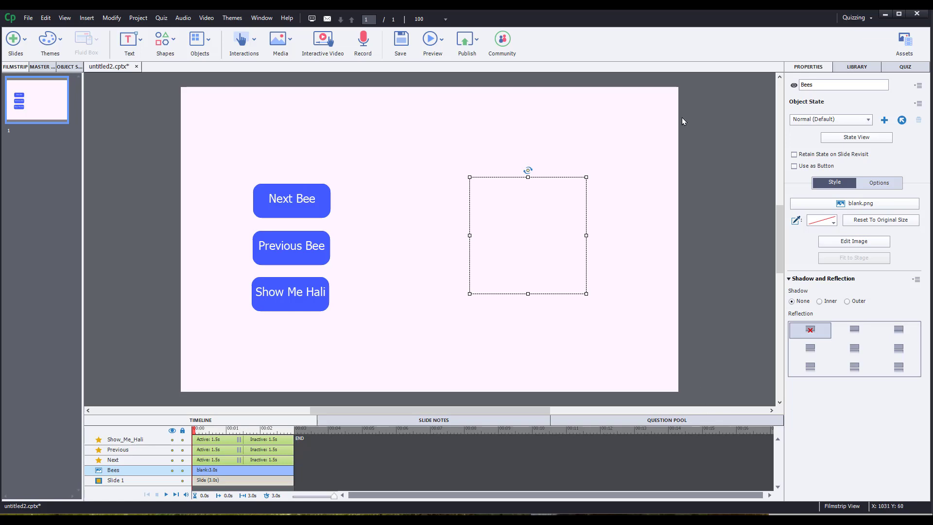
In the Bees image's State View, try a star about 182 x 167 px beside the Andren photo, delete it, and exit the view.
left_click(858, 137)
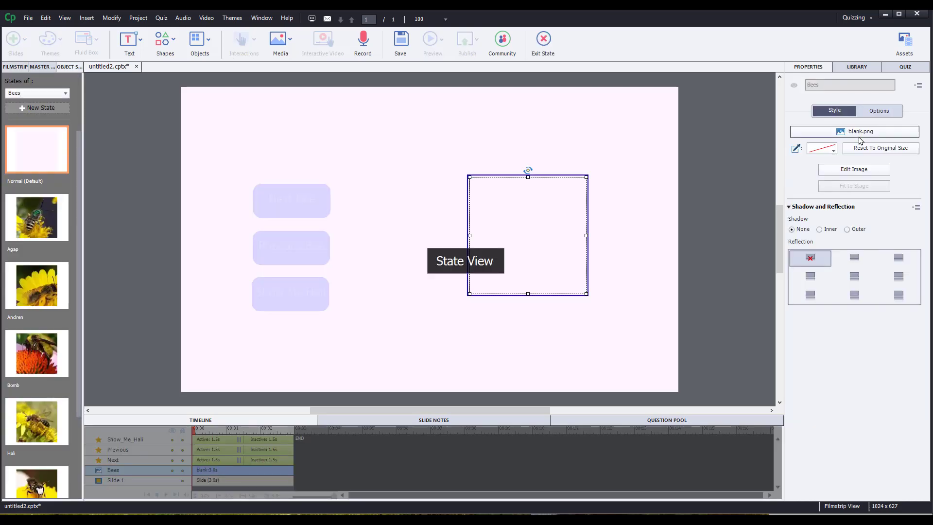
left_click(35, 300)
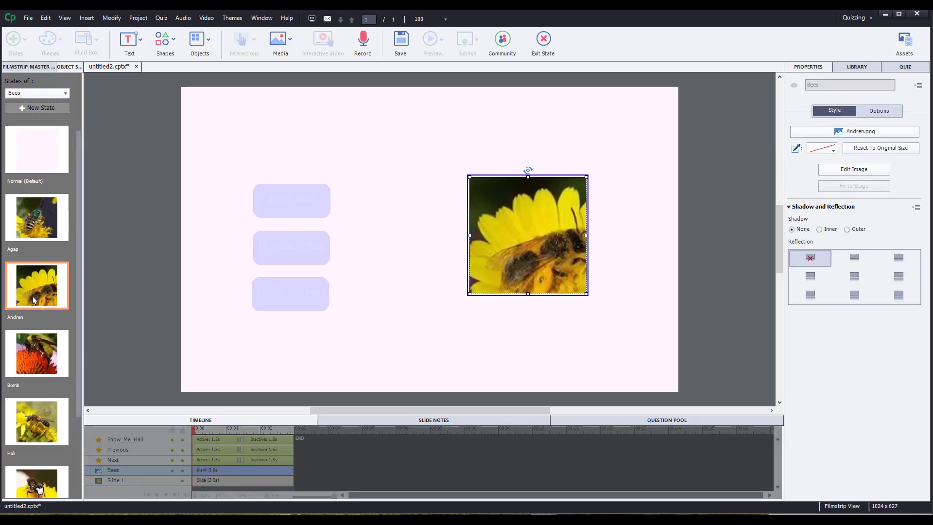
left_click(169, 51)
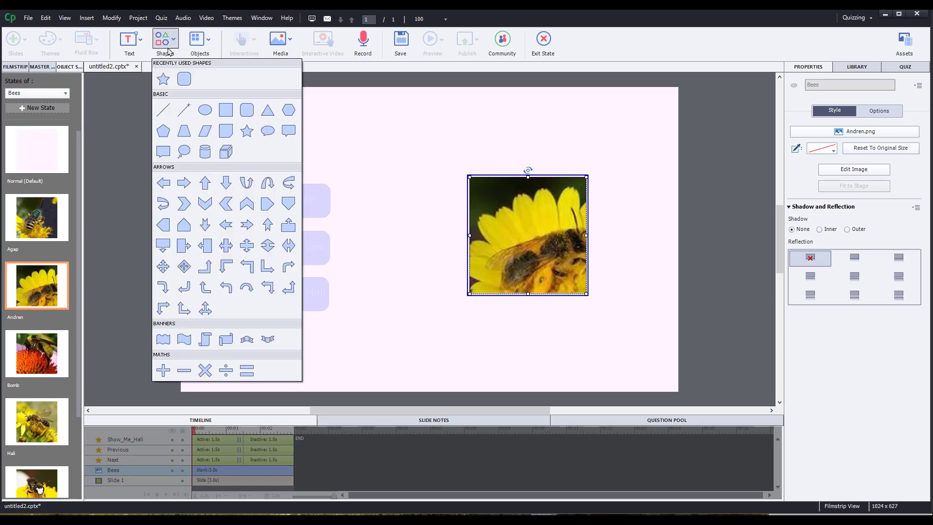
left_click(163, 79)
left_click_drag(411, 221, 499, 303)
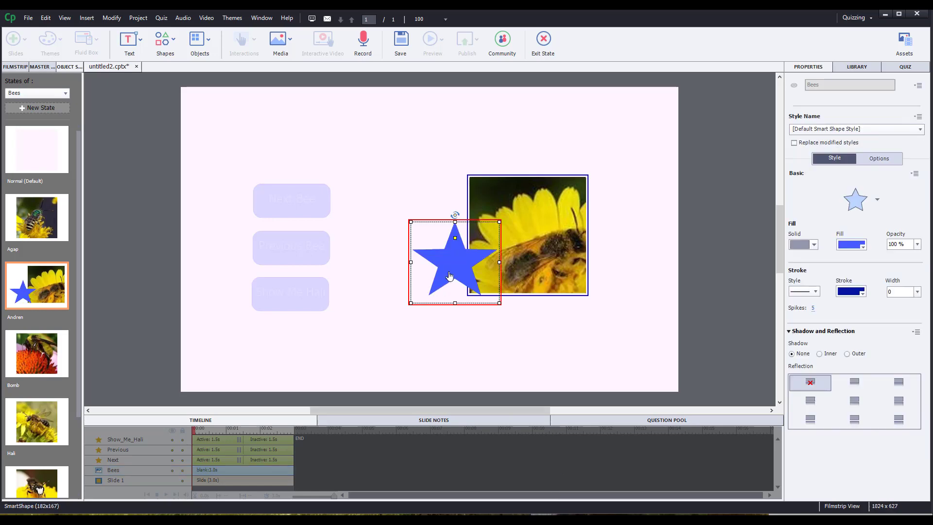
left_click_drag(449, 276, 410, 263)
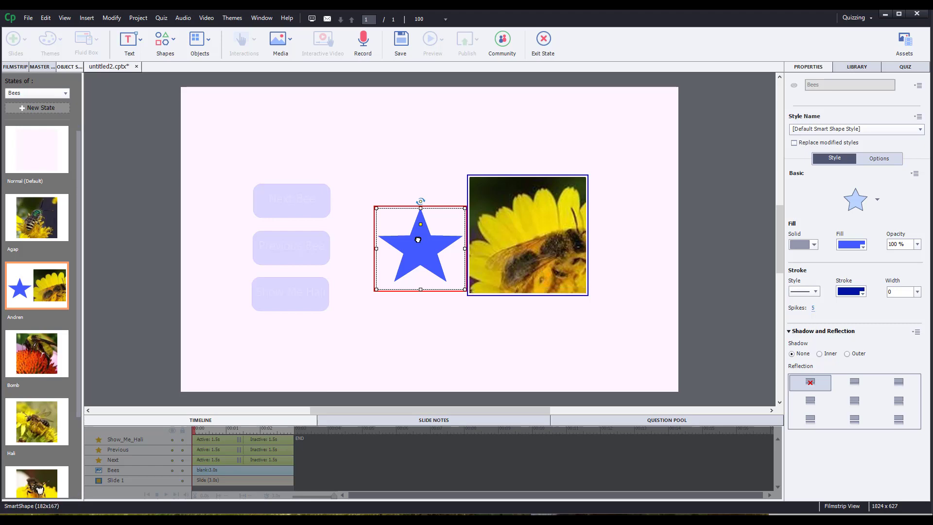
key("Delete")
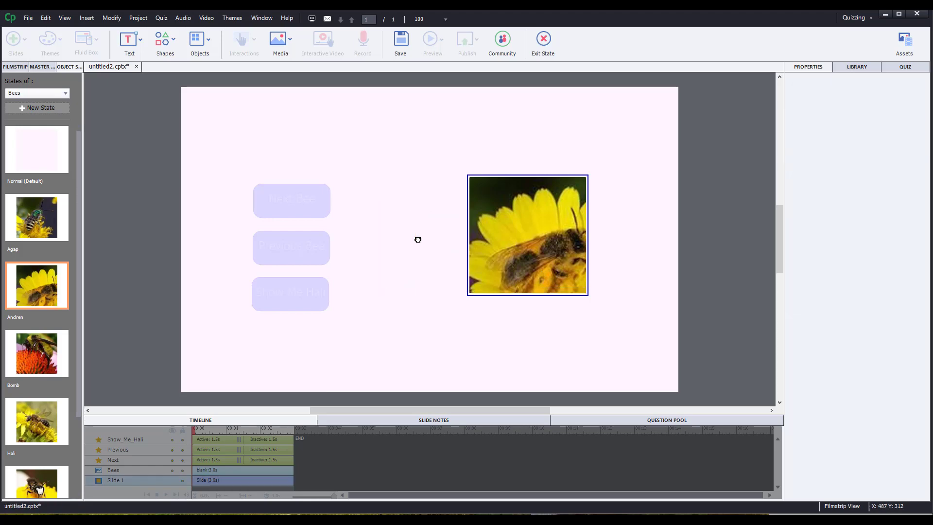
left_click(544, 47)
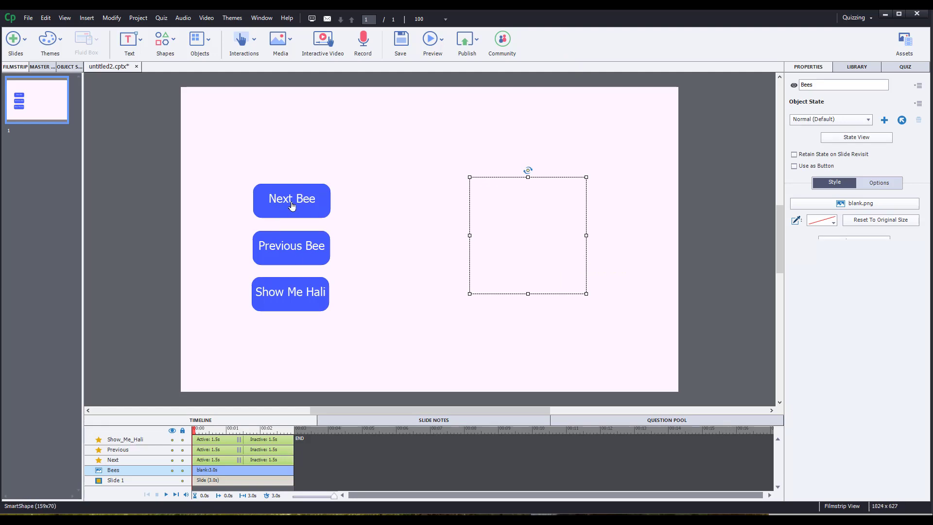
Add the built-in Visited state to the Next Bee button.
left_click(292, 201)
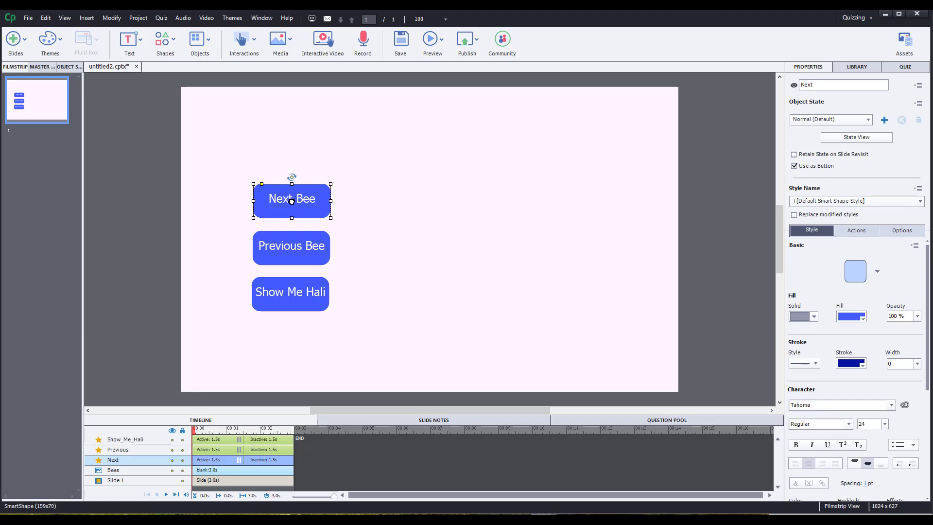
left_click(867, 121)
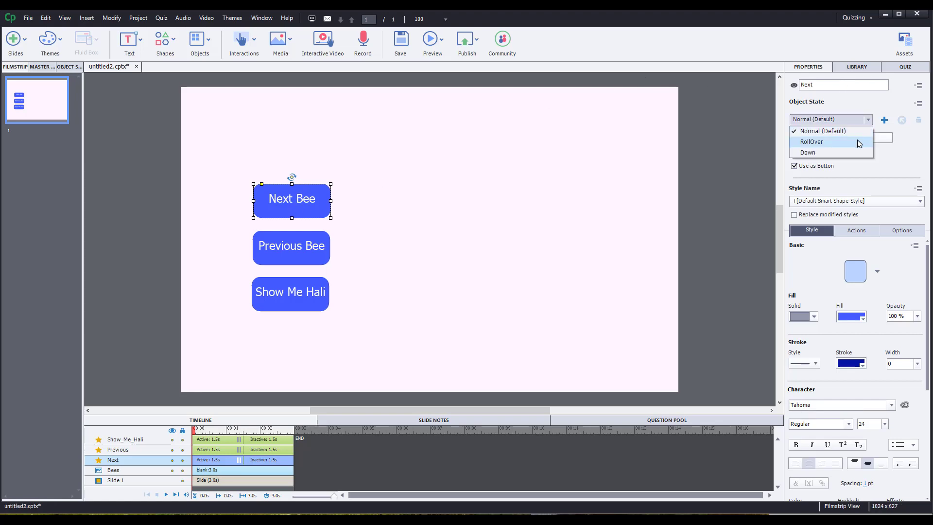
left_click(886, 122)
left_click(887, 123)
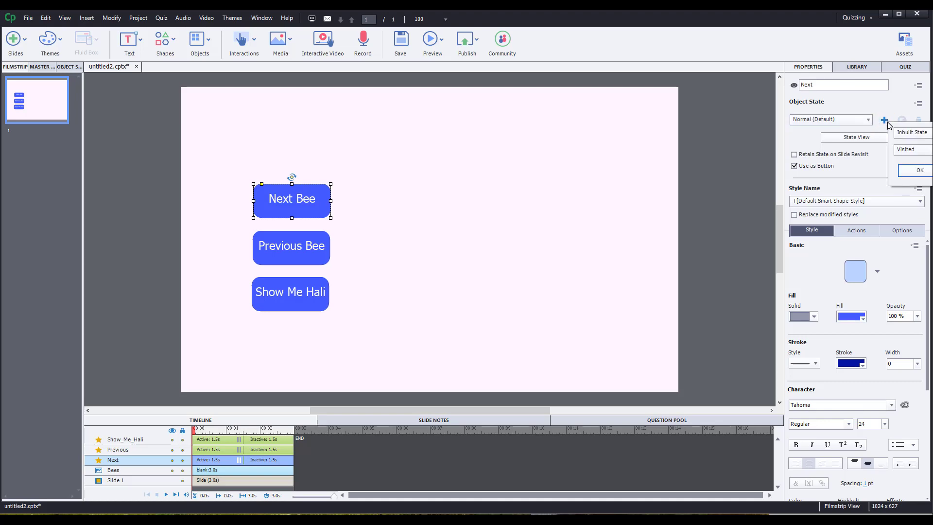
left_click(921, 171)
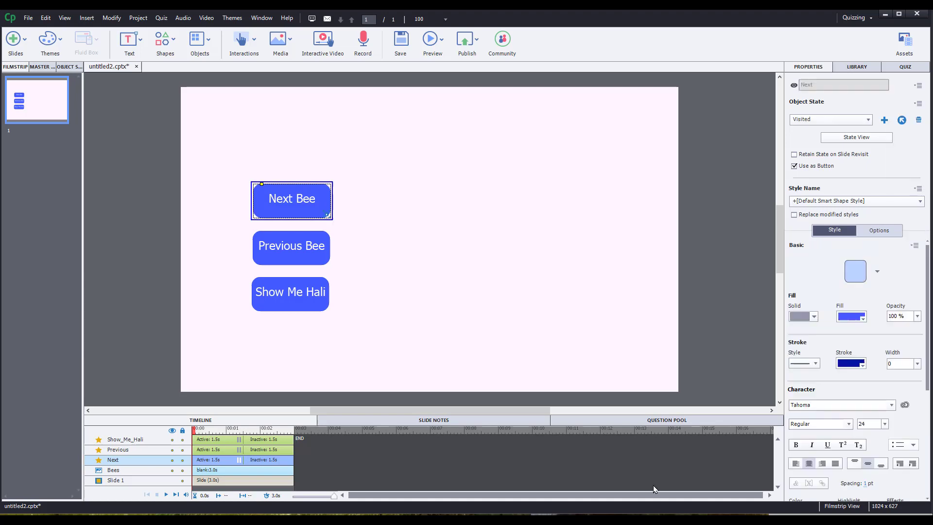
In the Next Bee button's State View, draw a plus shape about 53 x 53 px on the Visited state.
left_click(162, 43)
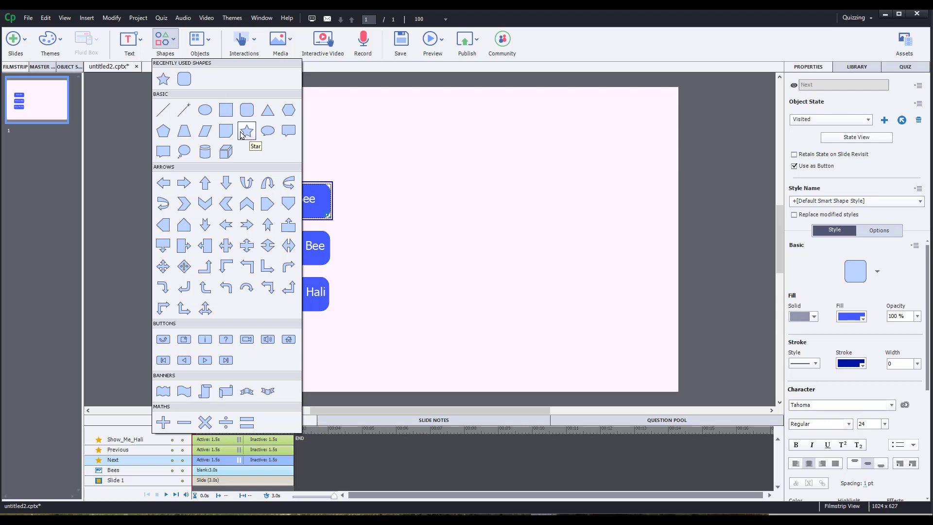
left_click(571, 63)
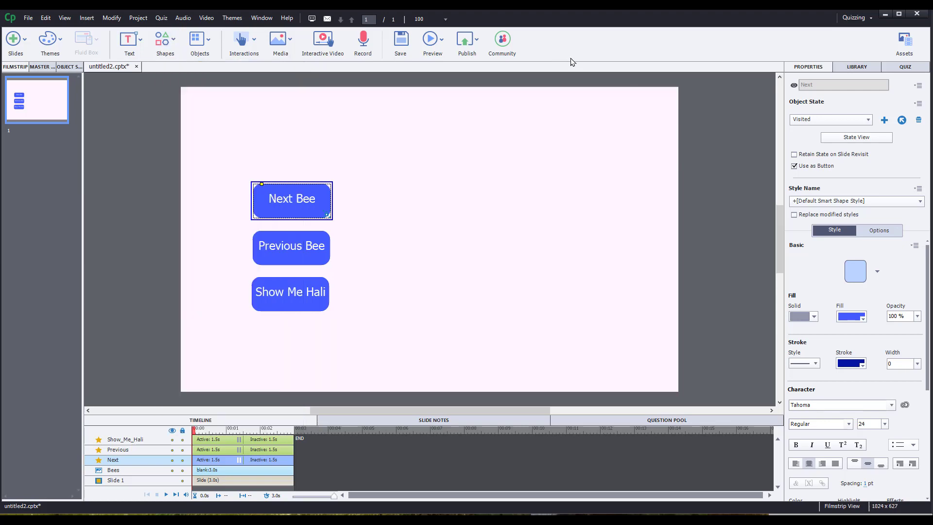
left_click(881, 140)
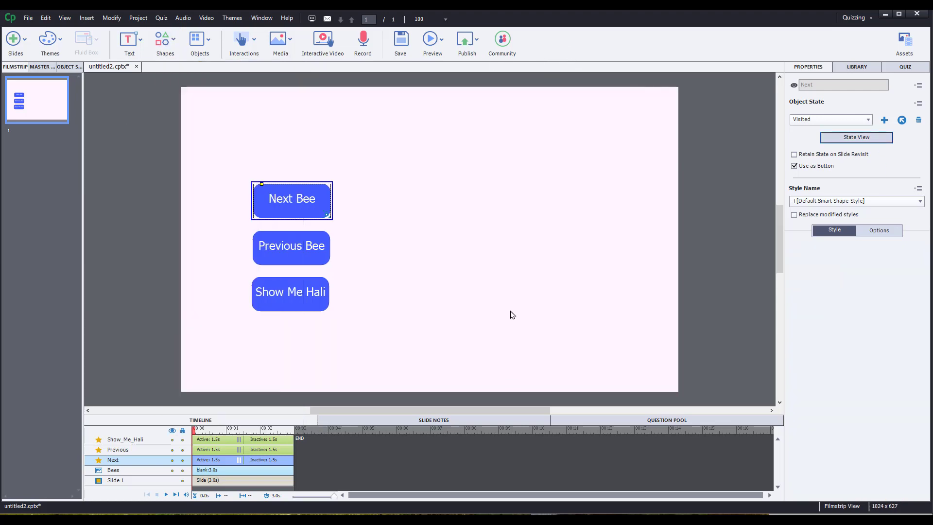
left_click(35, 158)
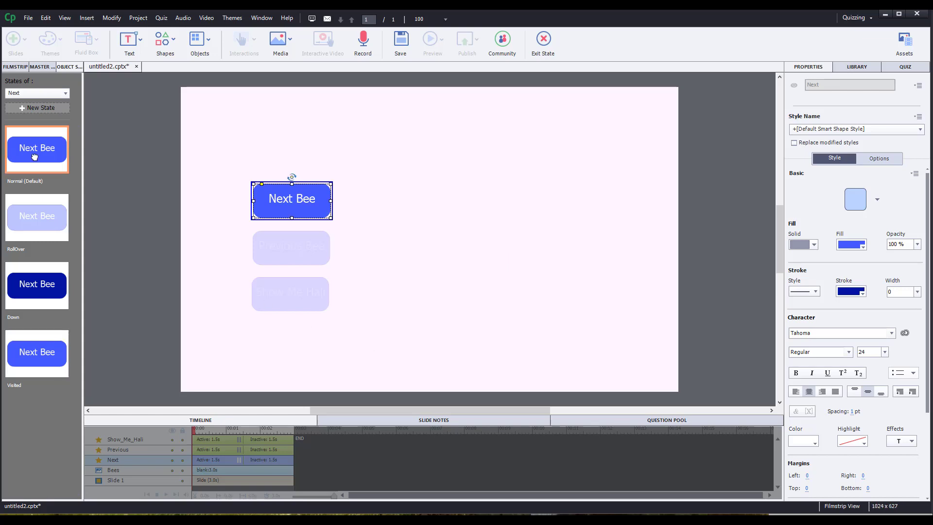
left_click(45, 356)
left_click(164, 42)
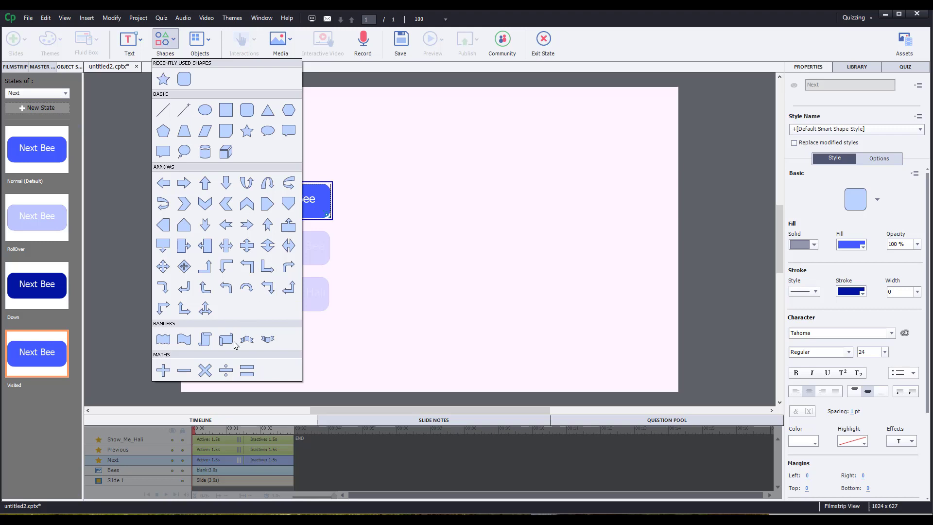
left_click(167, 373)
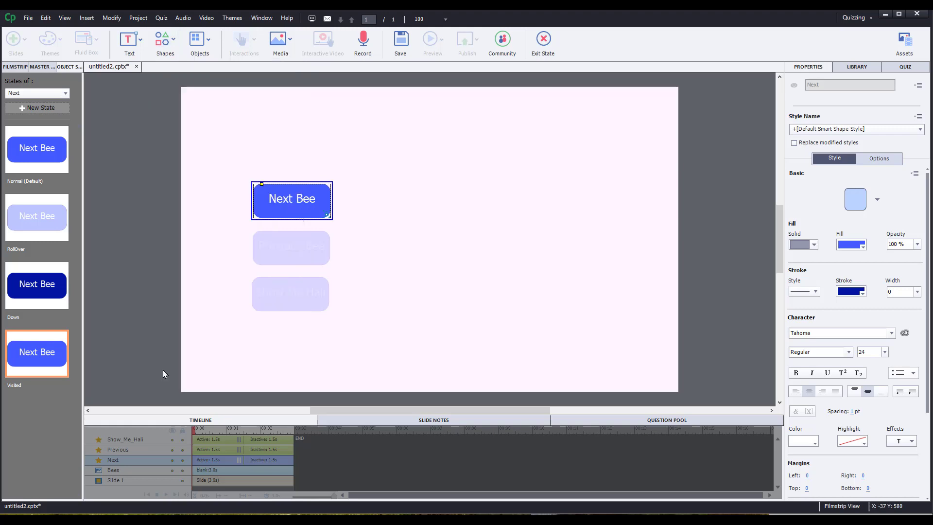
left_click_drag(266, 191, 292, 217)
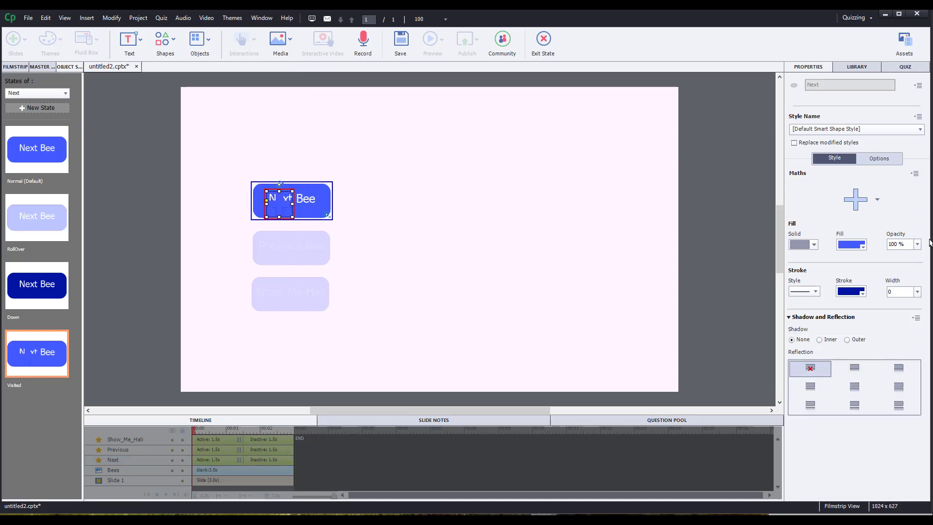
Fill the plus shape with orange, shrink it to about 34 x 34 px, and place it at the Next Bee button's upper-right corner.
left_click(860, 246)
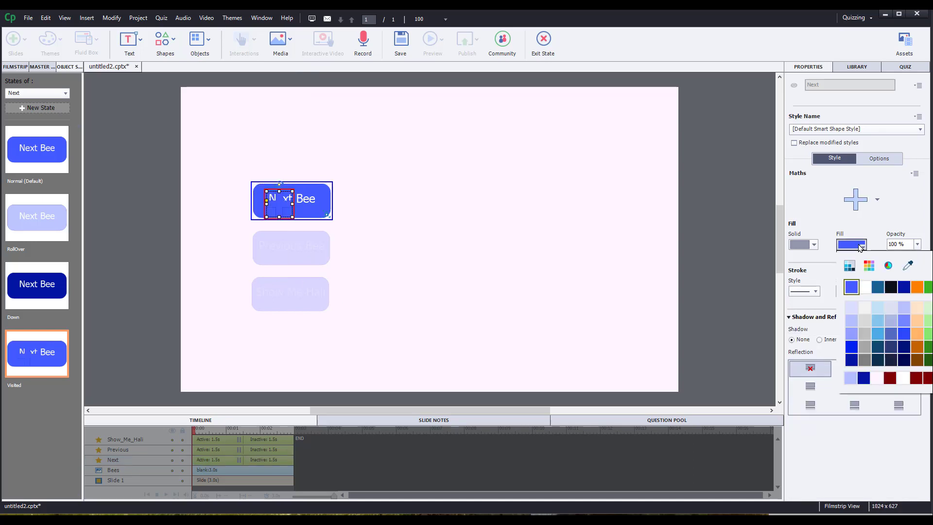
left_click(916, 288)
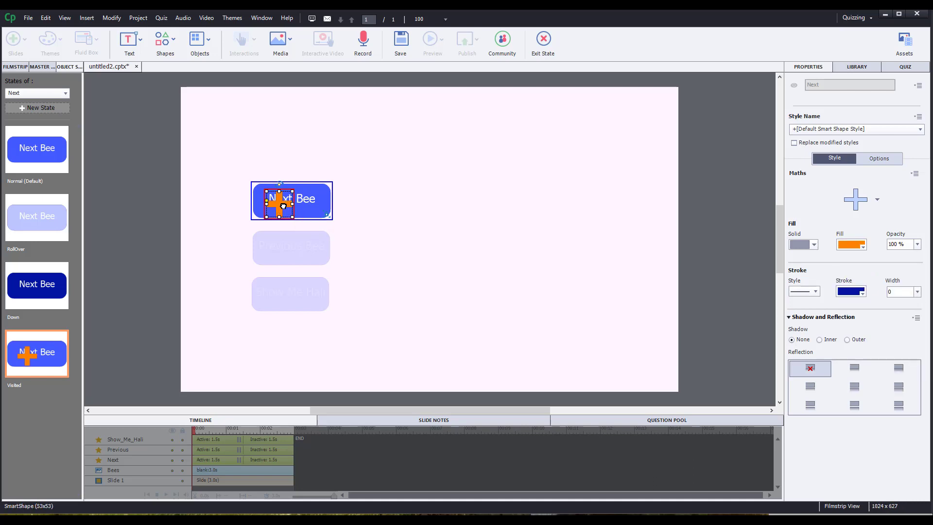
left_click_drag(283, 206, 315, 206)
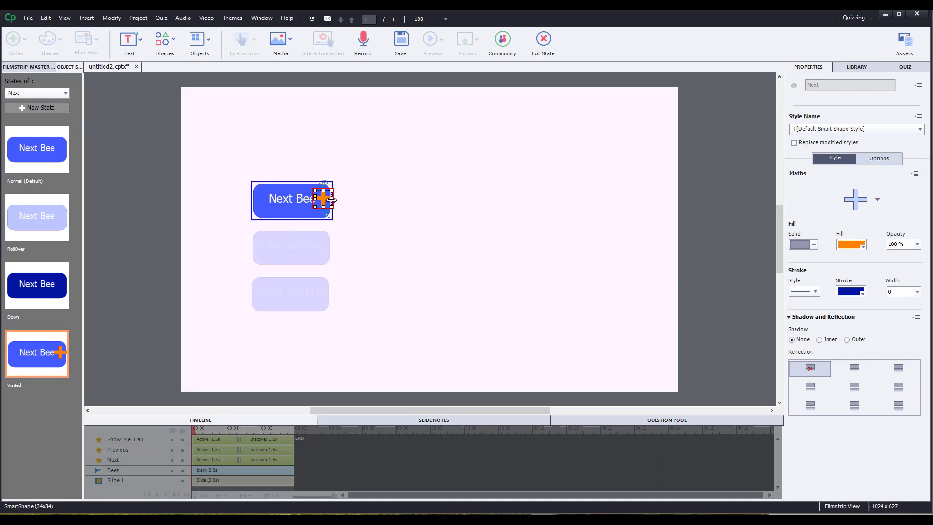
left_click(355, 214)
left_click(327, 201)
left_click_drag(324, 199, 323, 194)
left_click(333, 235)
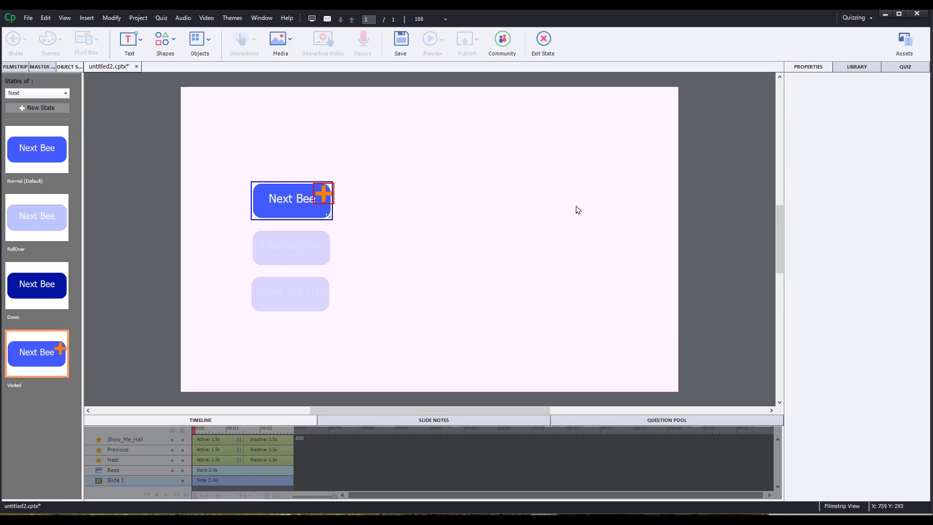
Exit State View, preview the project as HTML5 in the browser, start playback, and test the Next Bee button's Visited state.
left_click(552, 47)
left_click(431, 39)
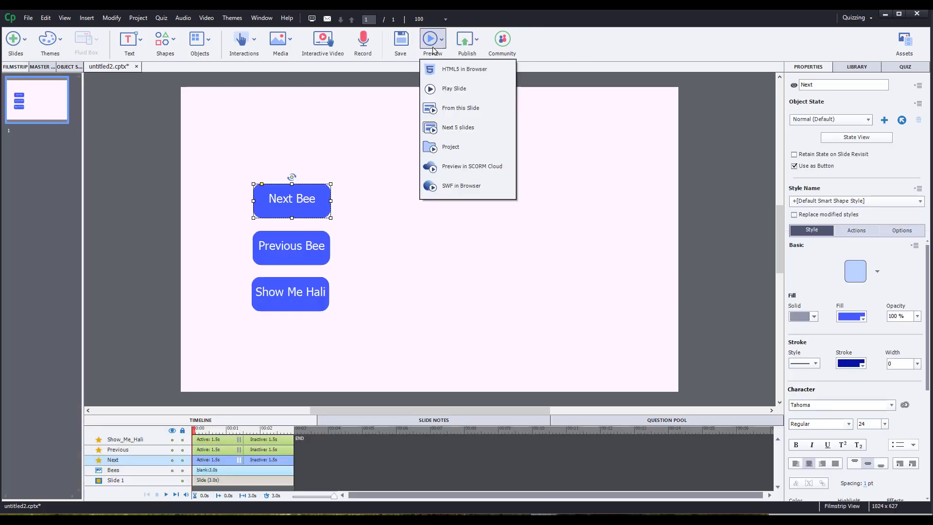
left_click(436, 68)
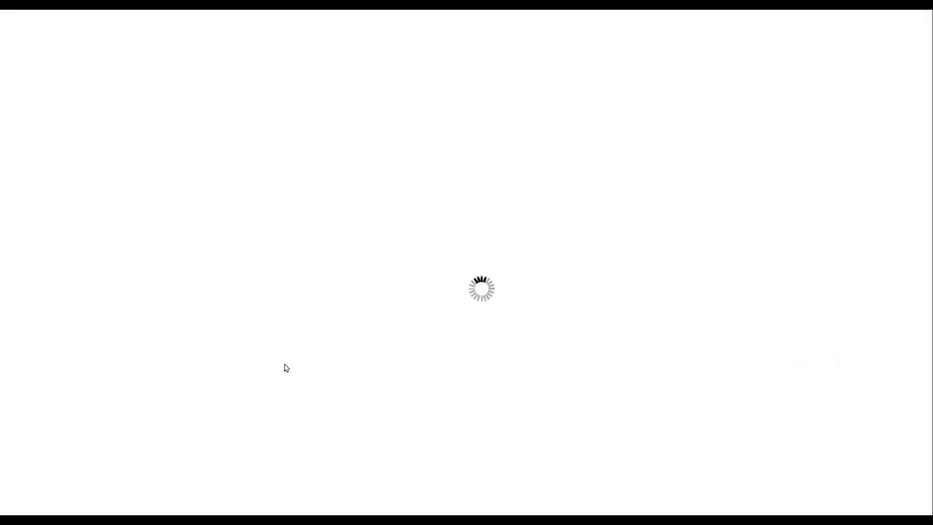
left_click(502, 189)
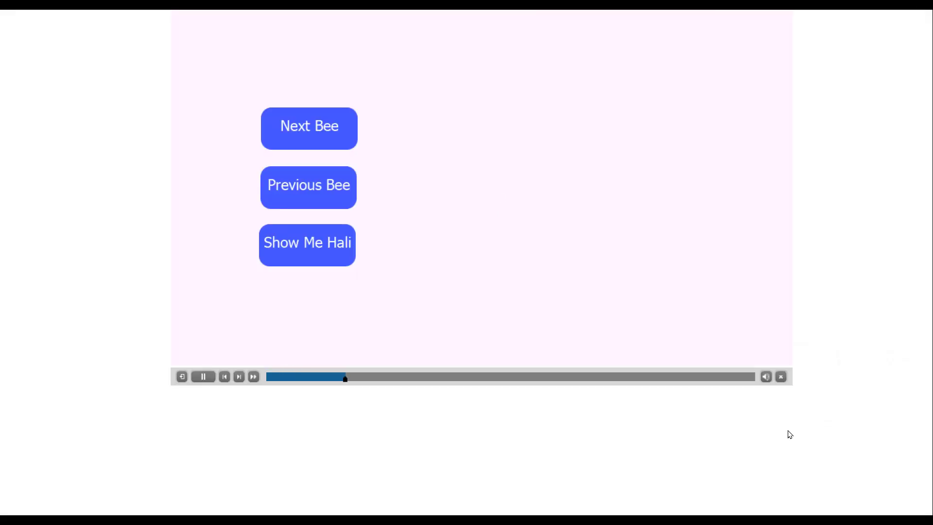
left_click(331, 144)
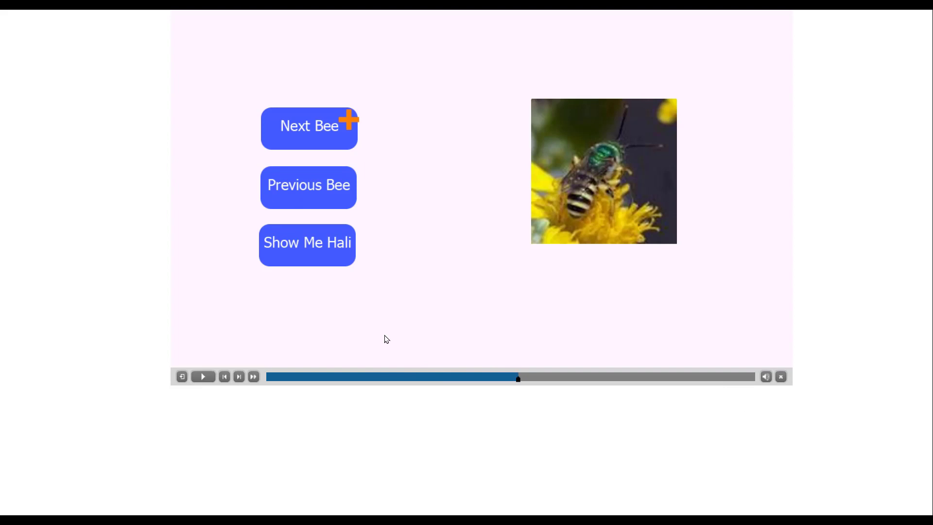
Advance through the bee images with the Next Bee button in the browser preview.
left_click(324, 141)
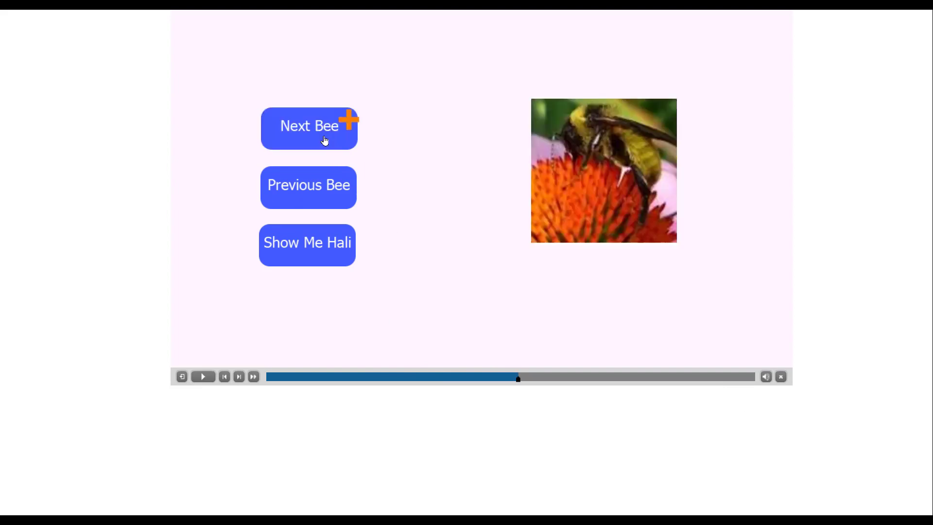
left_click(324, 141)
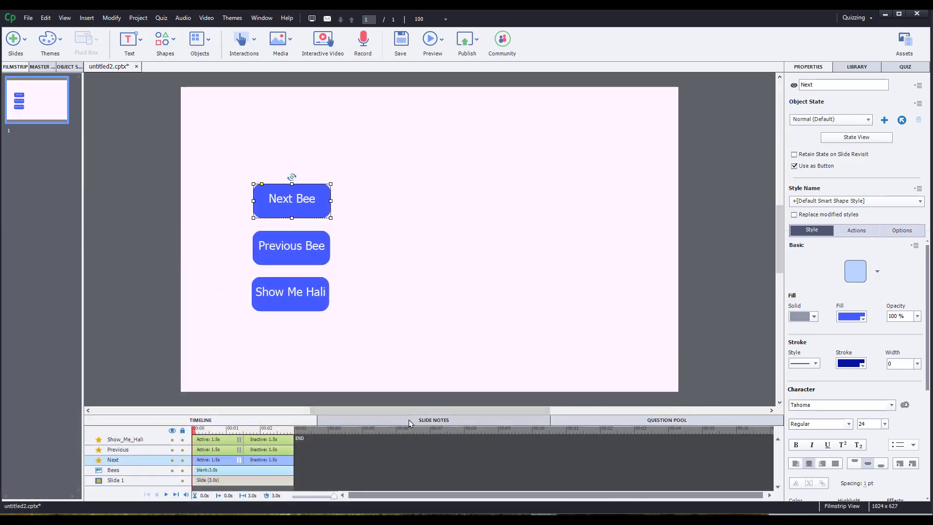
Add a new slide to the project and delete all of its title, subtitle and image placeholders.
left_click(27, 45)
left_click(29, 68)
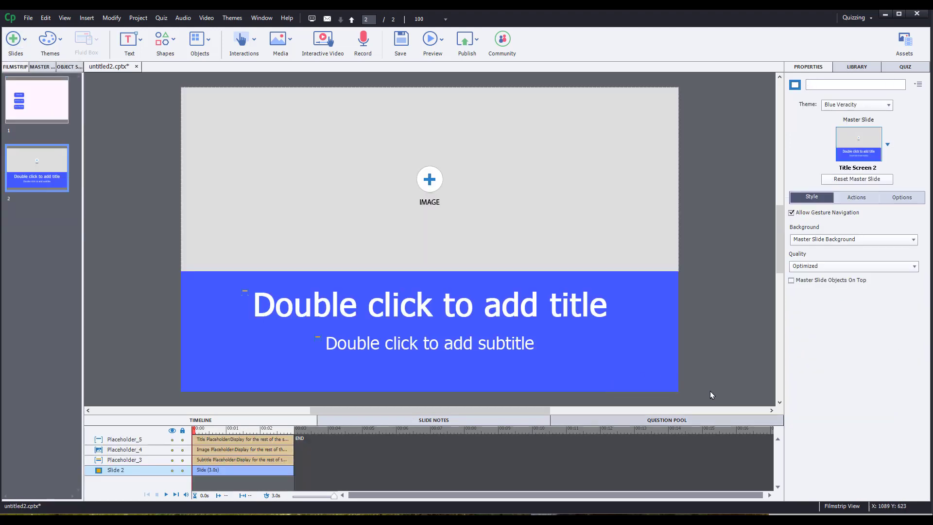
left_click_drag(710, 394, 162, 94)
key("Delete")
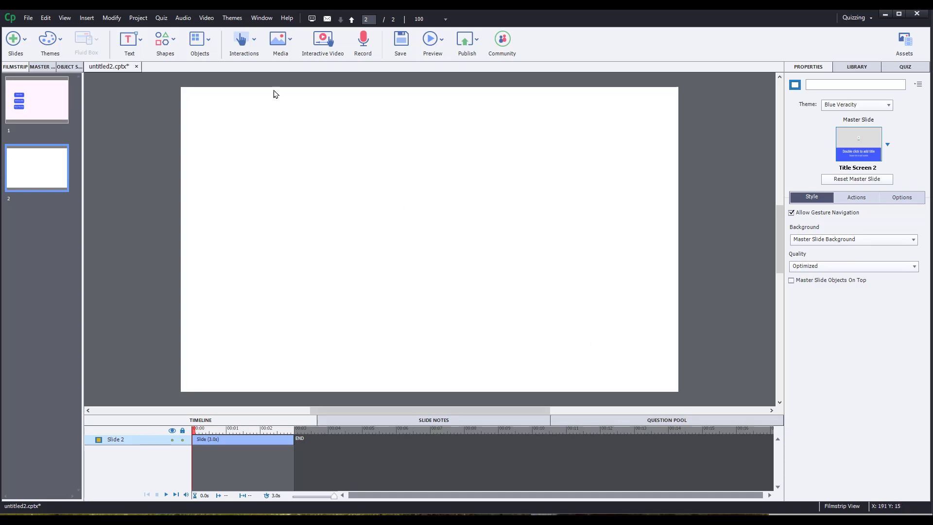
Insert the full-length Anthony character with his hand on his chin and move him to the slide's left side.
left_click(279, 40)
left_click(319, 185)
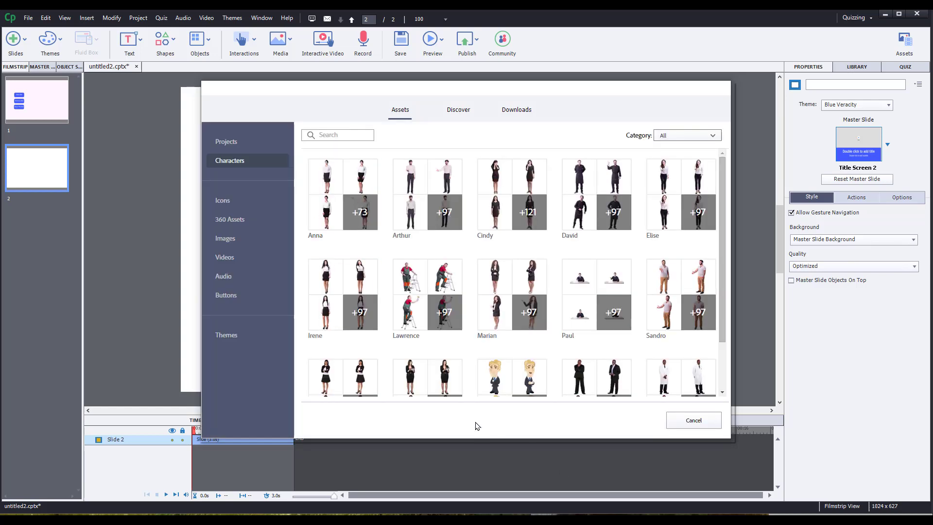
left_click(615, 383)
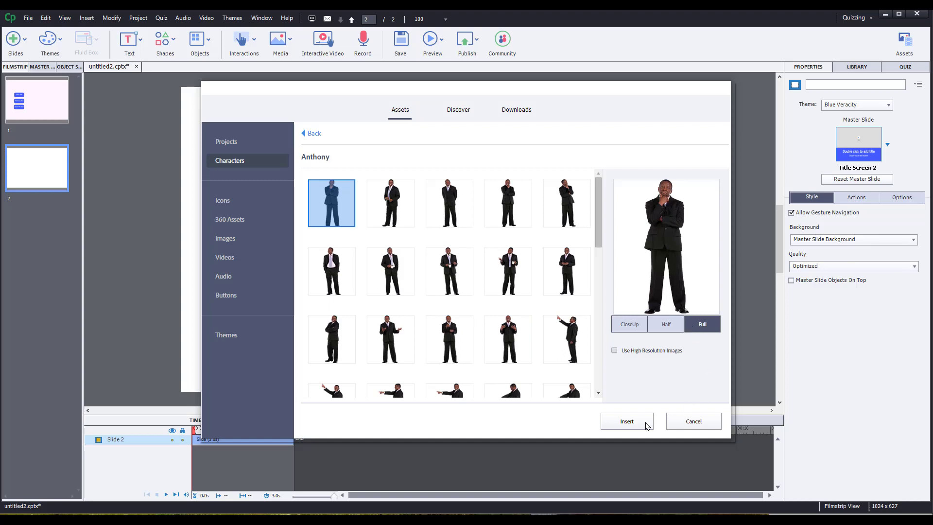
left_click(642, 424)
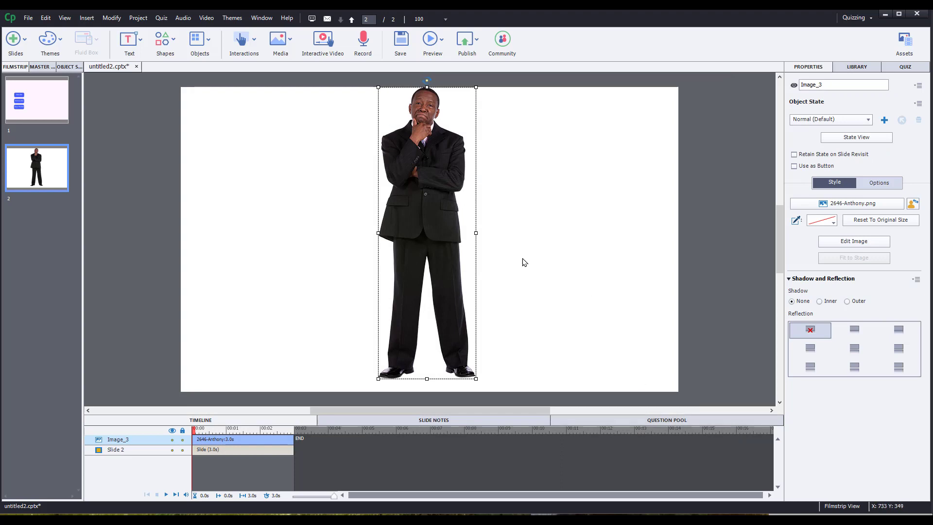
left_click_drag(430, 263, 295, 273)
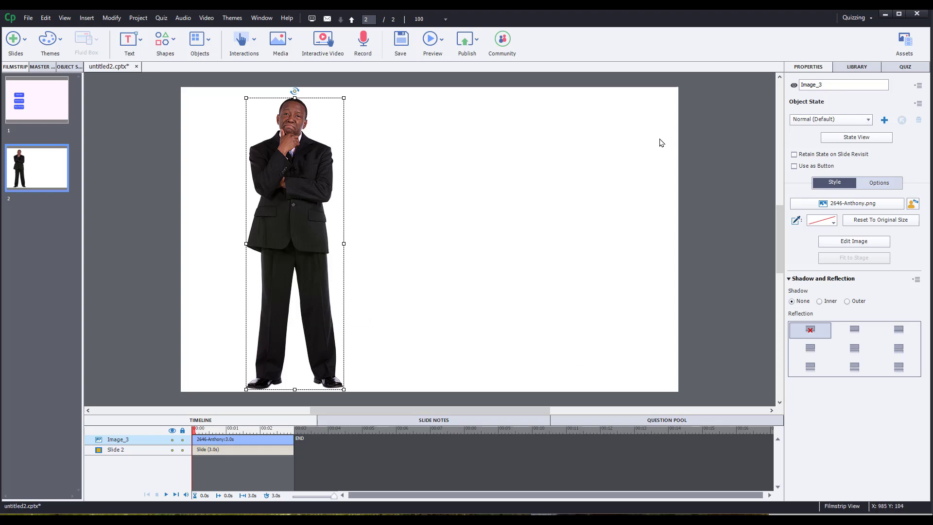
In the character image's State View, add a new state named "Position 2".
left_click(880, 141)
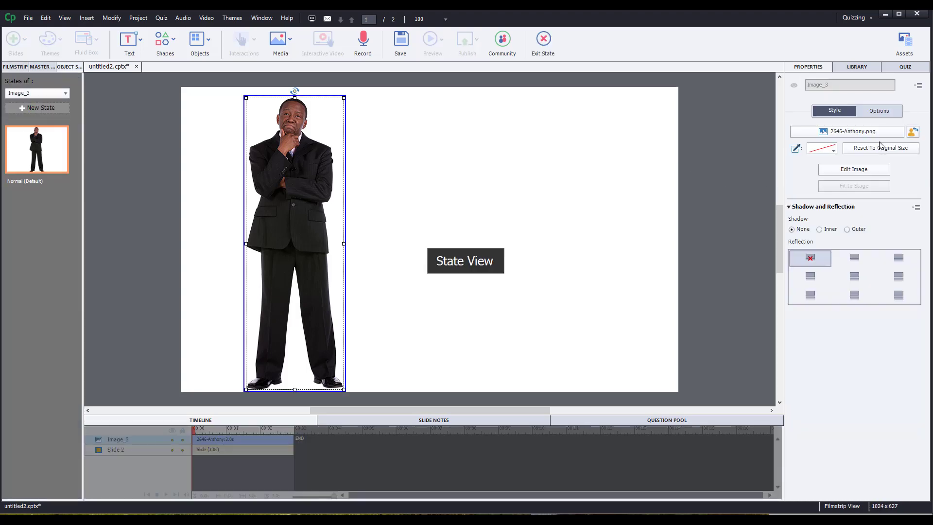
left_click(36, 108)
double_click(77, 121)
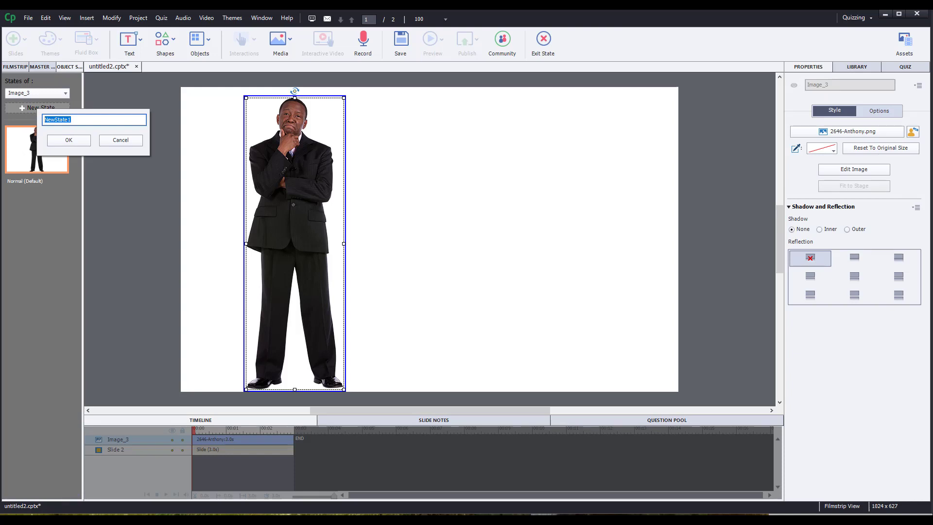
type("Position 2")
left_click(63, 141)
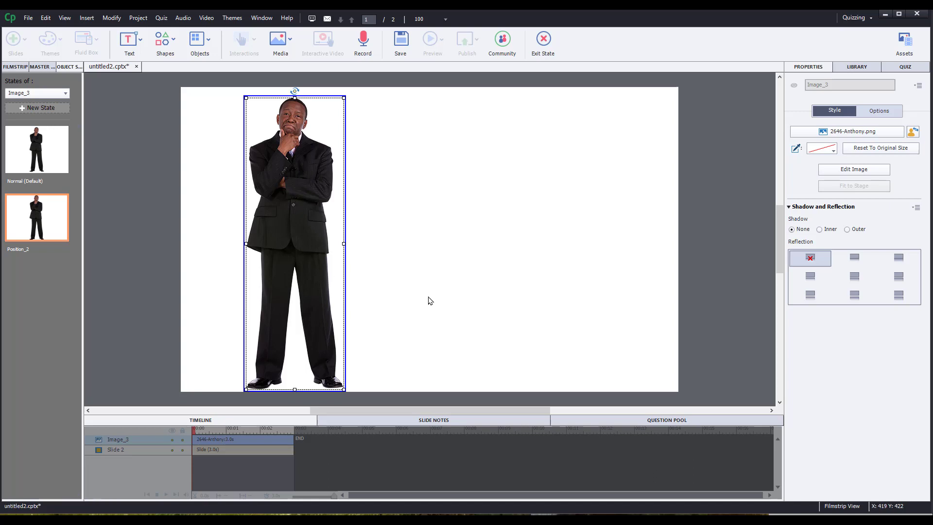
Open the Anthony character's pose collection to replace the image in the Position_2 state, and browse its further poses.
left_click(912, 132)
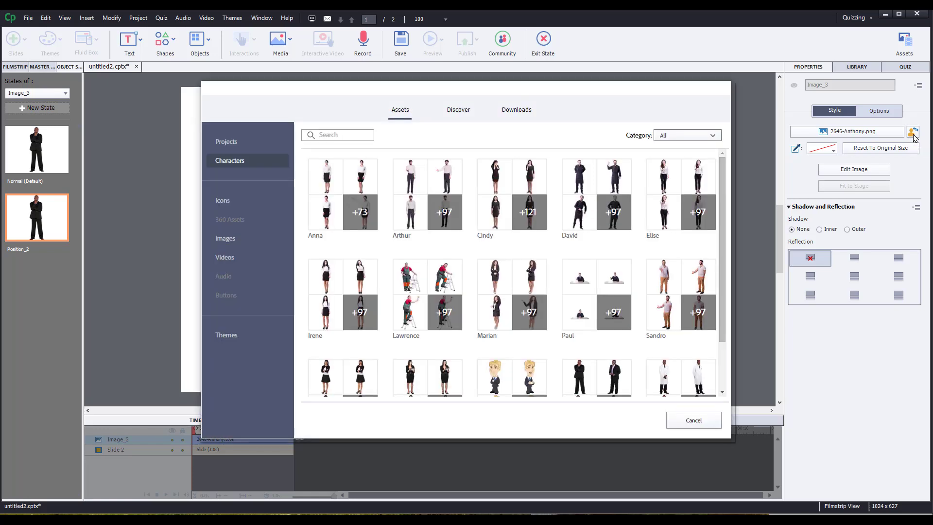
left_click(595, 384)
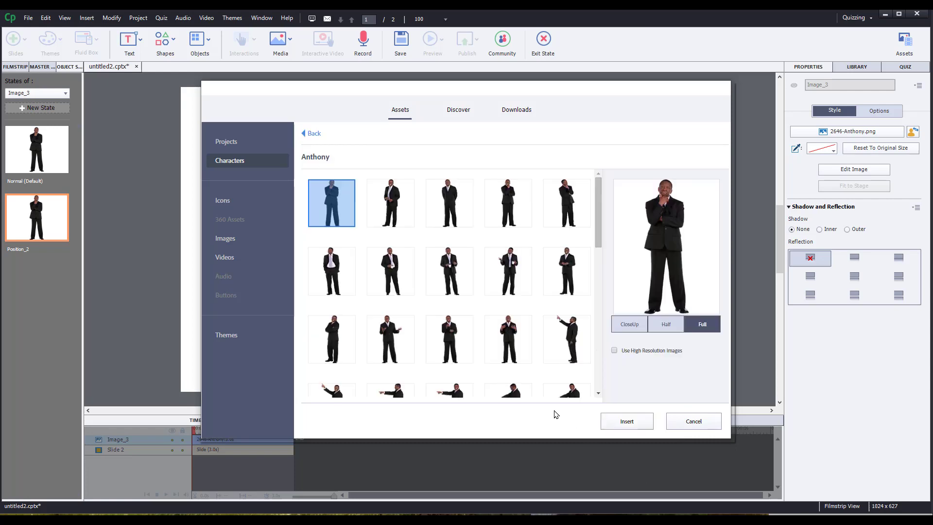
scroll(515, 383, "down", 2)
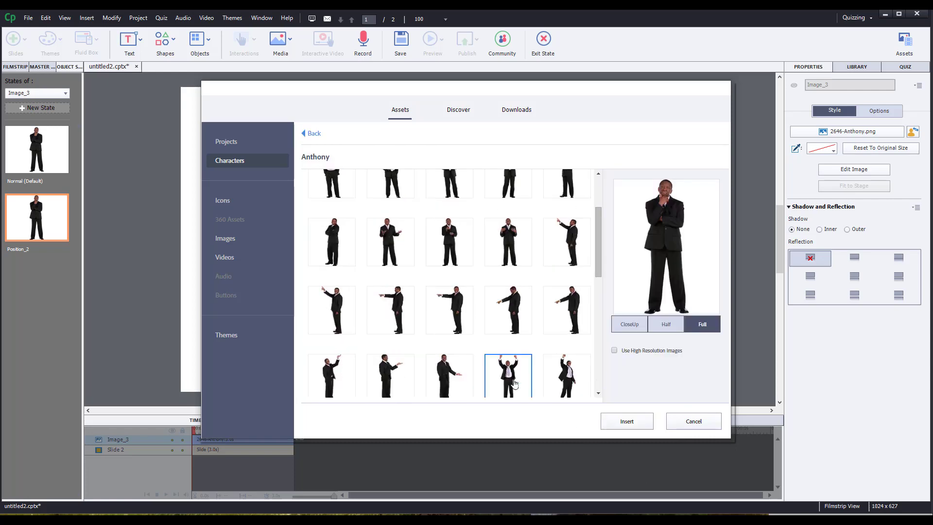
scroll(514, 384, "down", 1)
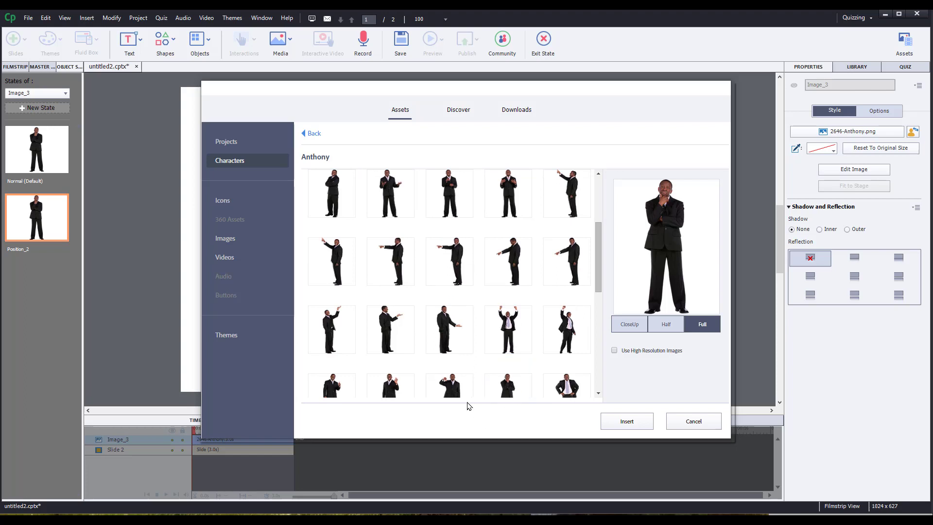
scroll(437, 360, "down", 1)
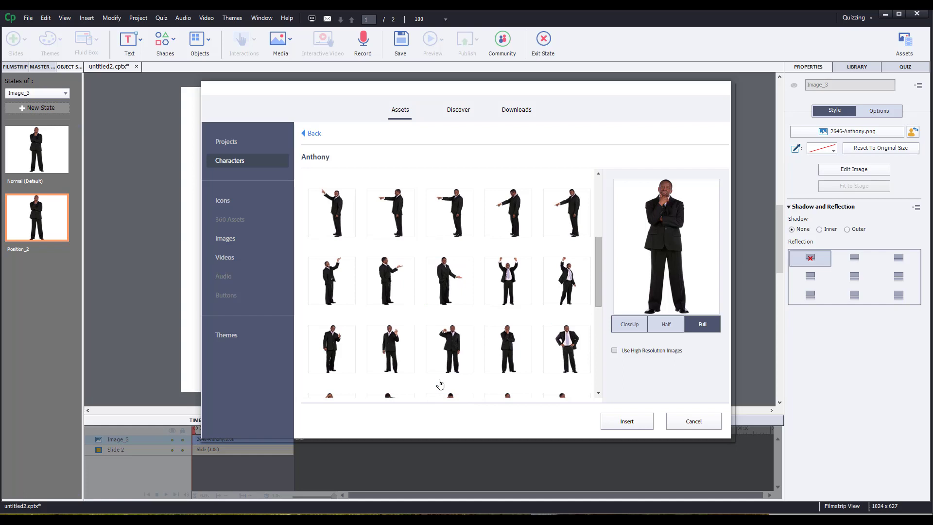
scroll(440, 384, "down", 1)
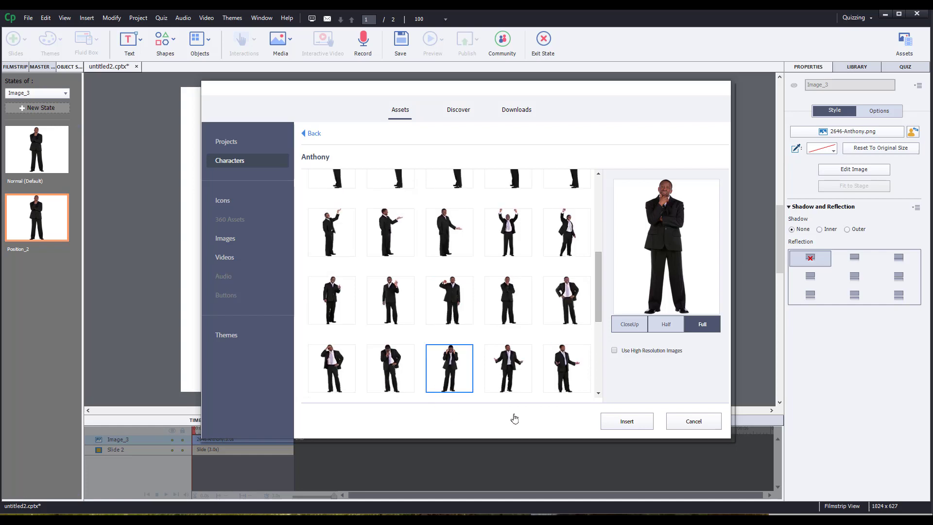
Preview Anthony's full-length pose with one open hand extended to the side.
left_click(562, 386)
left_click(563, 386)
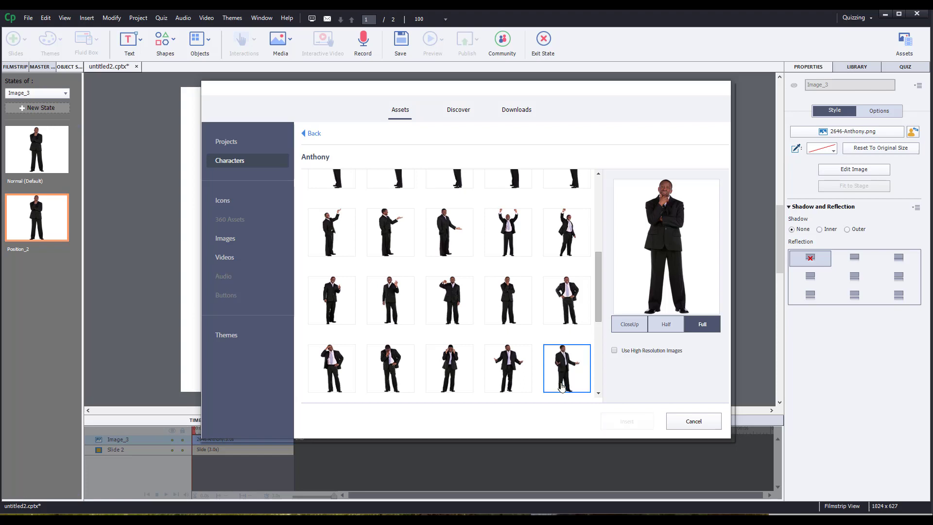
left_click(578, 364)
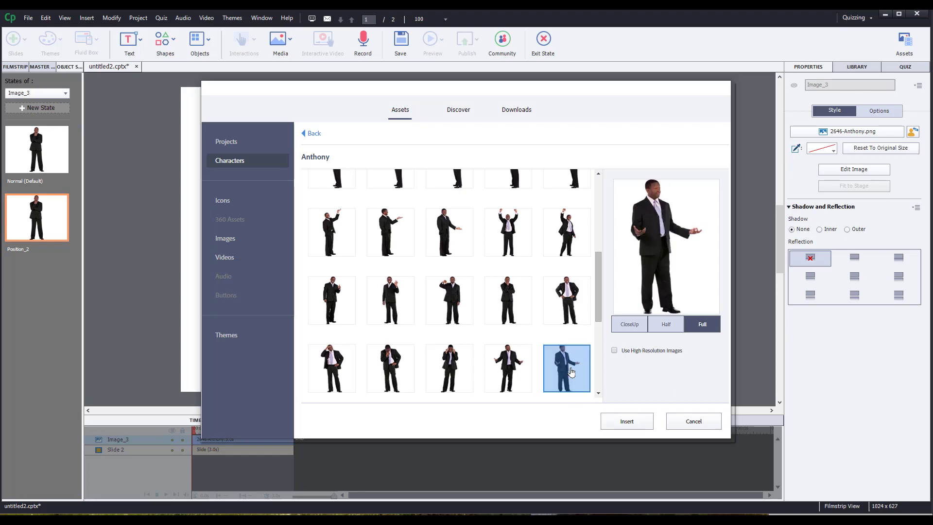
left_click(571, 372)
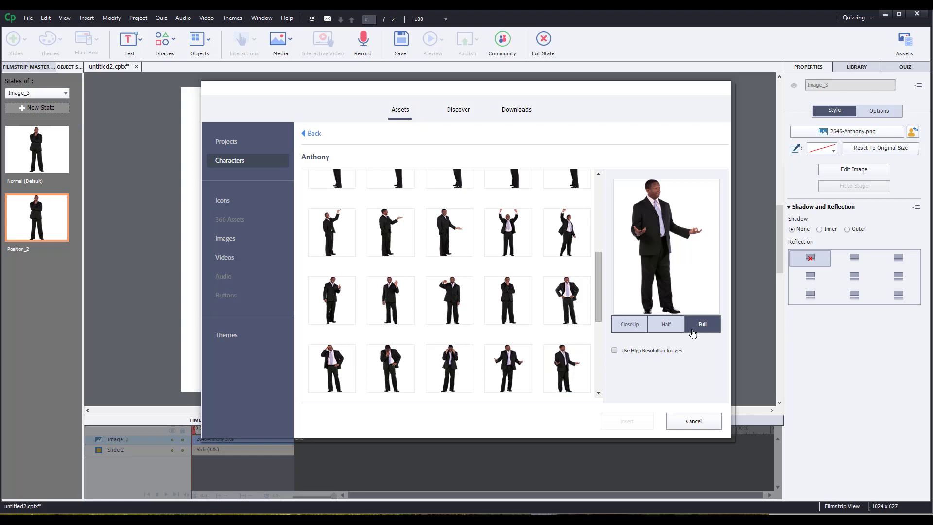
left_click(666, 324)
left_click(689, 327)
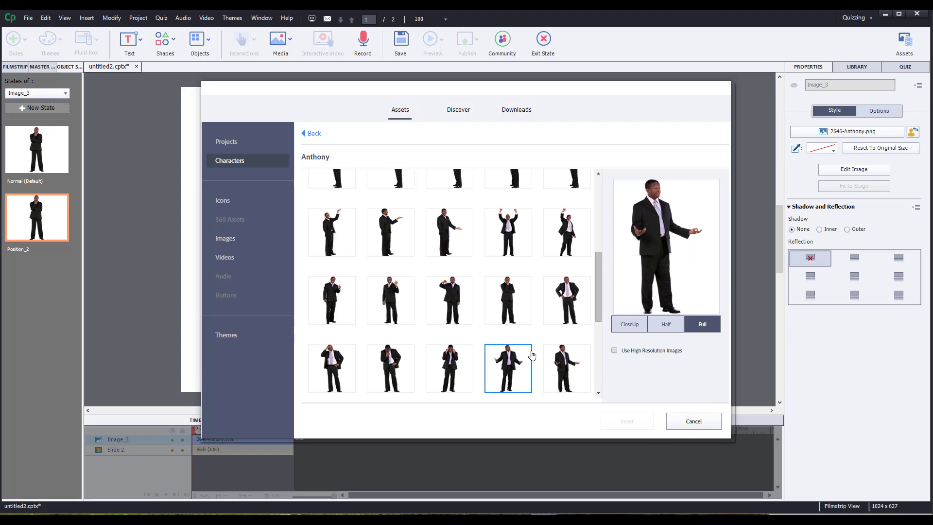
Compare several other full-length Anthony poses and select the one with both hands held at the chest for the Position_2 state.
scroll(525, 346, "up", 5)
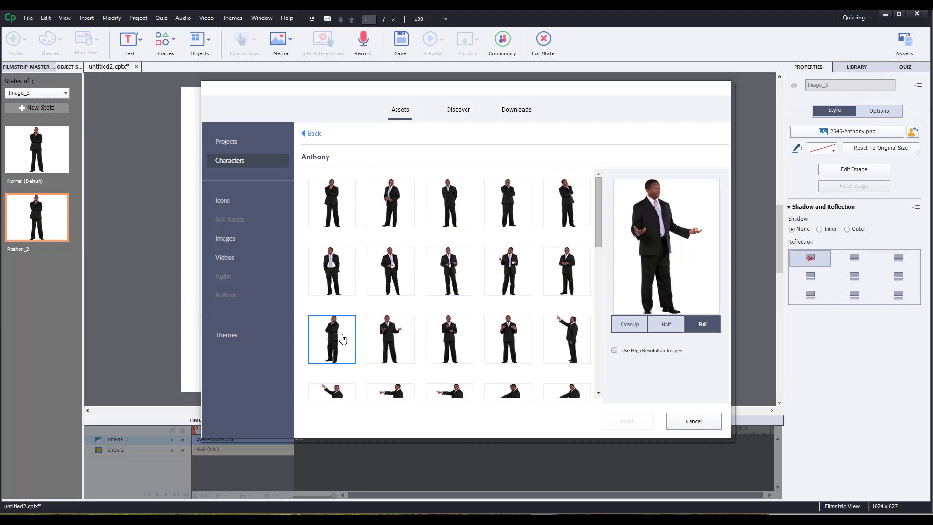
left_click(342, 346)
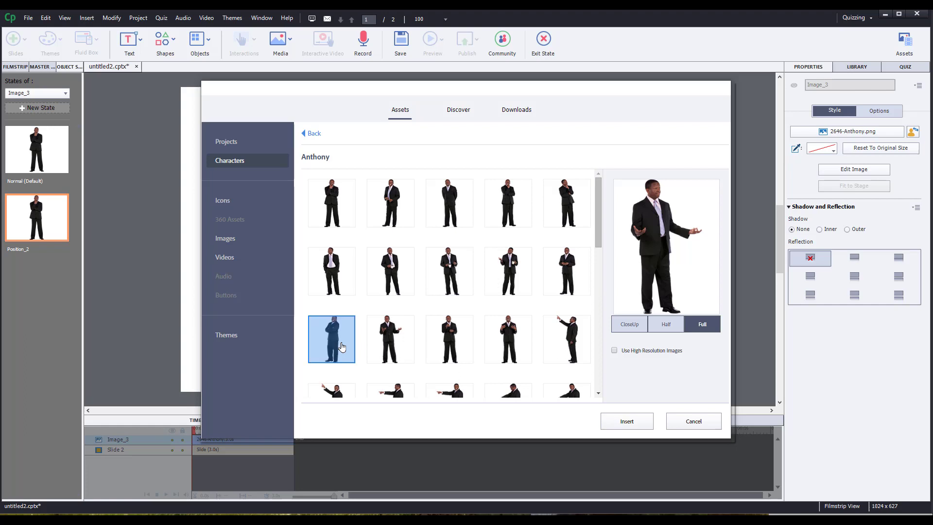
left_click(342, 346)
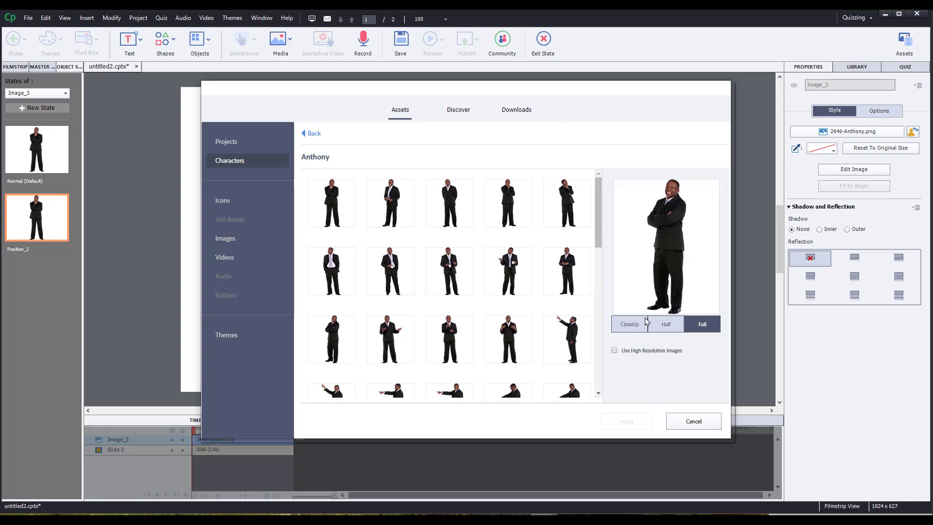
left_click(565, 208)
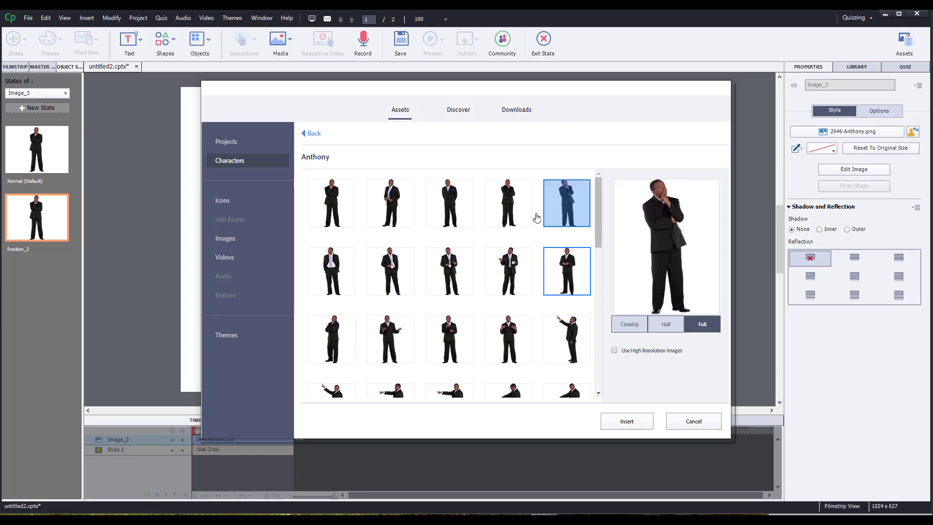
left_click(522, 213)
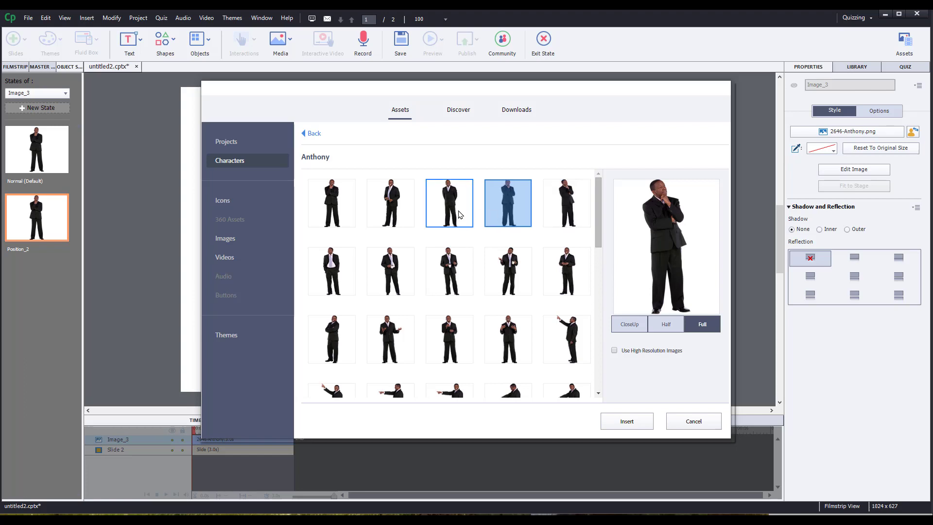
left_click(460, 215)
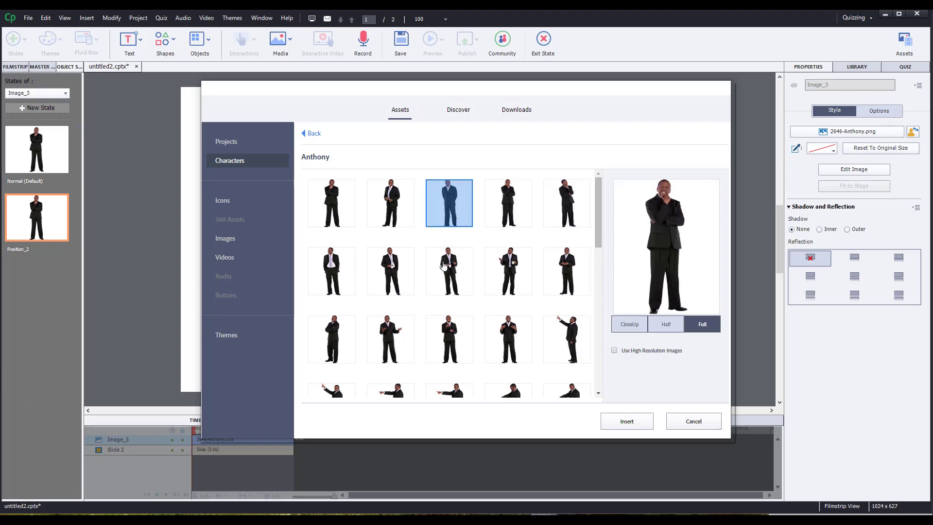
left_click(401, 279)
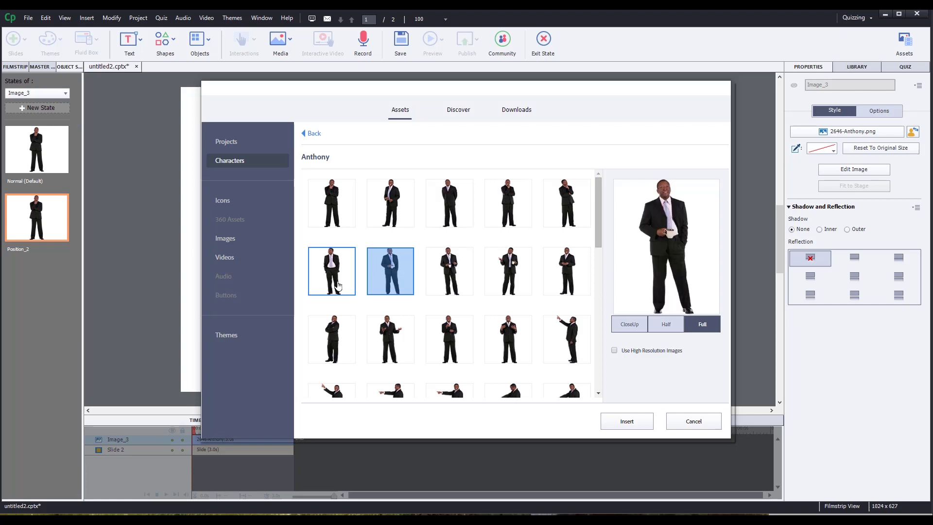
left_click(339, 285)
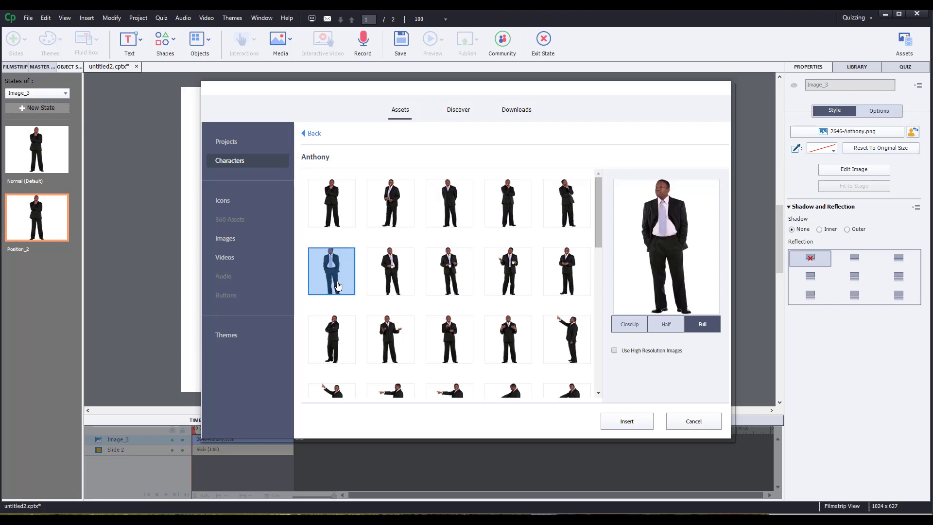
left_click(500, 345)
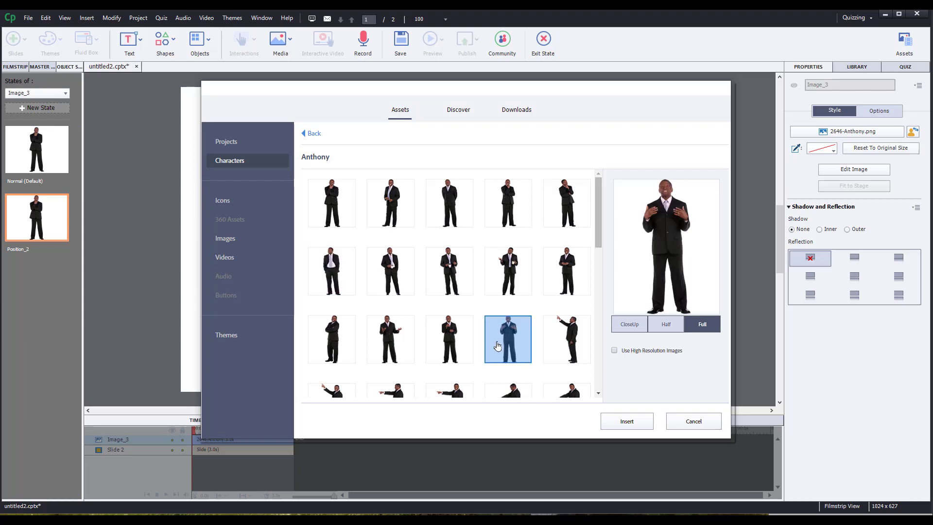
Replace the Position_2 state's image with the full-body Anthony pose writing on a notepad, then compare it with the Normal state.
scroll(524, 354, "down", 3)
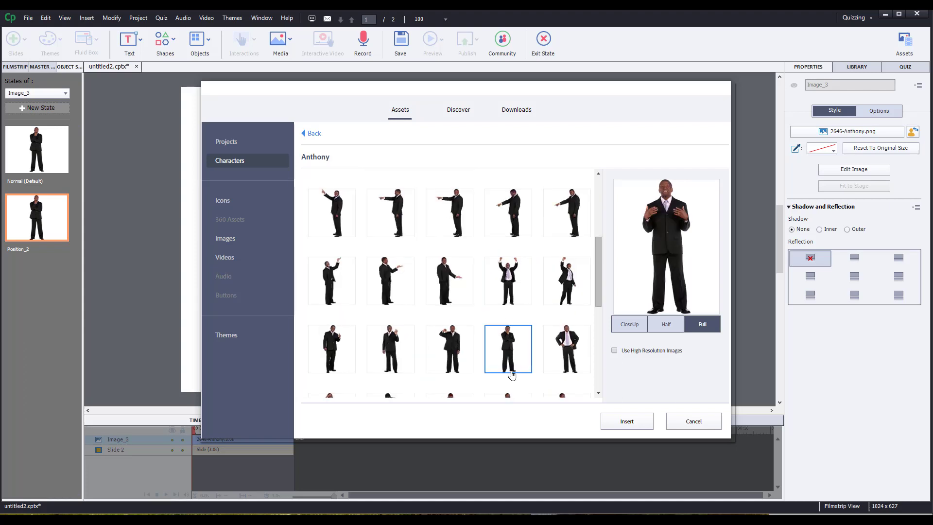
scroll(506, 366, "down", 2)
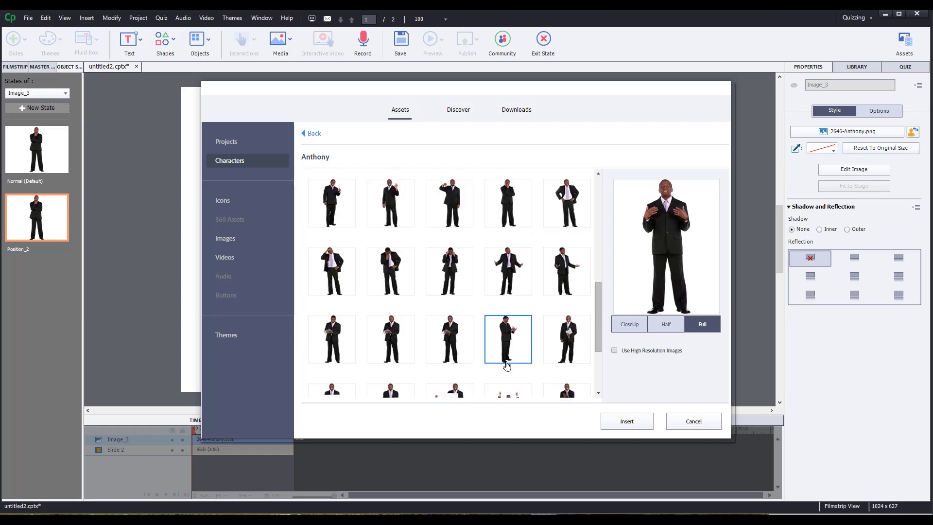
left_click(506, 366)
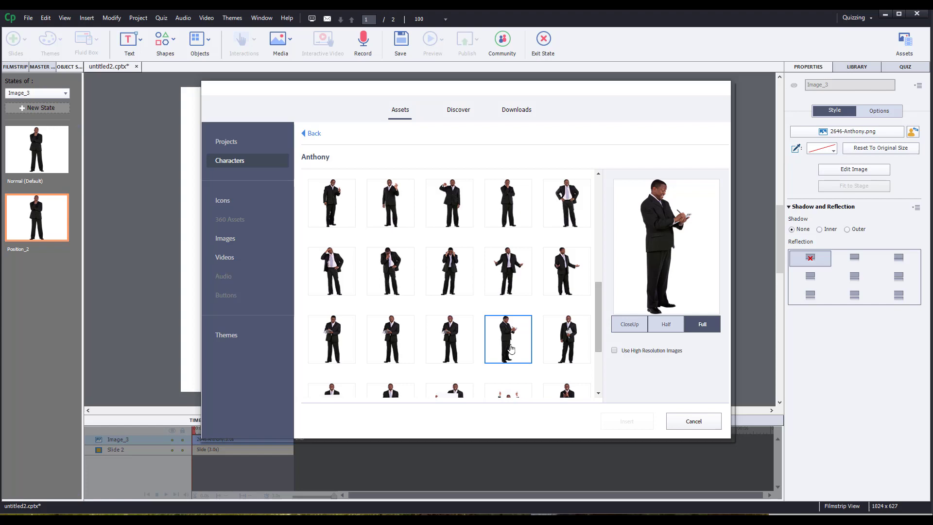
left_click(562, 341)
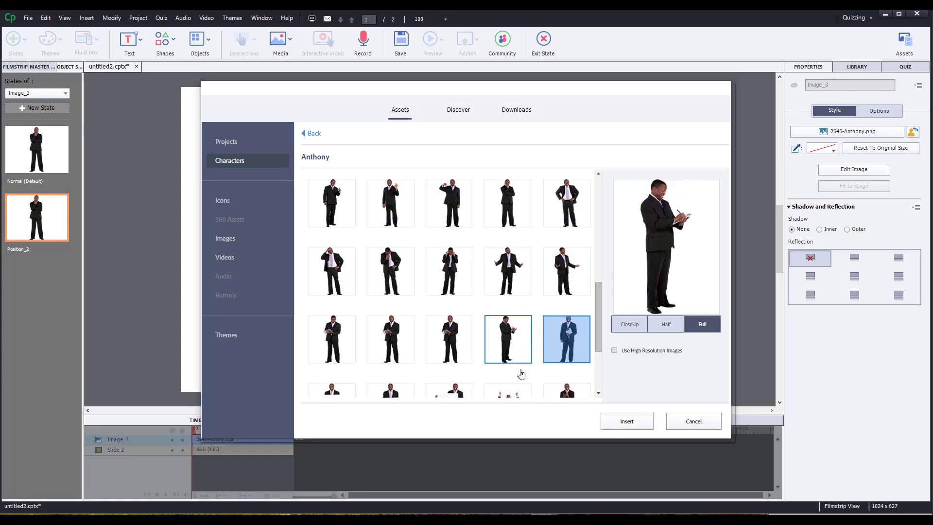
left_click(510, 344)
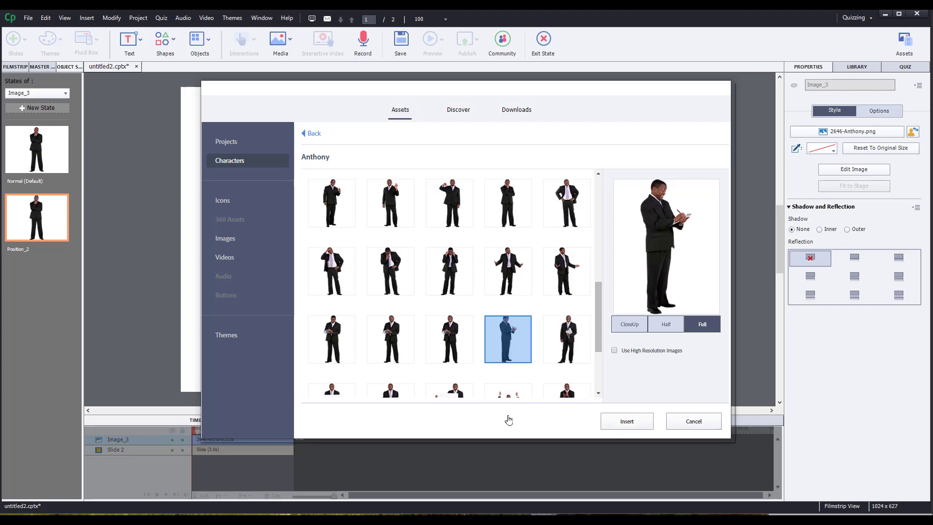
left_click(635, 422)
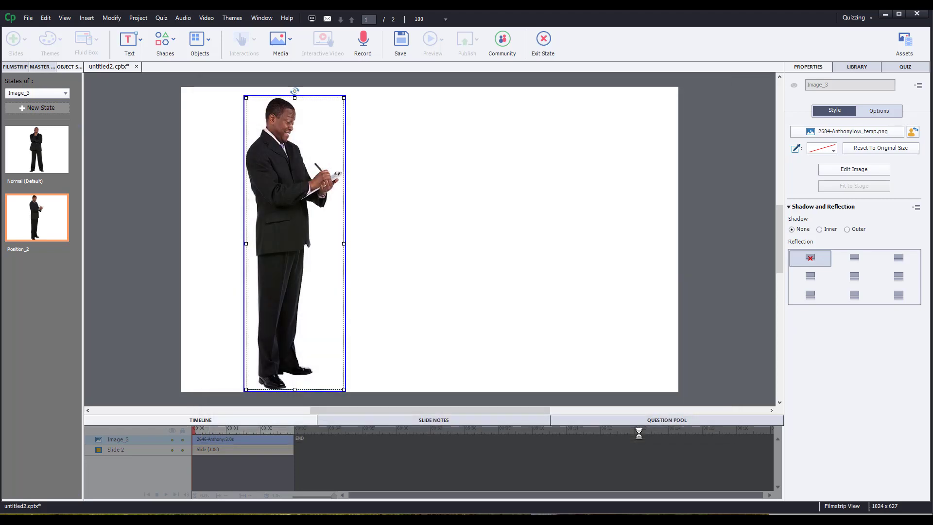
left_click(56, 154)
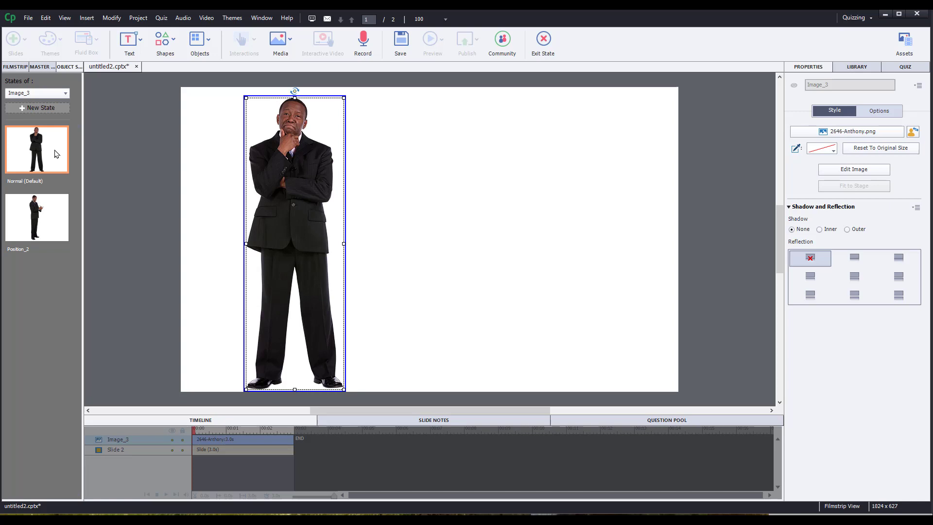
left_click(41, 232)
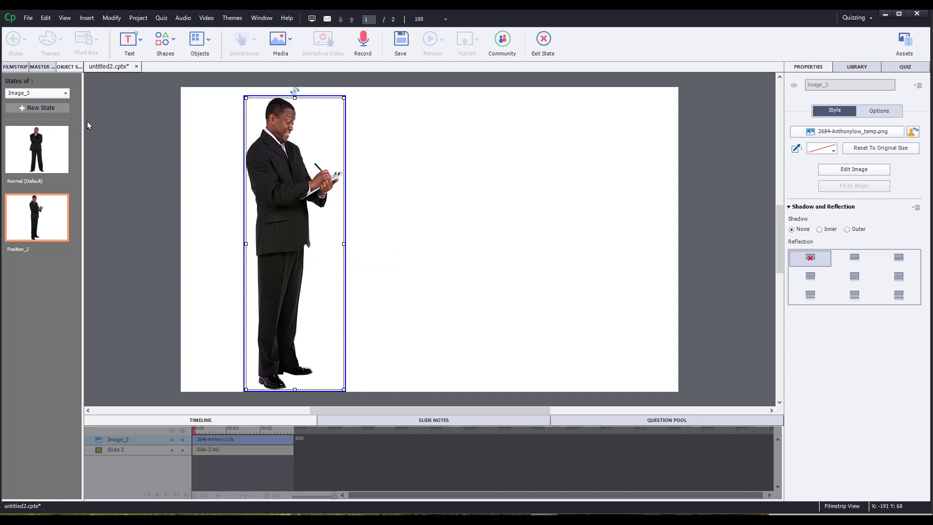
Add a new state named Position 3 to the character image.
left_click(39, 107)
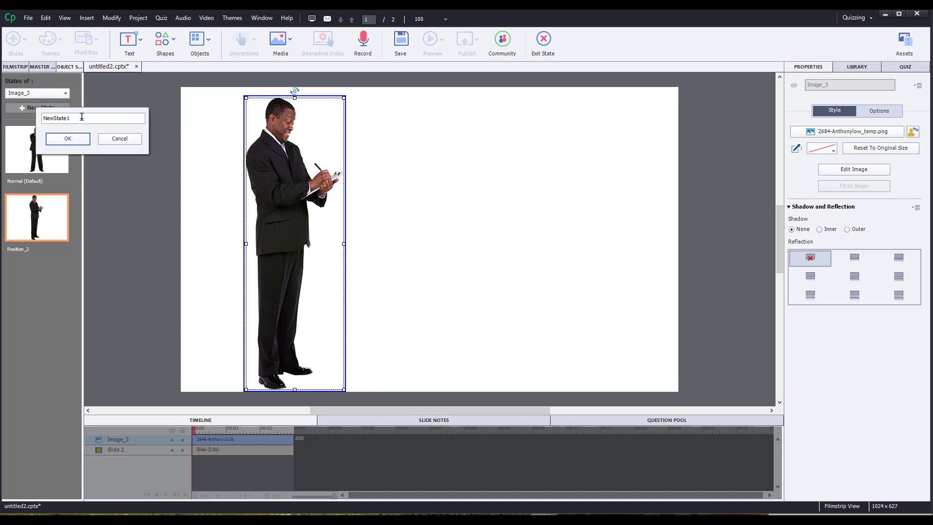
left_click_drag(81, 117, 44, 118)
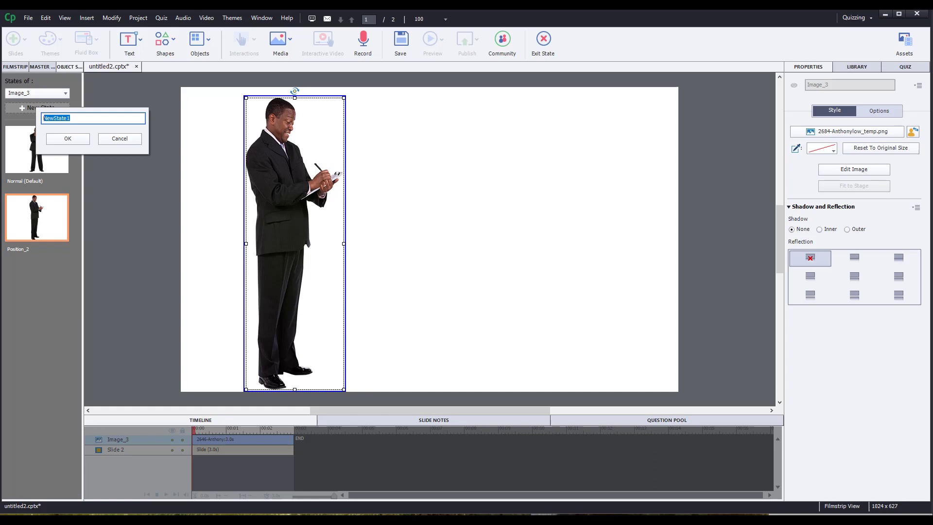
type("Position 3")
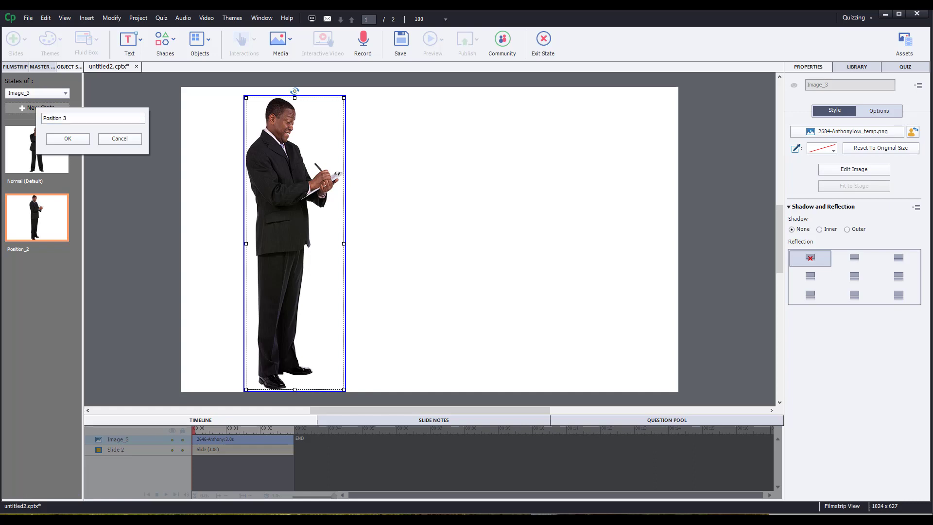
left_click(68, 139)
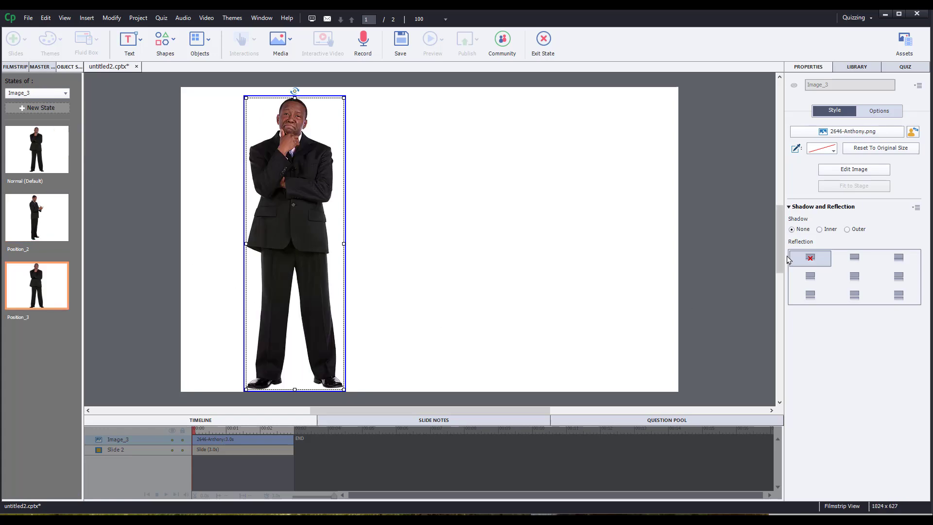
Replace the Position_3 state's image with the full-body Anthony clapping pose and move it slightly right on the slide.
left_click(913, 132)
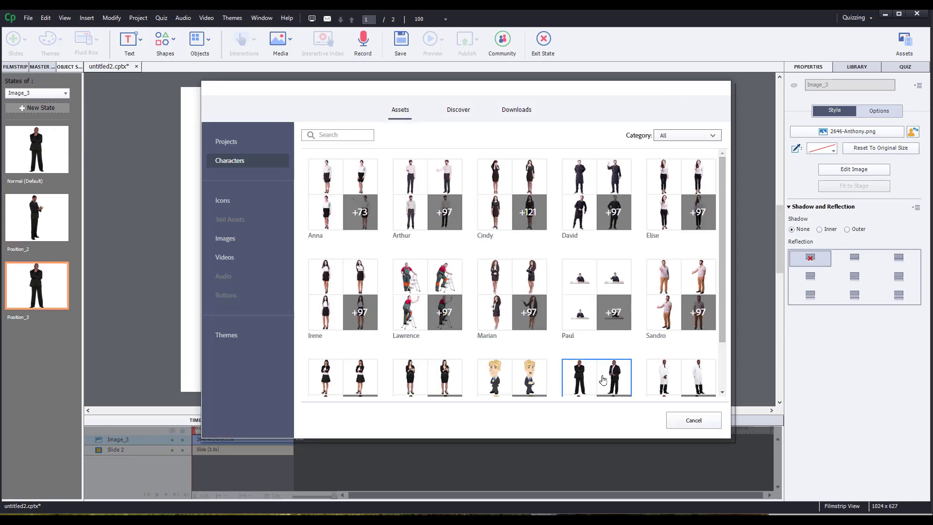
left_click(602, 379)
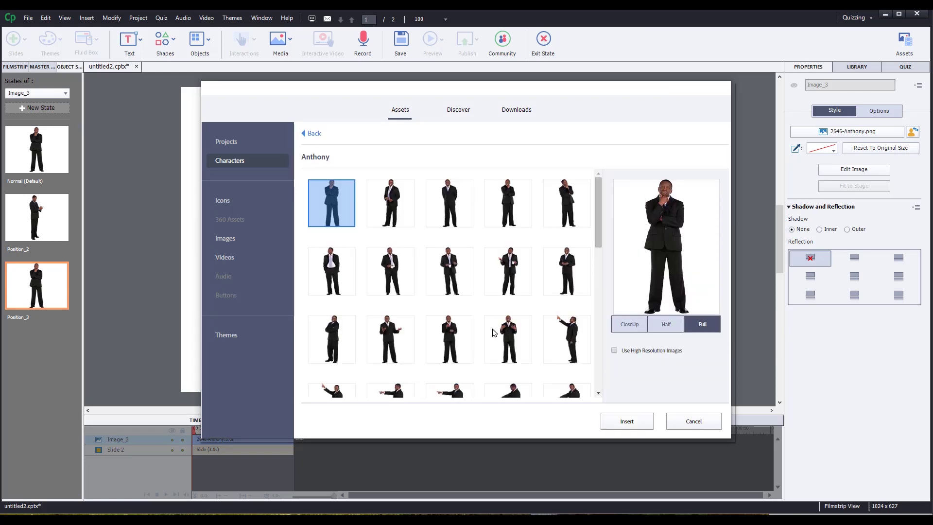
scroll(494, 329, "down", 5)
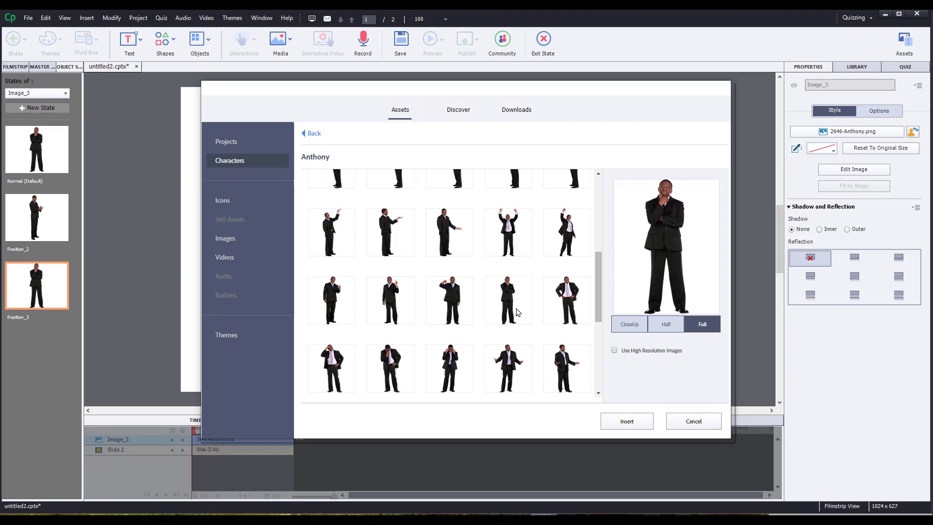
scroll(511, 314, "down", 4)
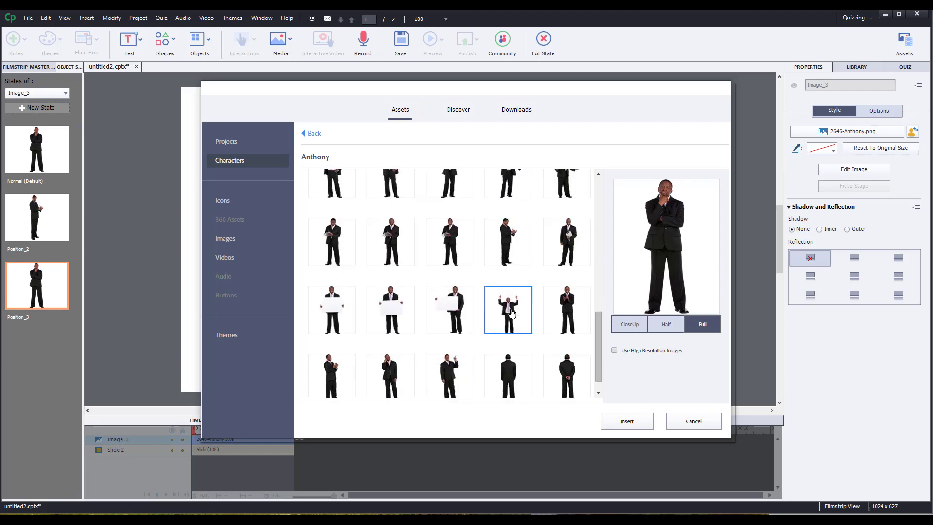
left_click(515, 244)
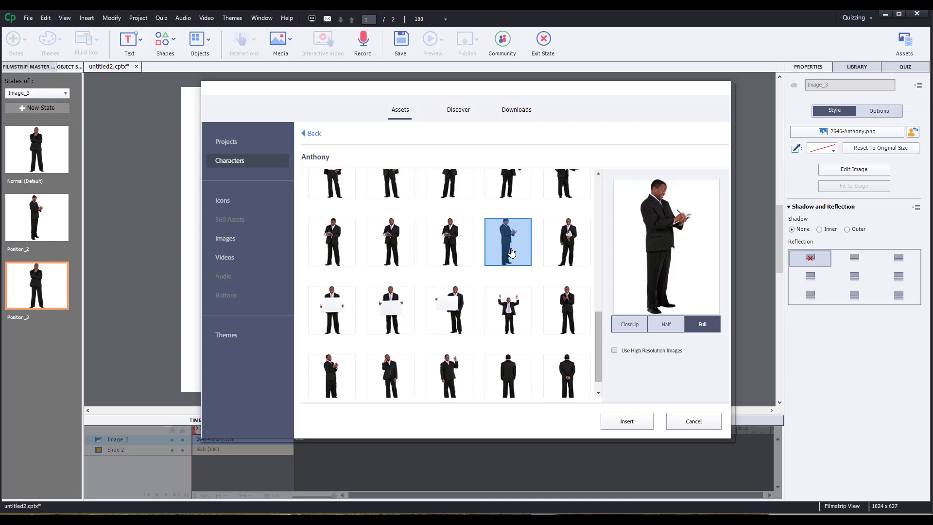
scroll(500, 327, "down", 1)
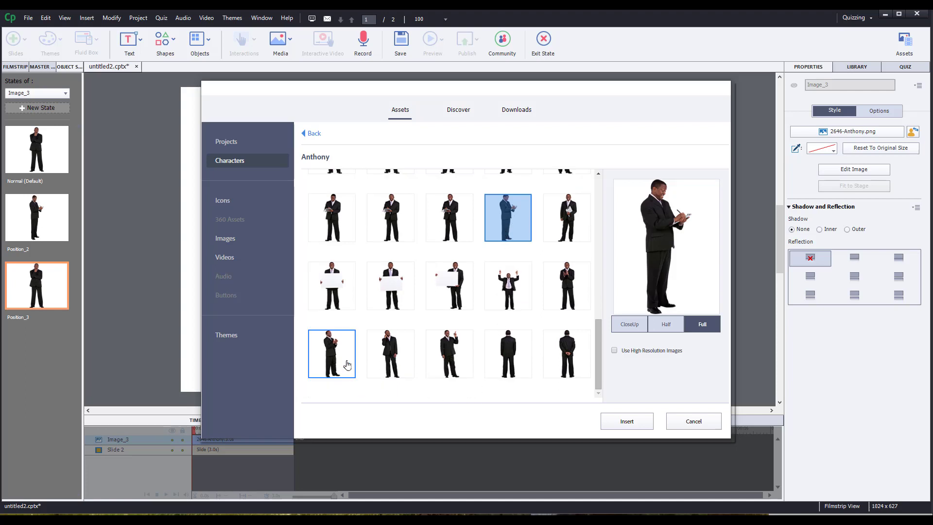
left_click(347, 365)
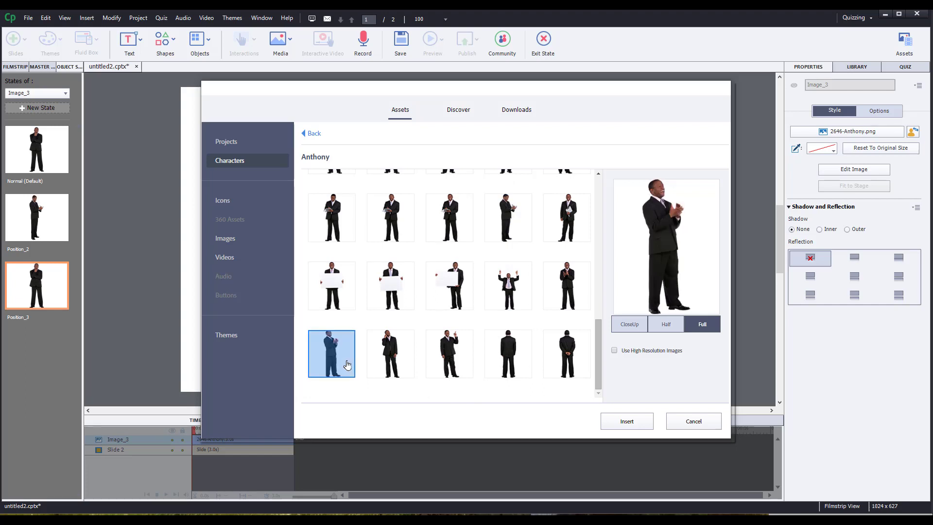
left_click(633, 420)
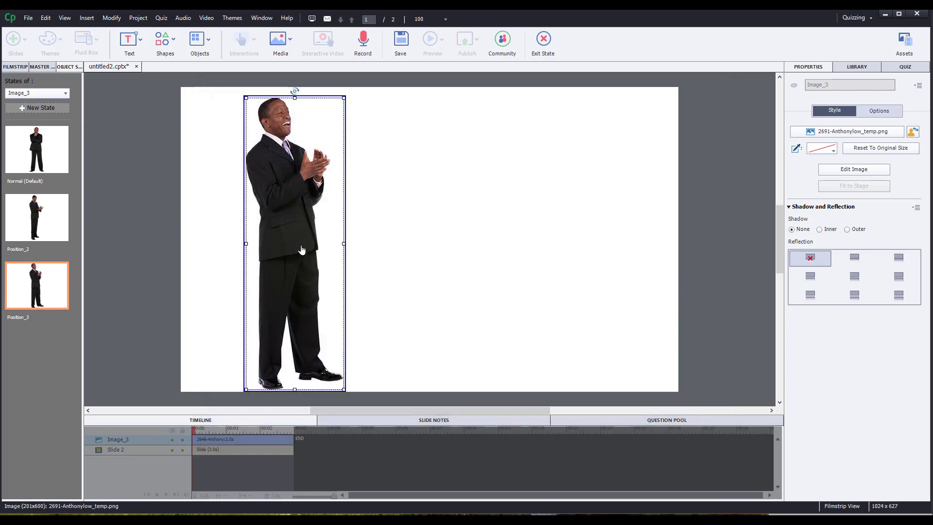
left_click_drag(302, 250, 365, 245)
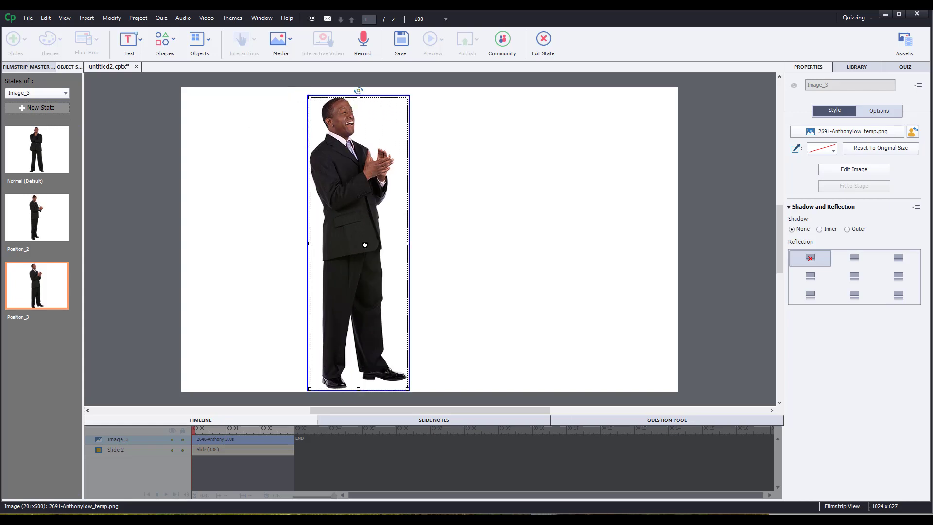
Compare the character's pose and placement across the Normal, Position_2 and Position_3 states.
left_click(48, 227)
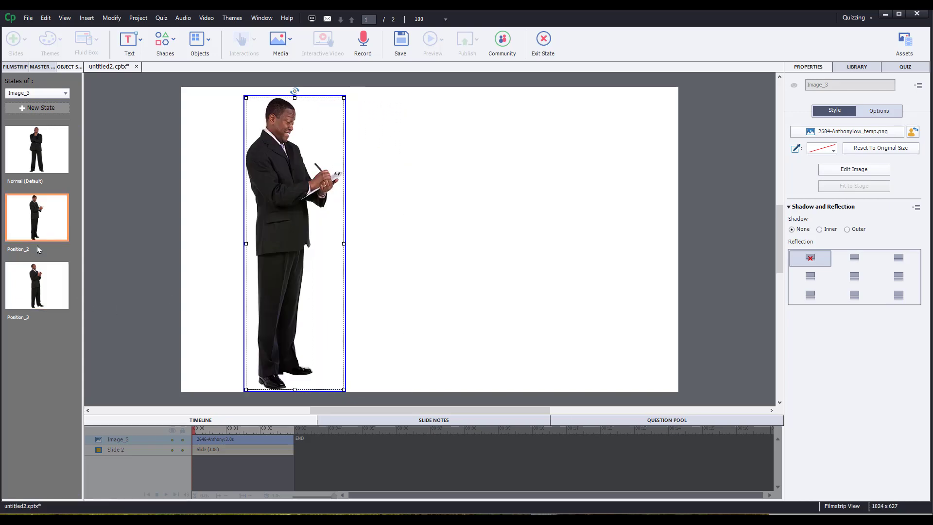
left_click(38, 270)
left_click(56, 165)
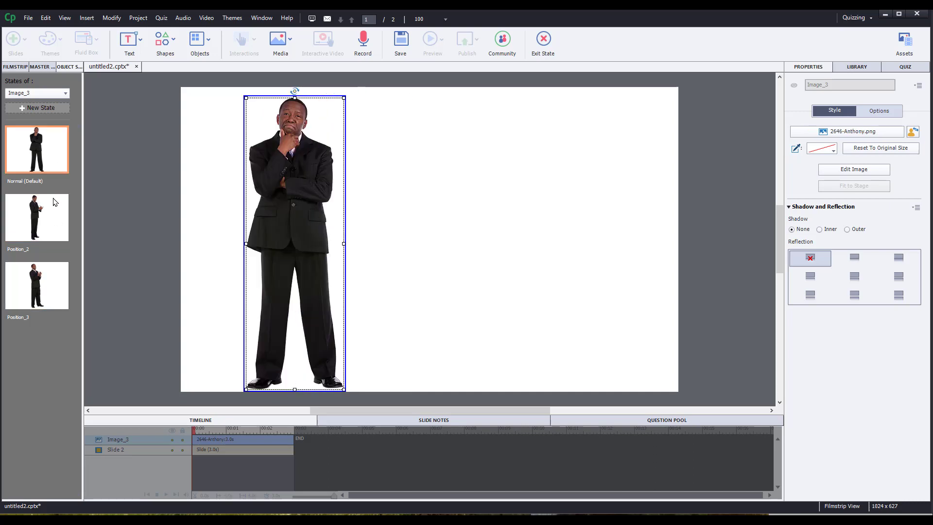
left_click(60, 226)
left_click(59, 268)
left_click(62, 223)
left_click(54, 281)
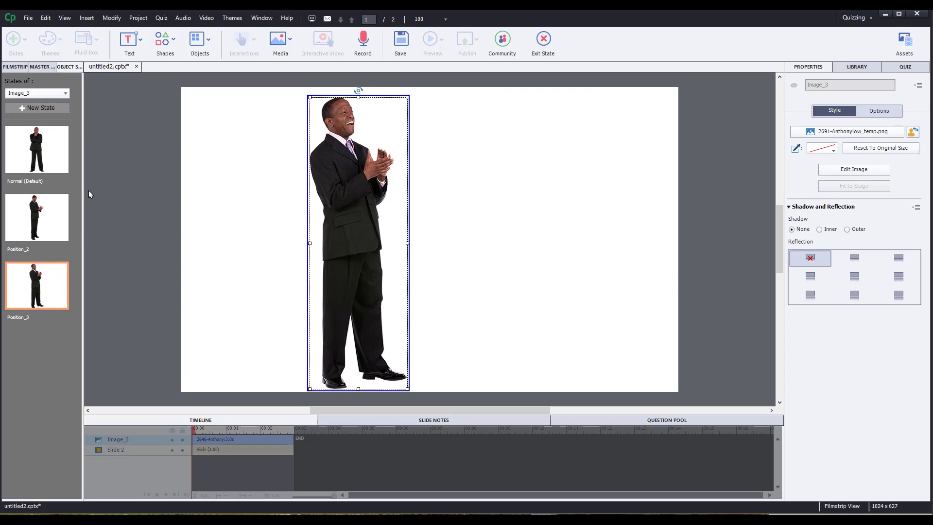
Add two more states to the character image, named Position 4 and Position 5.
left_click(22, 108)
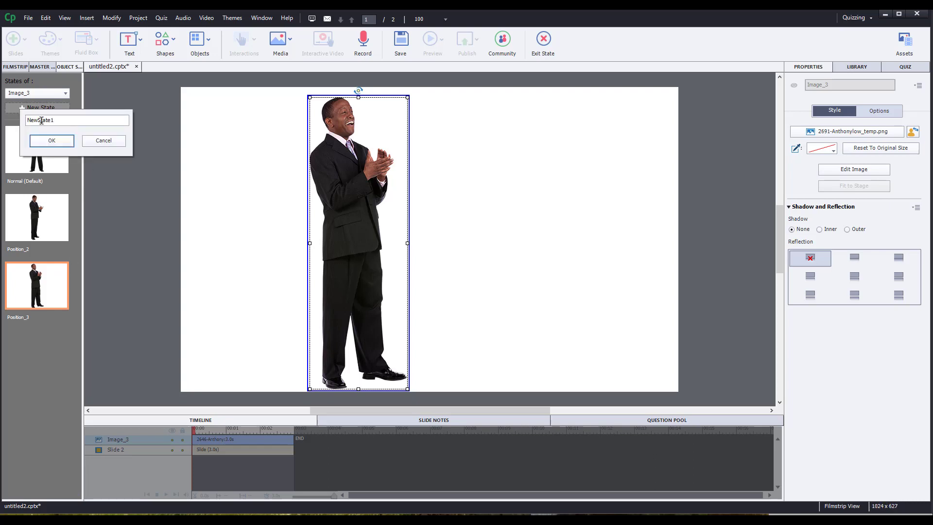
left_click_drag(62, 121, 28, 120)
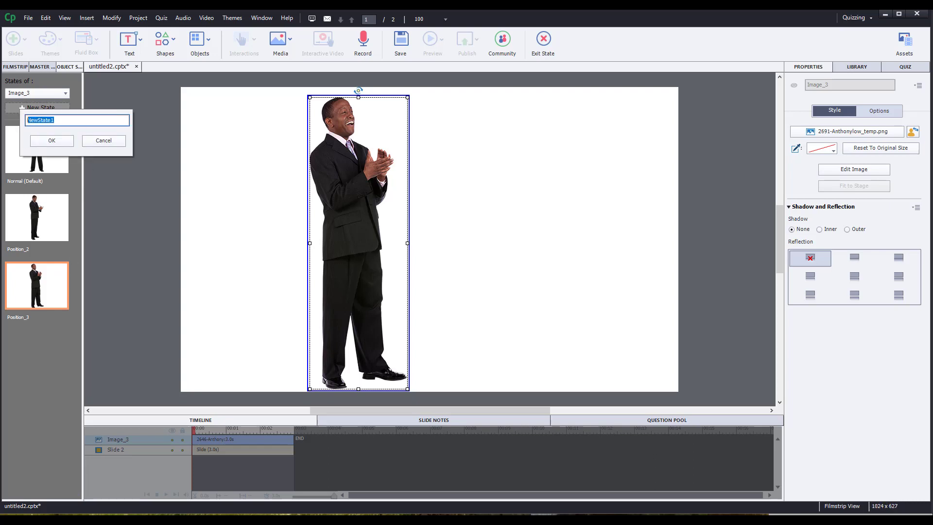
type("Position 4")
left_click(51, 141)
left_click(35, 108)
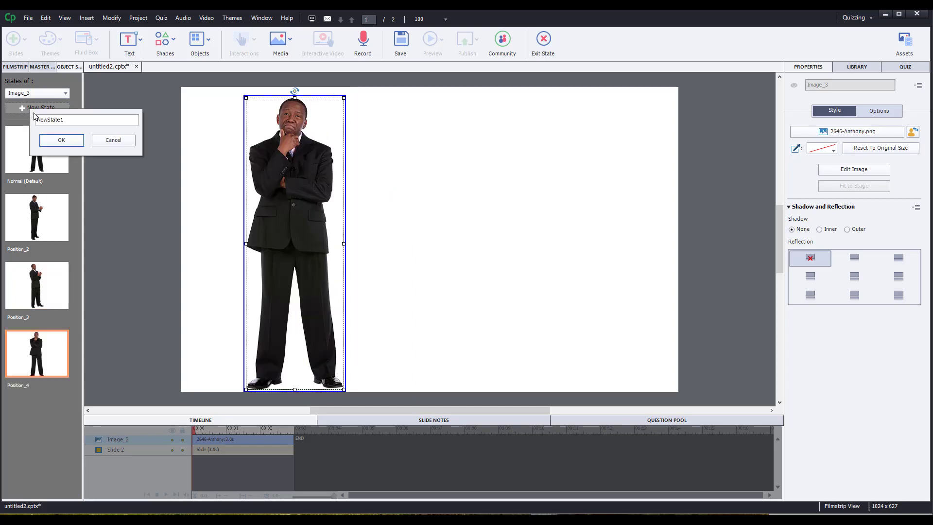
double_click(49, 120)
type("Position 5")
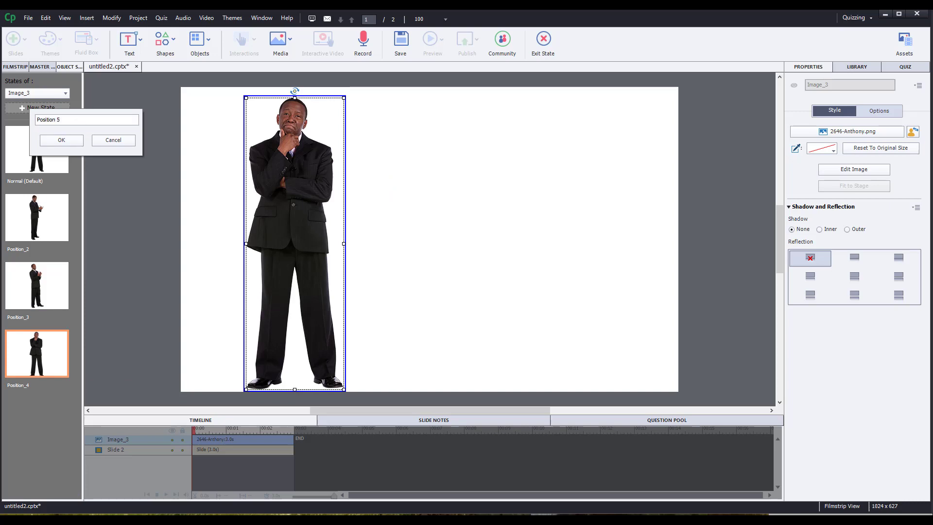
left_click(62, 140)
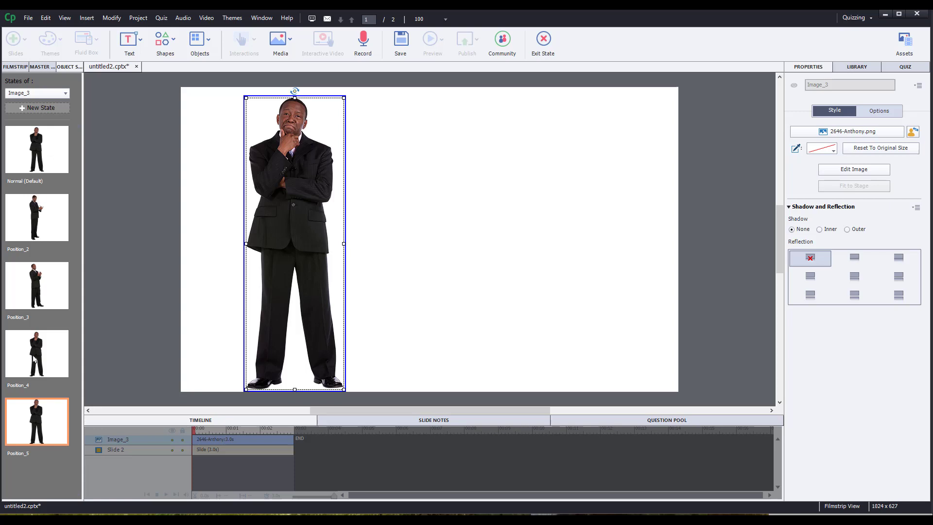
Replace the Position_4 state's image with the full-body Anthony pose turned sideways with both palms open.
left_click(916, 134)
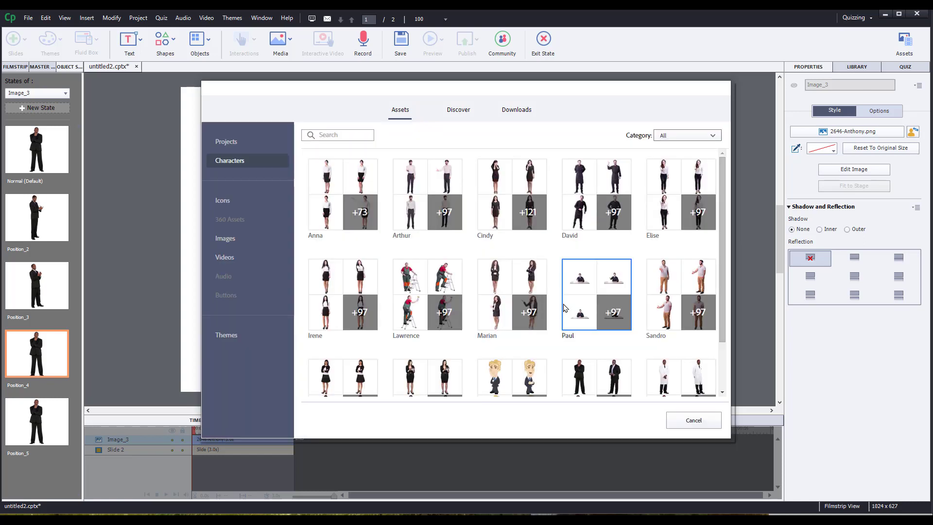
scroll(597, 332, "down", 1)
left_click(598, 336)
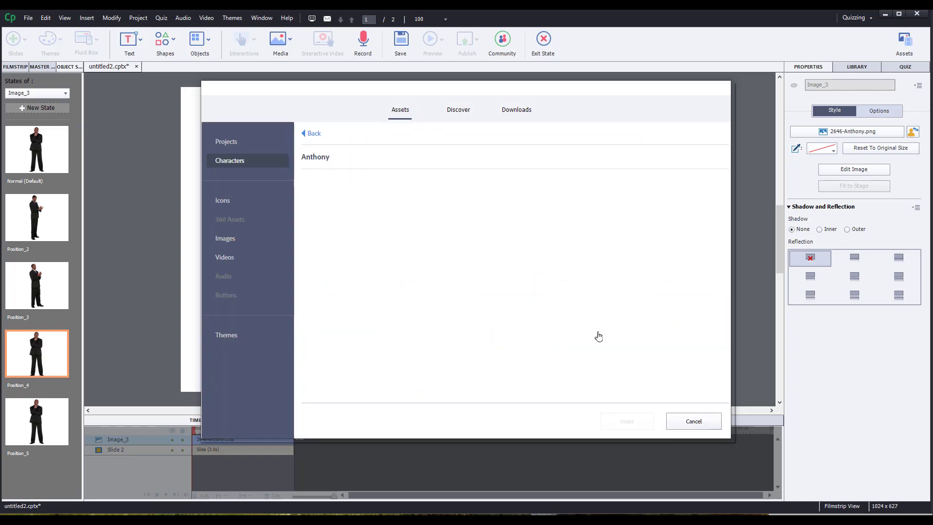
scroll(509, 315, "down", 1)
scroll(509, 314, "down", 2)
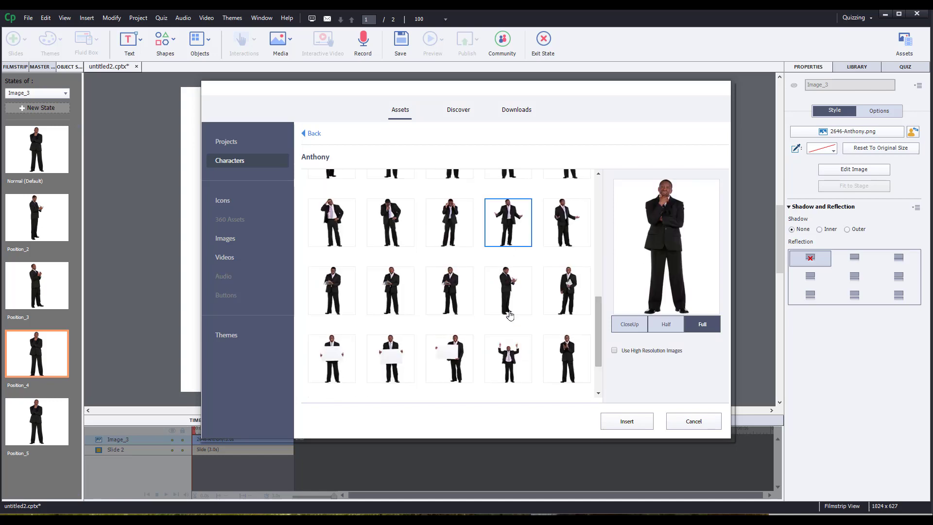
scroll(509, 314, "up", 2)
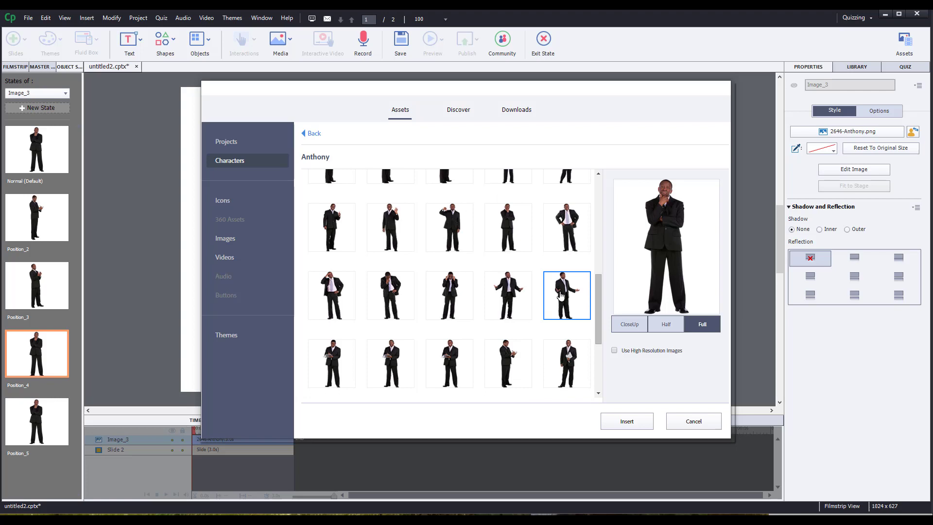
left_click(561, 296)
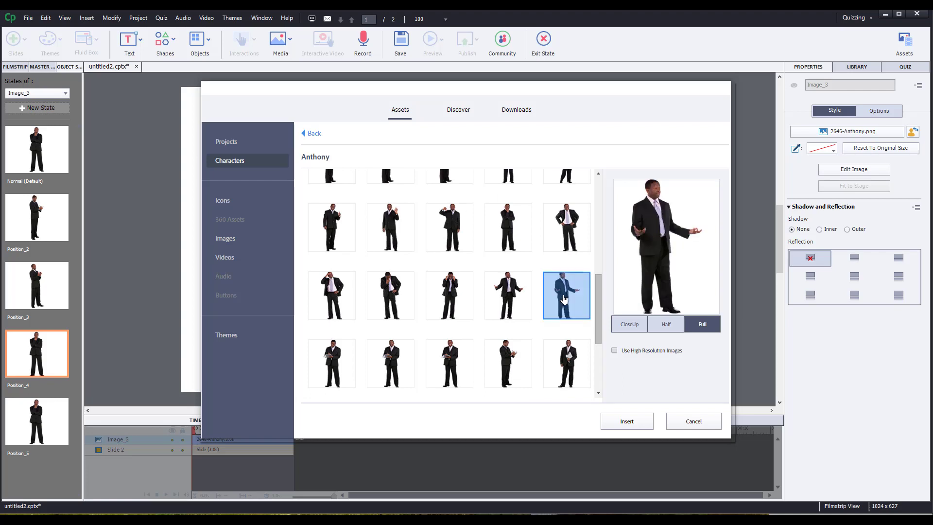
left_click(640, 427)
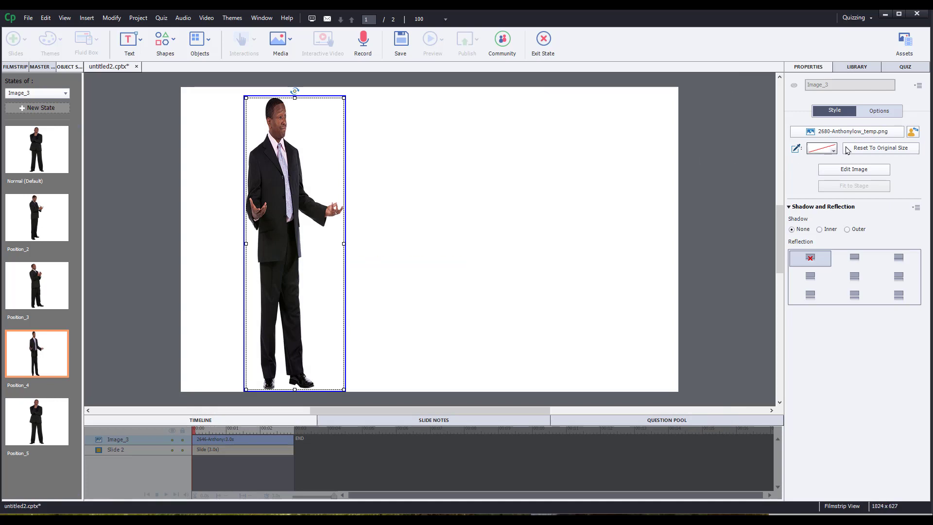
Reset the Position_4 image to its original size and move it right, a step beyond where the Position_3 character stands.
left_click(893, 150)
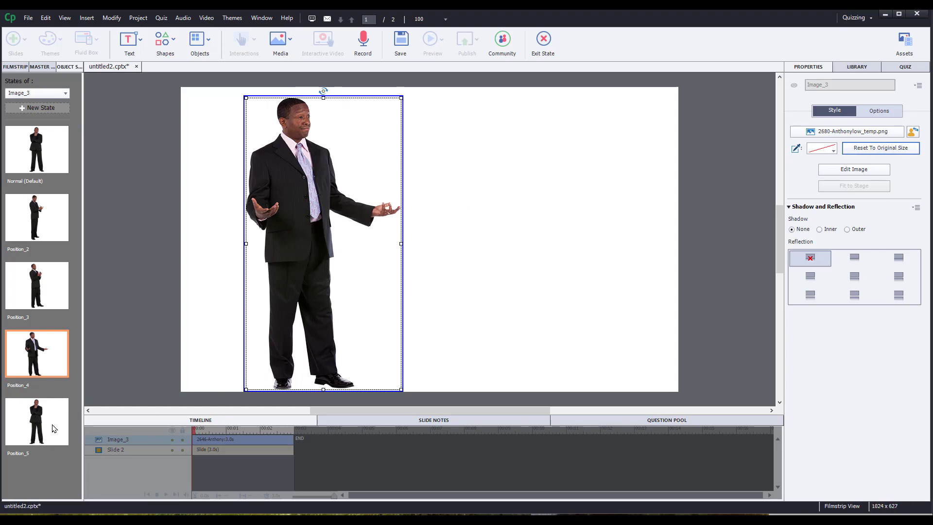
left_click(40, 297)
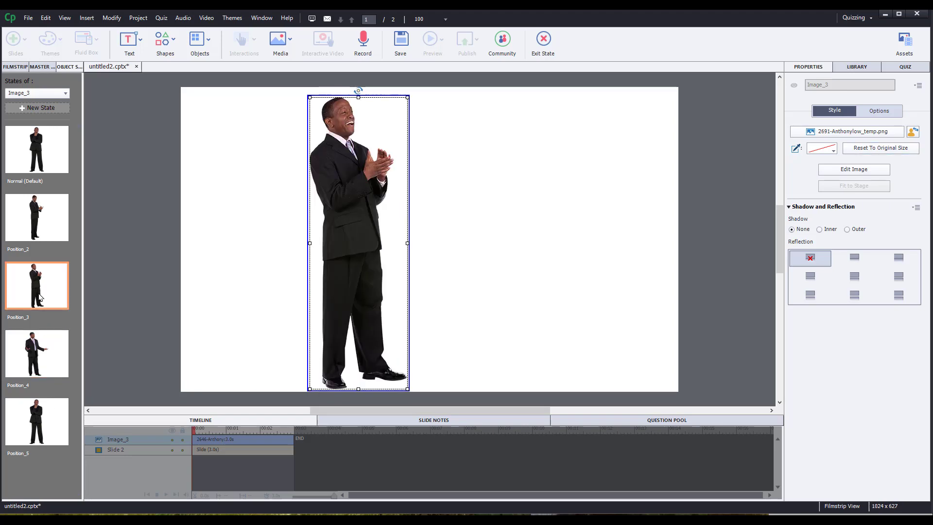
left_click(32, 353)
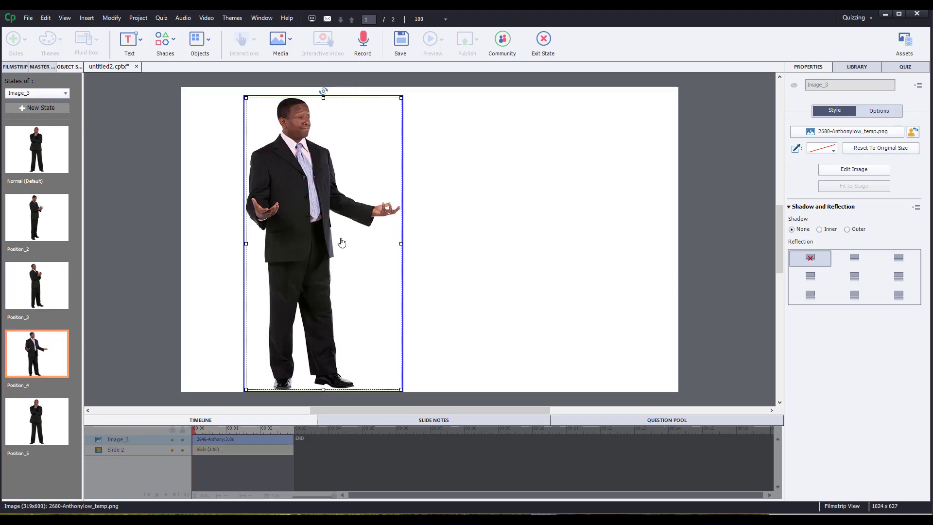
left_click(44, 305)
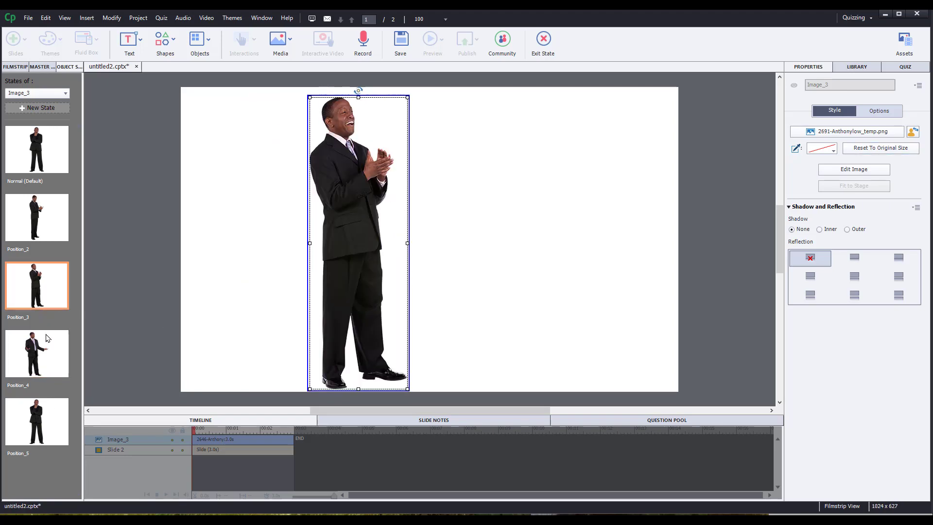
left_click(47, 350)
left_click_drag(313, 234, 420, 234)
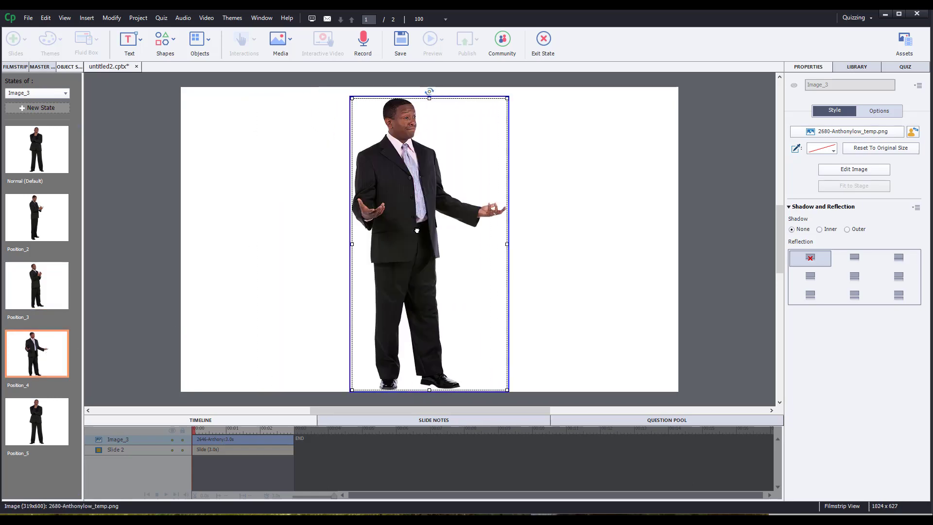
left_click(38, 305)
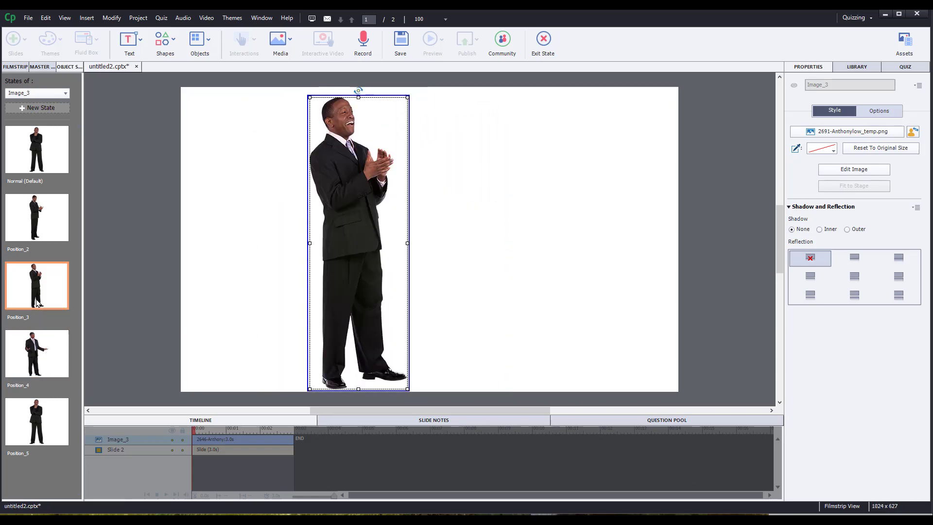
left_click(36, 362)
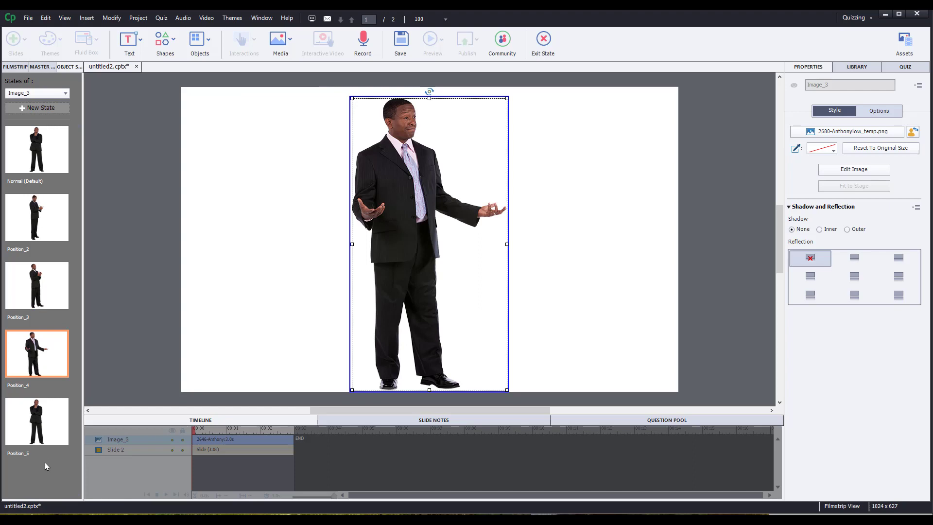
Move the Position_5 character to the right part of the slide, check the other states' placement, and exit state editing.
left_click(40, 432)
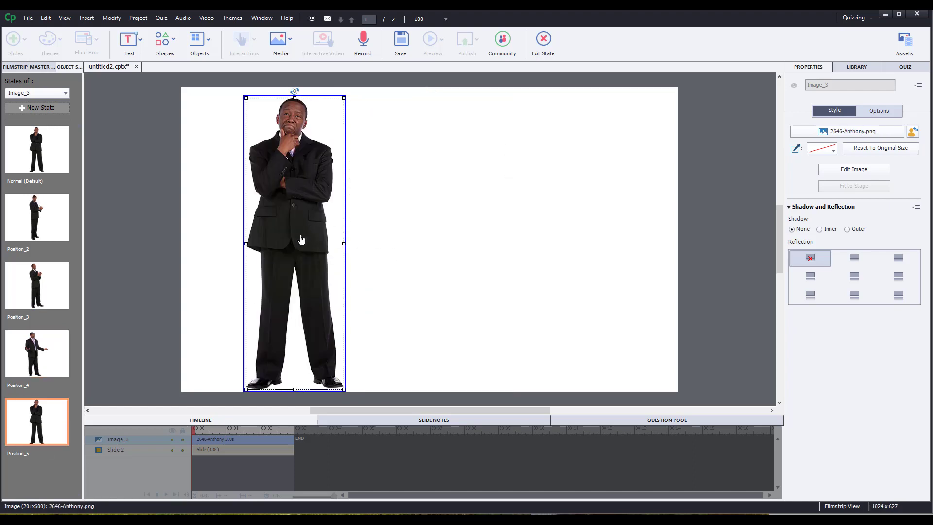
left_click_drag(302, 240, 552, 238)
left_click(27, 358)
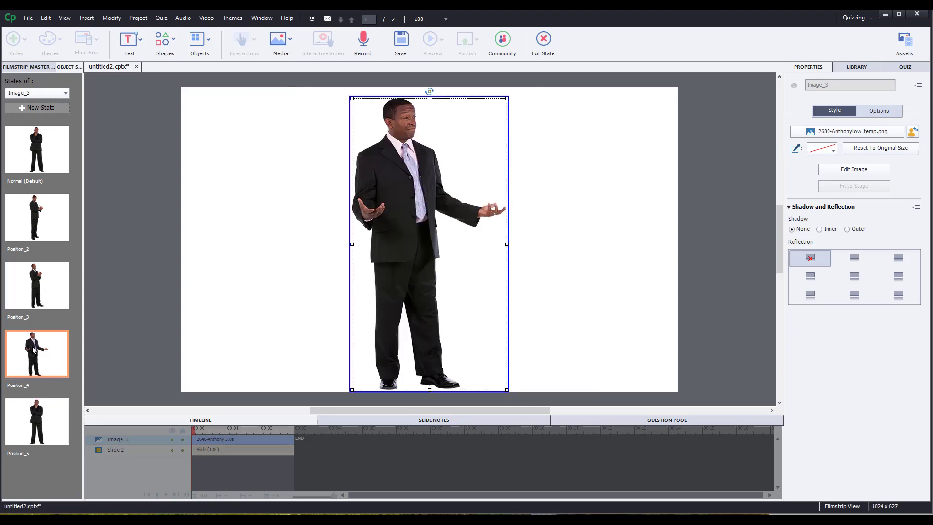
left_click(43, 218)
left_click(42, 149)
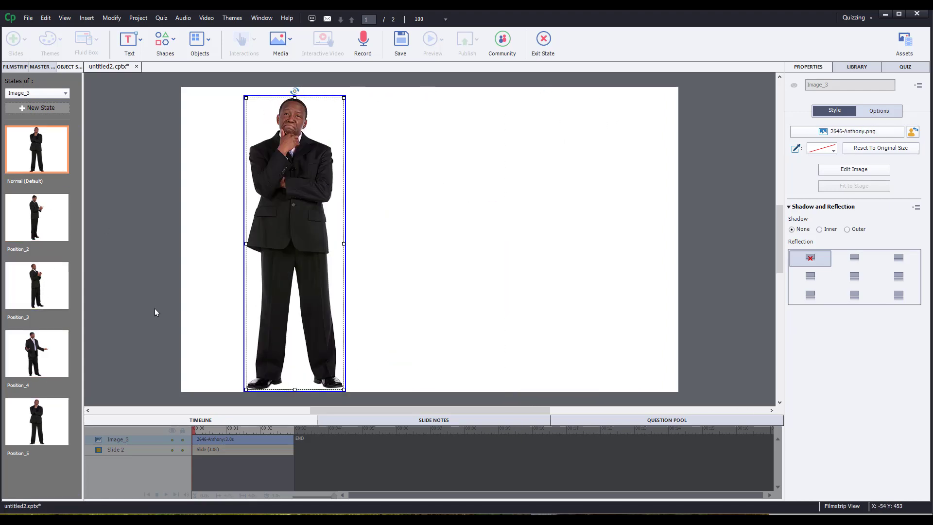
left_click(543, 39)
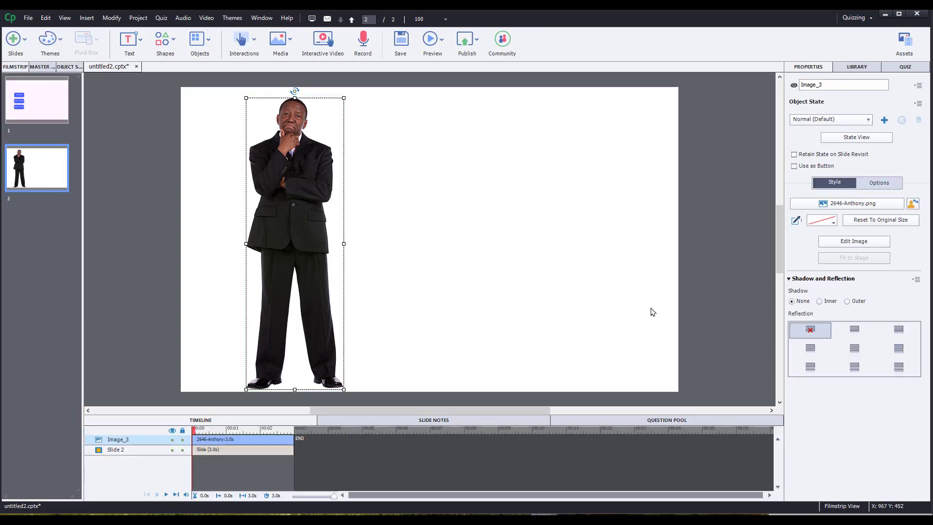
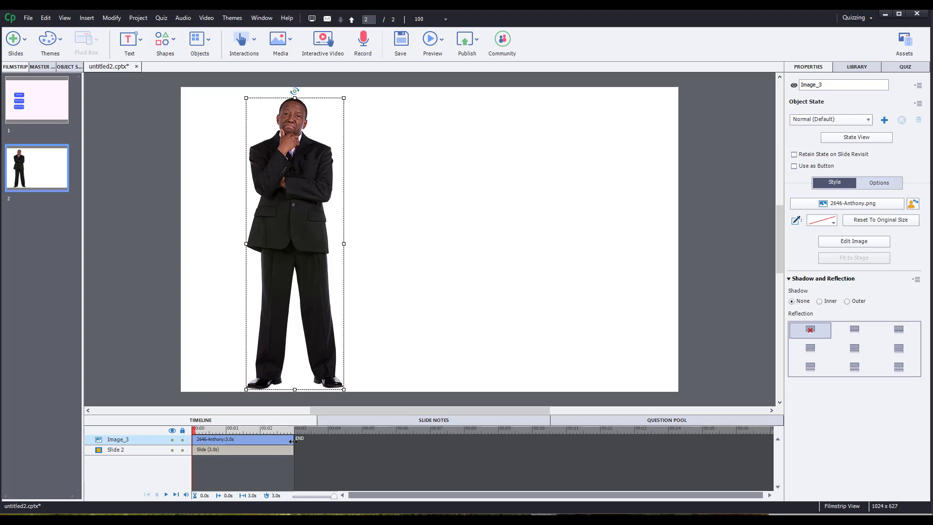
Shorten the character image's display time to 0.6 sec and give it a Fade In and Out transition.
left_click_drag(292, 441, 219, 442)
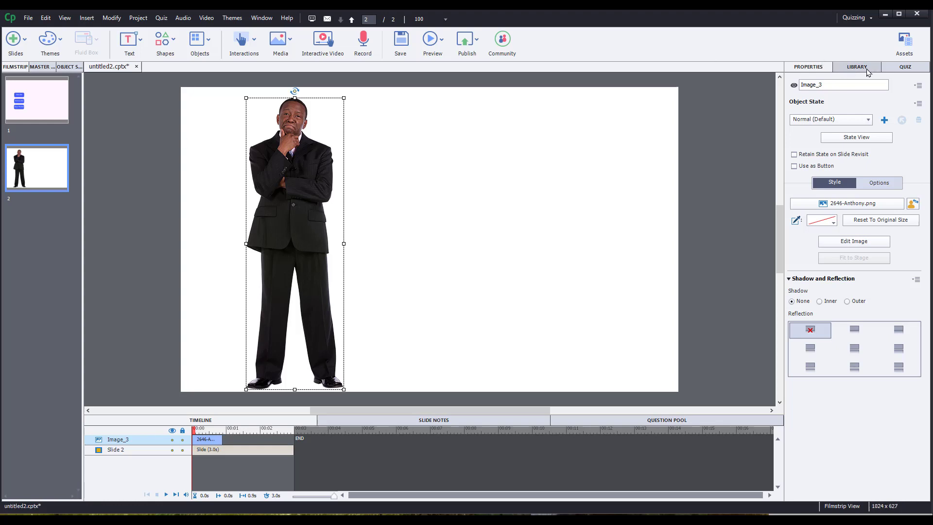
left_click(262, 18)
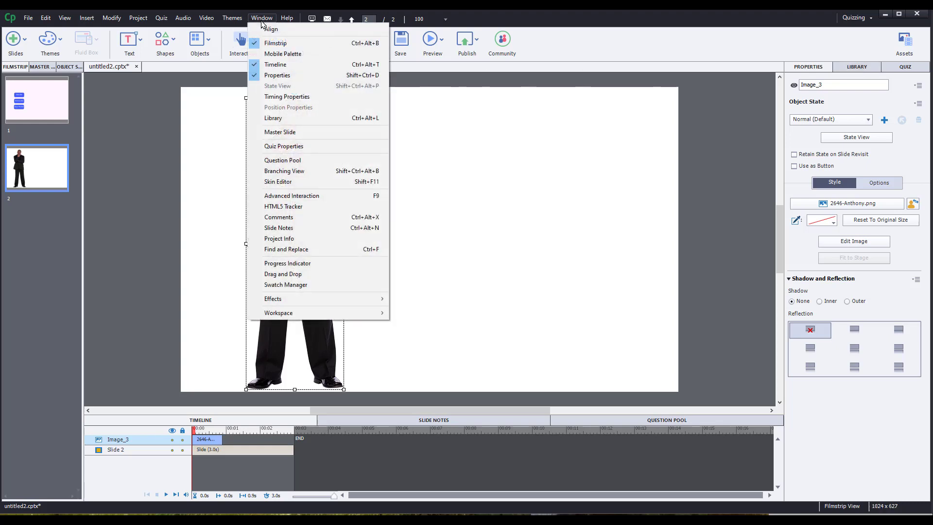
left_click(308, 96)
left_click(849, 454)
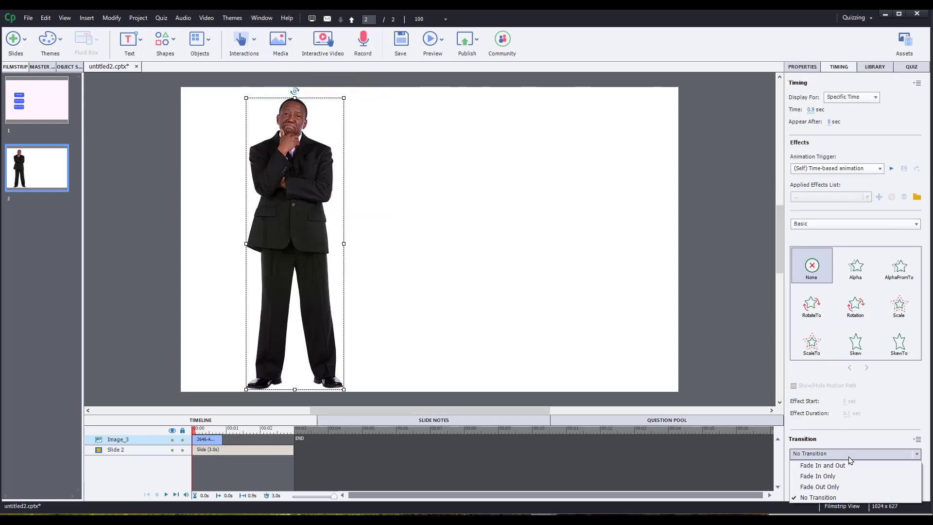
left_click(858, 466)
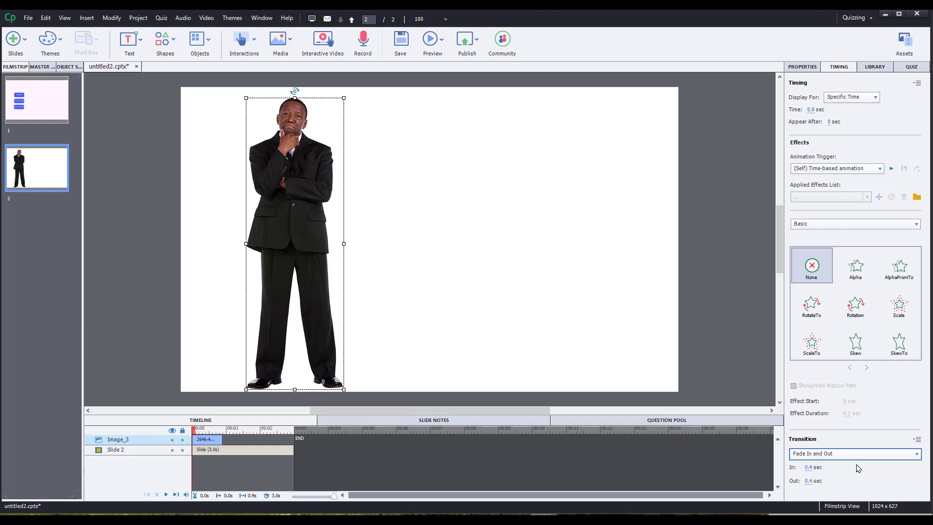
left_click(220, 440)
left_click_drag(220, 440, 212, 441)
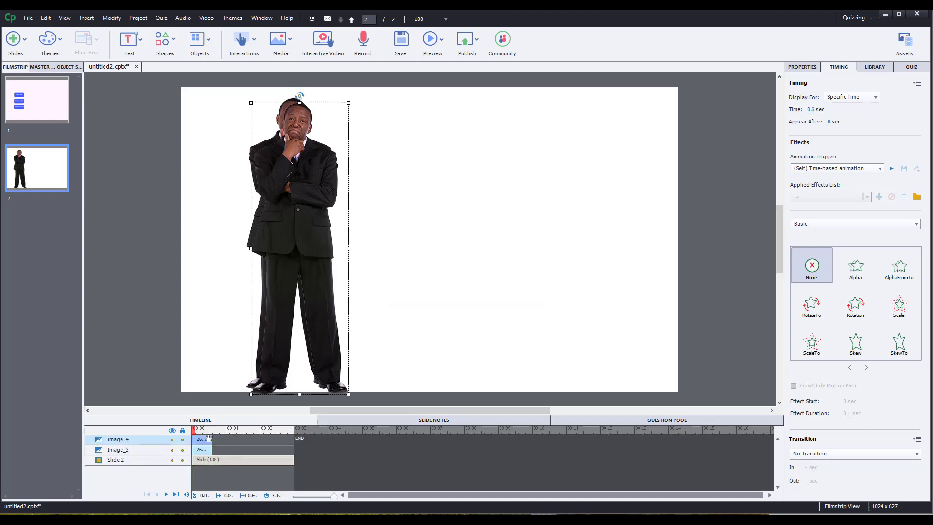
Start the duplicate Image_4 at 0.5 sec over the original and switch it to Position_2, moved slightly right.
left_click_drag(199, 441, 214, 441)
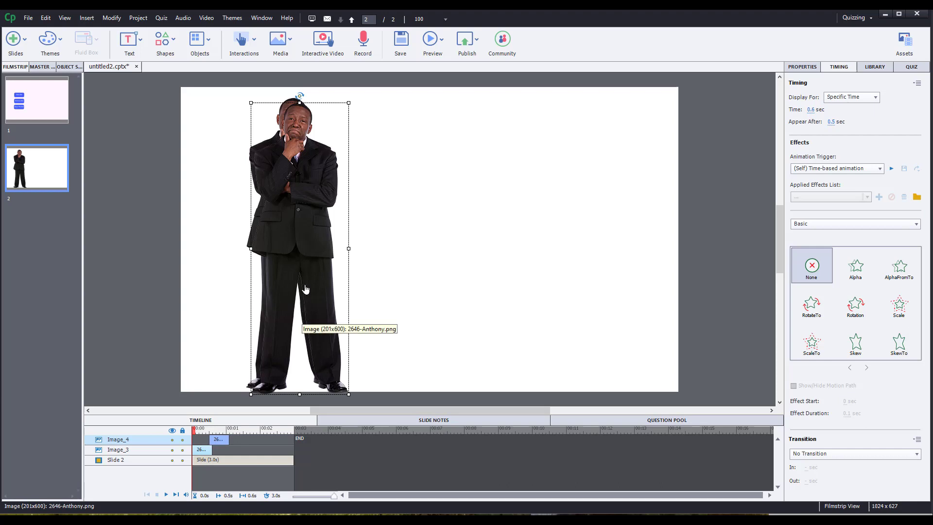
left_click_drag(306, 290, 303, 287)
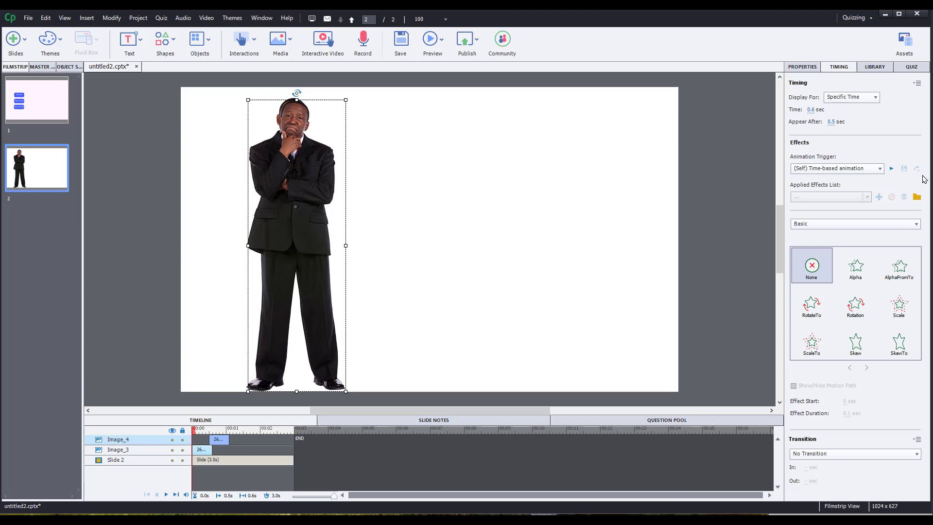
left_click(802, 67)
left_click(861, 119)
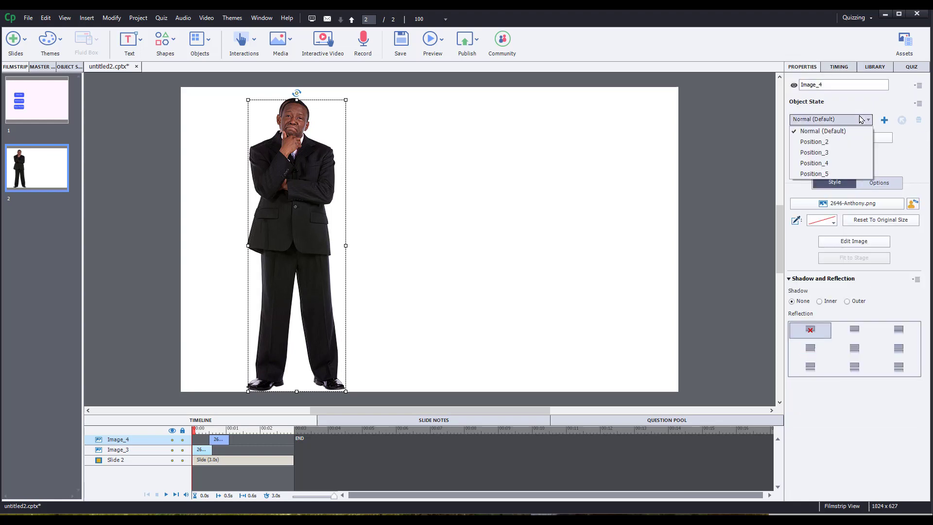
left_click(821, 142)
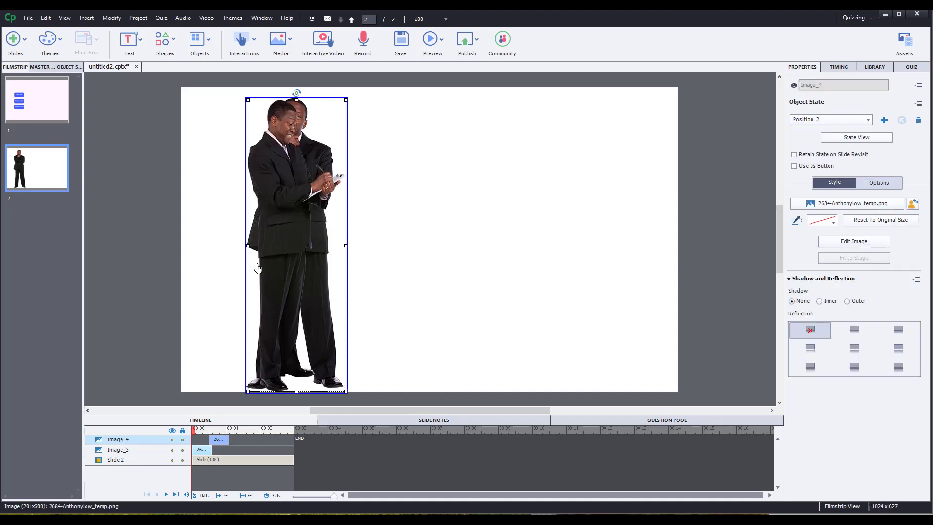
left_click_drag(296, 238, 332, 234)
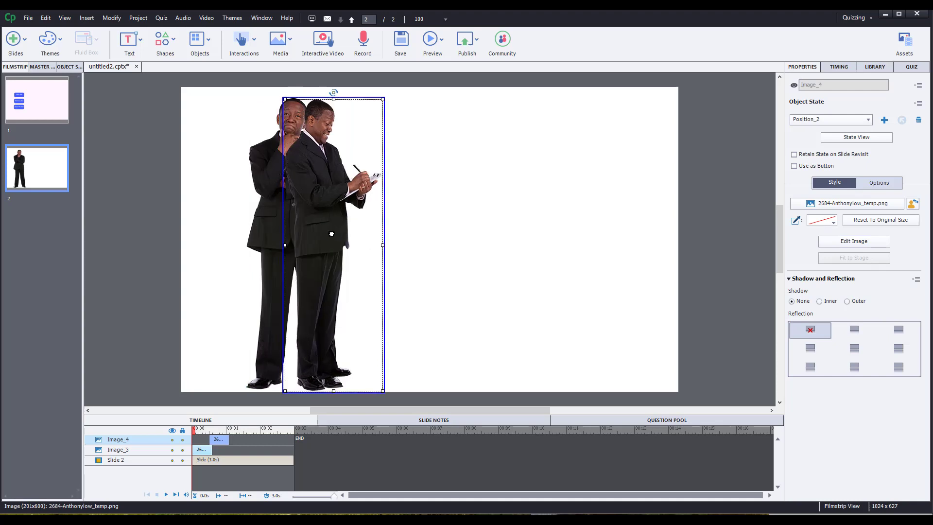
Play the slide's timeline to check the transition from the first pose to the Position_2 pose.
left_click(165, 494)
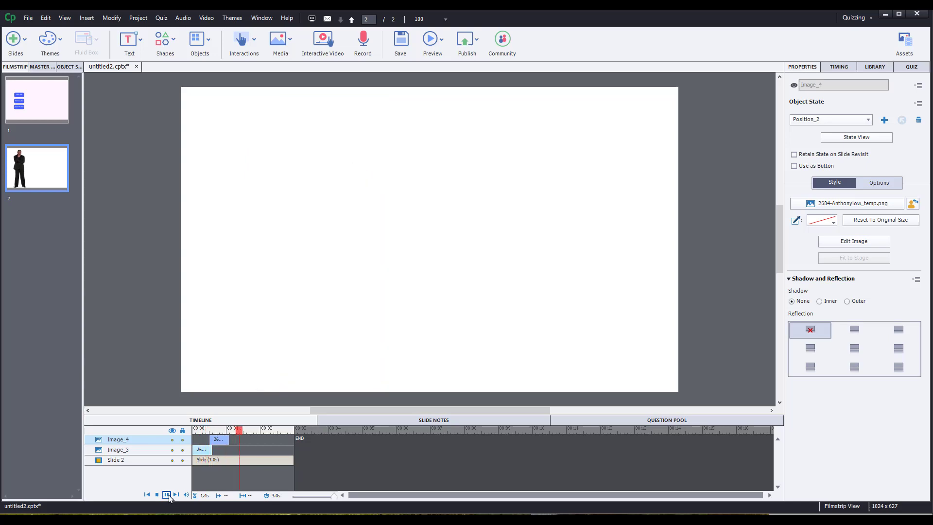
left_click(166, 494)
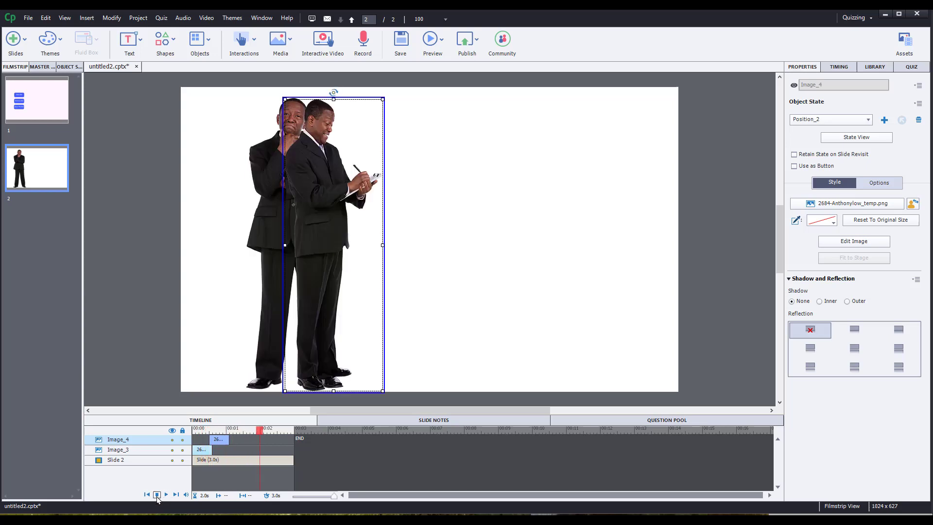
left_click(157, 495)
left_click(166, 494)
Paste another copy of the character image starting at 1.0 sec and switch it to the Position_3 state.
key("ctrl+v")
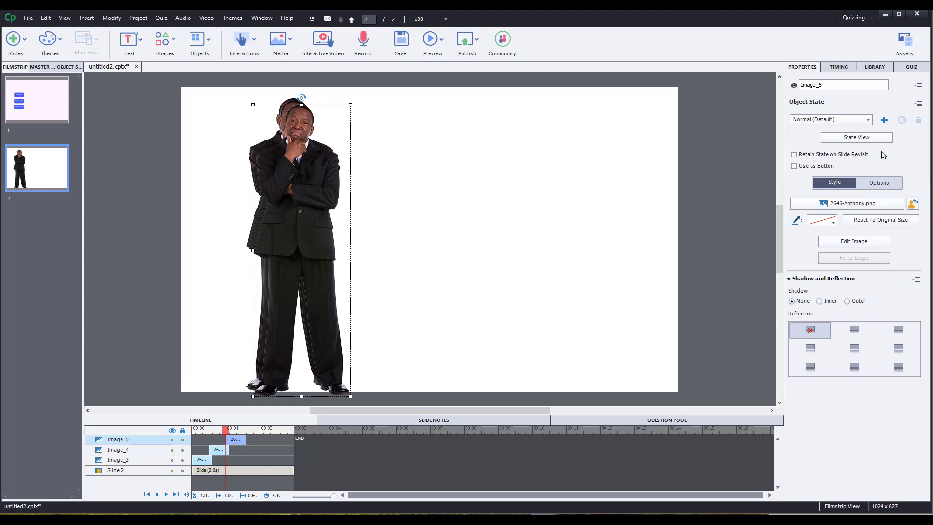
left_click(864, 120)
left_click(809, 160)
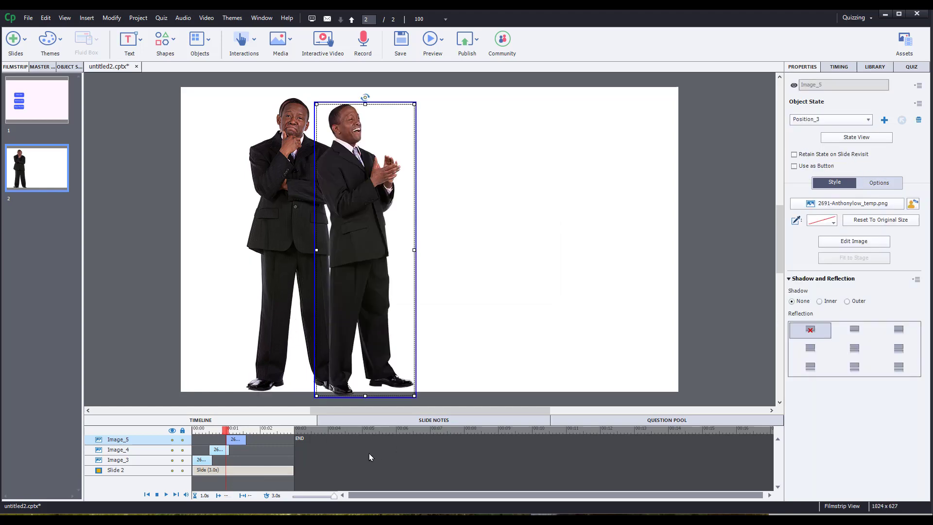
Paste a further copy of the character image starting at 1.5 sec and switch it to the Position_4 state.
key("ctrl+v")
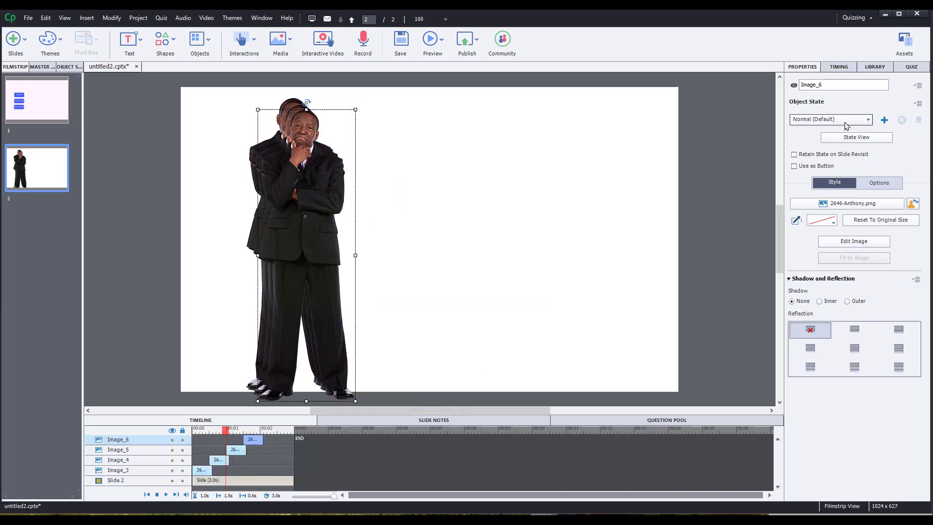
left_click(865, 124)
left_click(826, 175)
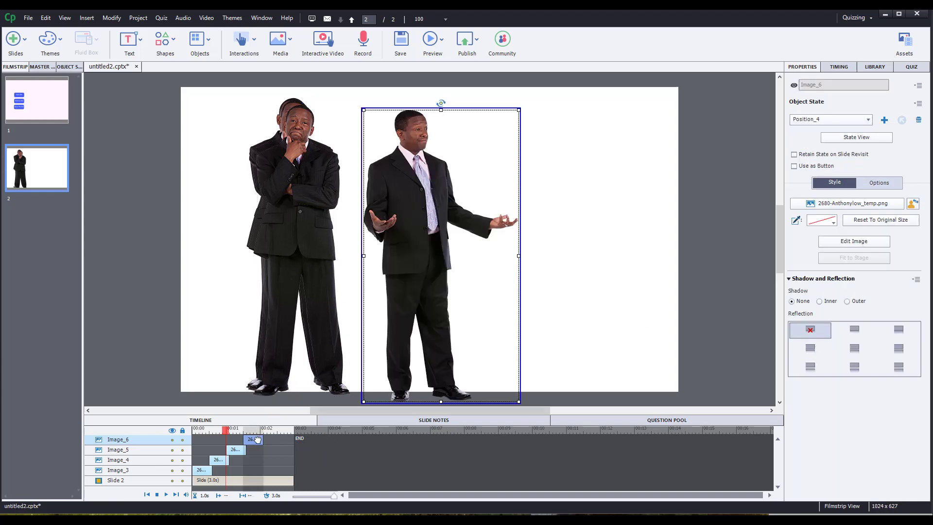
Paste a last character copy, start it at 2.0 sec, and switch it to Position_5, moved up to stand within the slide.
key("ctrl+v")
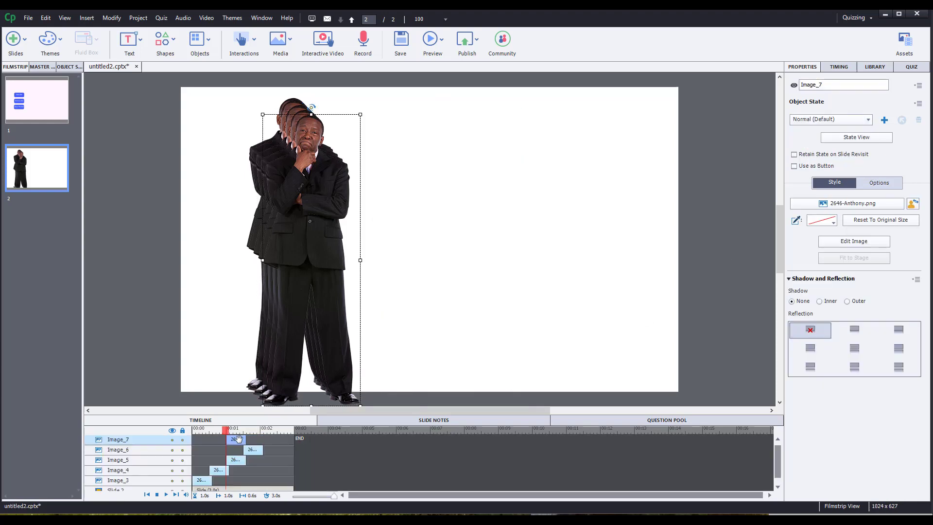
left_click_drag(235, 439, 273, 440)
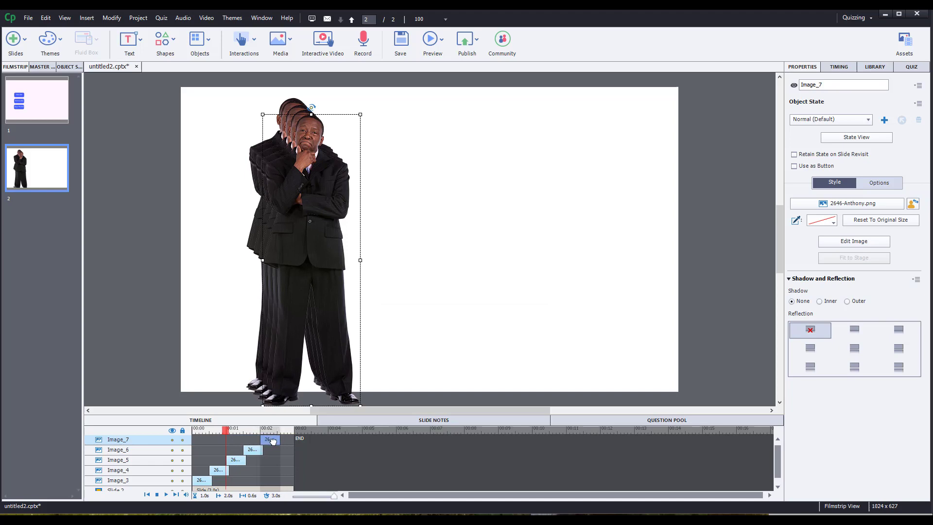
left_click(855, 124)
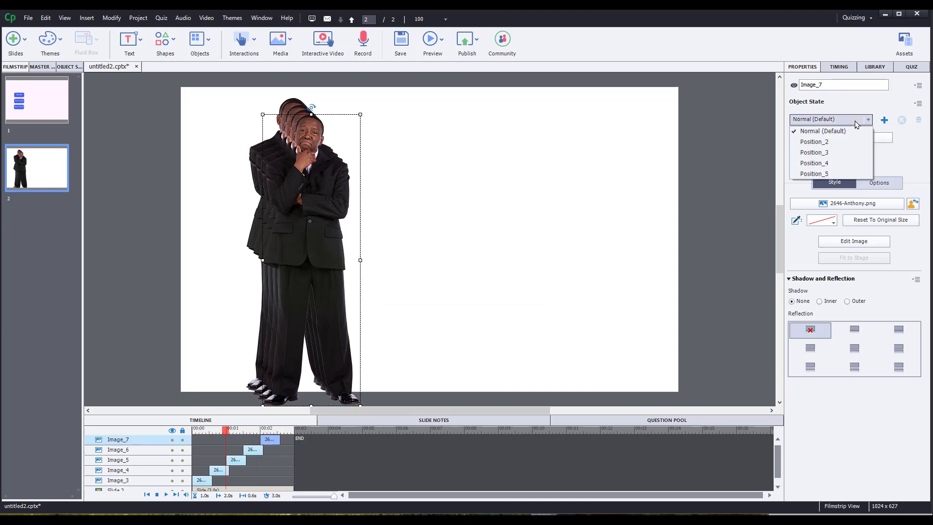
left_click(821, 174)
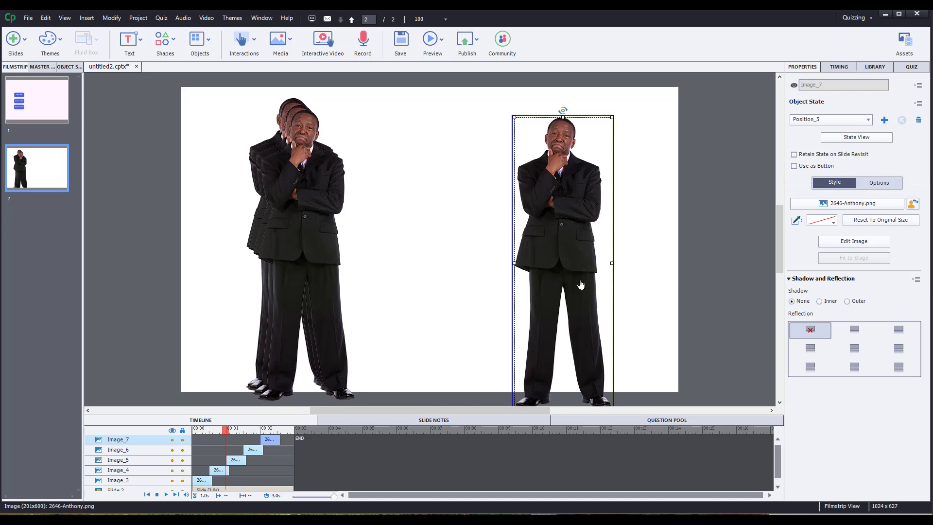
left_click_drag(581, 284, 591, 266)
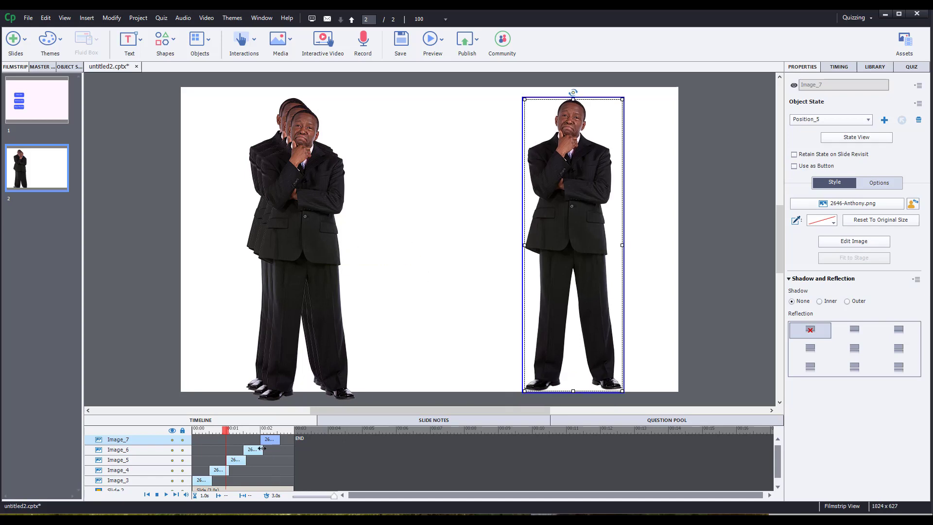
Select all the character images at 1.7 sec on the timeline and move them together toward the slide's centre.
left_click(250, 430)
left_click(310, 267)
key("ctrl+a")
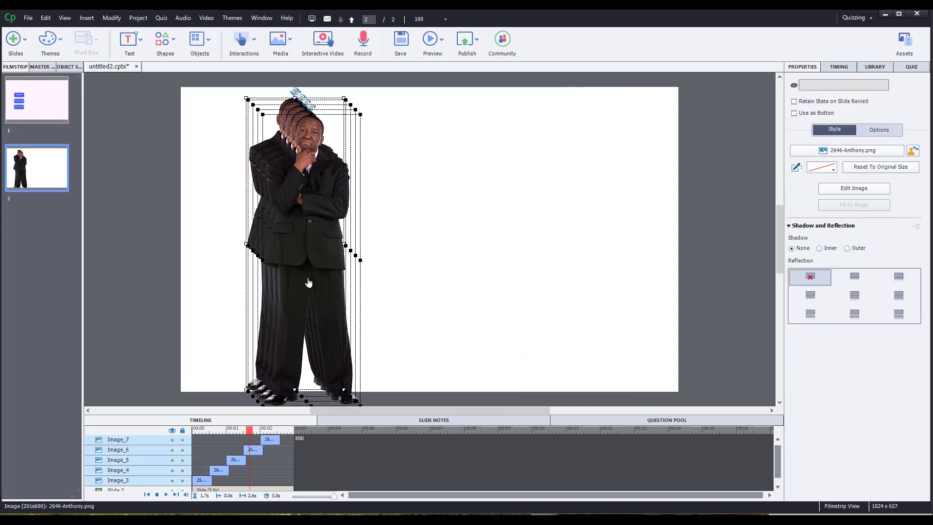
left_click_drag(308, 289, 410, 272)
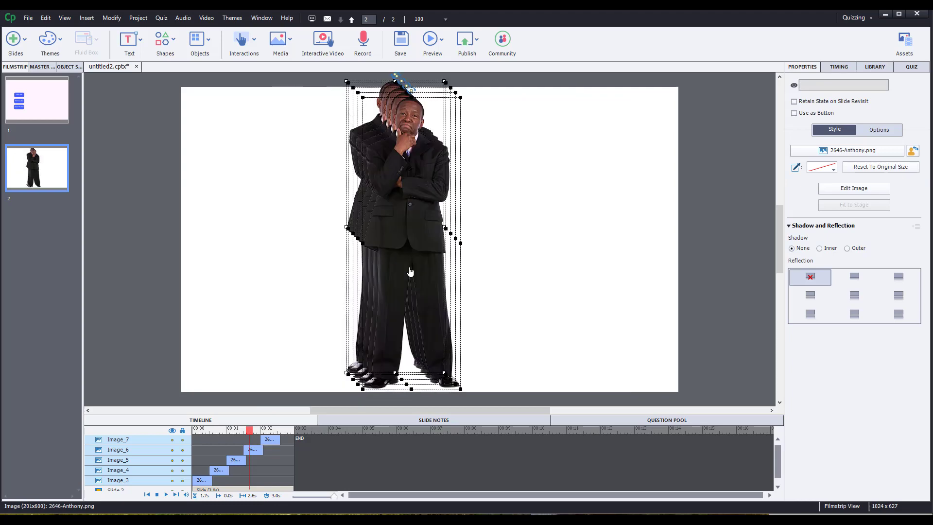
Undo the last move of the character images and play the slide's timeline from the start to check the animation.
key("ctrl+z")
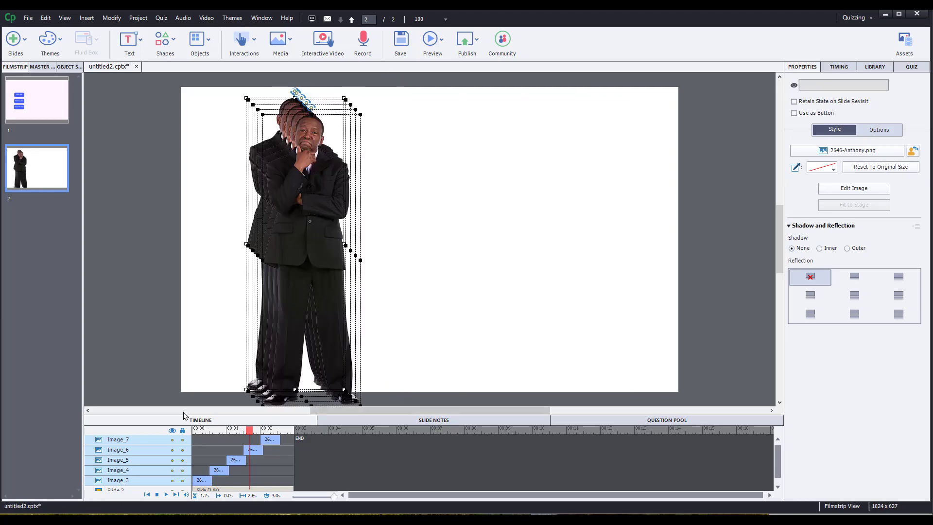
left_click(147, 494)
left_click(167, 494)
left_click(167, 494)
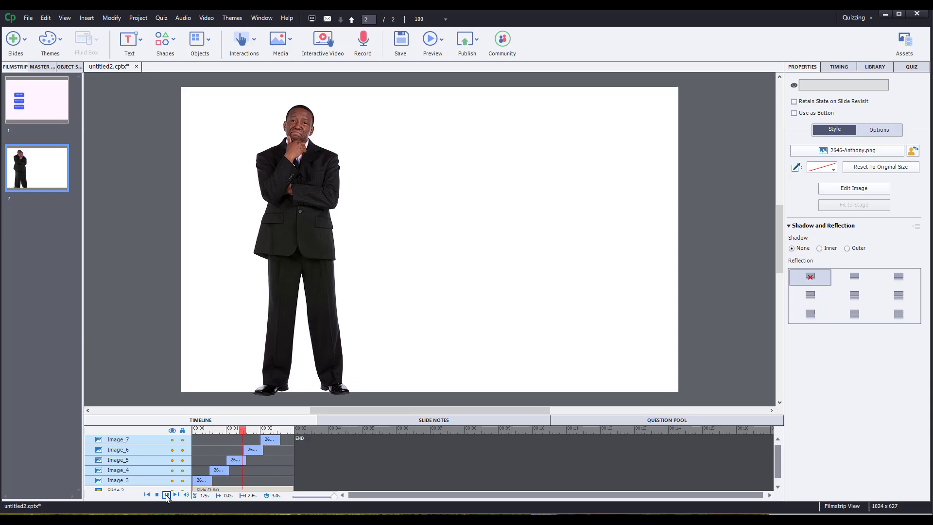
left_click(167, 494)
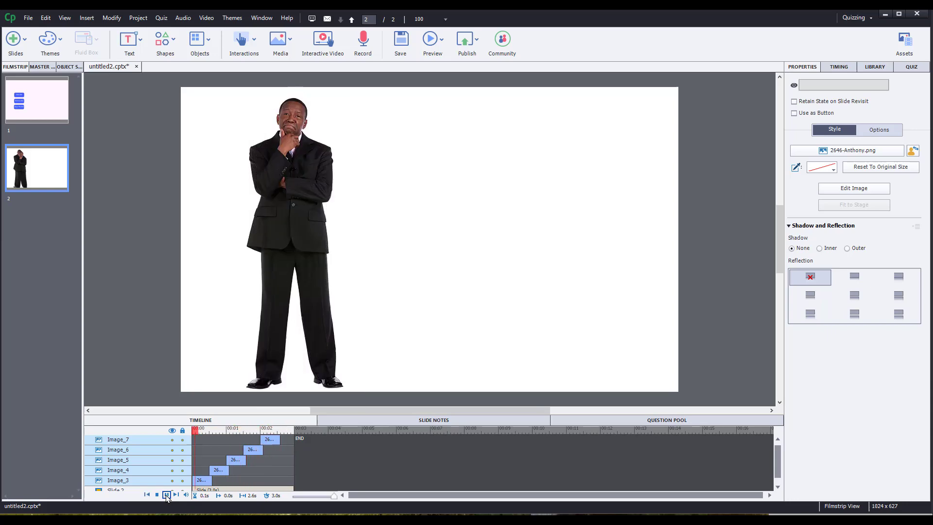
left_click(157, 495)
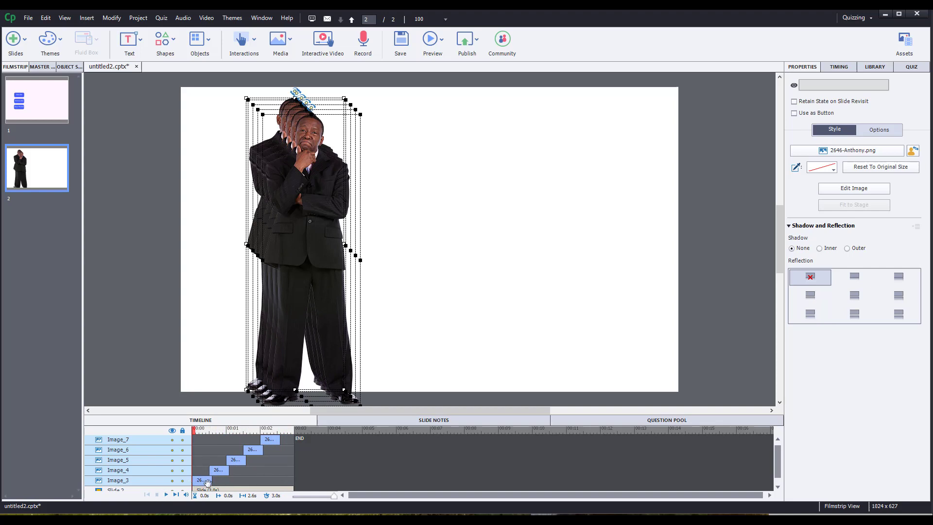
Extend all the selected character images together to 2.9 sec each on the timeline.
left_click_drag(210, 481, 292, 481)
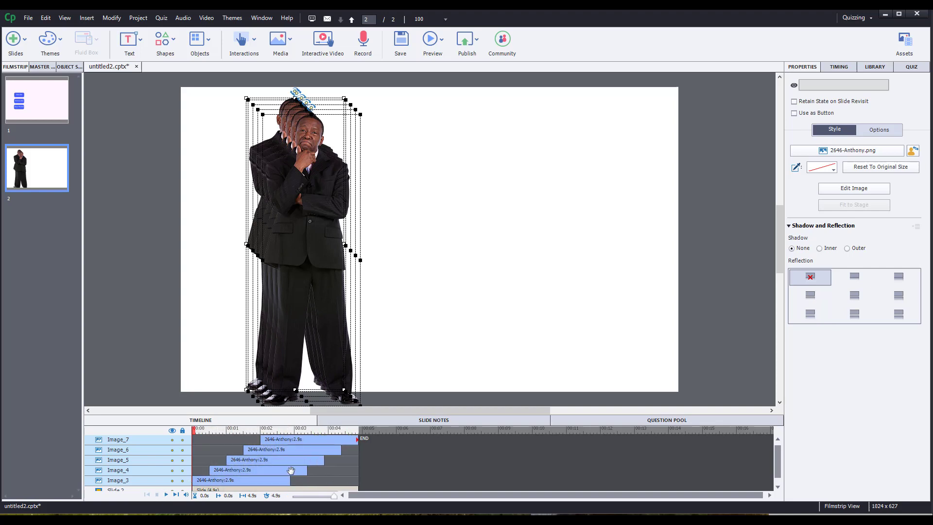
Delete every character copy except the first image and shorten the slide to 2.9 sec.
left_click(322, 442)
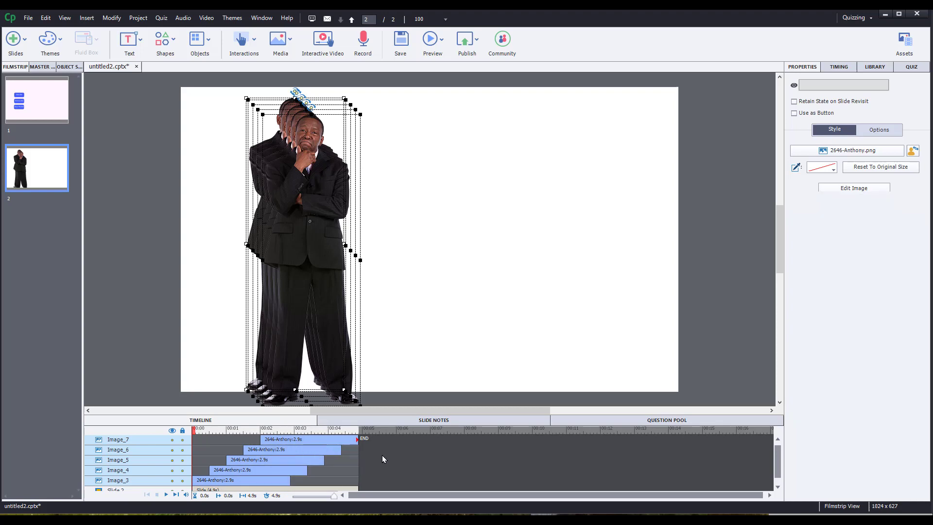
key("Delete")
left_click(329, 442)
key("Delete")
left_click(318, 442)
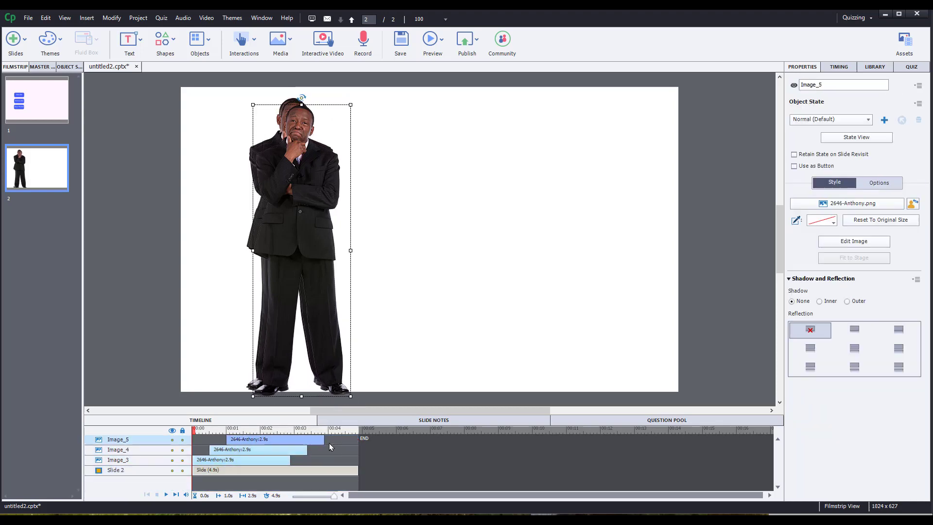
key("Delete")
left_click(244, 439)
key("Delete")
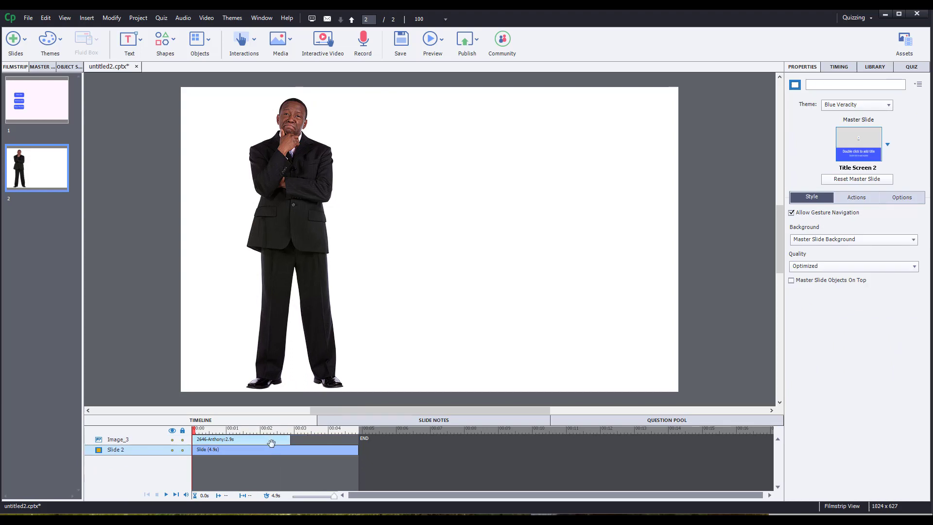
left_click_drag(360, 454, 266, 472)
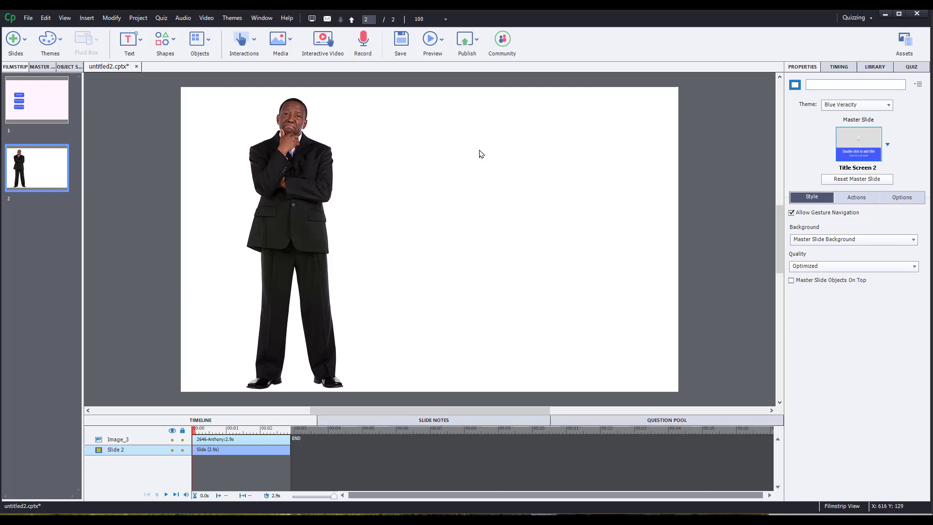
Draw a rounded rectangle of about 114 x 47 px in the slide's upper-right corner as a button labelled Go.
left_click(174, 55)
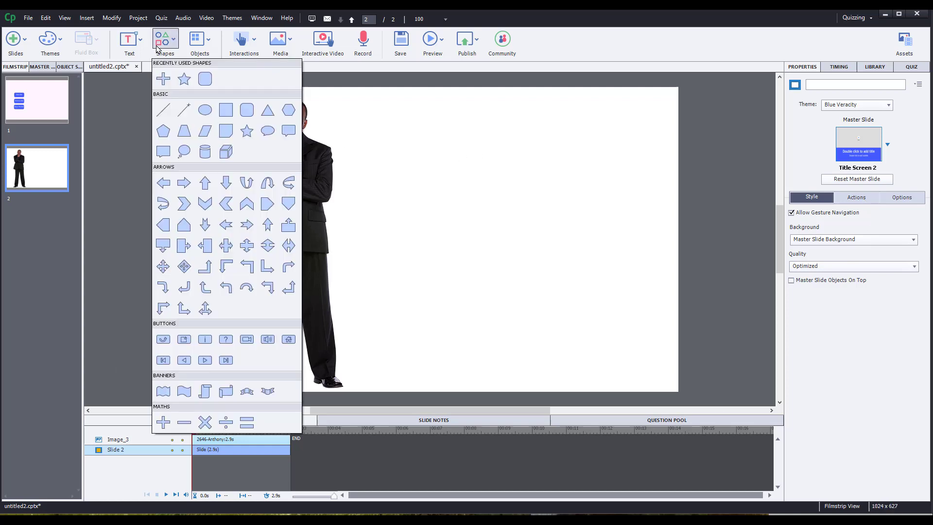
left_click(205, 79)
left_click_drag(598, 110, 654, 133)
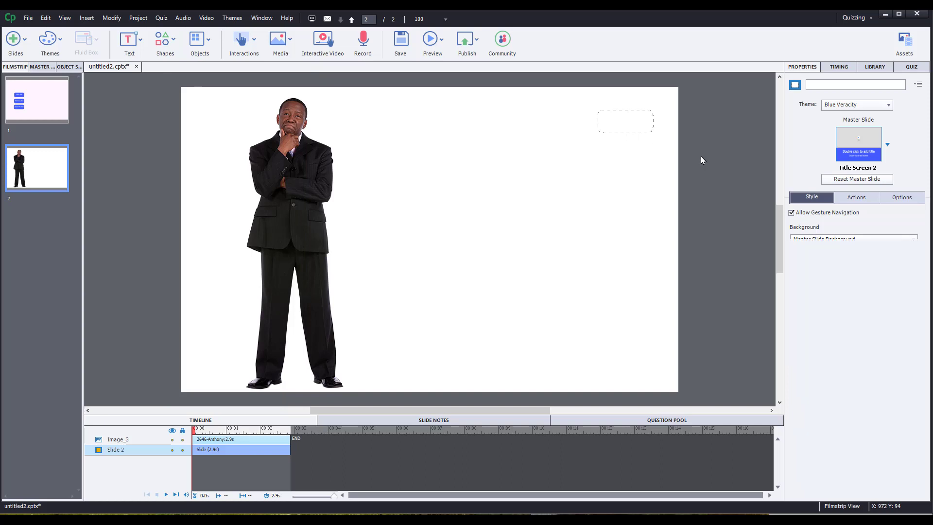
left_click(794, 166)
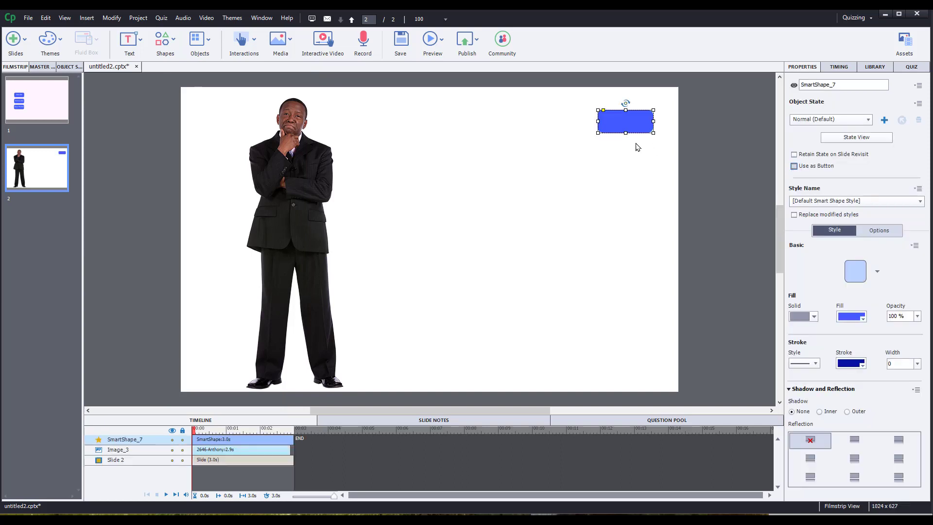
double_click(627, 126)
type("Go")
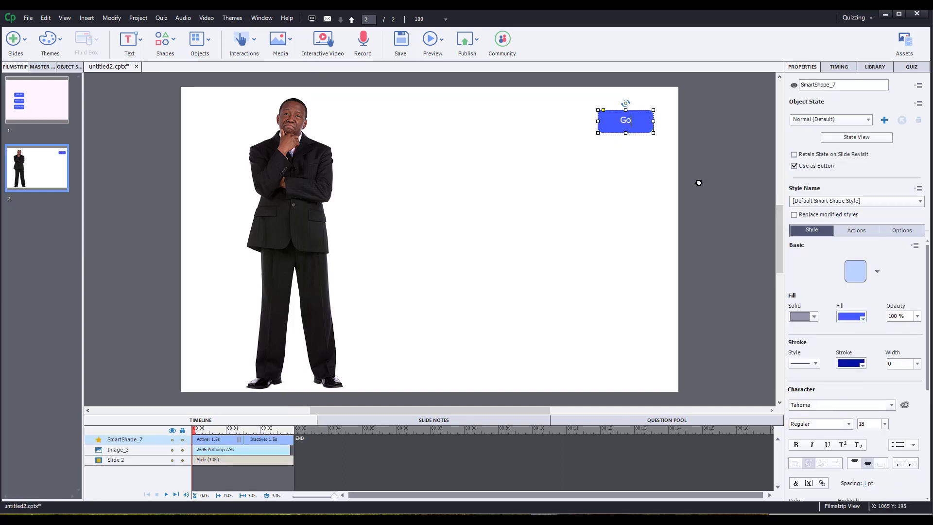
left_click(698, 186)
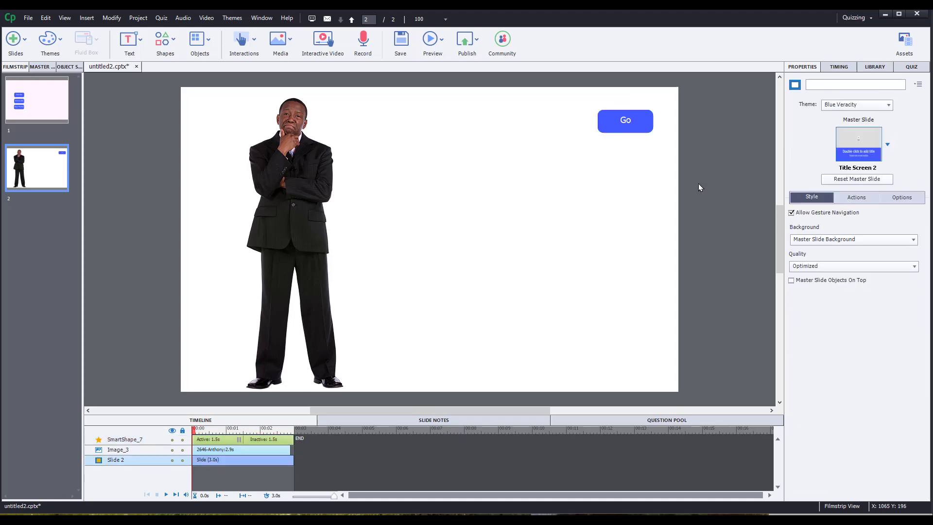
left_click(632, 131)
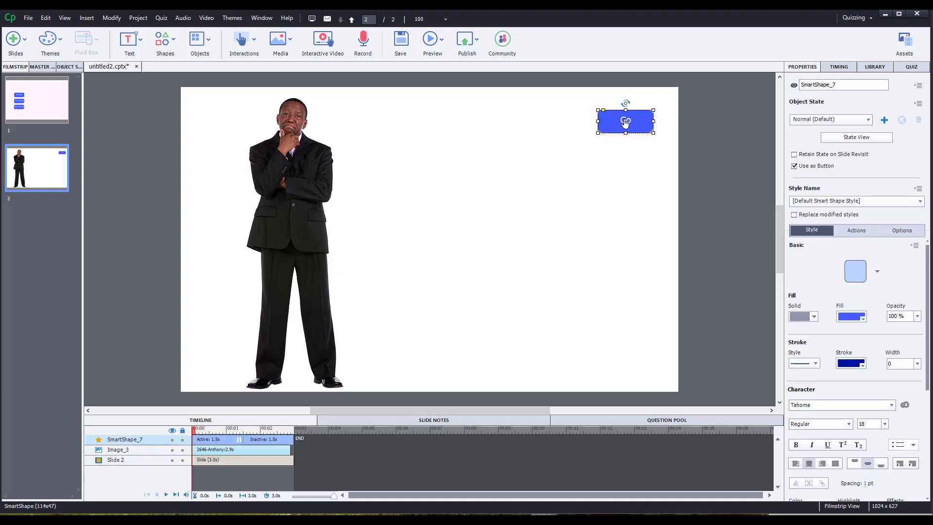
left_click(857, 231)
left_click(853, 258)
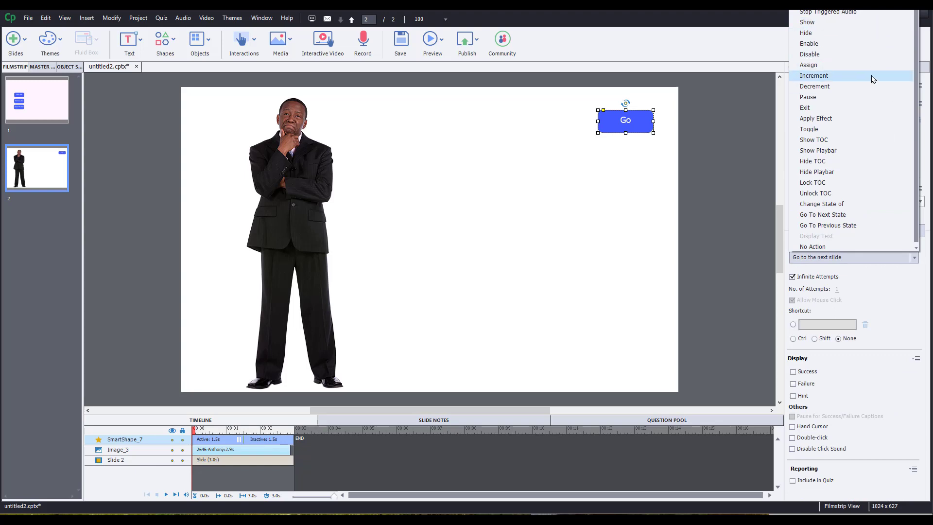
left_click(867, 54)
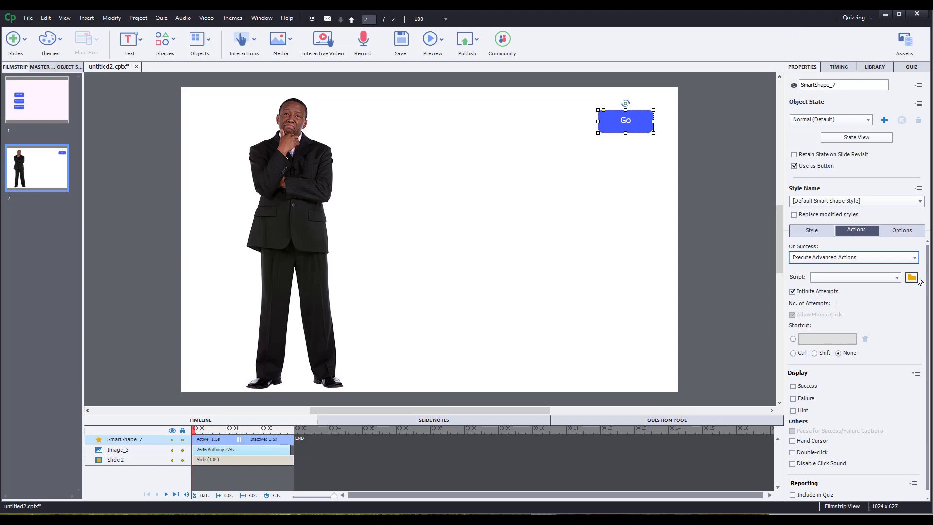
left_click(911, 278)
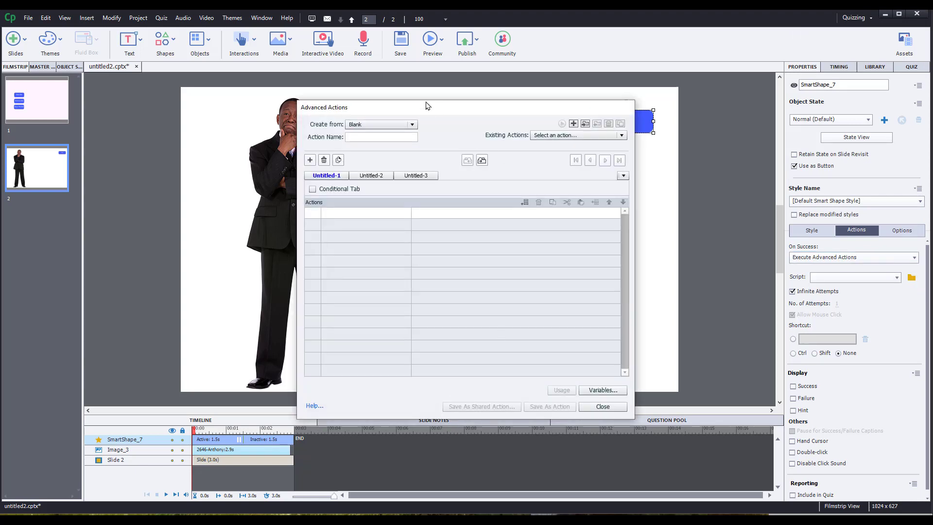
left_click_drag(430, 111, 453, 100)
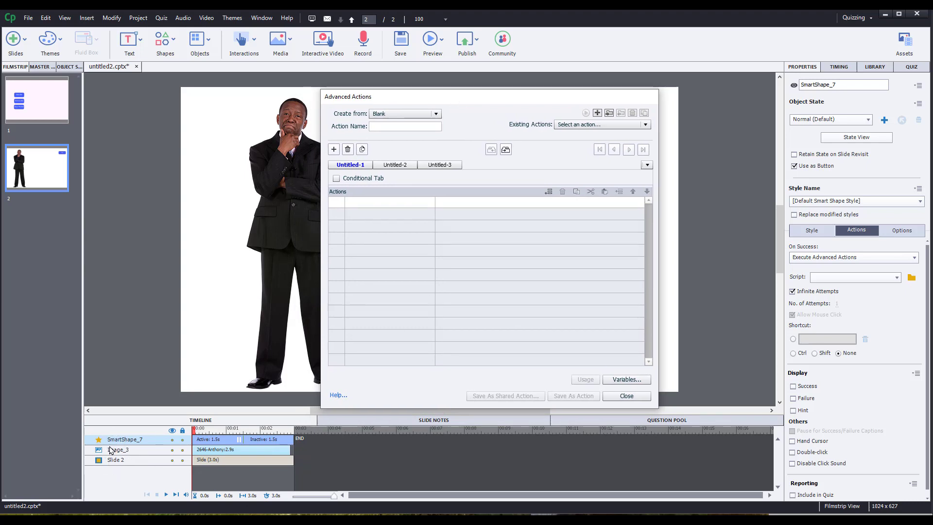
left_click(633, 406)
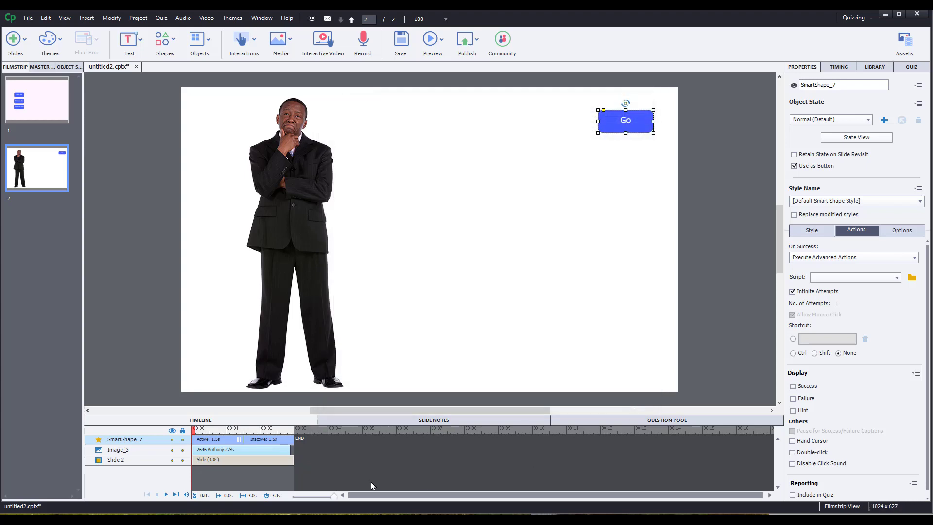
Rename the remaining character image to Man.
left_click(121, 452)
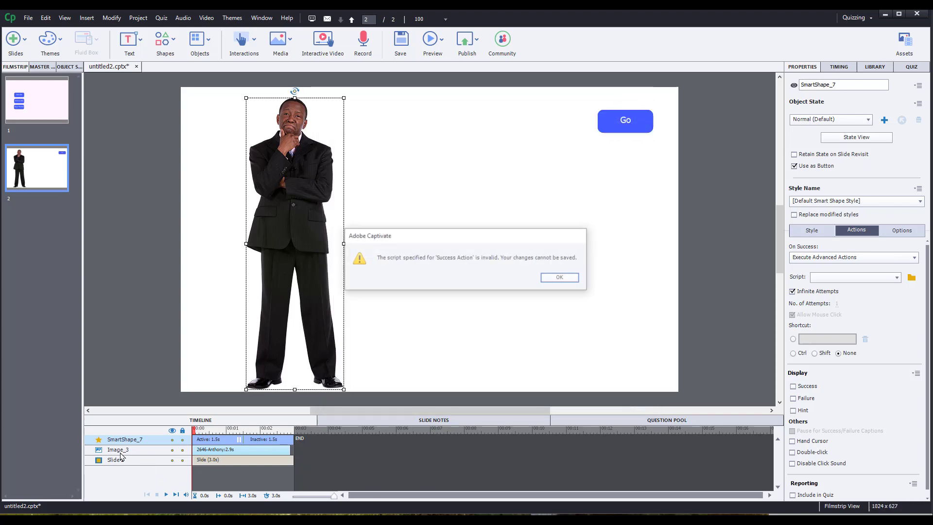
left_click(561, 277)
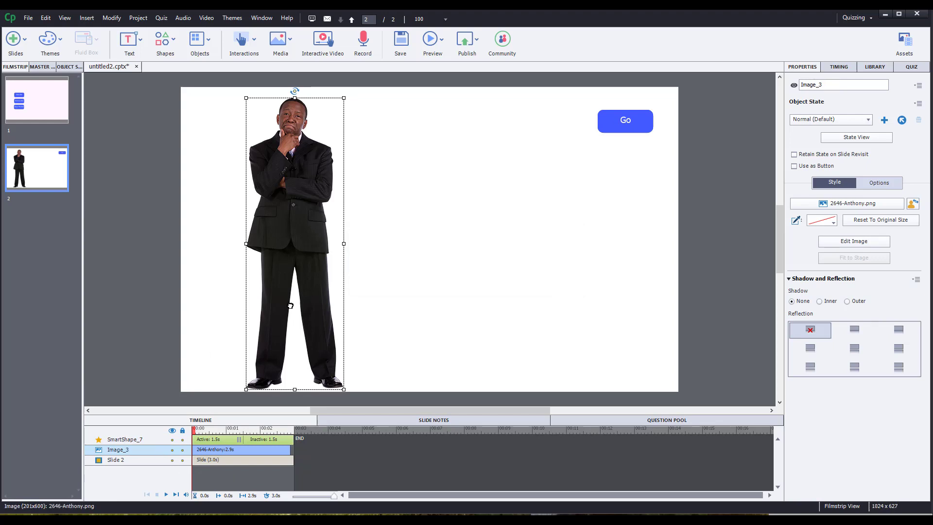
left_click(844, 85)
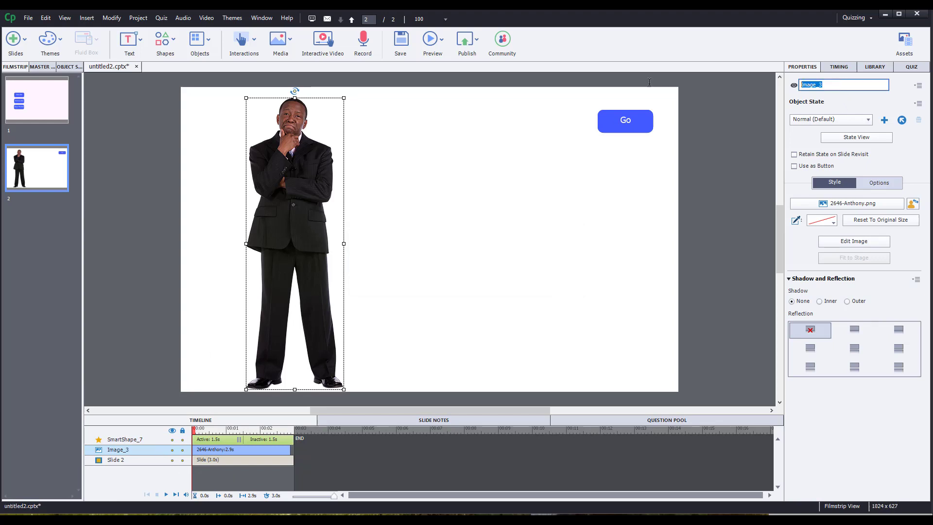
type("Man")
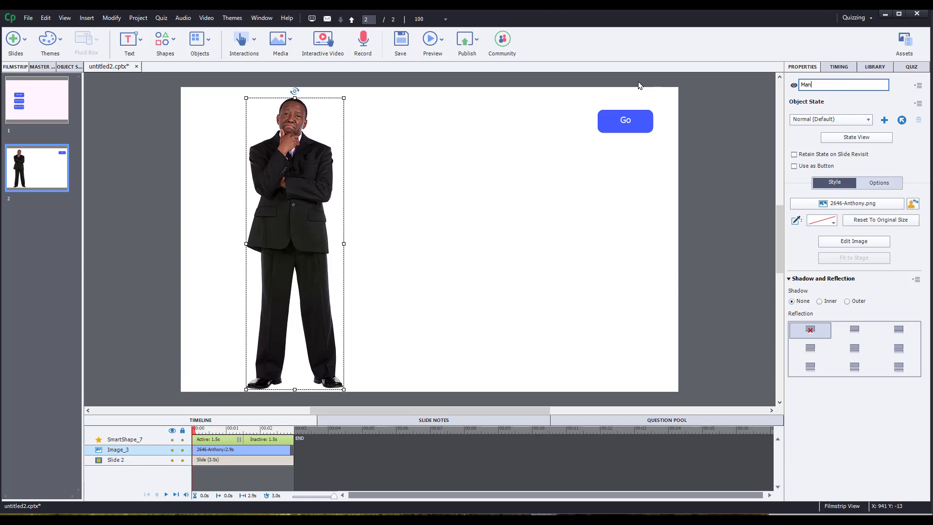
key("Return")
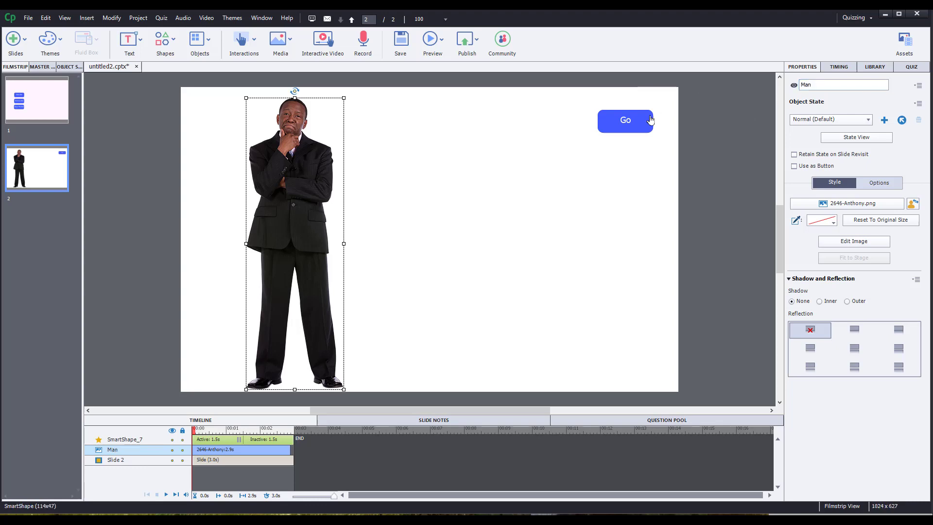
left_click(624, 120)
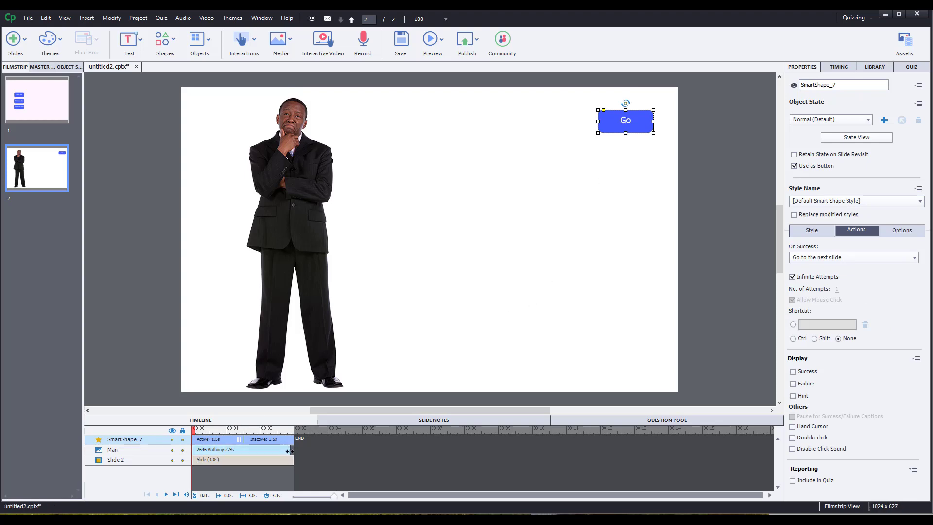
left_click_drag(289, 451, 293, 451)
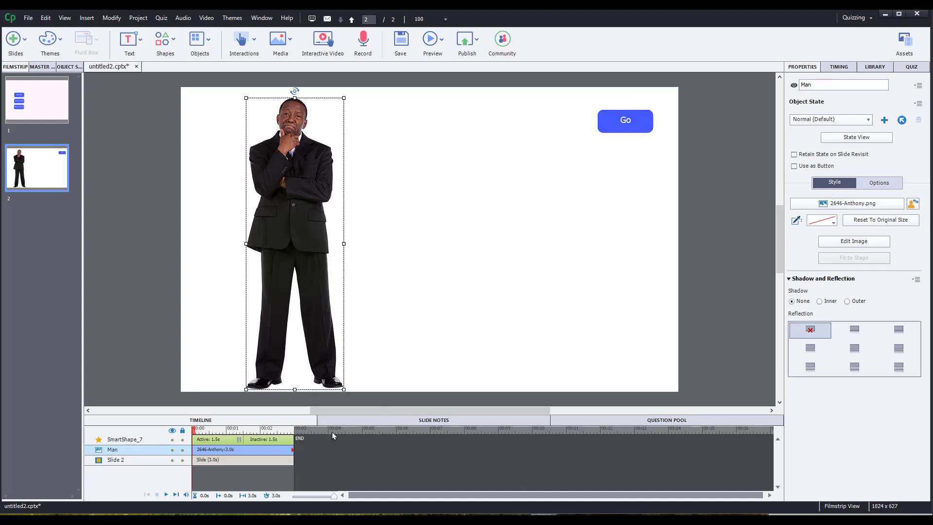
left_click(265, 460)
key("ctrl+z")
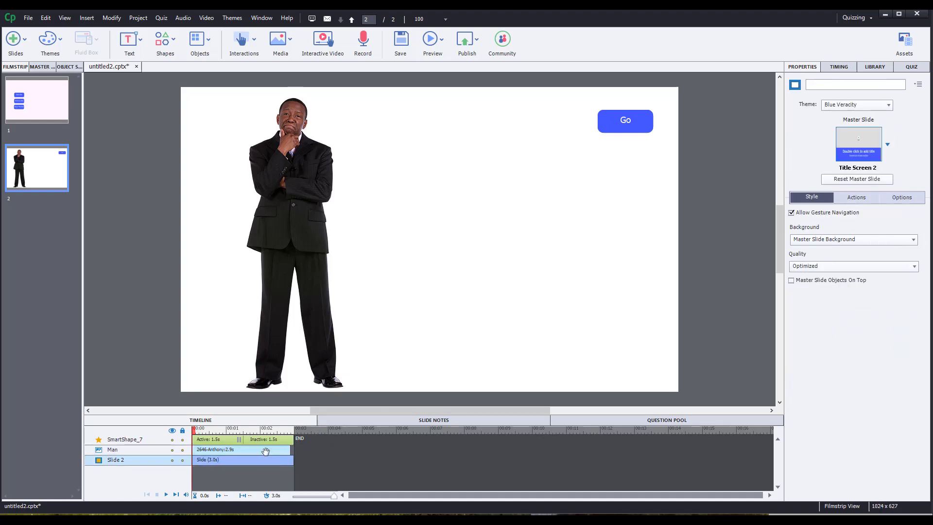
Set the Man image's timing to show for the rest of the slide.
right_click(265, 450)
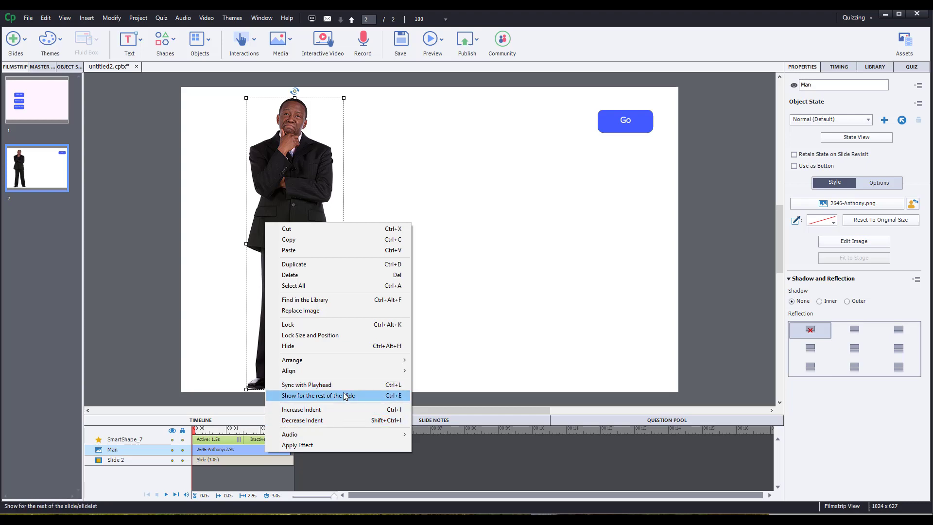
left_click(359, 396)
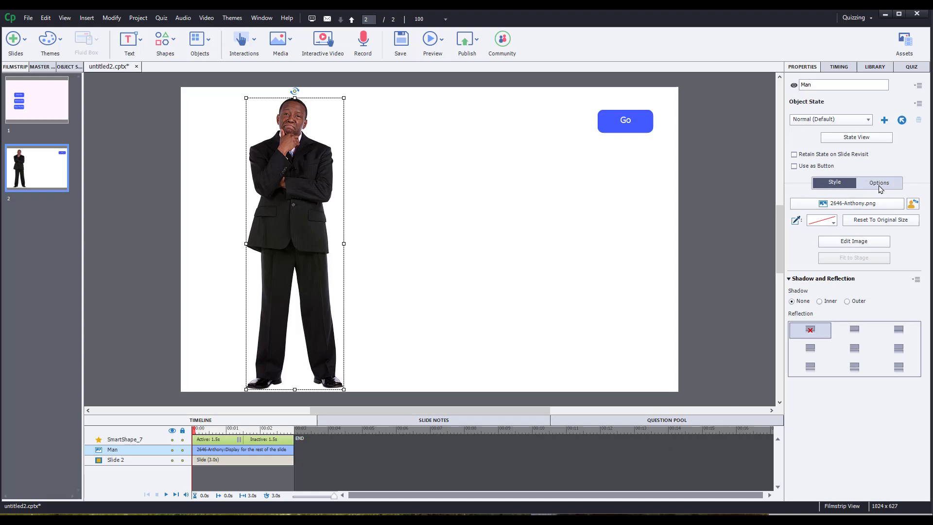
Set the Go button's success action to Execute Advanced Actions and open the Advanced Actions editor, moved clear of the character.
left_click(626, 123)
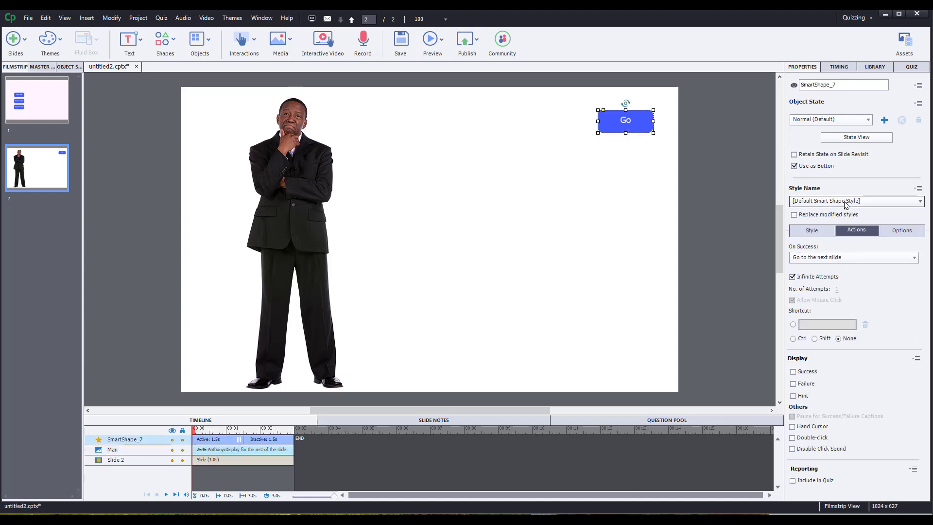
left_click(870, 258)
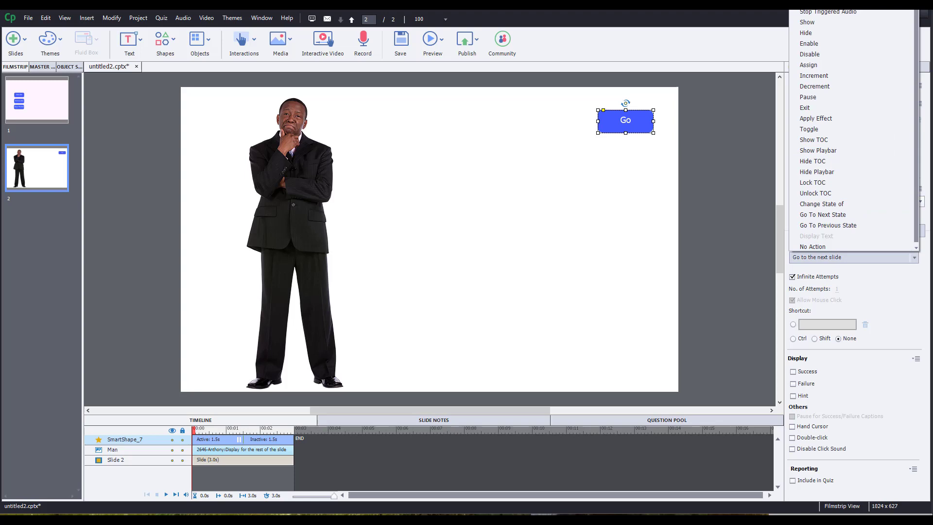
left_click(821, 11)
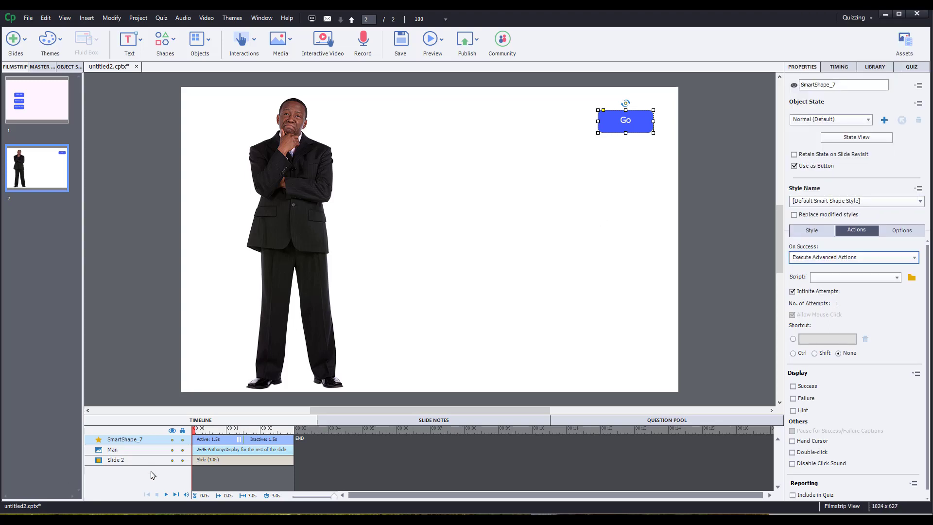
left_click(911, 277)
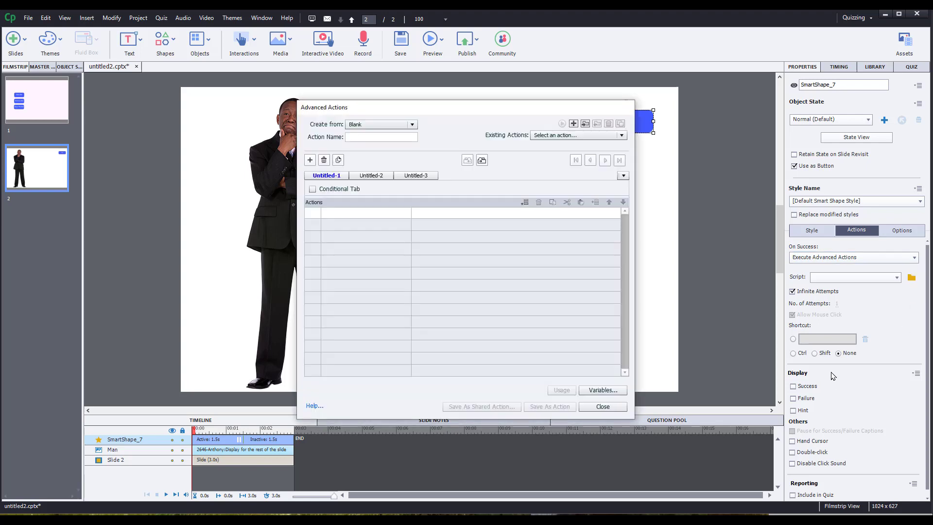
left_click_drag(396, 108, 471, 118)
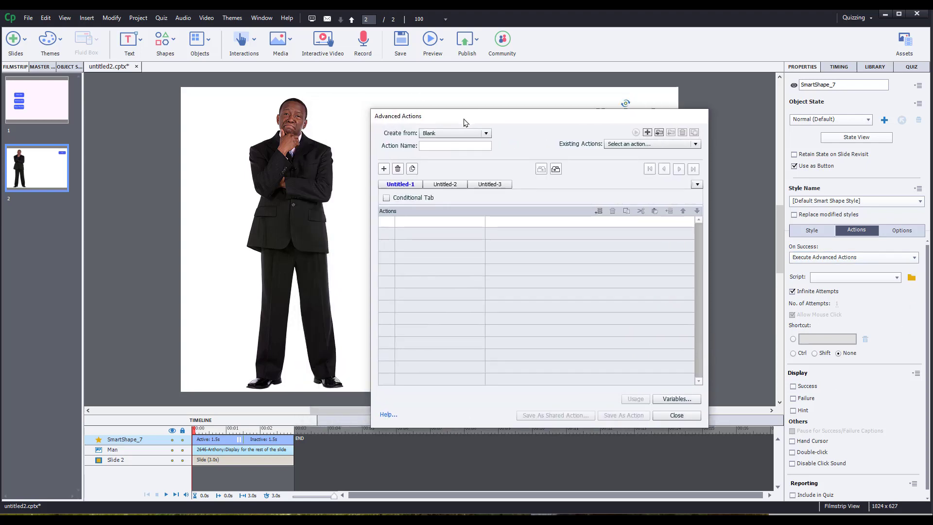
Name the new action MoveMan and make its first command Delay Next Actions By a literal 1 second.
left_click(449, 149)
type("MoveMan")
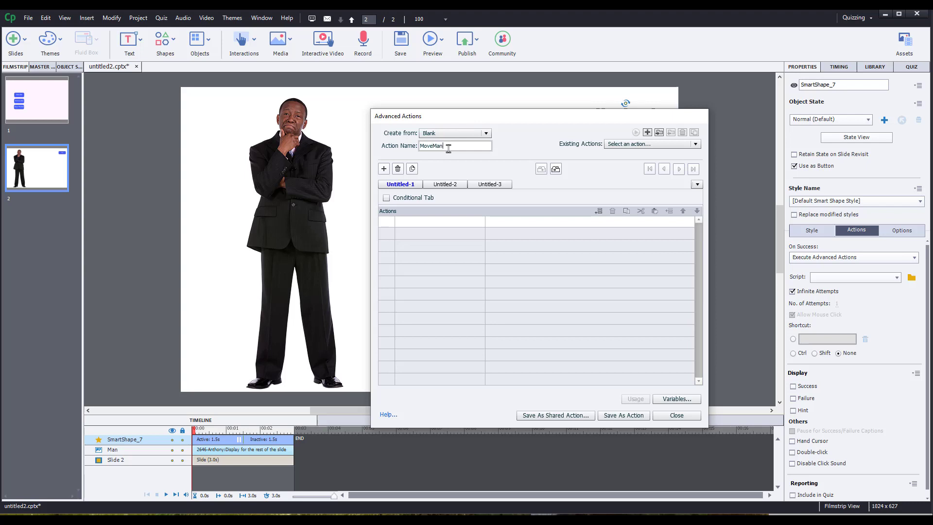
left_click(428, 227)
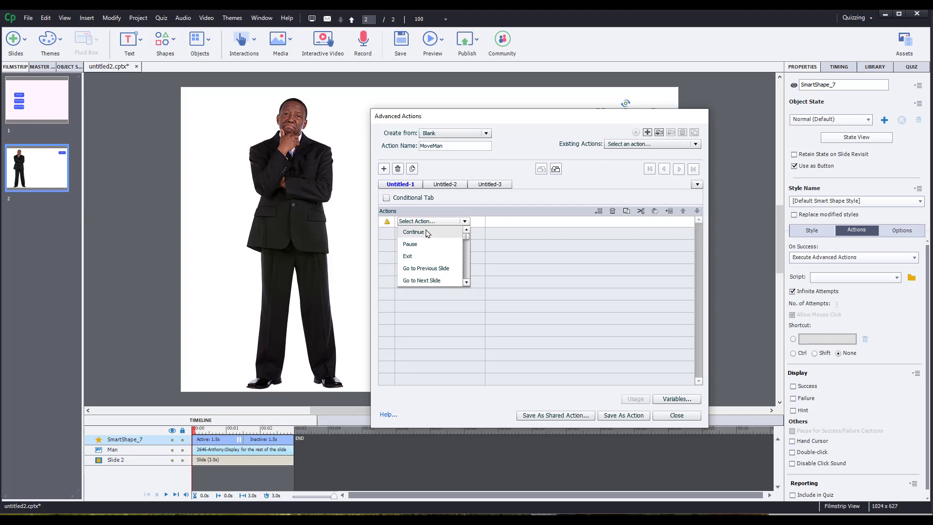
scroll(432, 252, "down", 2)
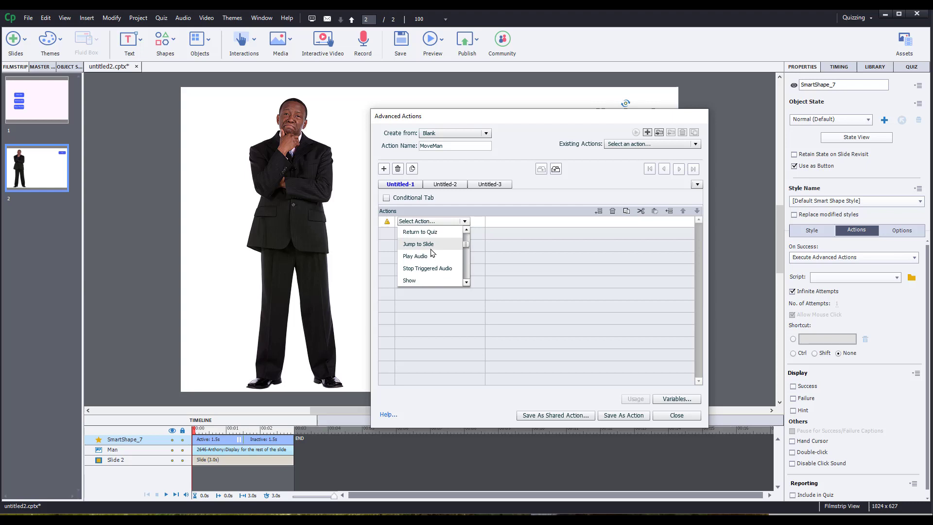
scroll(432, 251, "down", 2)
scroll(432, 252, "down", 6)
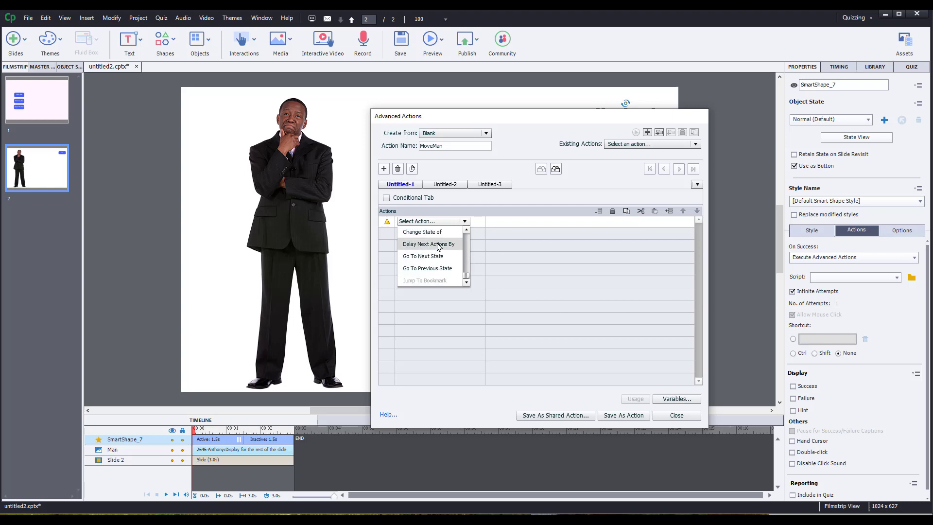
left_click(439, 245)
left_click(507, 225)
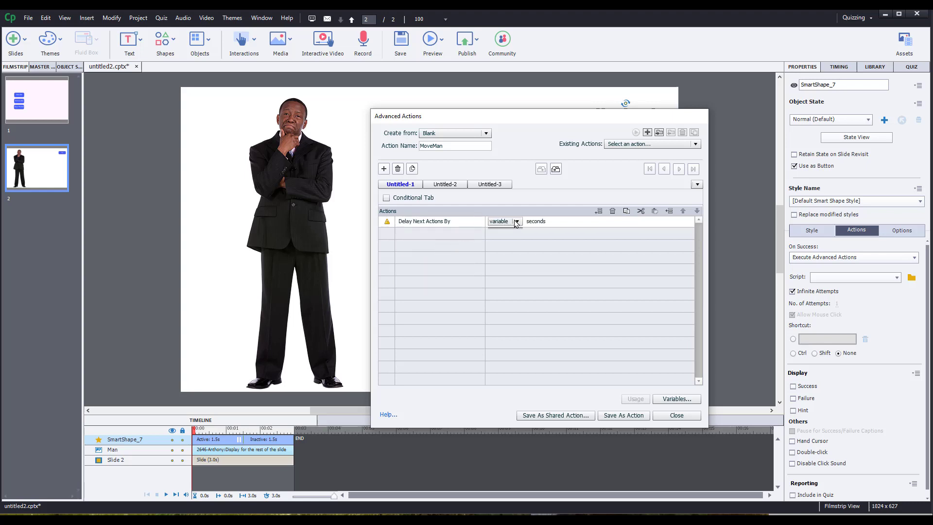
left_click(510, 242)
type("1")
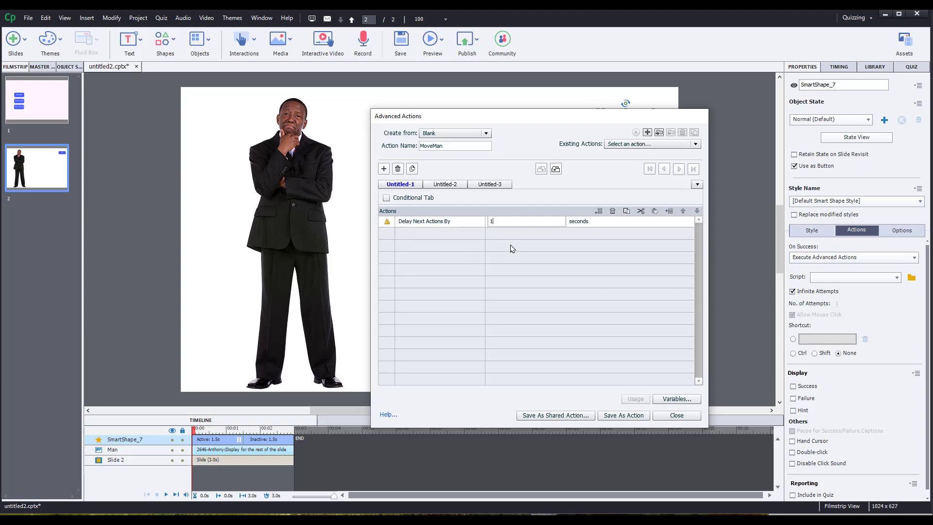
key("Return")
Add a second command to MoveMan that runs Go To Next State on the Man image.
left_click(419, 233)
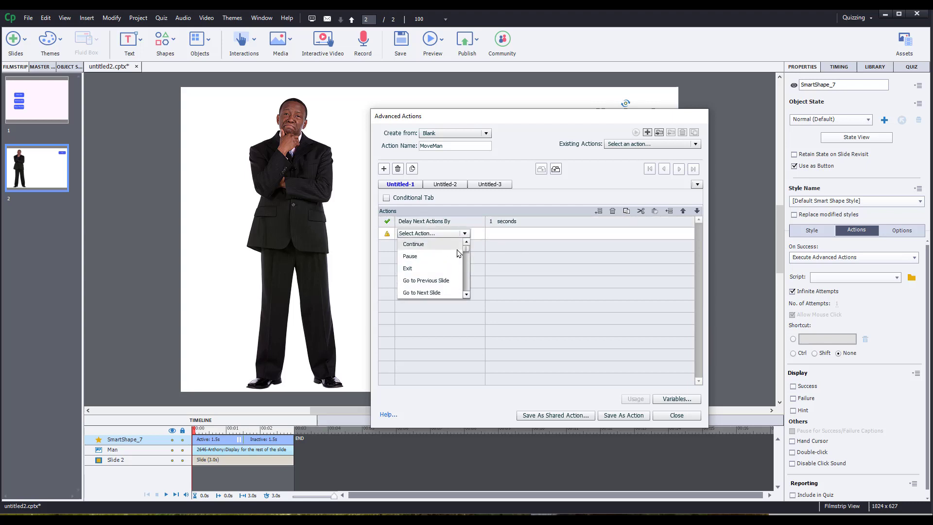
left_click_drag(466, 250, 467, 286)
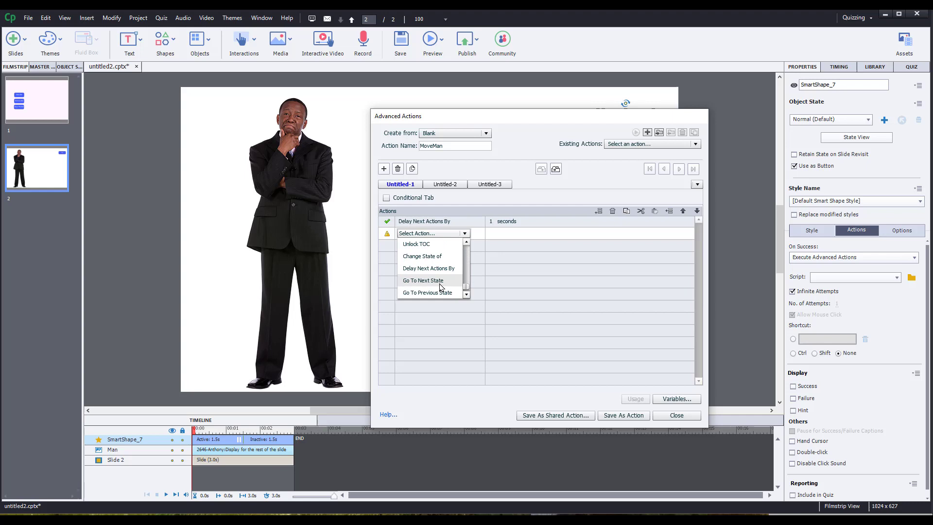
scroll(441, 286, "down", 1)
left_click(422, 269)
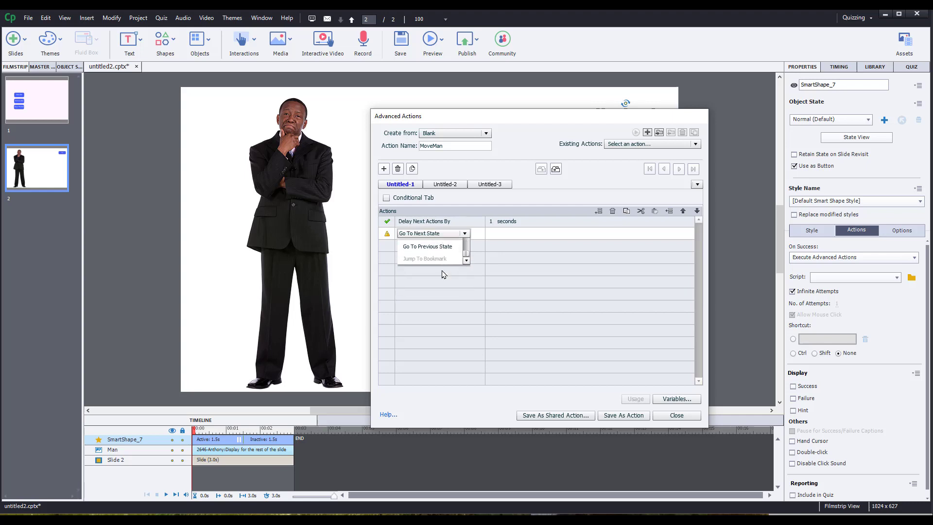
left_click(514, 254)
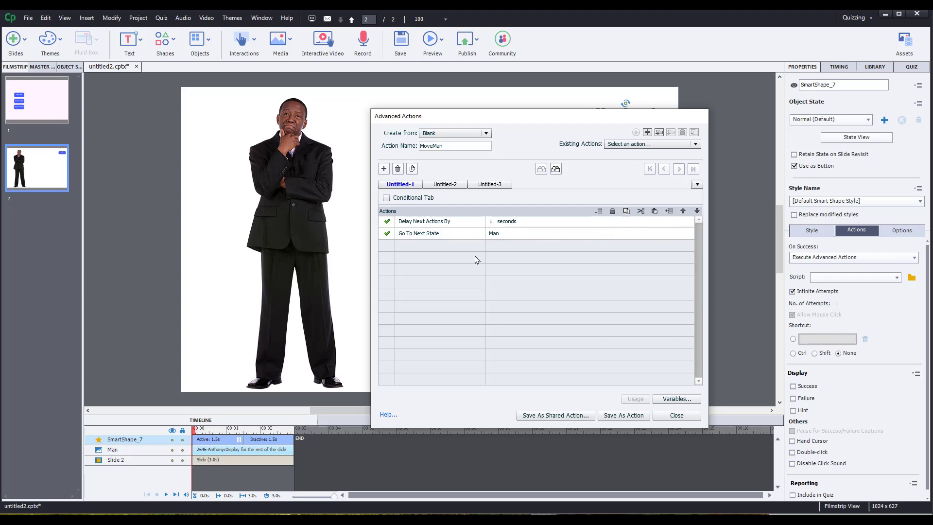
Copy the delay and Go To Next State pair and paste it four times below the existing commands.
left_click(432, 253)
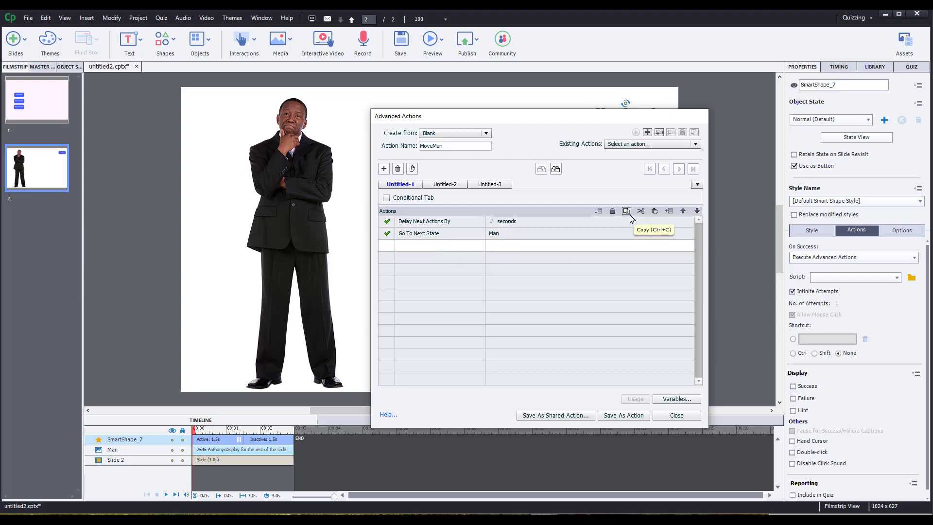
left_click(655, 211)
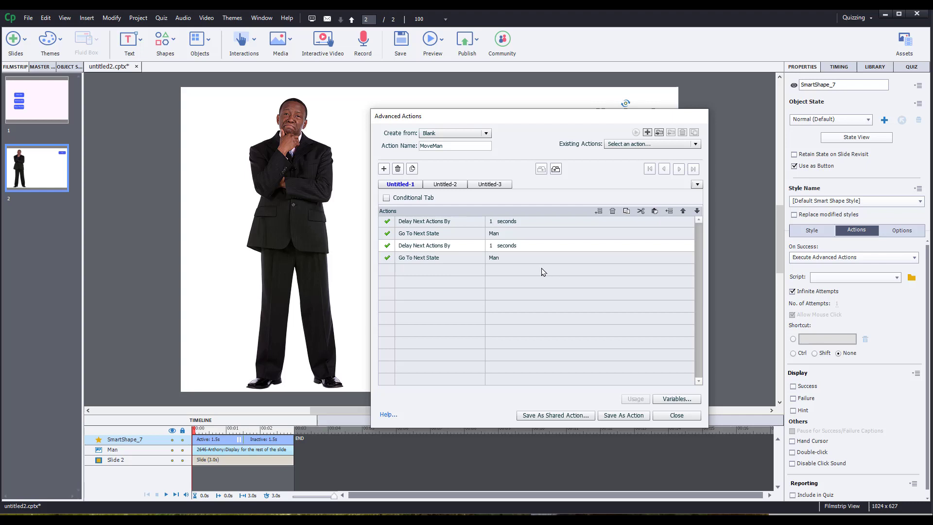
left_click(546, 270)
left_click(655, 211)
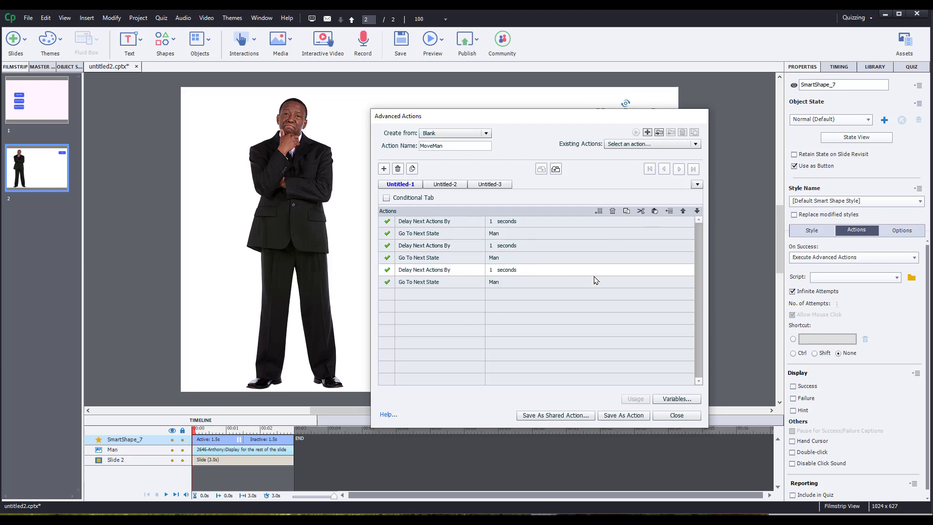
left_click(543, 296)
left_click(655, 211)
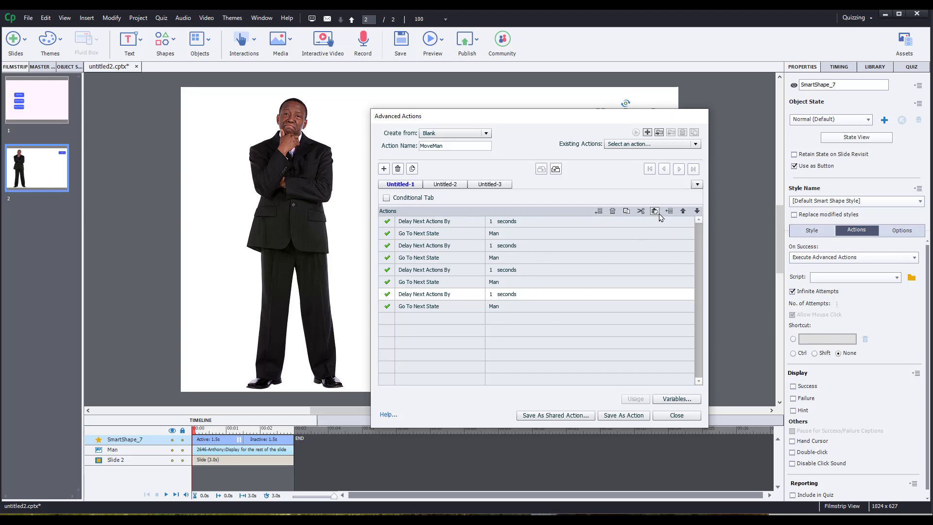
left_click(552, 326)
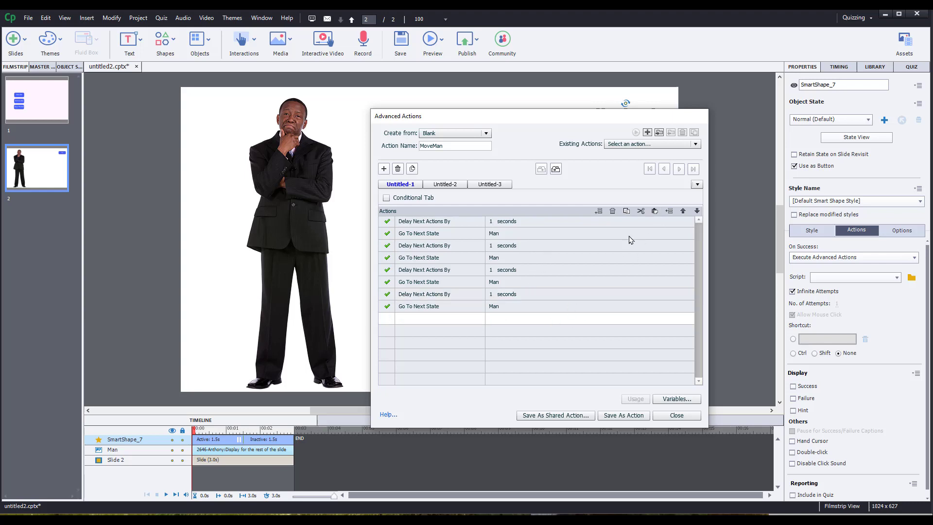
left_click(654, 211)
Save MoveMan as an action and close the Advanced Actions editor.
left_click(623, 415)
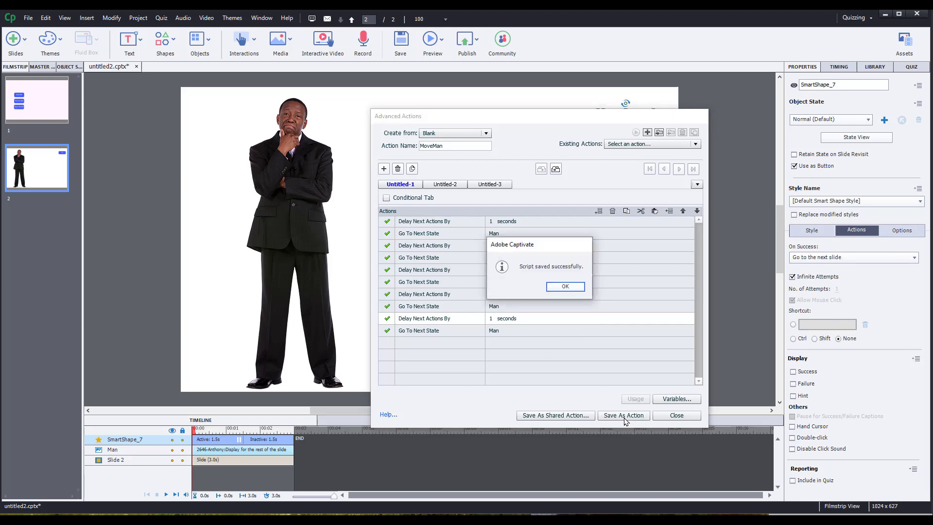
left_click(566, 287)
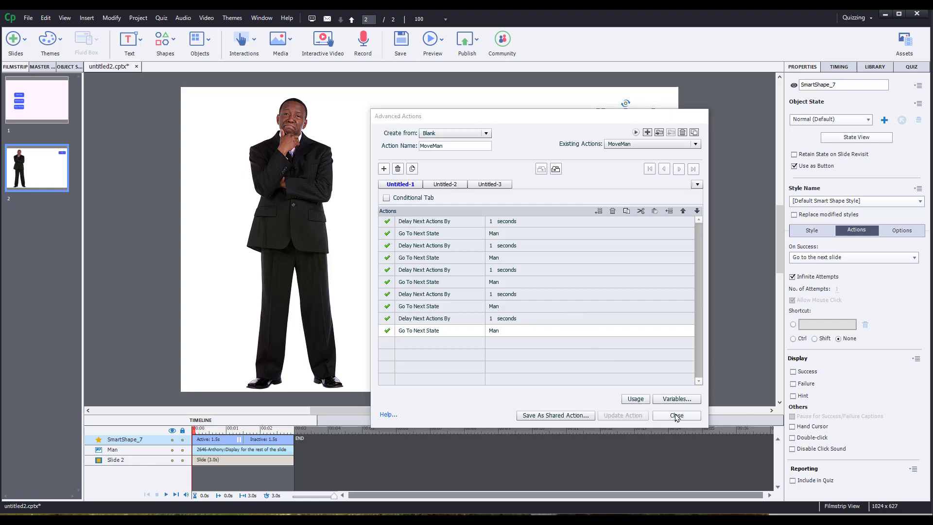
left_click(677, 416)
Preview the project as HTML5 in the browser, skip to the second slide and test the Go button.
left_click(430, 41)
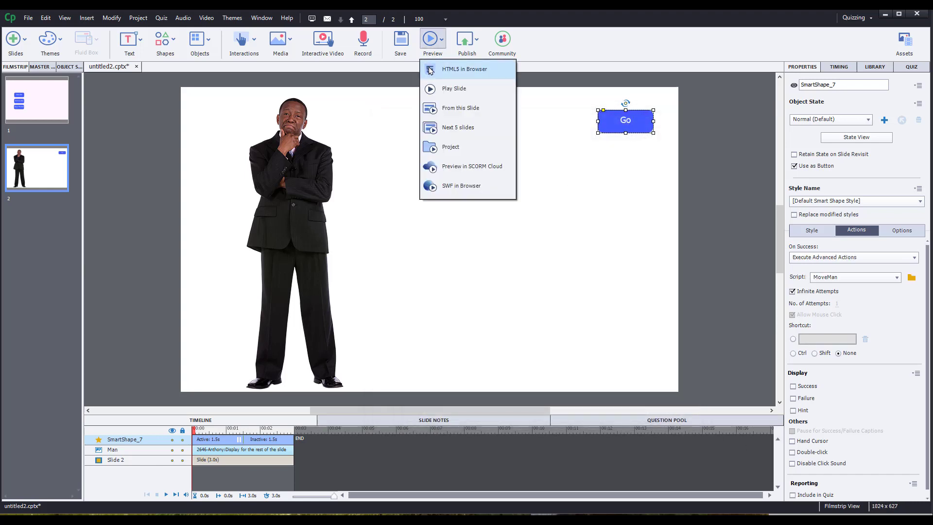
left_click(429, 73)
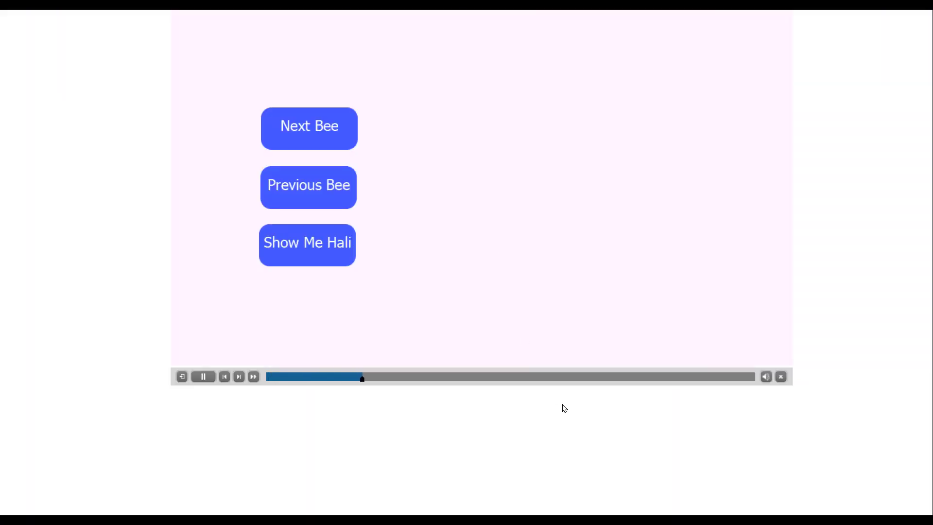
left_click(239, 377)
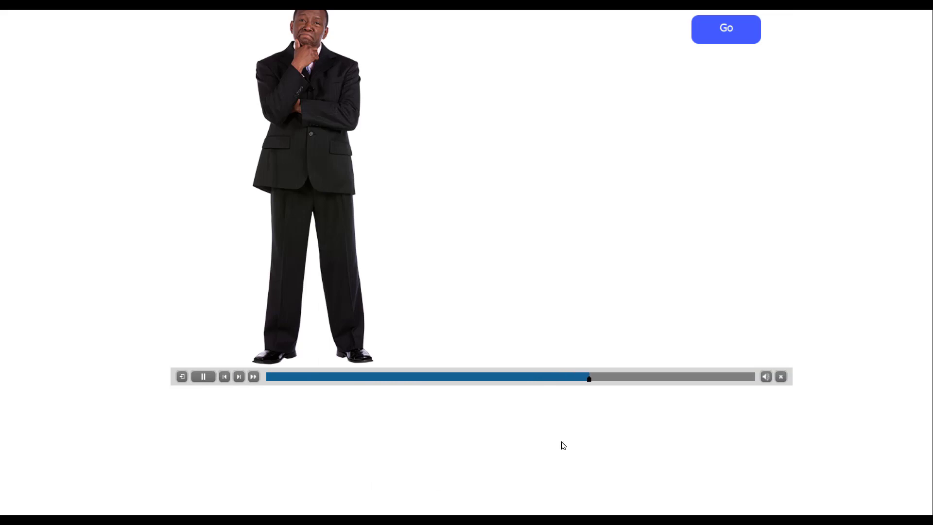
left_click(734, 41)
key("Escape")
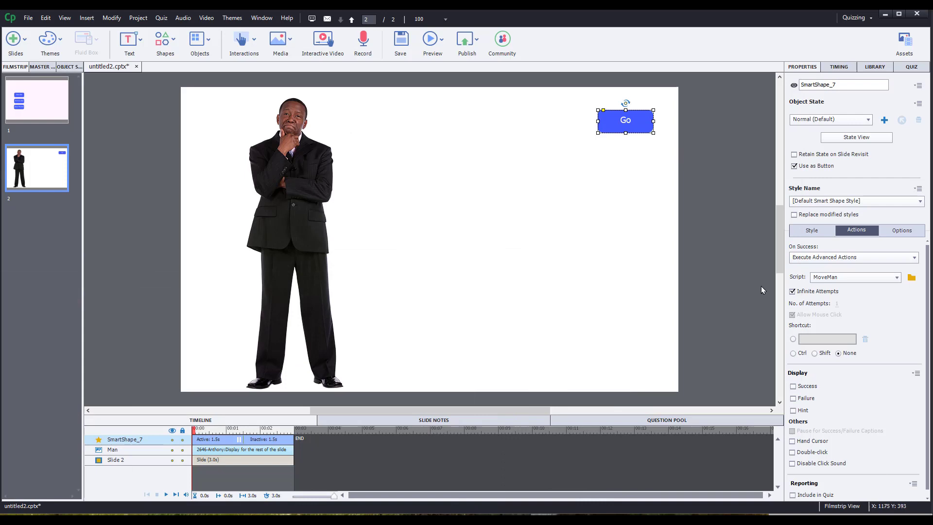
Reopen the MoveMan action and add a user variable named timer with the value .76.
left_click(911, 279)
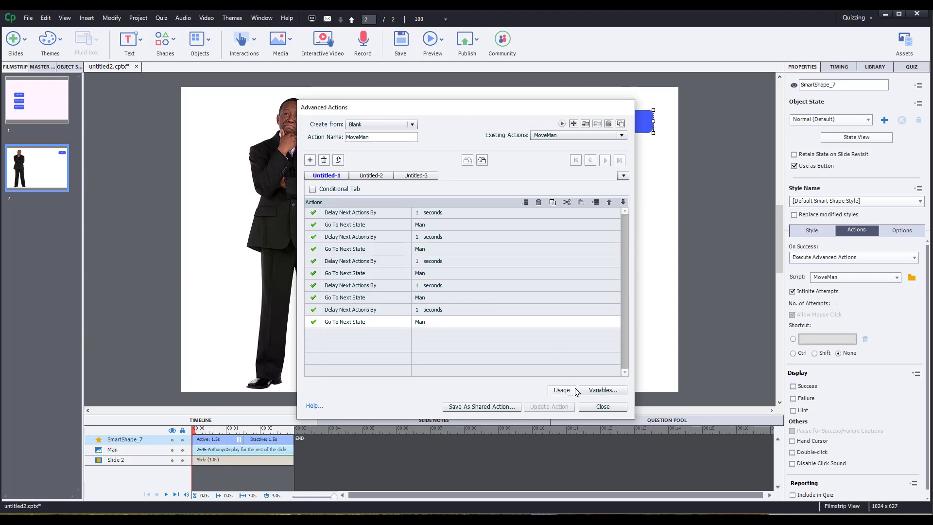
left_click(601, 391)
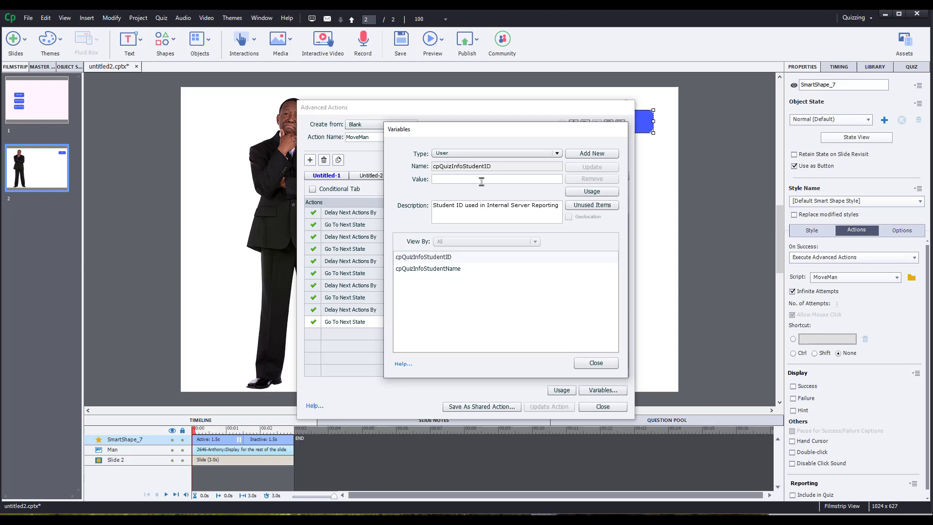
type("timer")
left_click(604, 154)
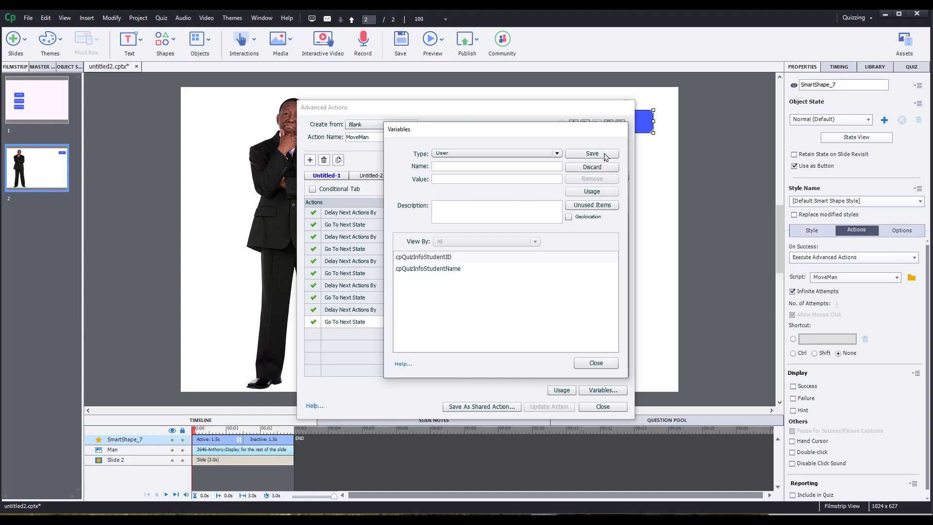
left_click(479, 171)
type("timer")
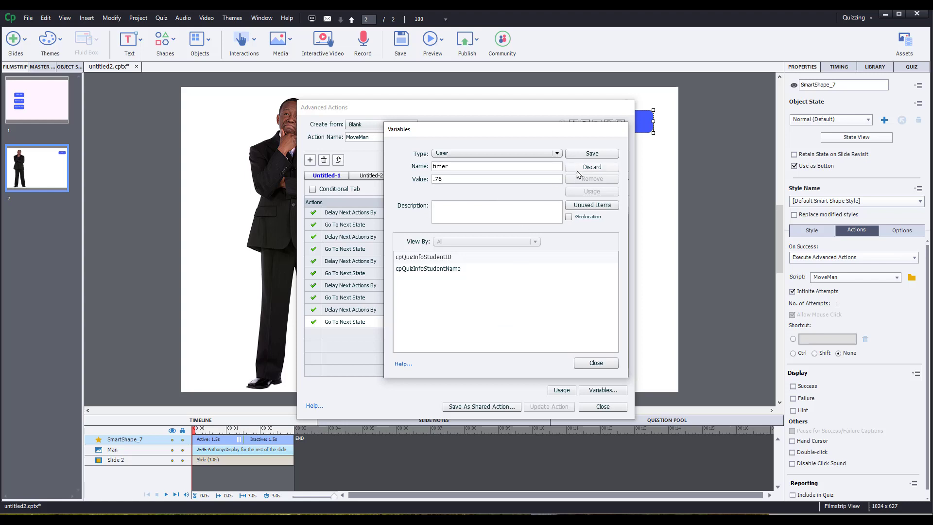
left_click(591, 154)
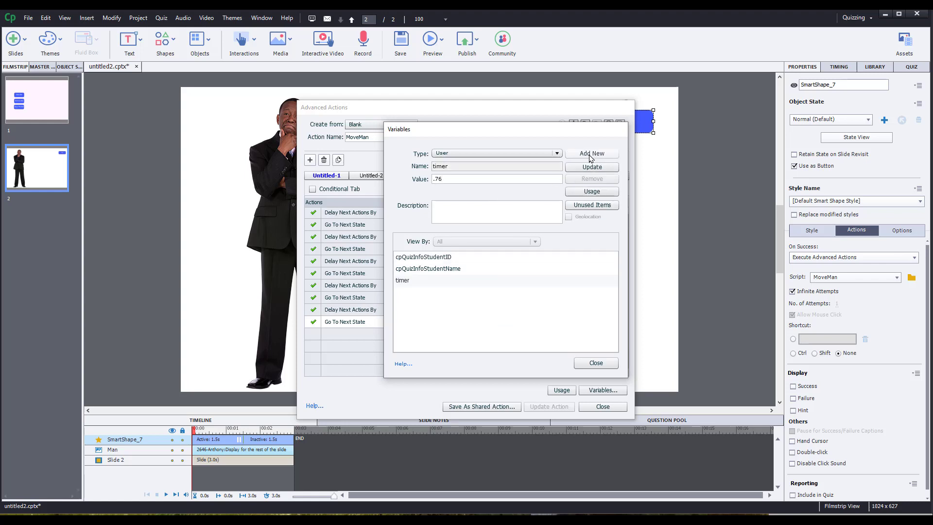
left_click(596, 363)
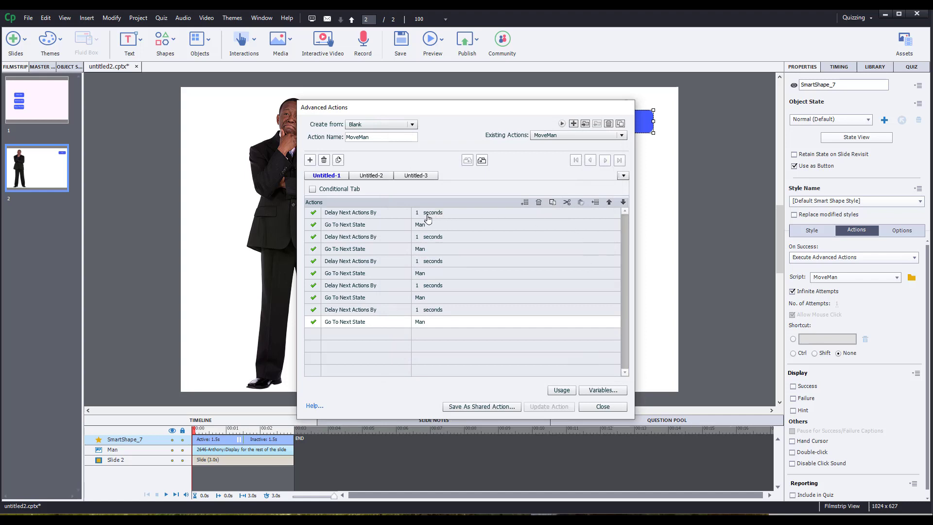
Change the first delay in MoveMan from a literal to the variable timer.
left_click(424, 215)
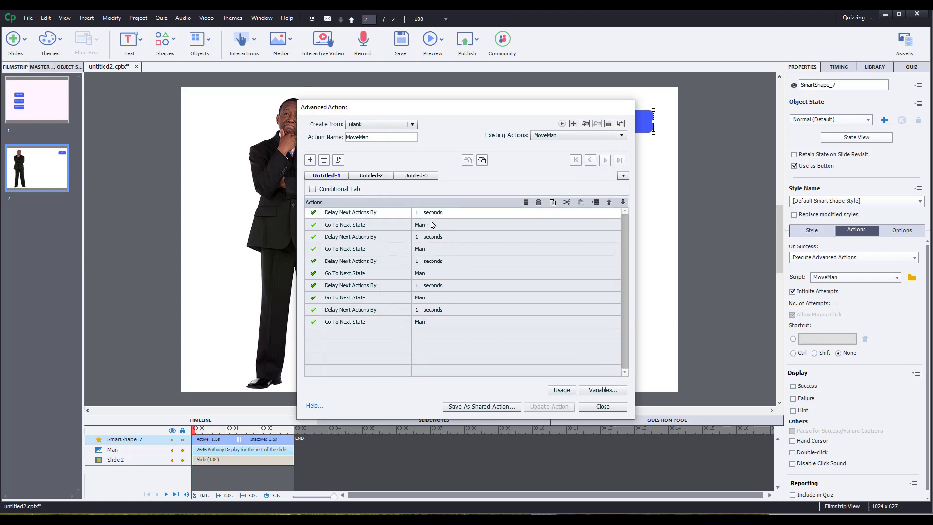
left_click(420, 218)
left_click(442, 213)
left_click(440, 226)
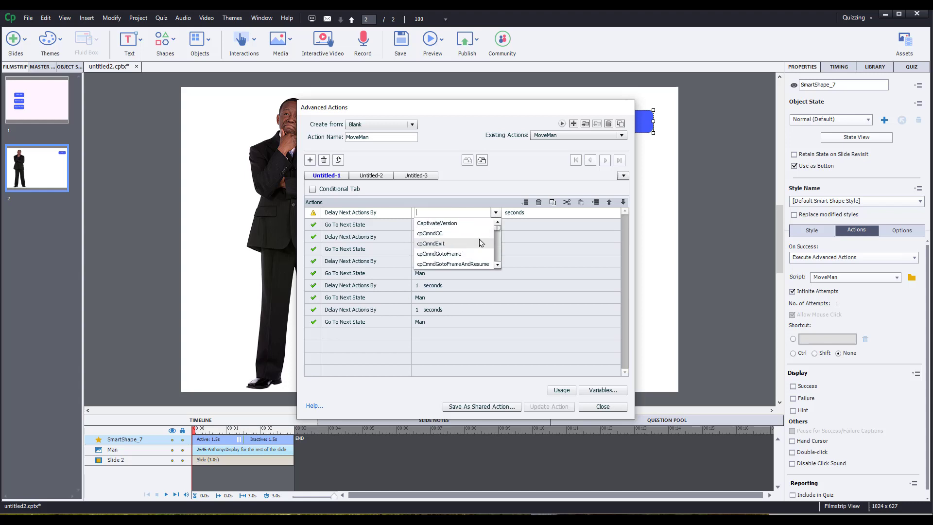
scroll(502, 234, "down", 10)
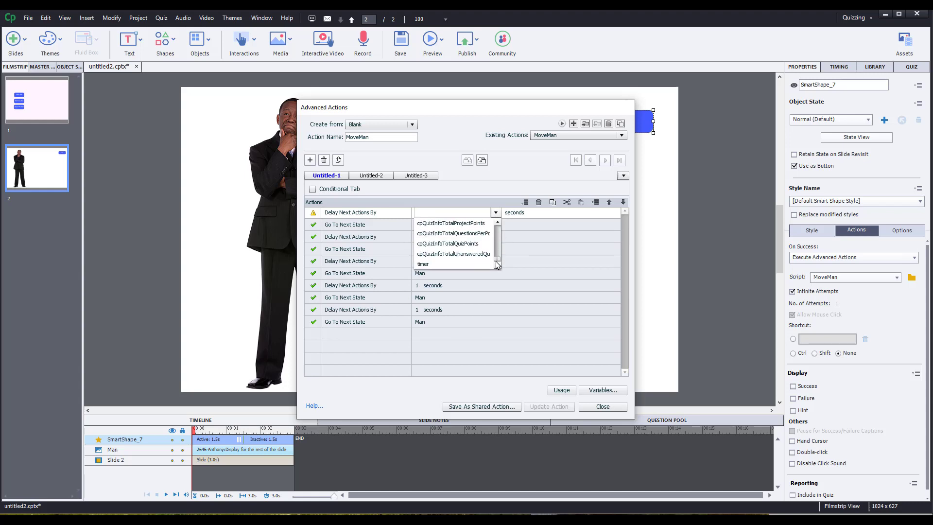
left_click(465, 267)
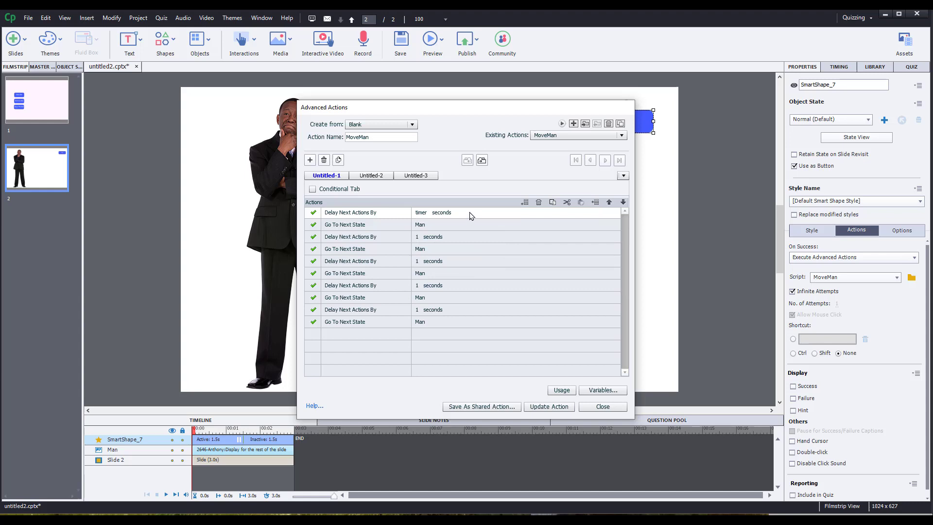
Make the second delay in MoveMan use the variable timer.
left_click(417, 237)
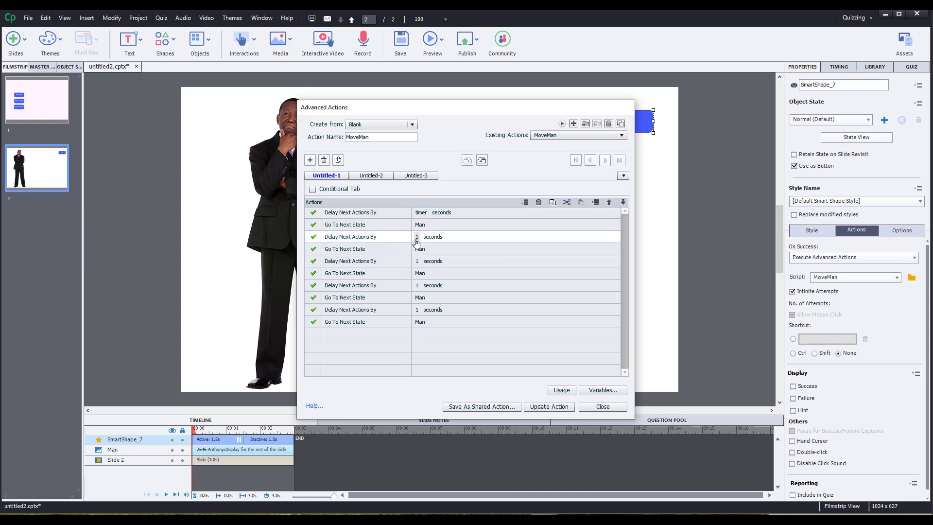
left_click(443, 237)
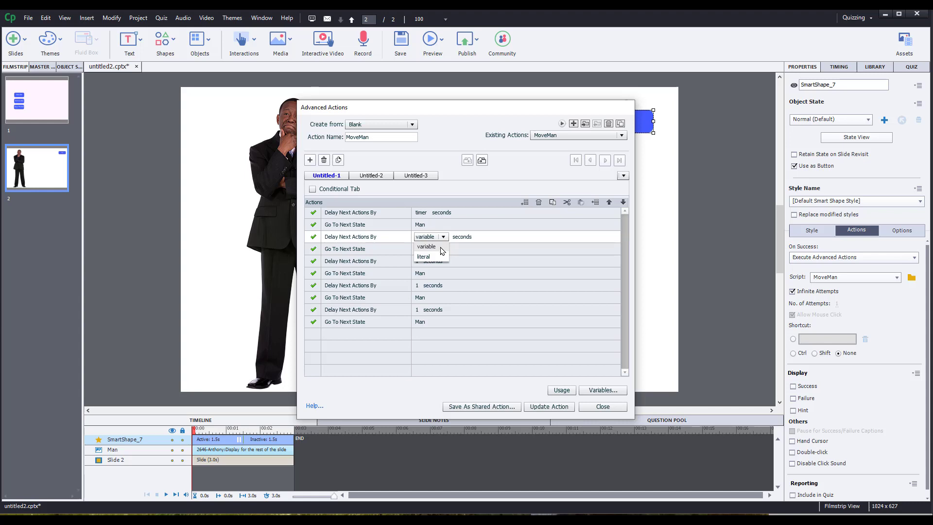
left_click(441, 248)
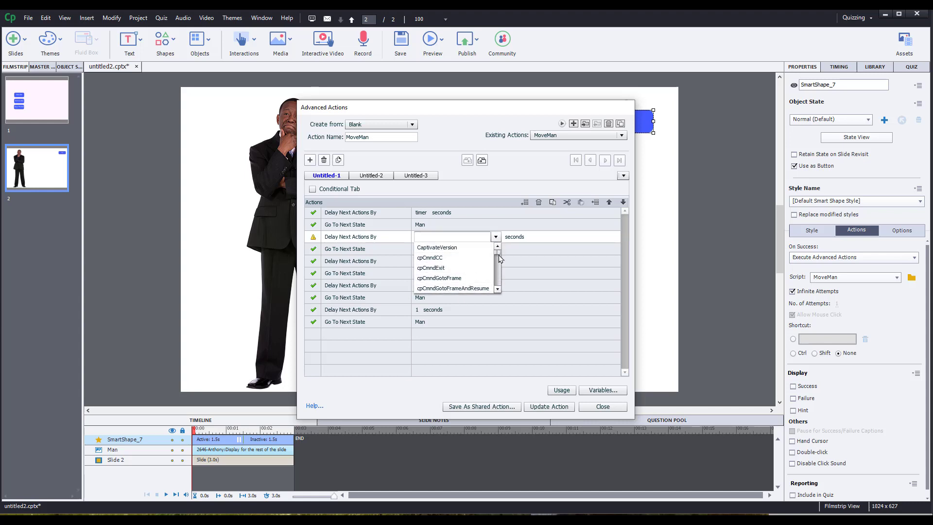
left_click_drag(498, 254, 497, 291)
left_click(448, 290)
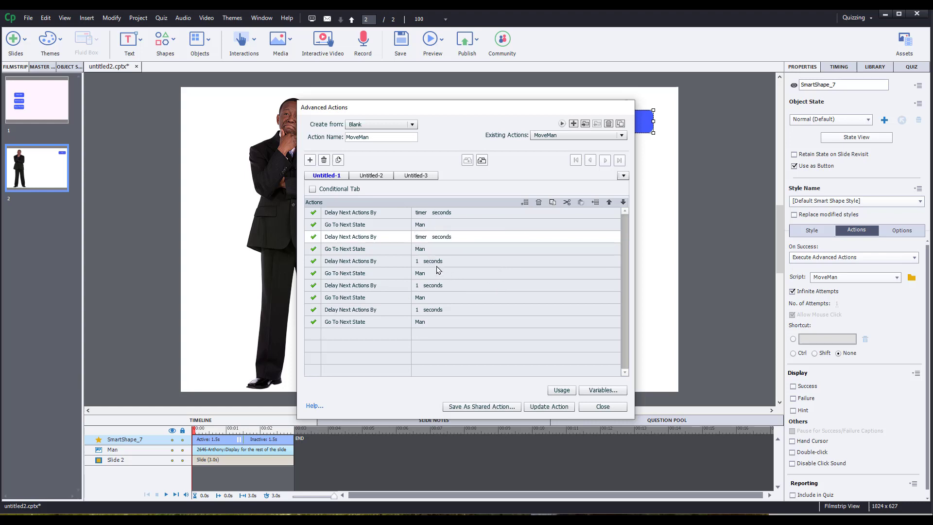
Change the third delay in the MoveMan action from a literal to the variable timer.
left_click(421, 262)
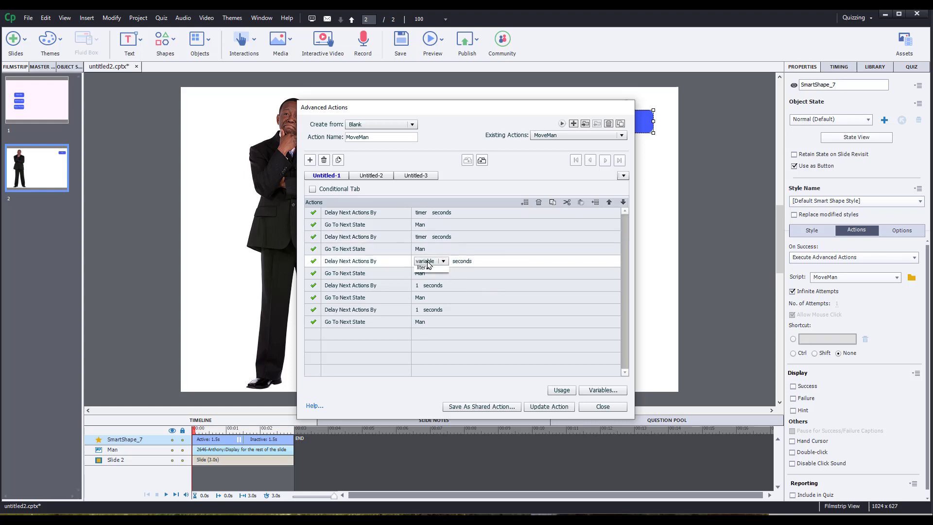
left_click(428, 262)
left_click(430, 274)
left_click(496, 260)
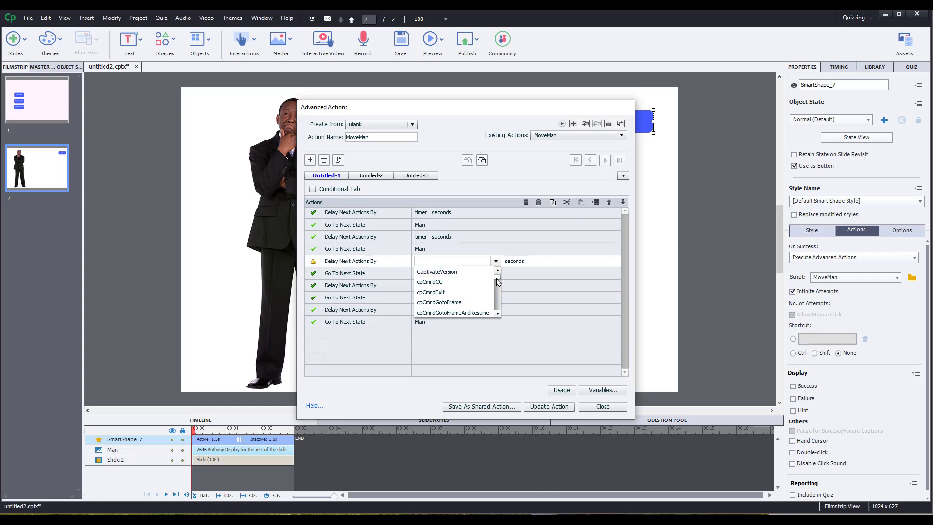
left_click_drag(497, 277, 497, 307)
left_click(472, 313)
Make the fourth delay in the MoveMan action use the variable timer.
left_click(431, 287)
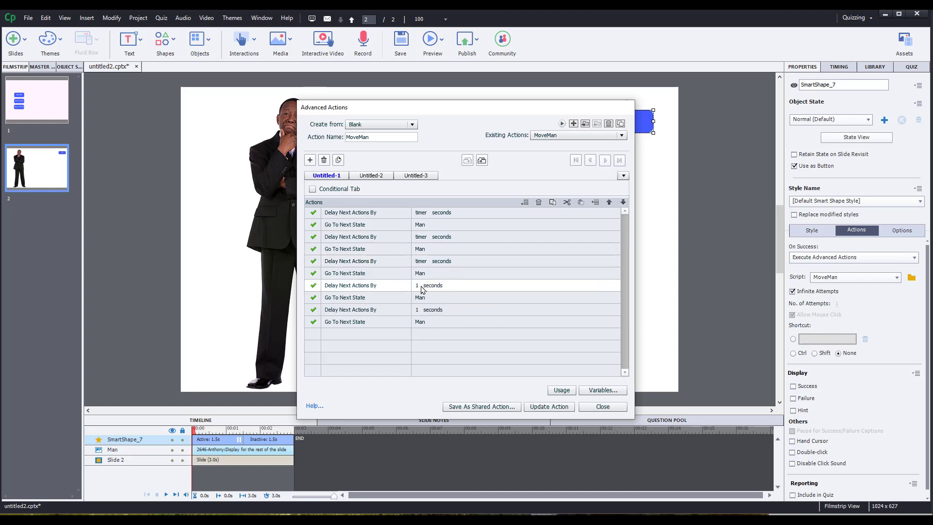
left_click(420, 289)
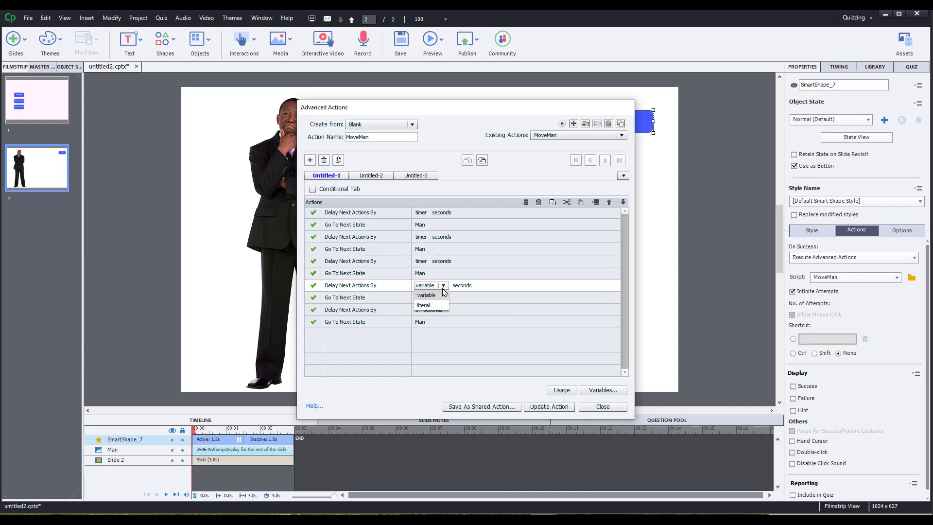
left_click(441, 297)
left_click_drag(496, 302, 494, 345)
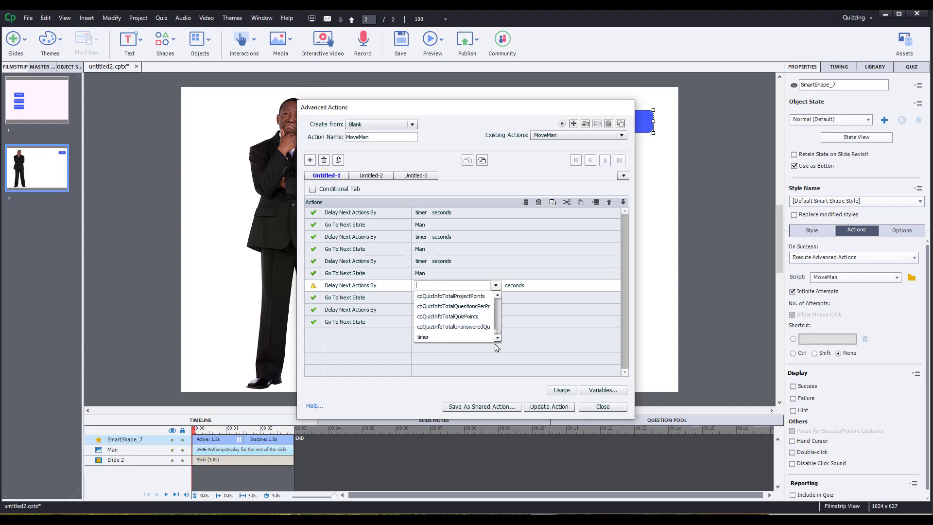
left_click(454, 336)
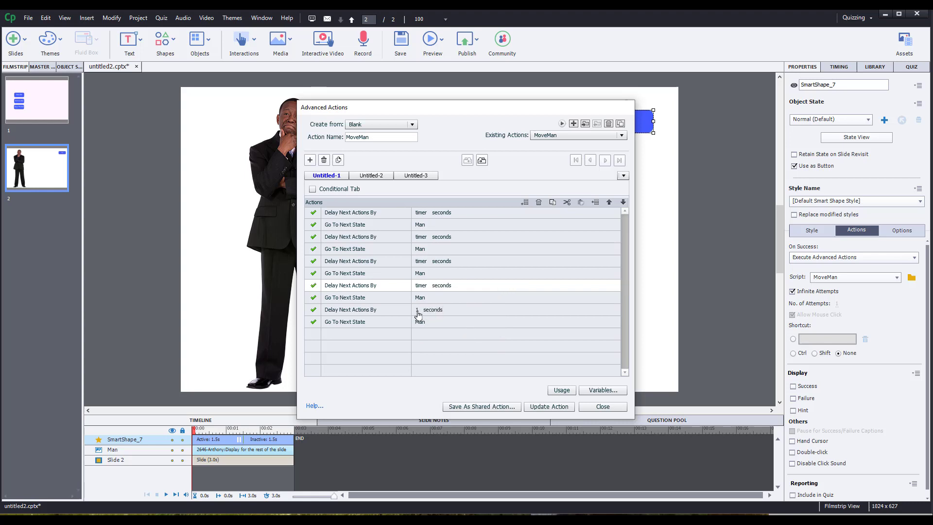
Switch the fifth and last delay in the MoveMan action to the variable timer.
left_click(418, 311)
left_click(438, 311)
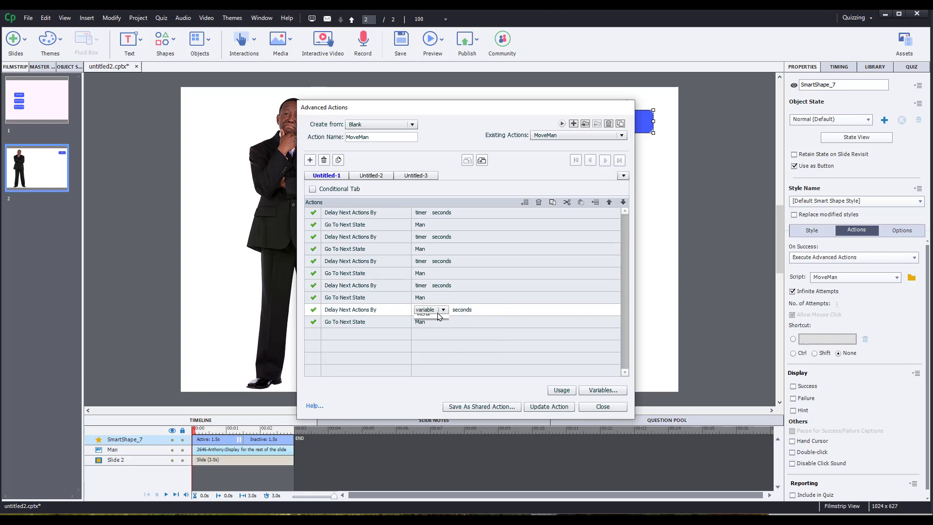
left_click(438, 320)
left_click_drag(497, 325, 502, 364)
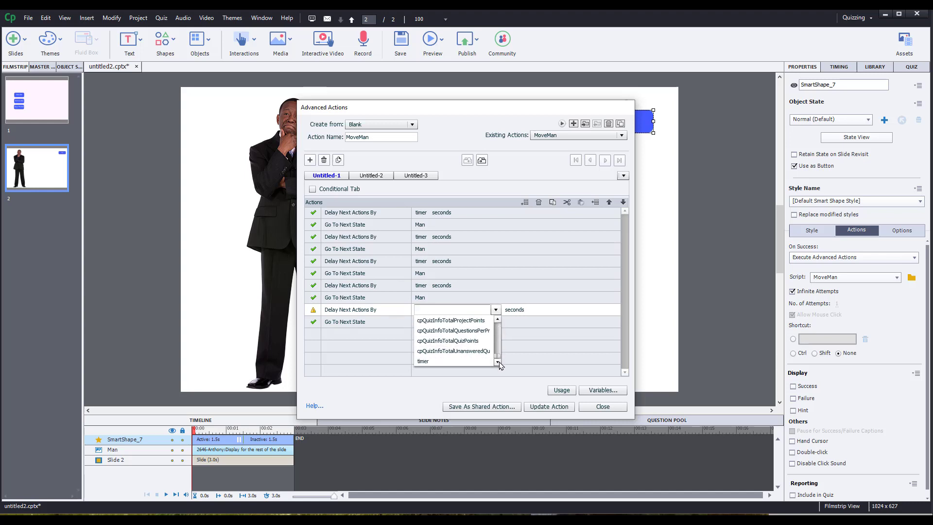
left_click(474, 362)
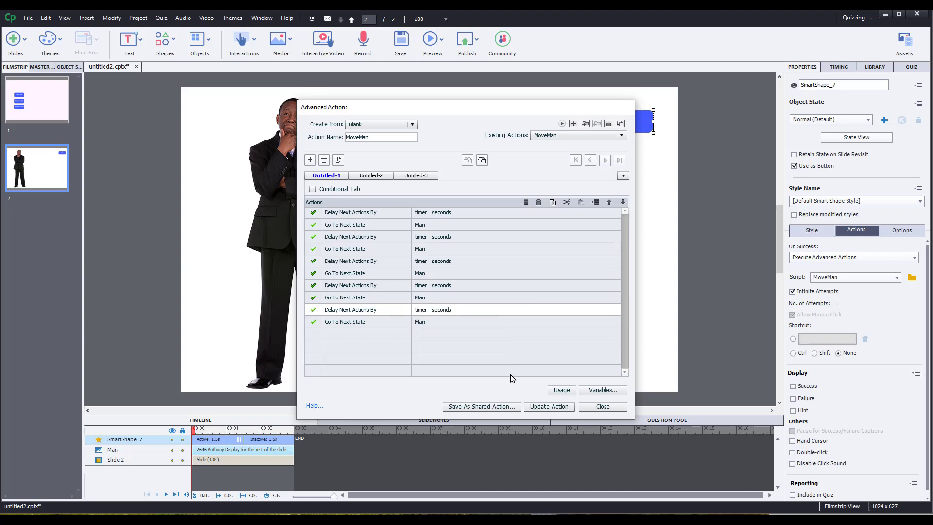
Check the timer variable's definition, then update the MoveMan action and return to the slide.
left_click(605, 391)
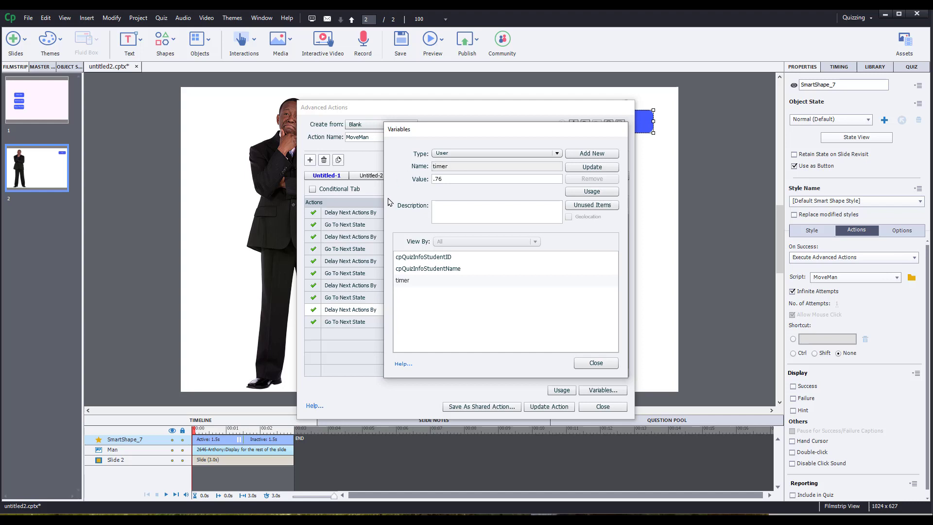
left_click(596, 364)
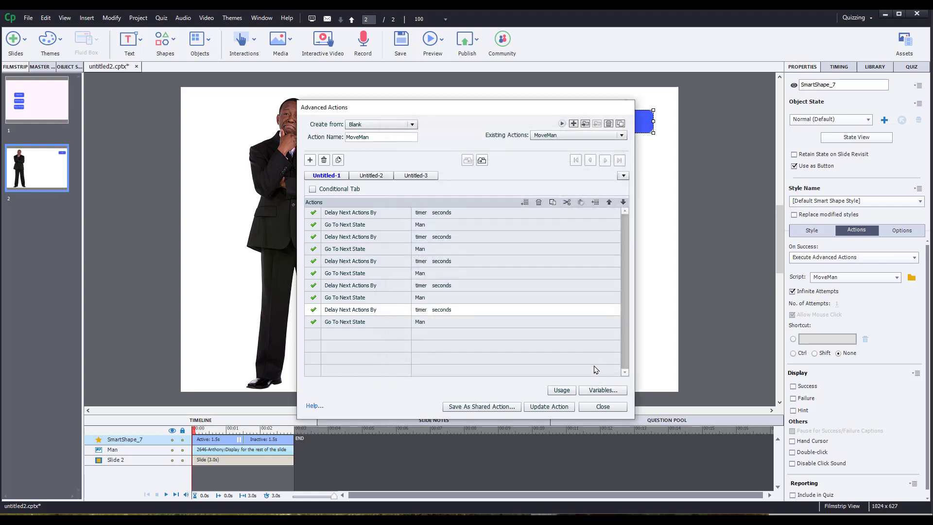
left_click(548, 409)
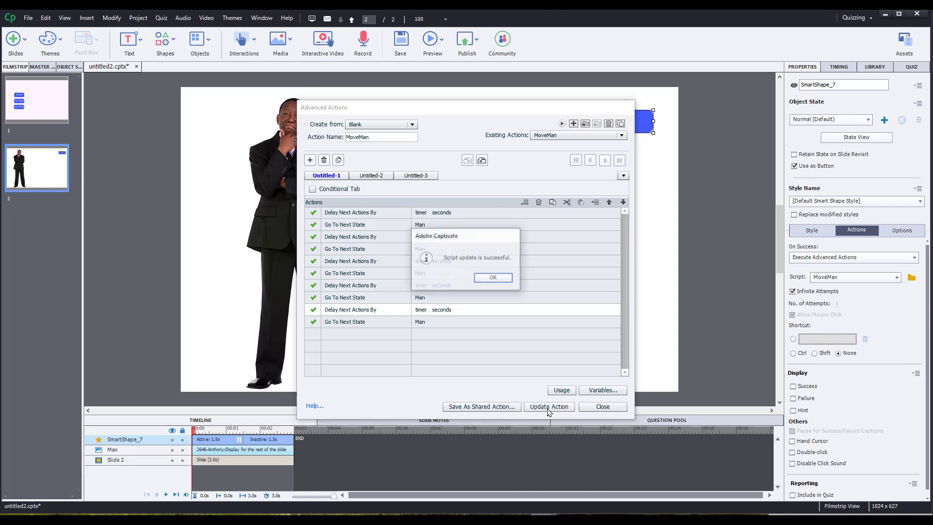
left_click(493, 278)
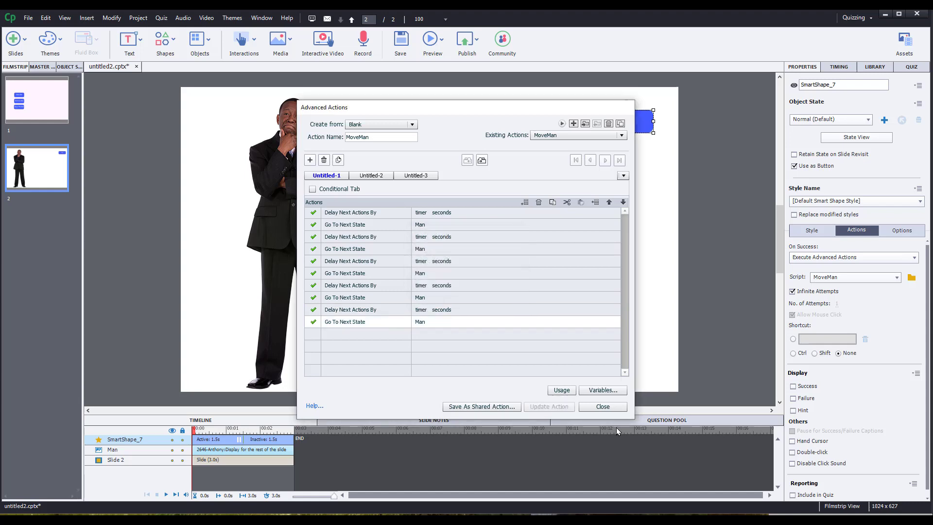
left_click(603, 407)
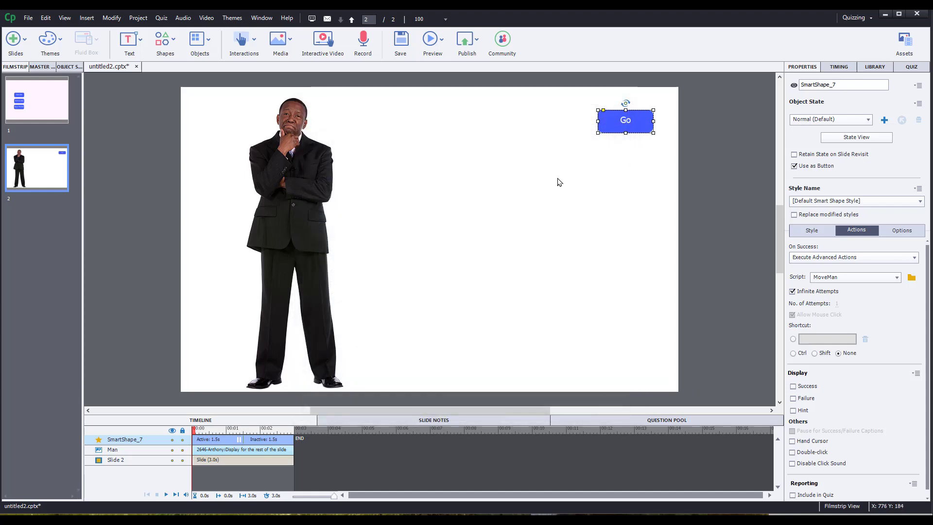
Preview the project, skip to the second slide to check the Man animation, and exit the preview.
left_click(430, 47)
left_click(454, 68)
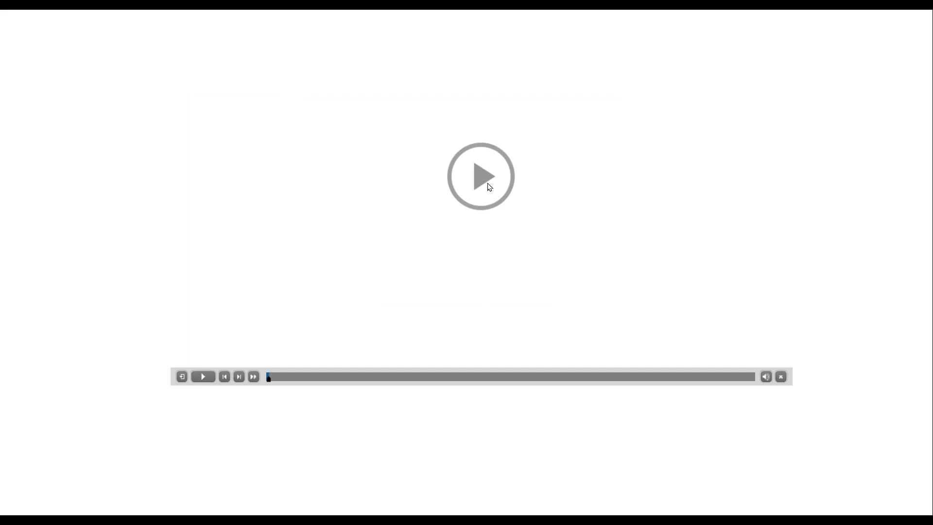
left_click(489, 184)
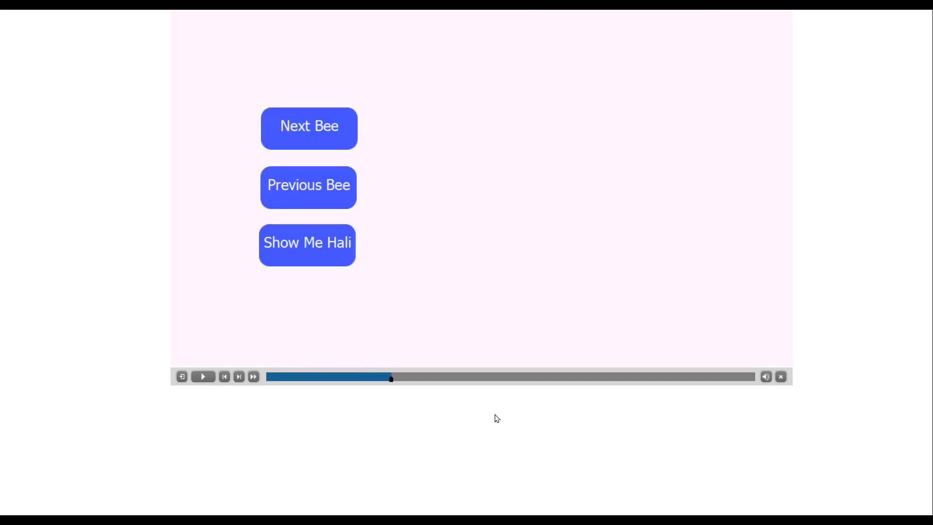
left_click(239, 377)
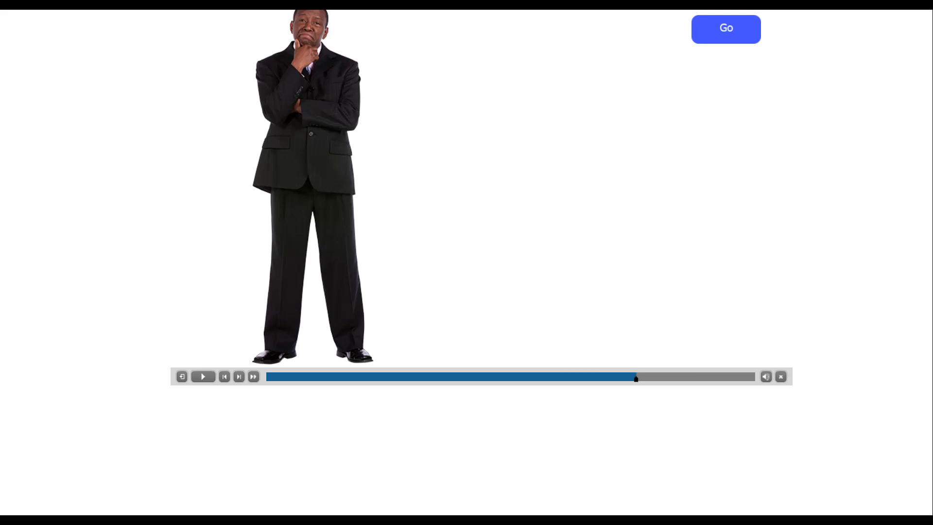
key("Escape")
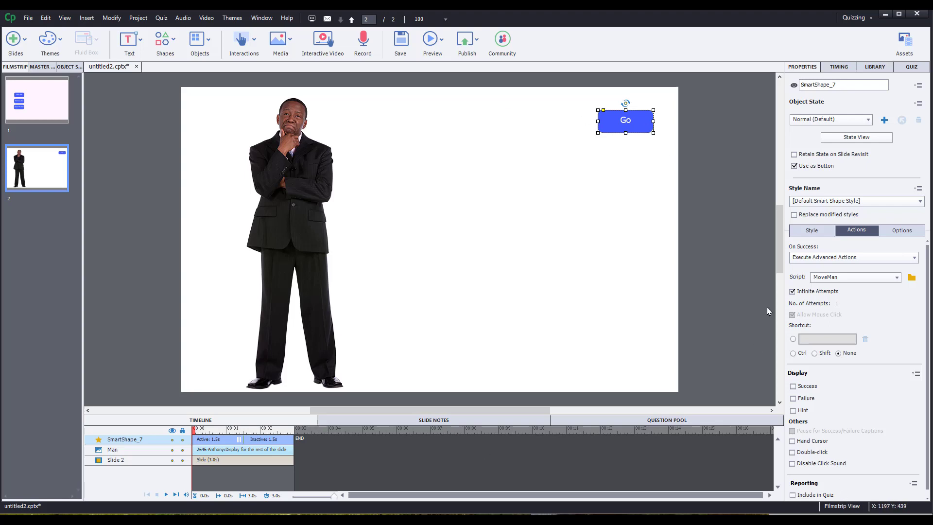
Enable Hand Cursor and Disable Click Sound for the Go button.
left_click(807, 442)
left_click(807, 464)
Reopen the MoveMan action and update the user variable timer to the value .5.
left_click(911, 279)
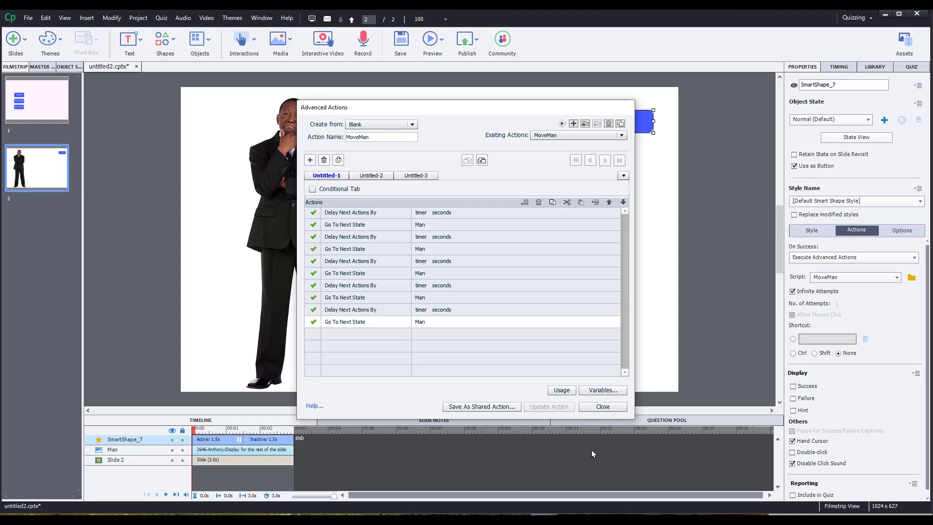
left_click(604, 391)
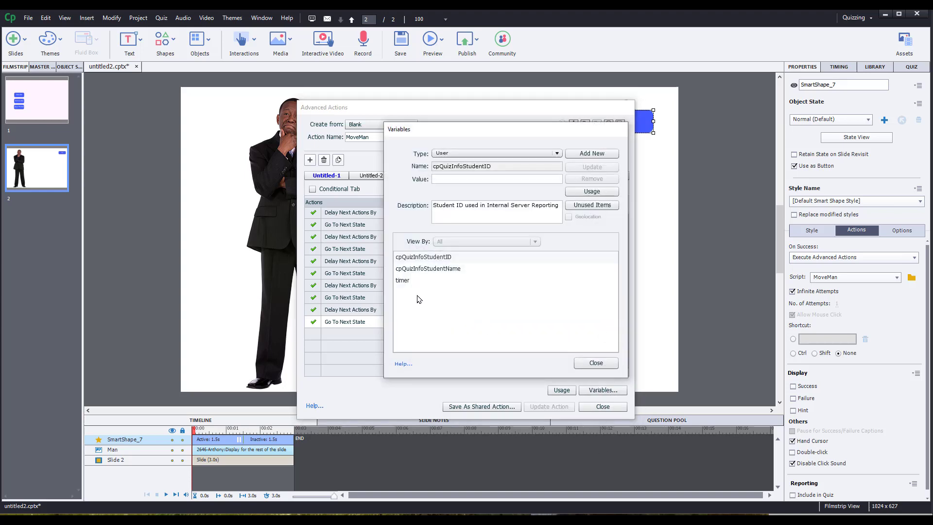
left_click(406, 282)
double_click(465, 178)
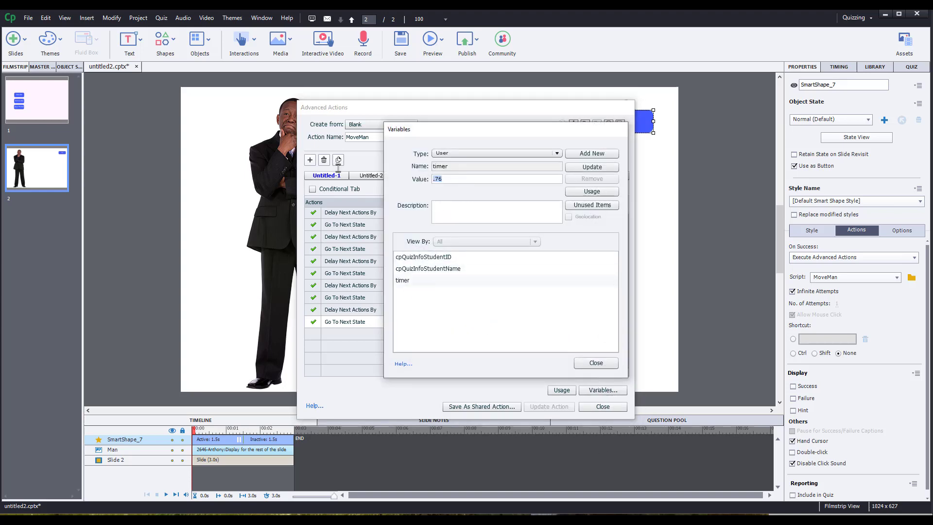
type(".5")
left_click(600, 169)
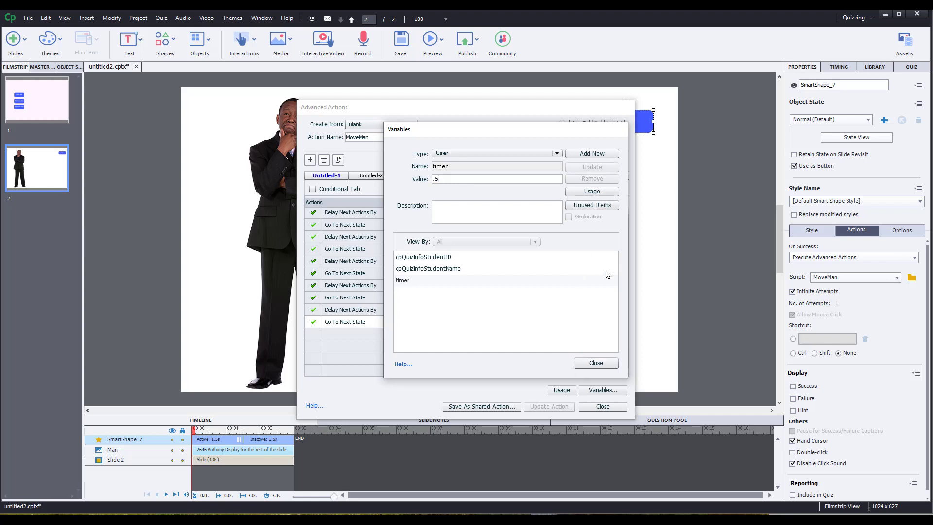
left_click(598, 364)
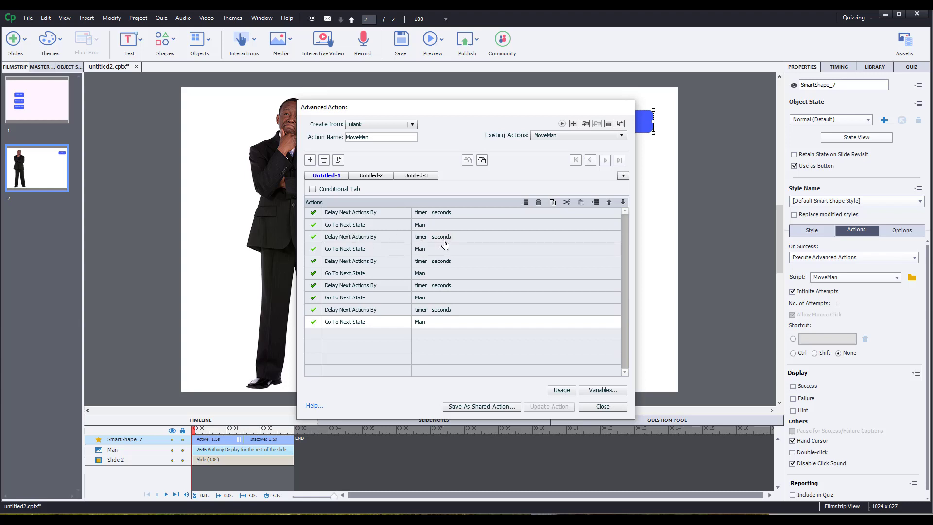
Add an Increment action at the end of the MoveMan list that increases timer by 1.
left_click(502, 338)
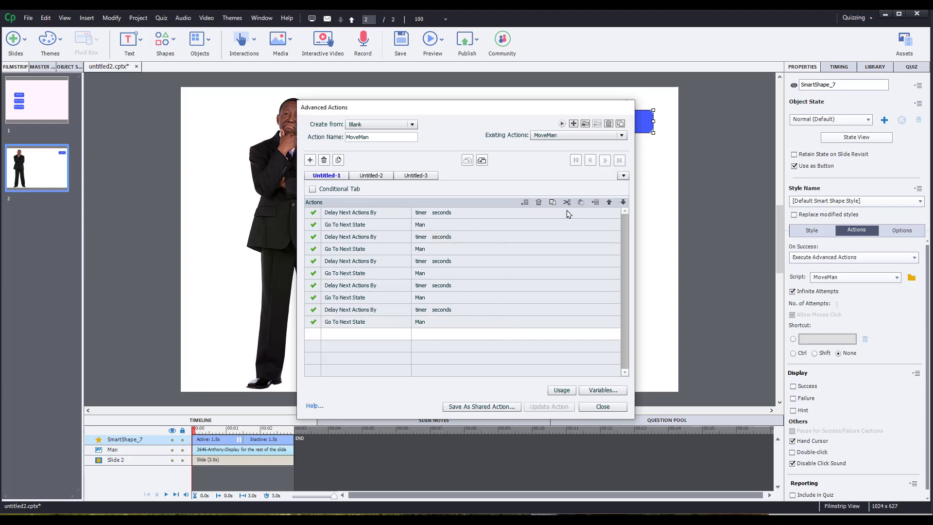
left_click(525, 204)
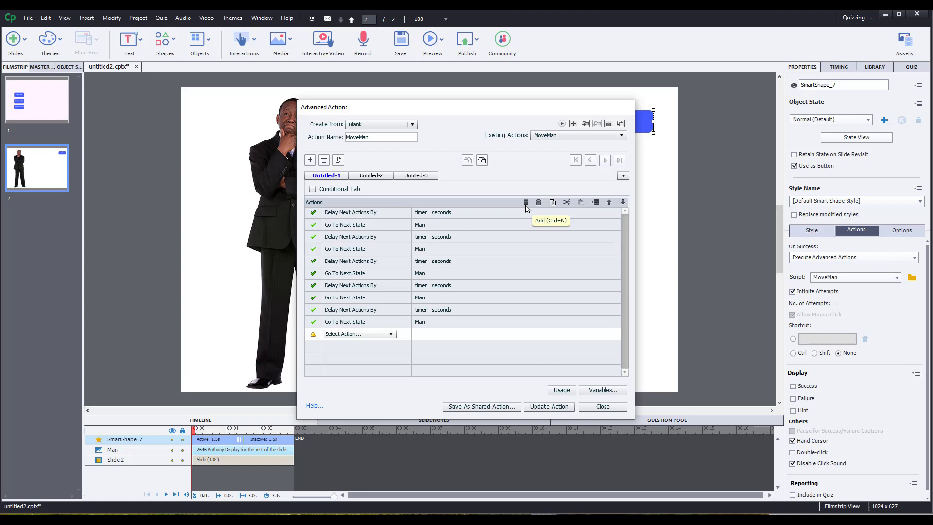
left_click(391, 334)
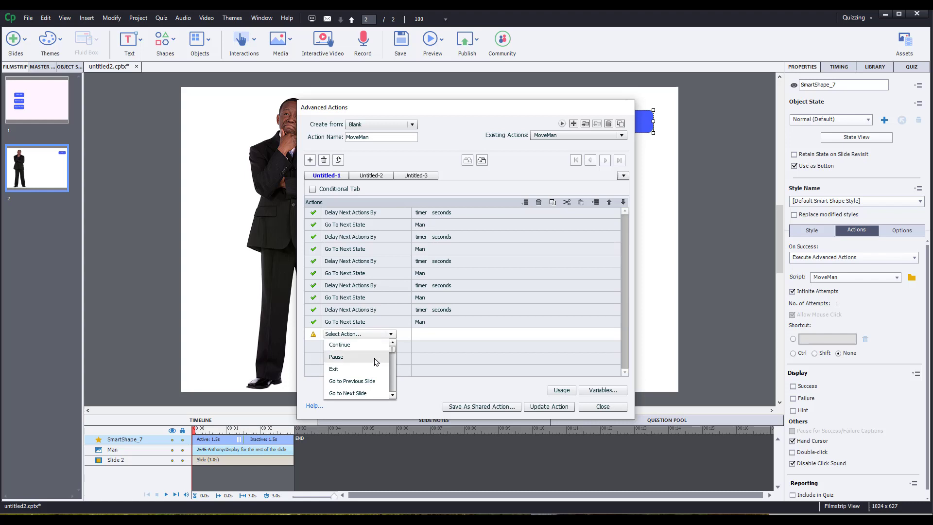
scroll(375, 362, "down", 1)
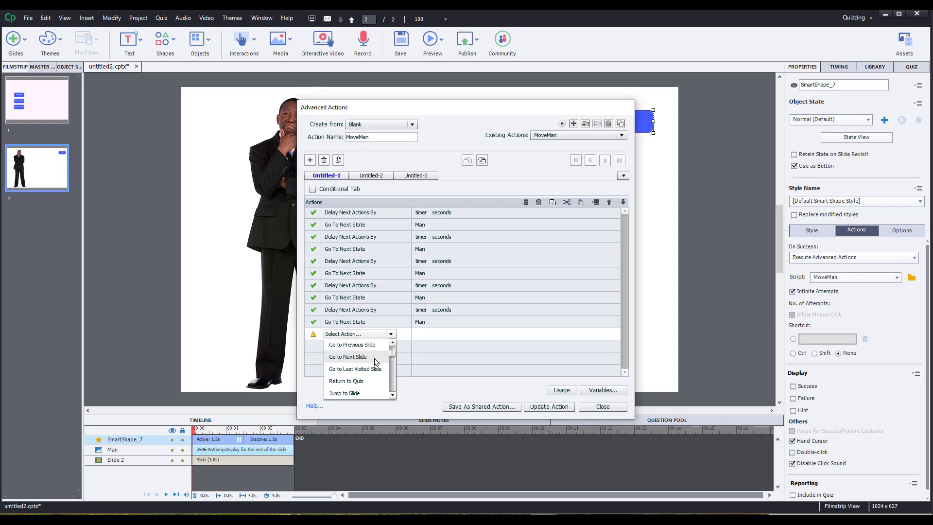
scroll(375, 361, "down", 1)
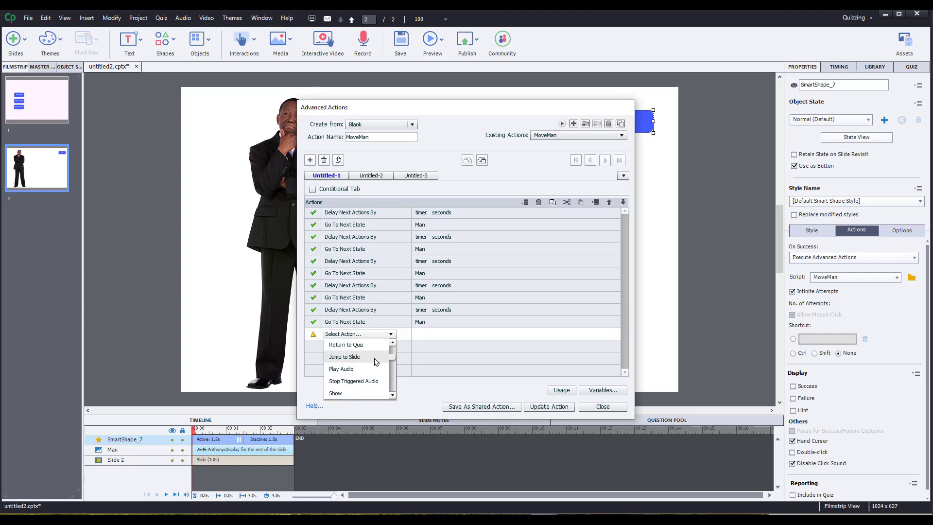
scroll(375, 362, "down", 1)
scroll(375, 362, "down", 1)
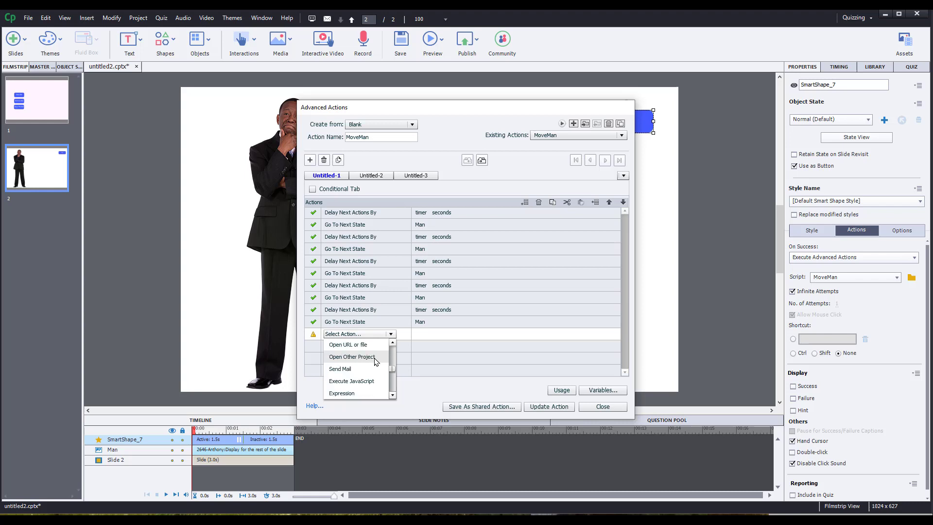
scroll(375, 362, "down", 1)
scroll(375, 362, "down", 3)
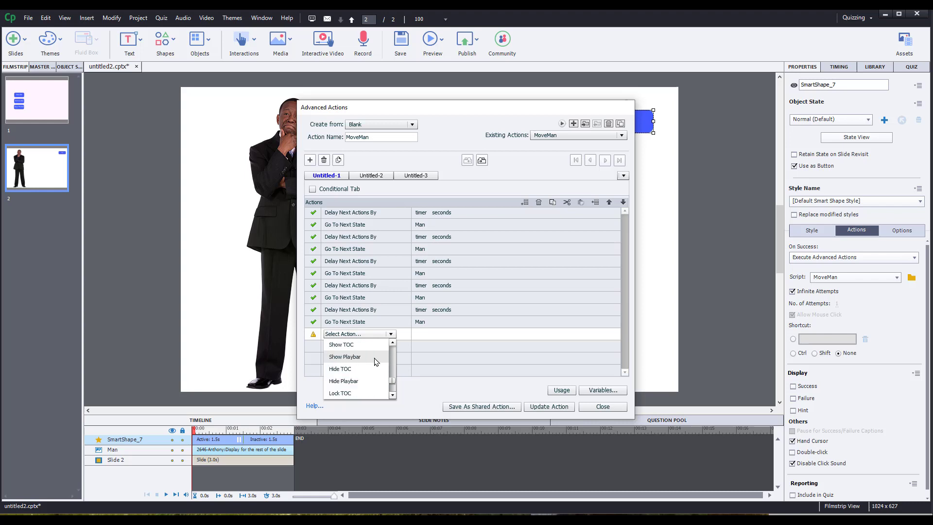
scroll(375, 362, "up", 6)
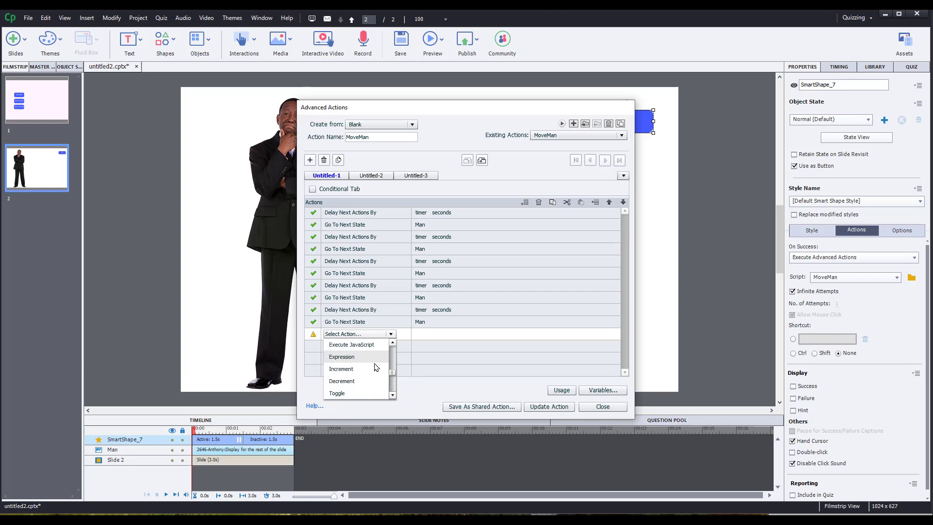
left_click(375, 369)
scroll(457, 374, "down", 10)
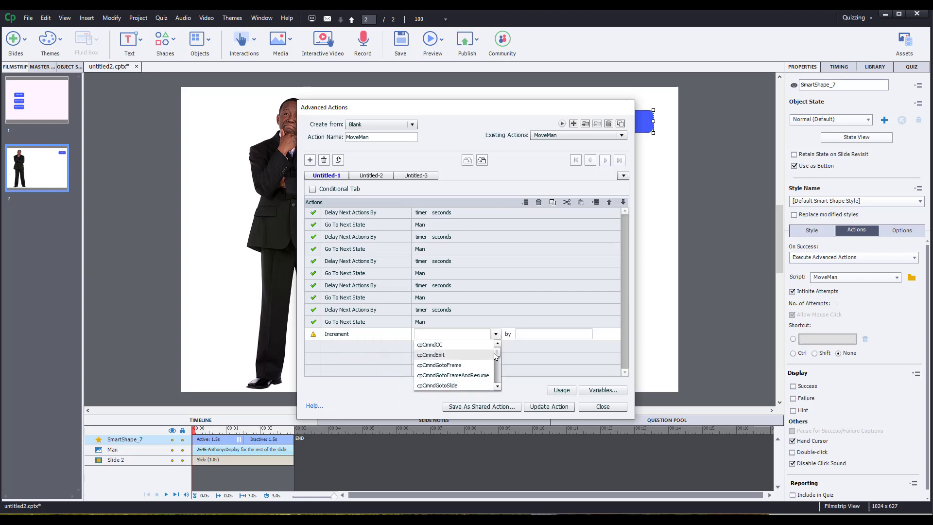
left_click(455, 372)
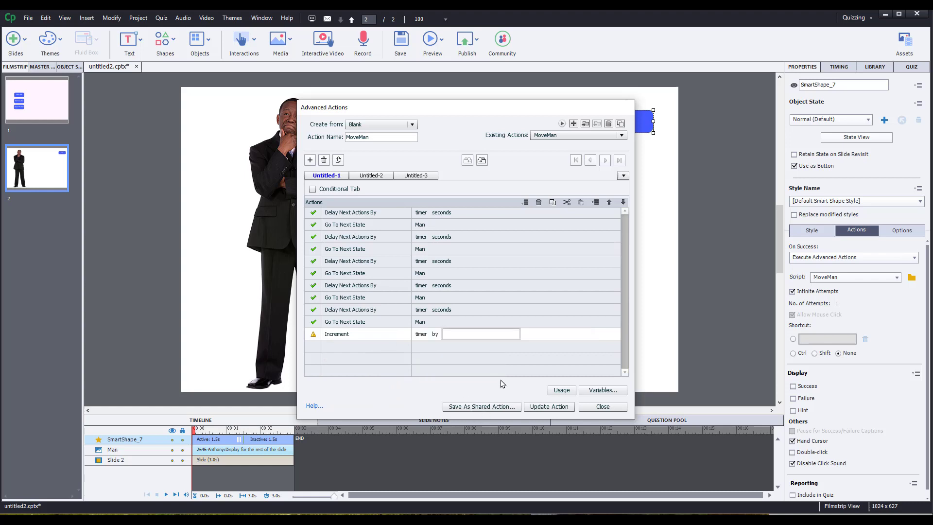
type("1")
left_click(474, 347)
left_click(523, 339)
left_click(522, 335)
Move the Increment action up the MoveMan list until it sits directly after the second delay.
left_click(610, 204)
left_click(610, 204)
left_click(610, 204)
left_click(610, 205)
left_click(610, 204)
left_click(610, 204)
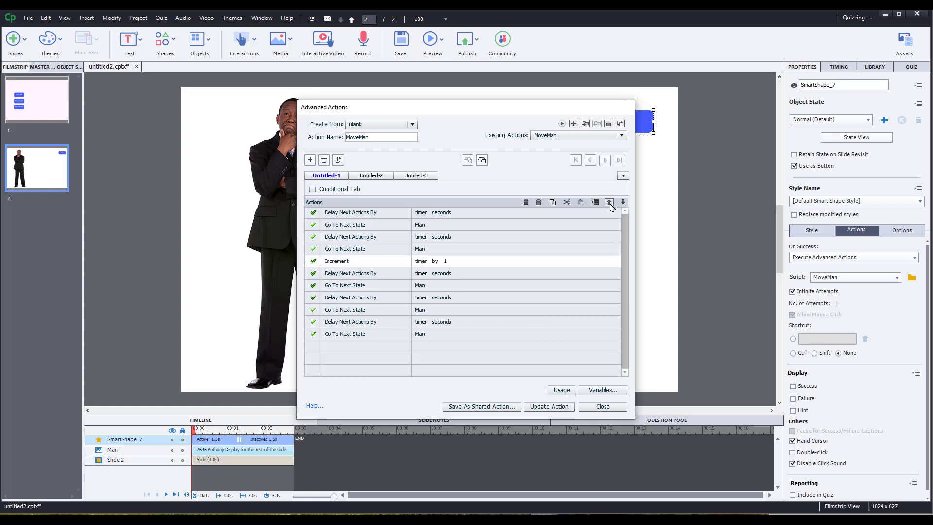
left_click(610, 204)
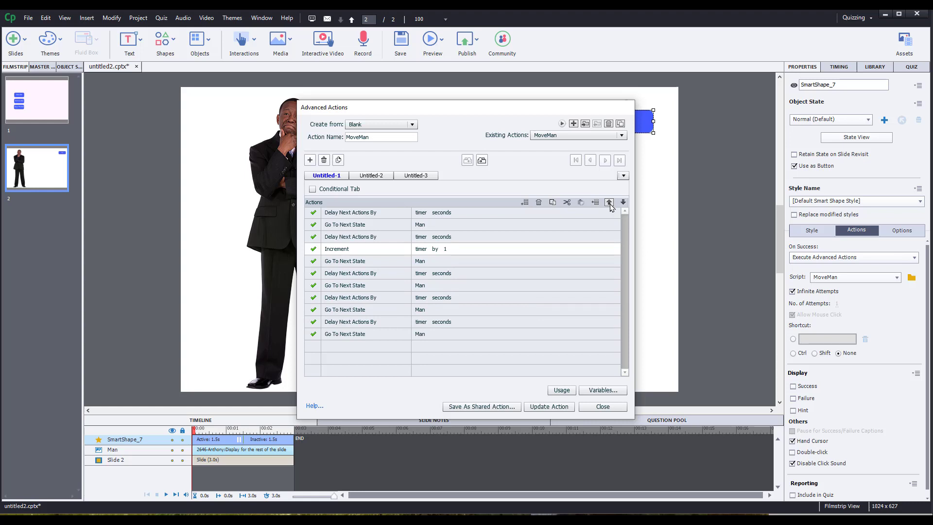
Move the Increment action above the second delay and paste four copies of it at the end of the MoveMan list.
left_click(610, 203)
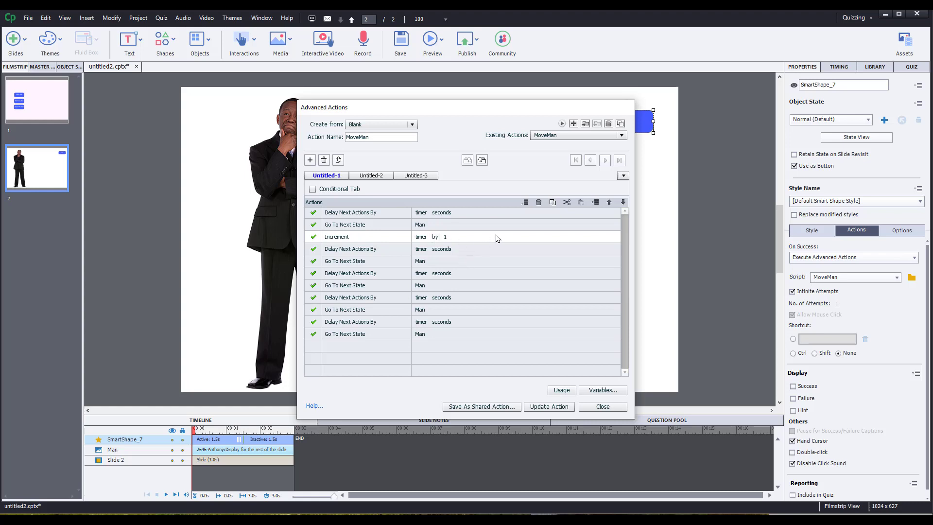
left_click(552, 203)
left_click(448, 346)
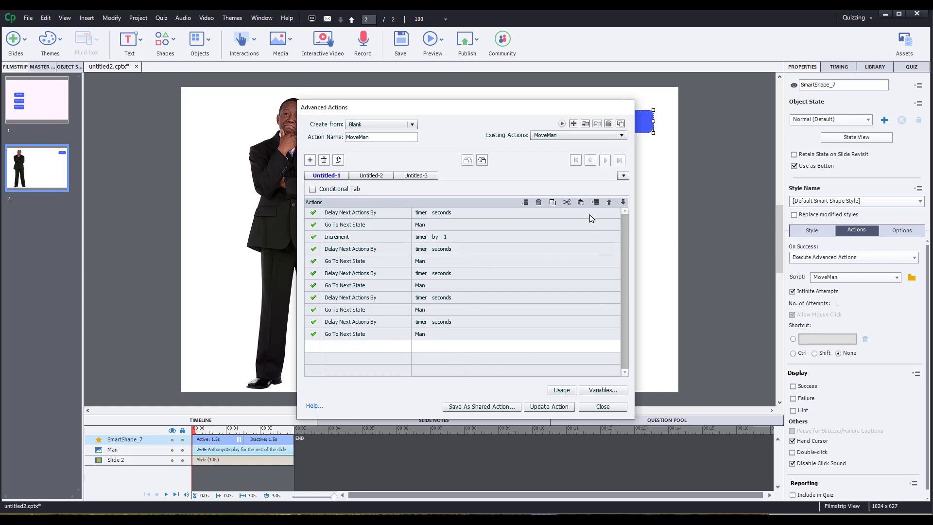
left_click(581, 203)
left_click(533, 362)
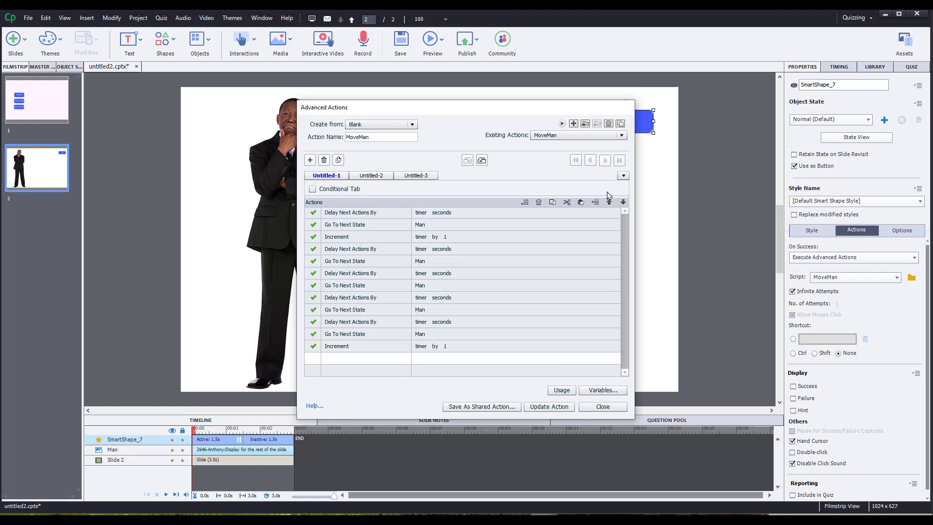
left_click(581, 202)
left_click(512, 370)
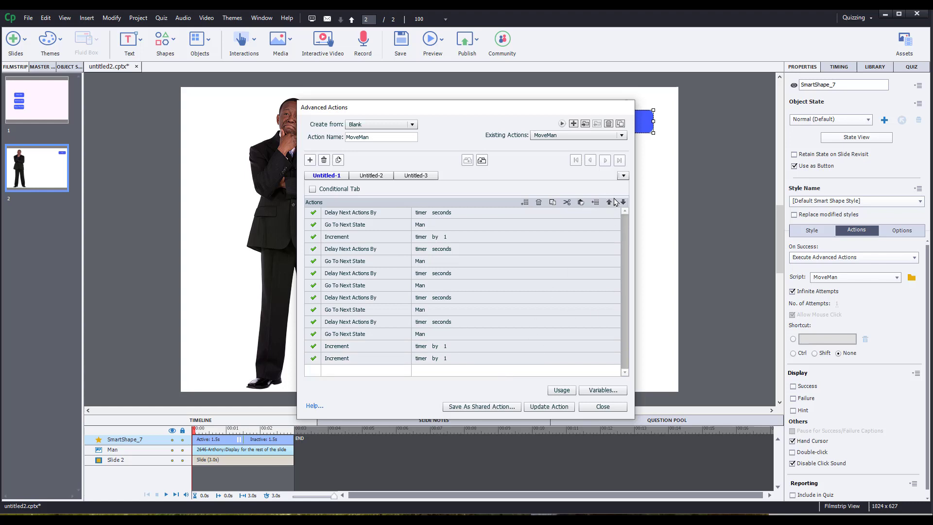
left_click(581, 202)
left_click(525, 202)
scroll(556, 357, "down", 1)
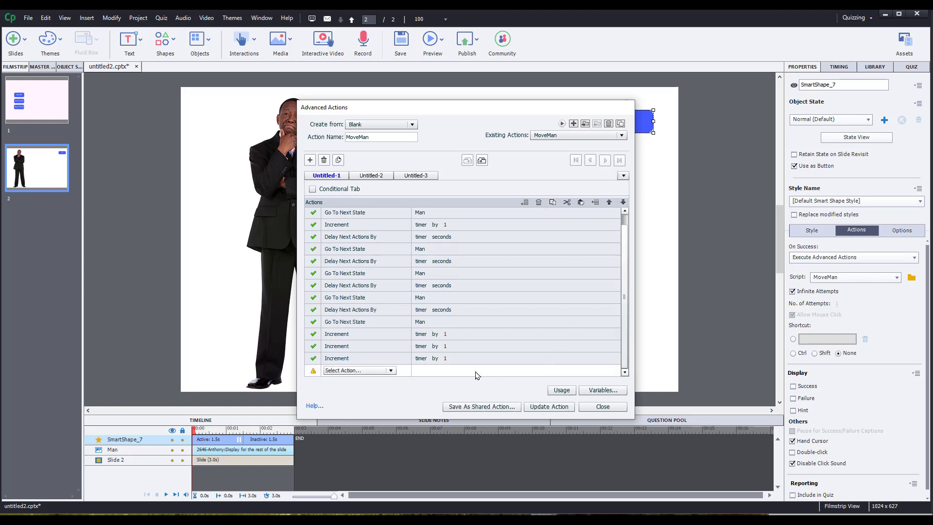
left_click(581, 202)
Move the first pasted Increment action up the MoveMan list until it sits directly before the third delay.
left_click(453, 337)
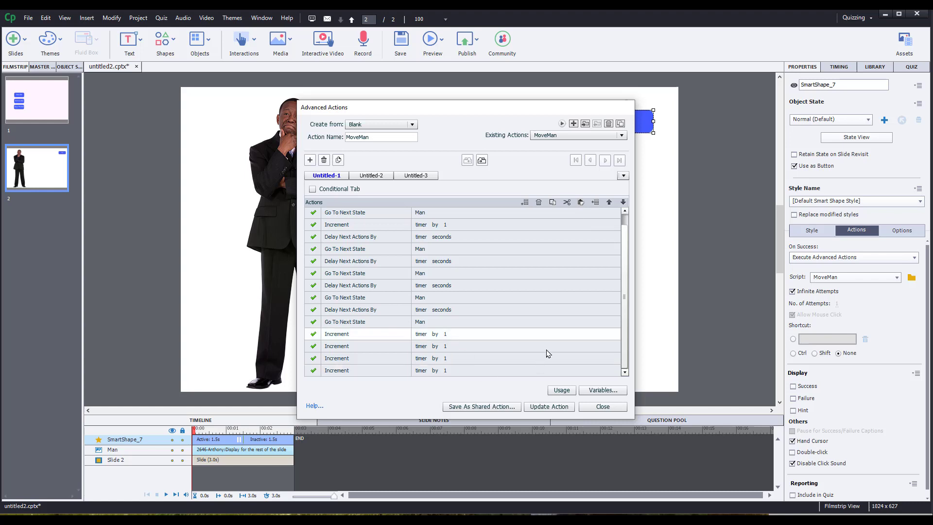
left_click(608, 202)
left_click(609, 202)
left_click(608, 202)
left_click(609, 202)
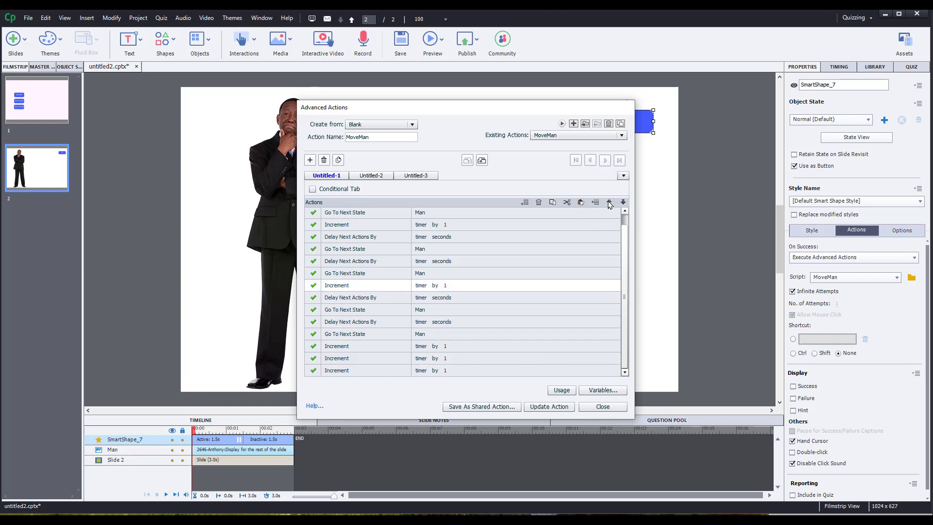
left_click(609, 202)
left_click(608, 202)
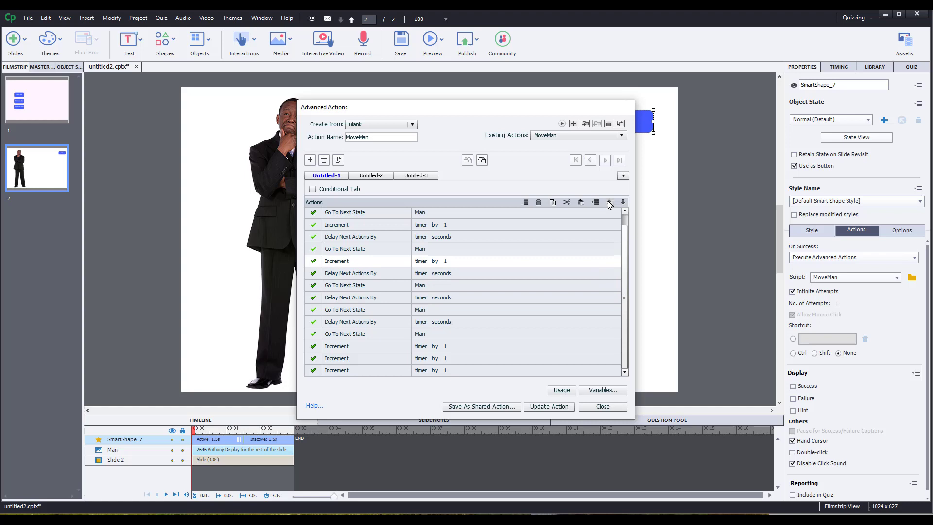
left_click(609, 202)
left_click(623, 203)
Move the next pasted Increment action up the list until it sits directly before the fourth delay.
left_click(452, 345)
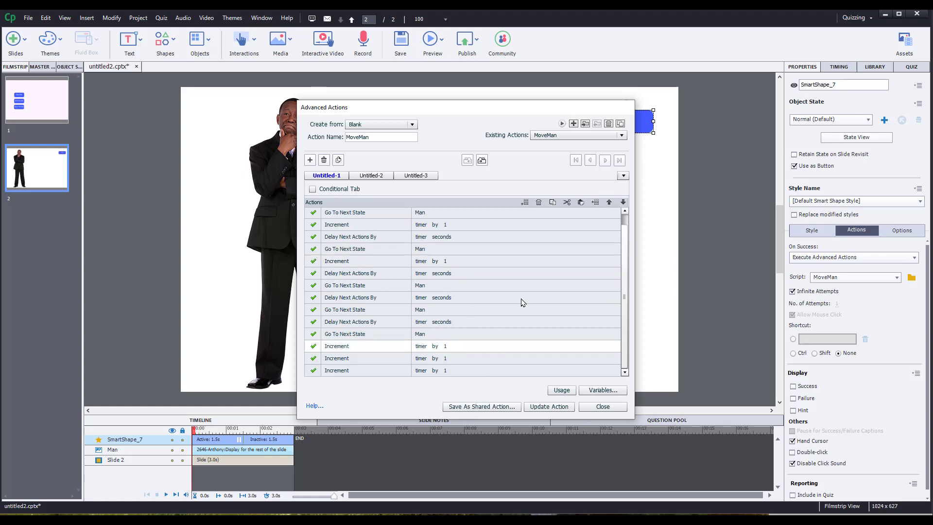
left_click(610, 203)
left_click(610, 203)
left_click(610, 203)
left_click(609, 203)
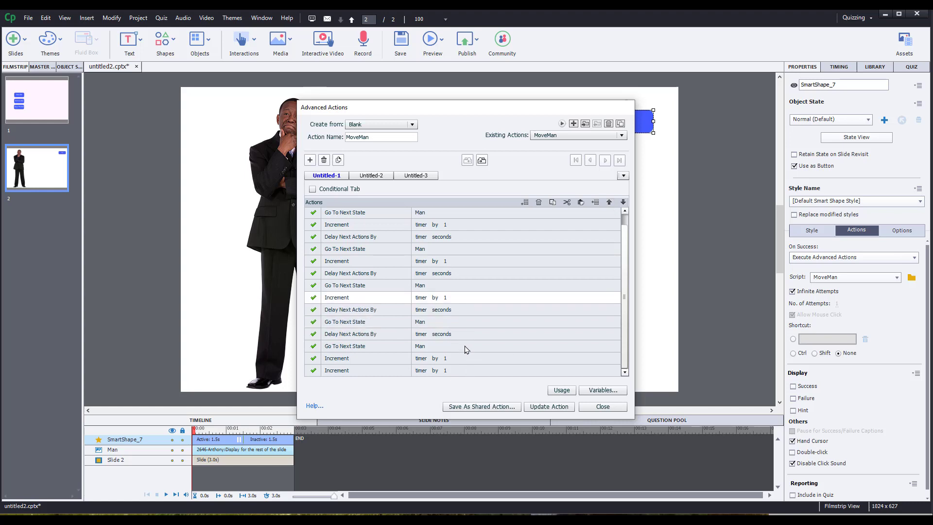
Place another pasted Increment action directly before the fifth and last delay in the MoveMan list.
left_click(438, 359)
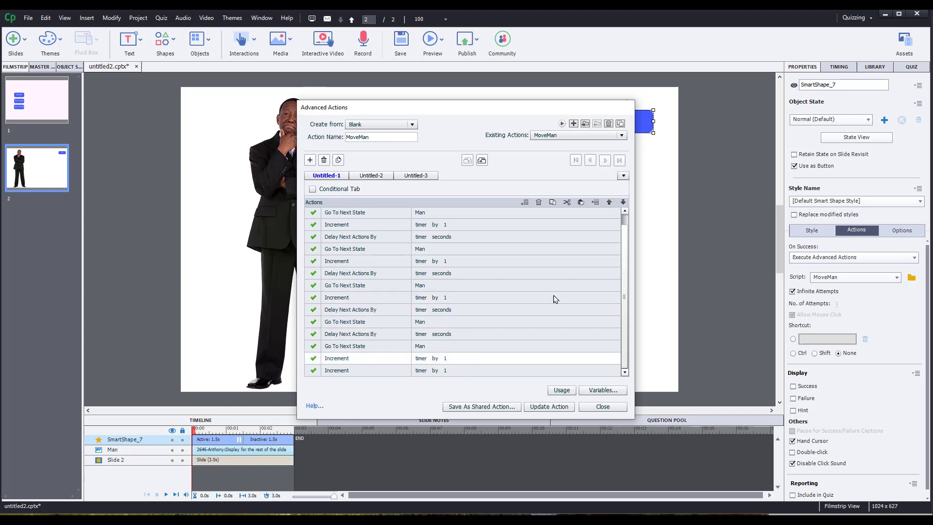
left_click(610, 203)
left_click(610, 203)
left_click(610, 203)
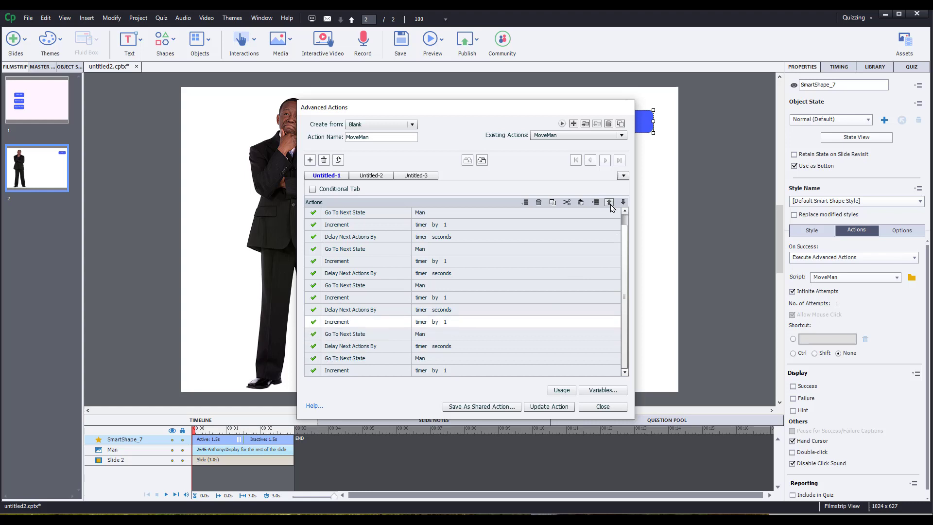
left_click(623, 202)
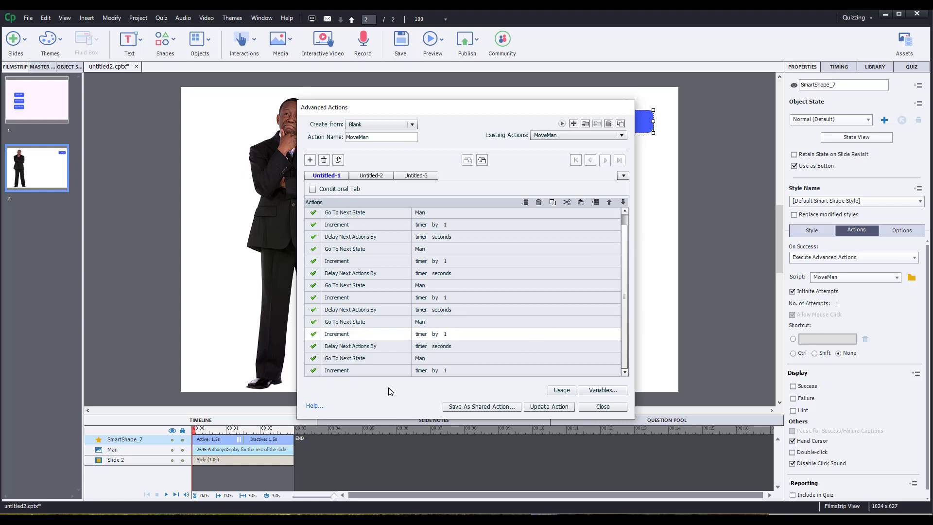
Delete the leftover Increment action at the end of the list, then update MoveMan and close the Advanced Actions dialog.
left_click(469, 375)
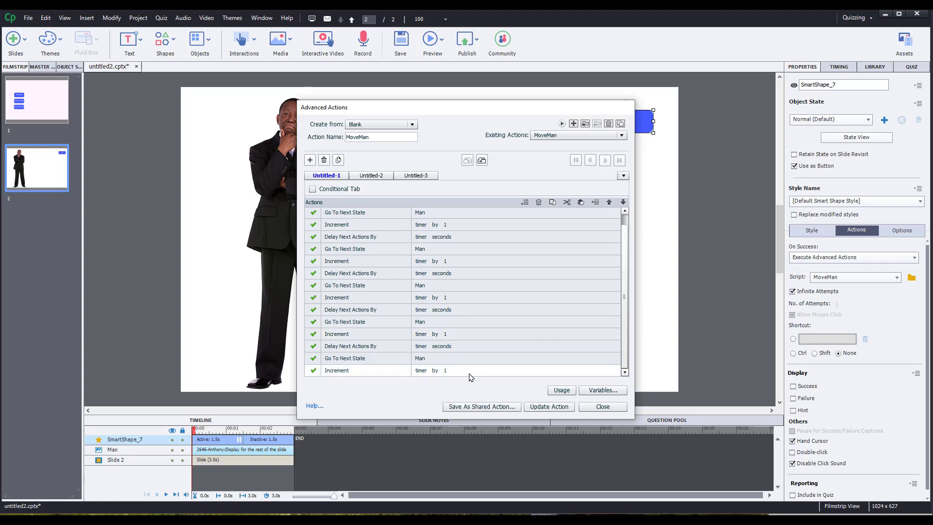
left_click(539, 202)
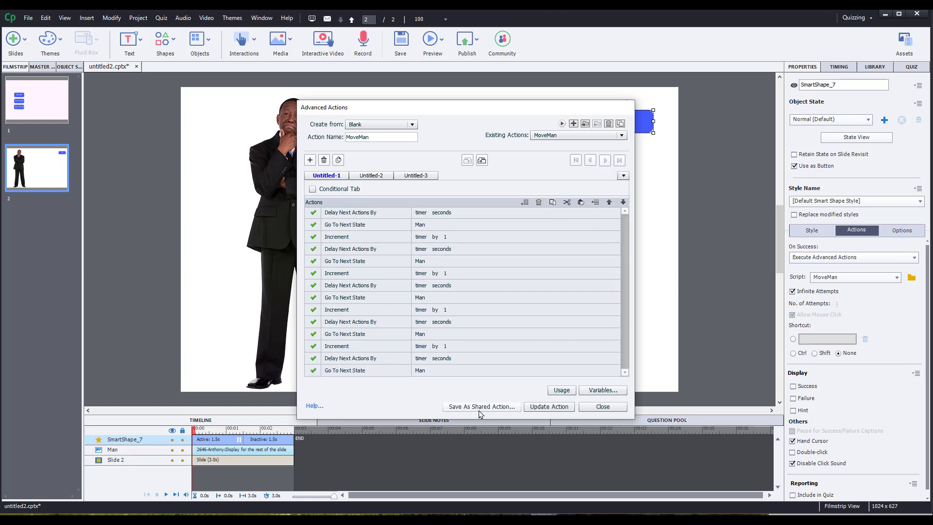
left_click(552, 407)
left_click(538, 410)
left_click(499, 283)
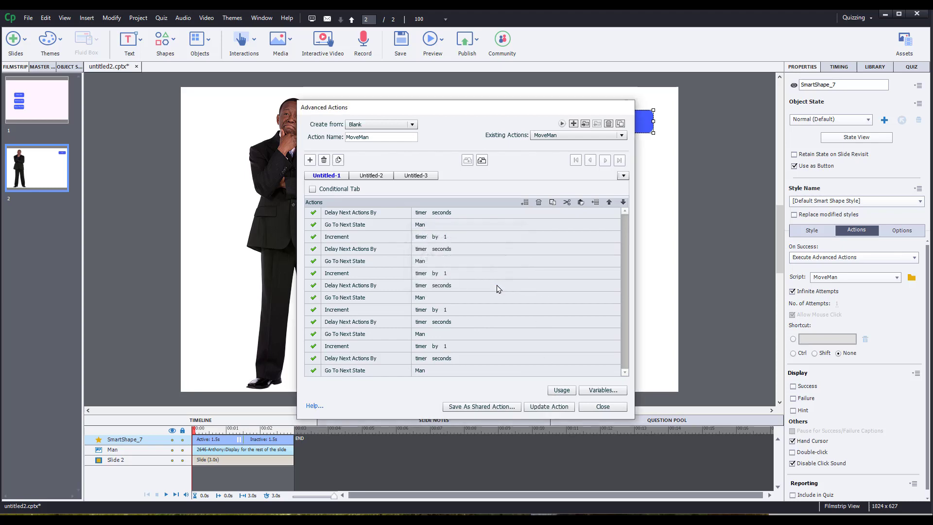
left_click(597, 408)
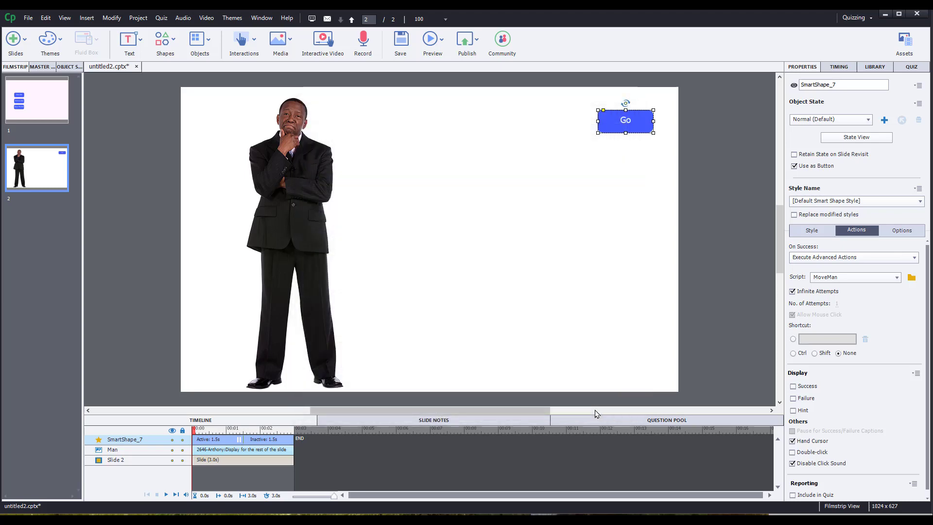
Insert a text caption on slide 2 and place it just below the Go button.
left_click(122, 38)
left_click(131, 65)
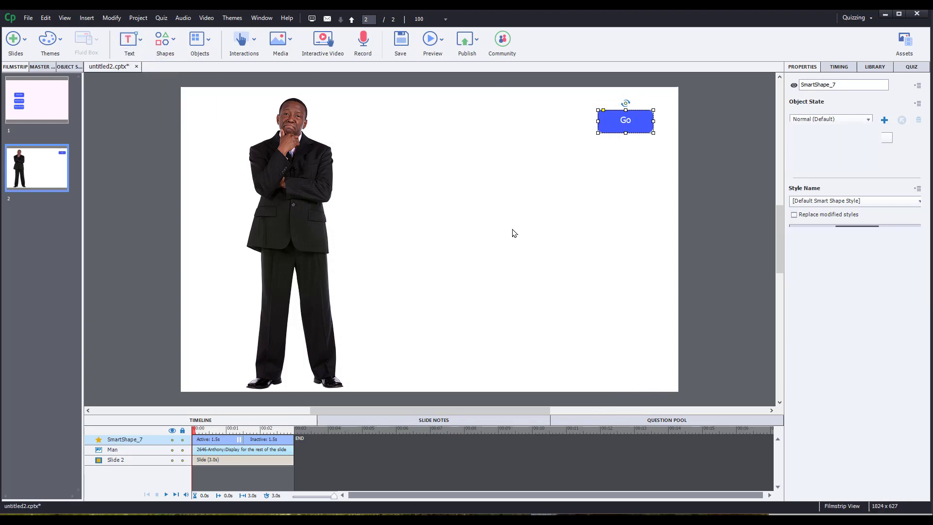
left_click(570, 328)
left_click_drag(459, 236, 651, 157)
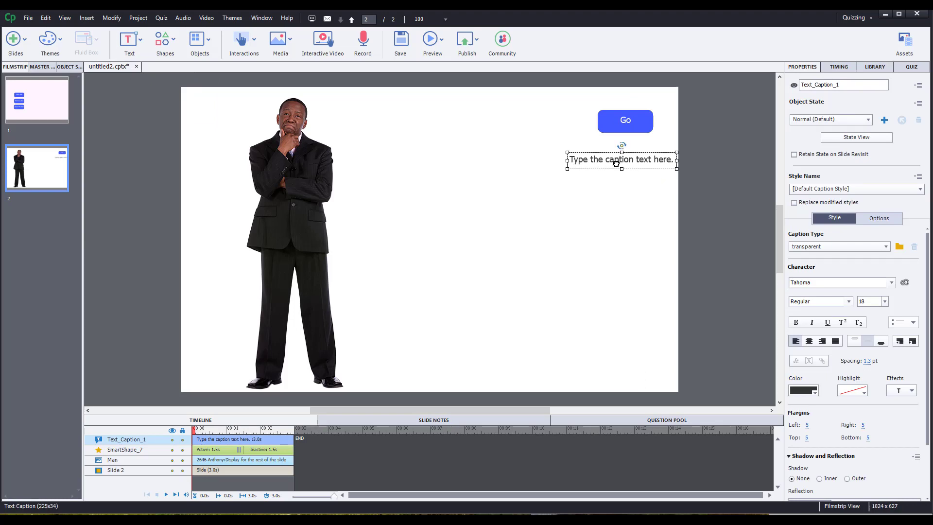
Replace the caption's placeholder text with the user variable timer and centre the text.
double_click(616, 164)
key("BackSpace")
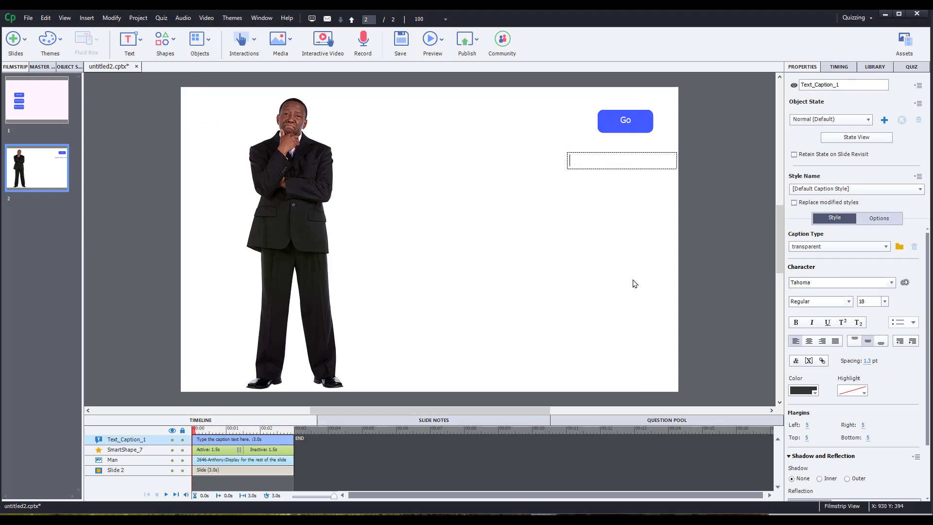
left_click(809, 361)
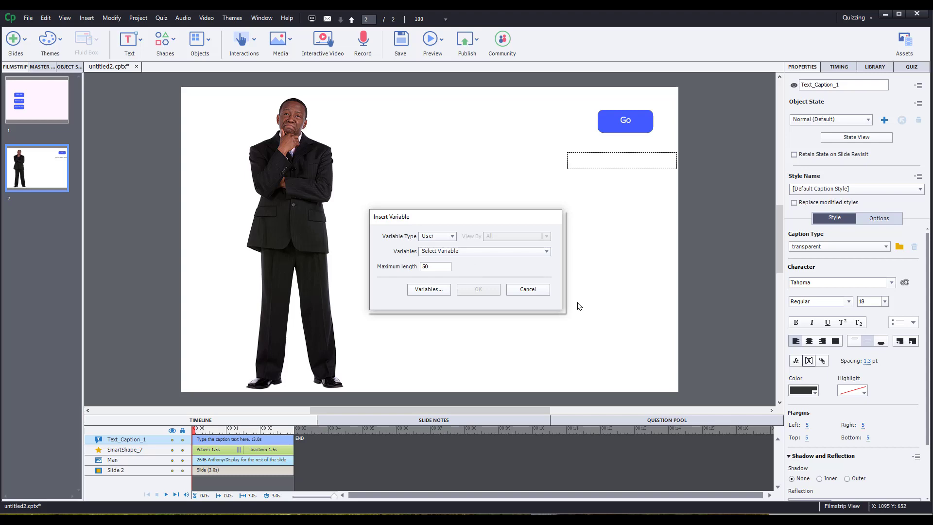
left_click(529, 251)
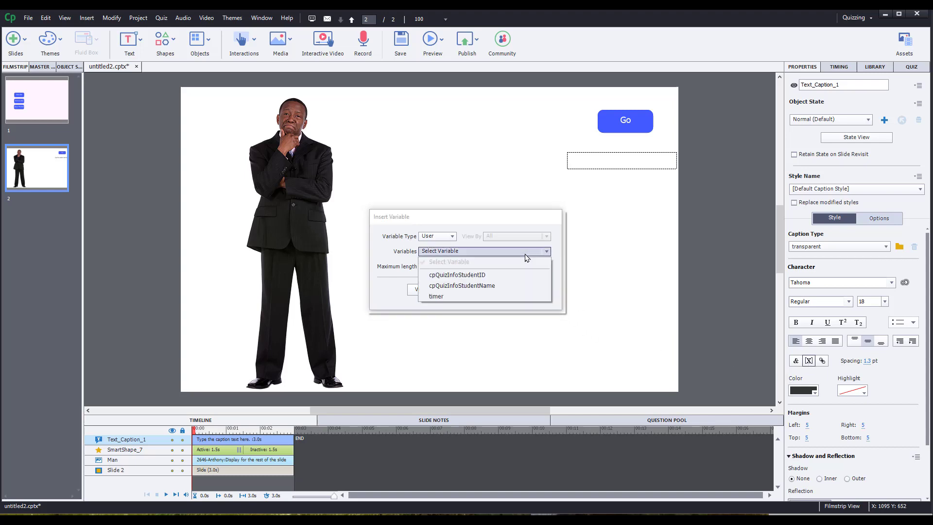
left_click(465, 284)
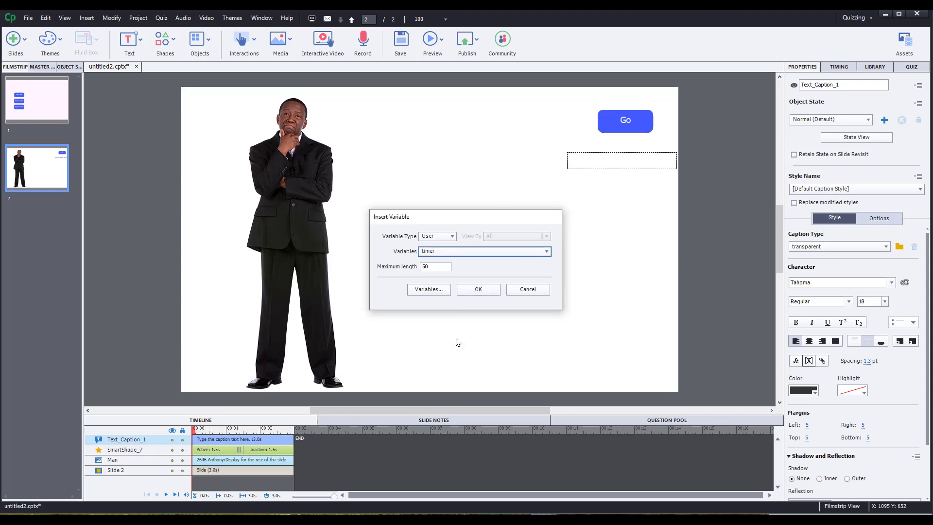
left_click(477, 290)
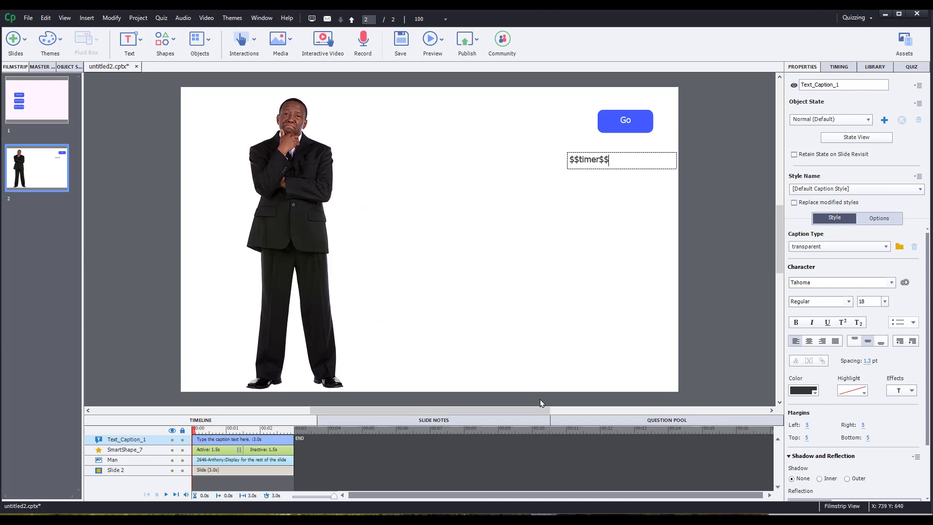
left_click(632, 169)
left_click(810, 341)
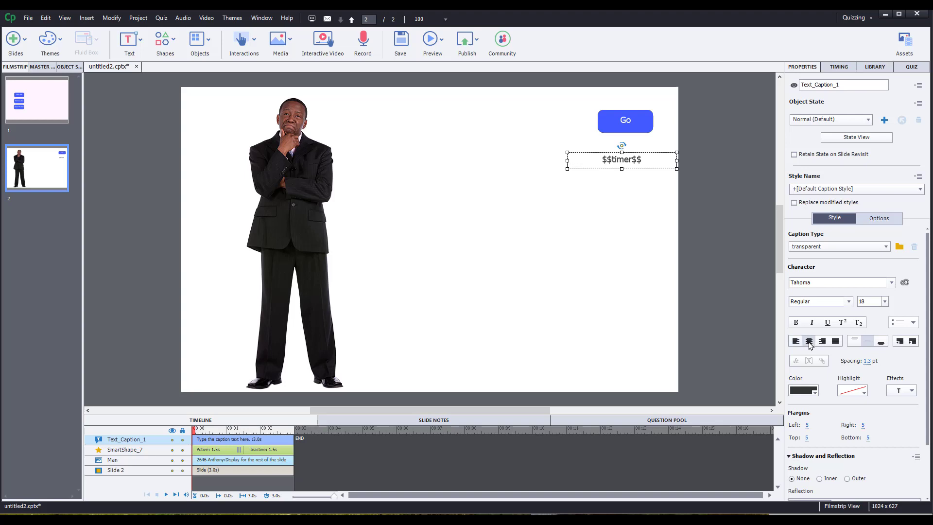
Preview the project as HTML5 in the browser, advance to the second slide and run the Go button's action.
left_click(438, 41)
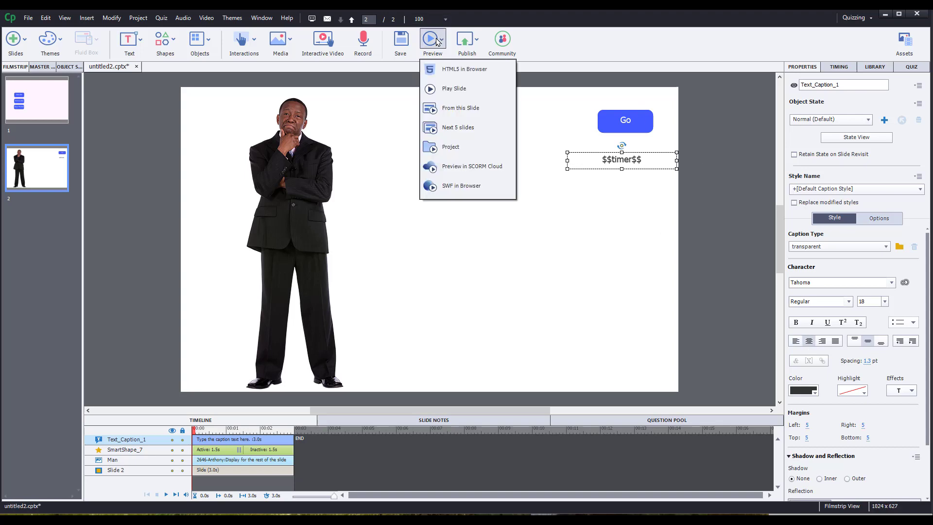
left_click(439, 69)
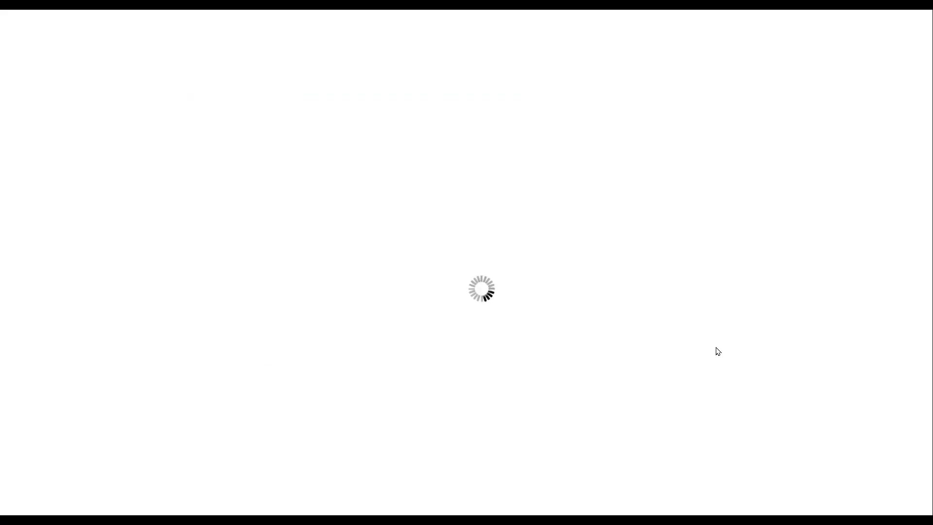
left_click(480, 183)
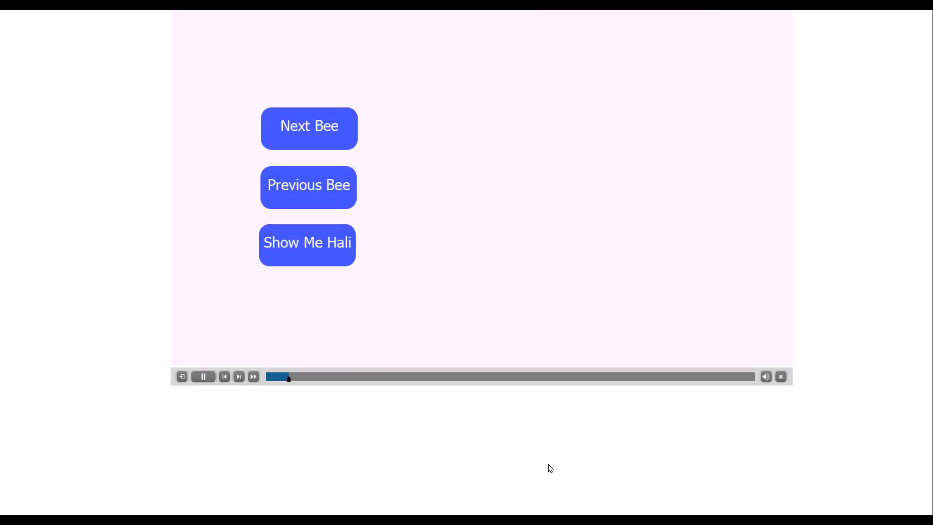
left_click(239, 377)
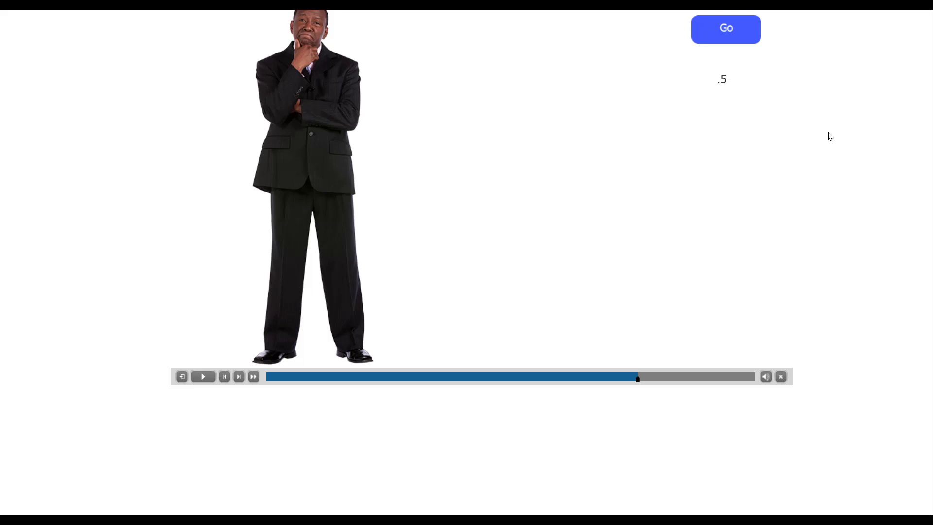
left_click(743, 41)
left_click(734, 43)
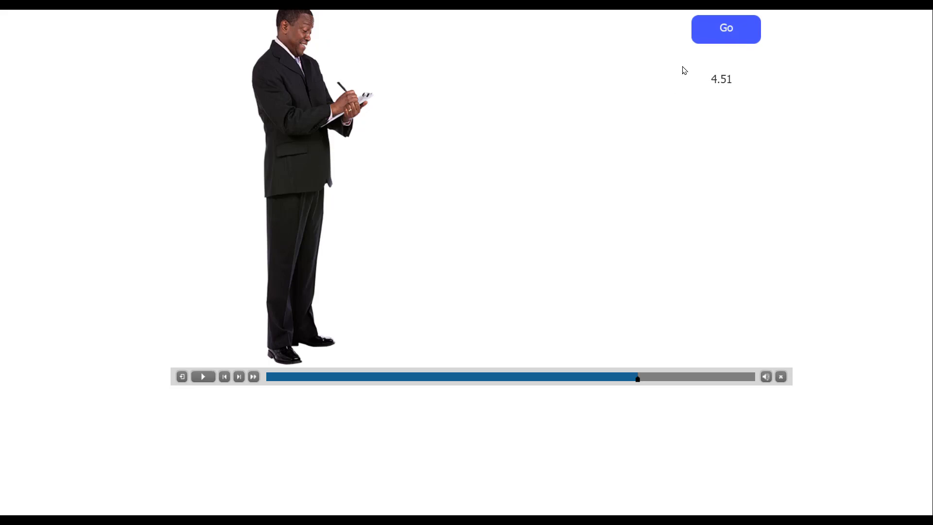